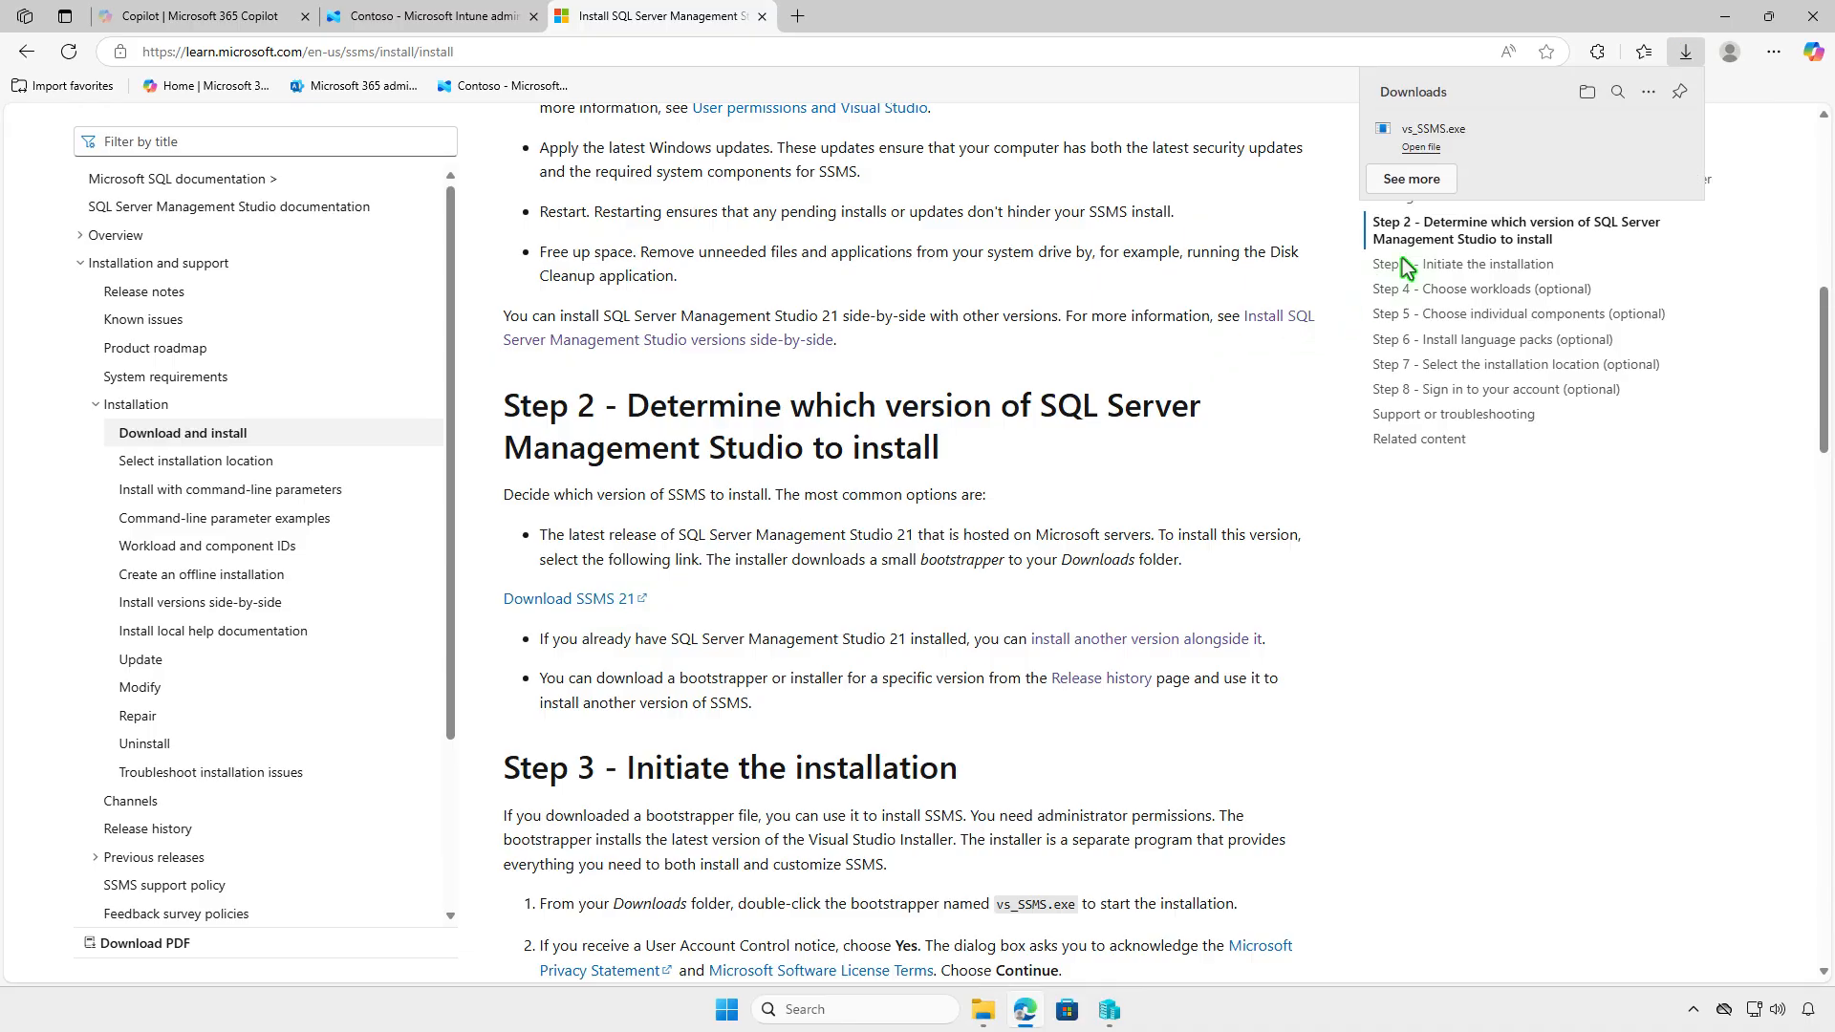
# Show the downloaded vs_SSMS.exe in its folder, minimize the browser, and create a folder named SSMS in Downloads.
pyautogui.click(1587, 91)
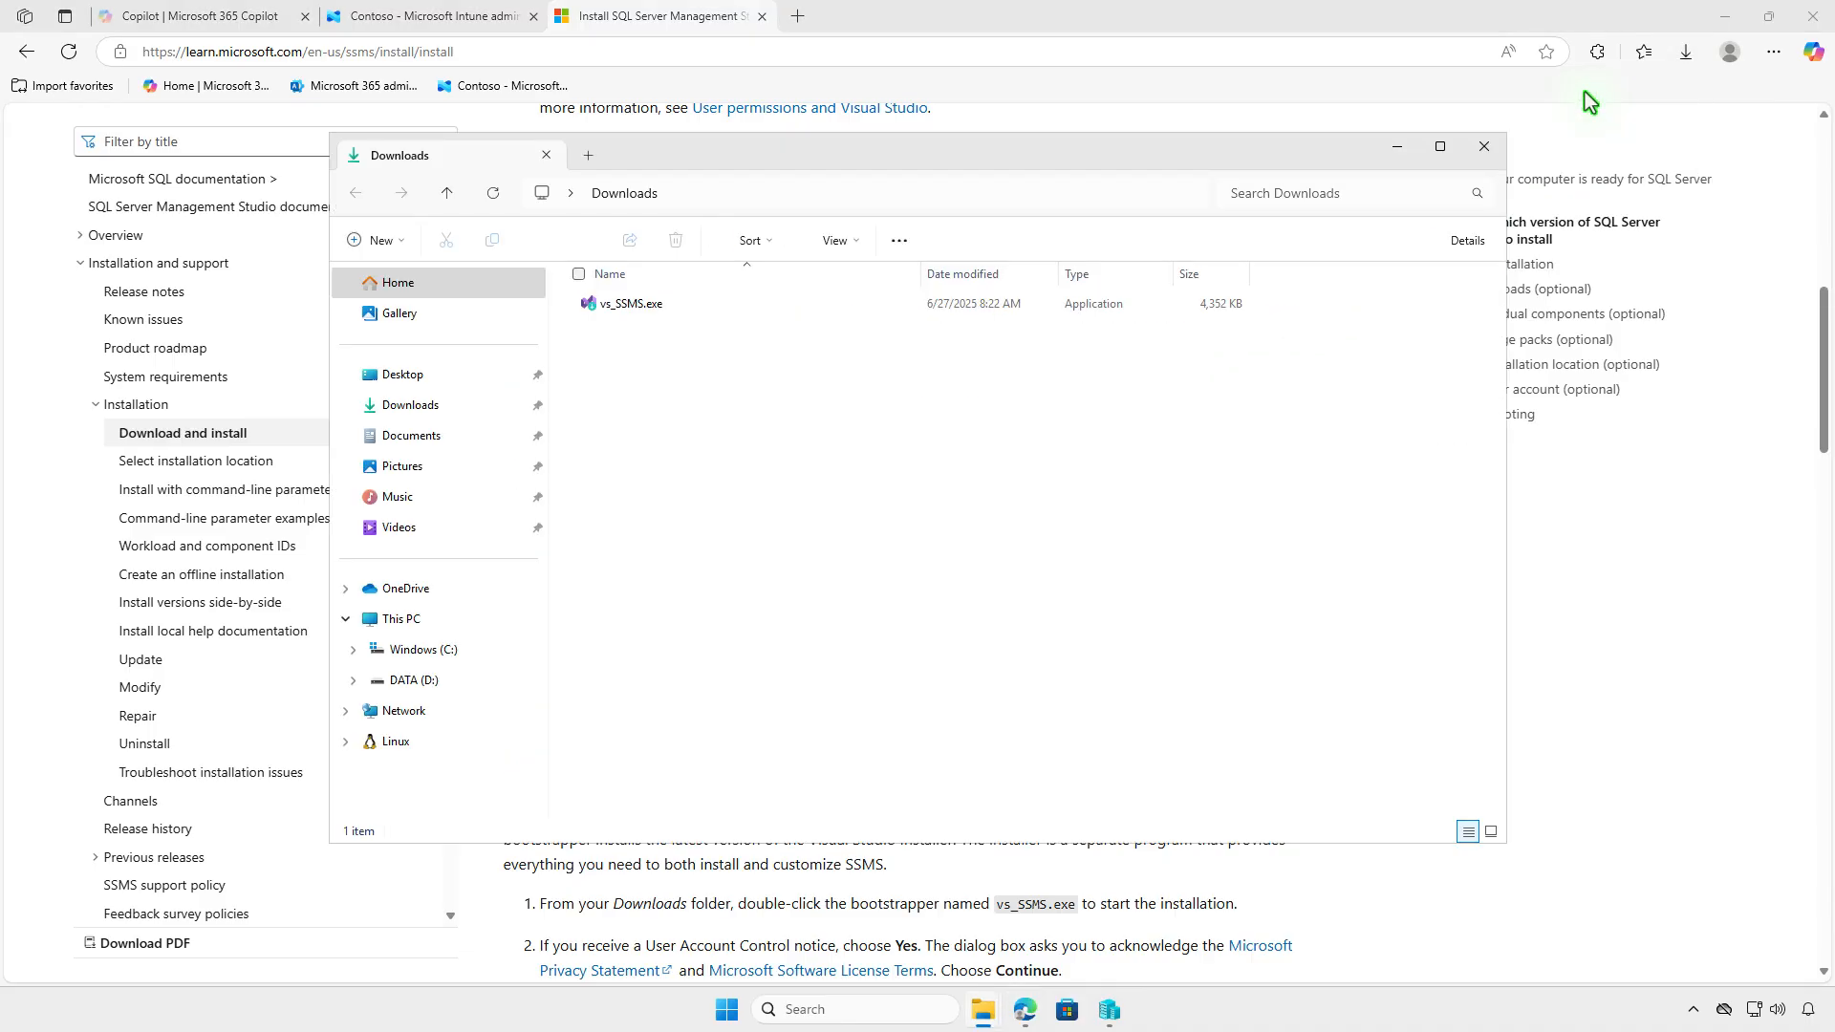
pyautogui.click(1725, 17)
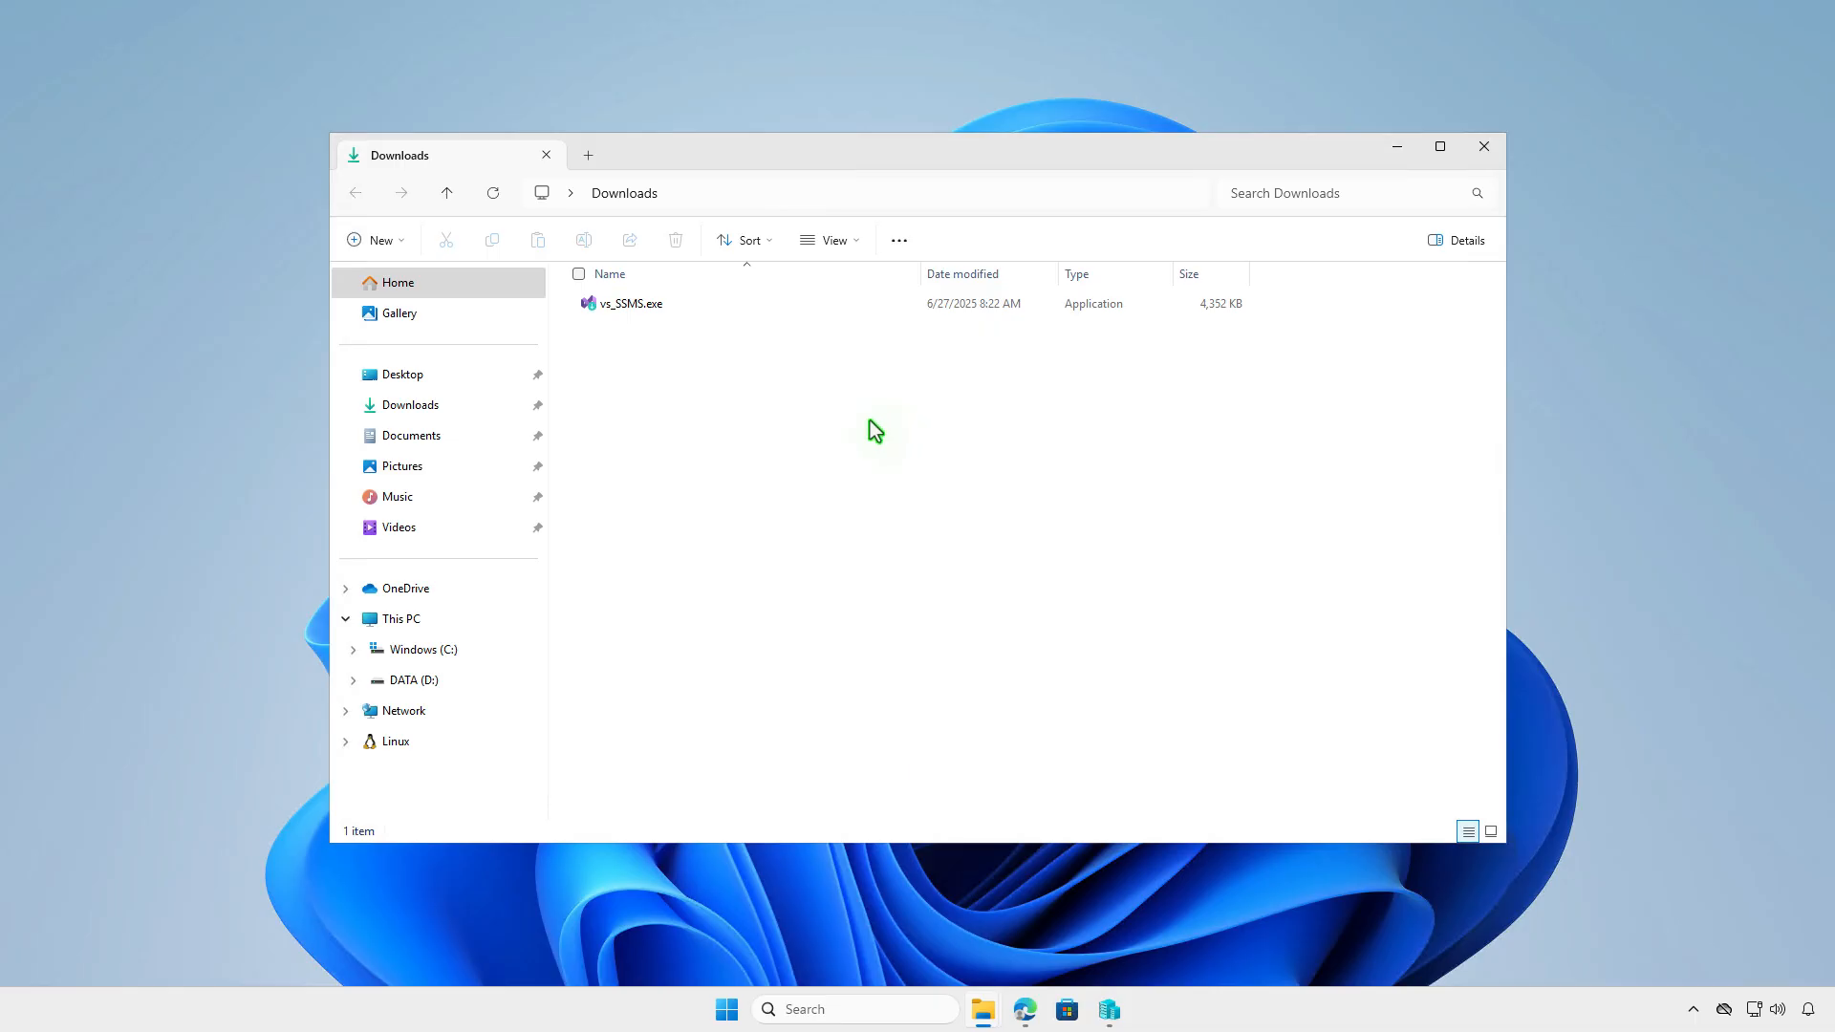
pyautogui.rightClick(769, 397)
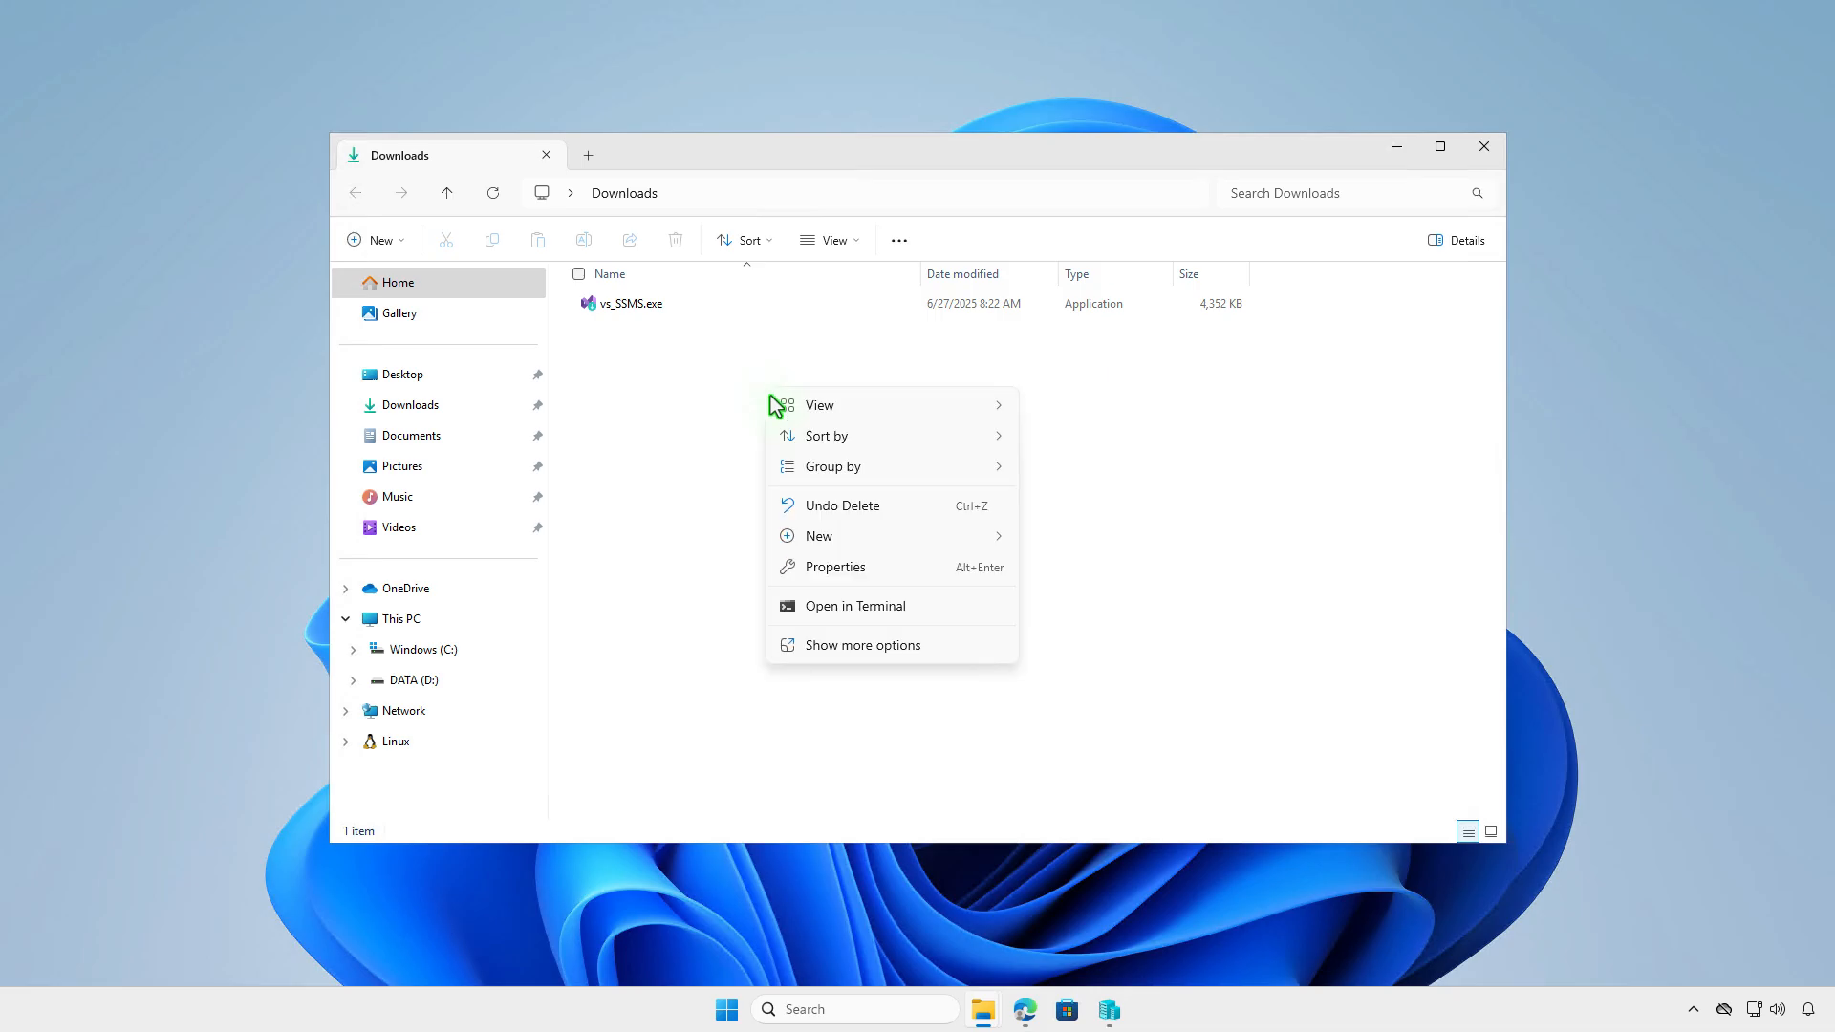
pyautogui.moveTo(838, 535)
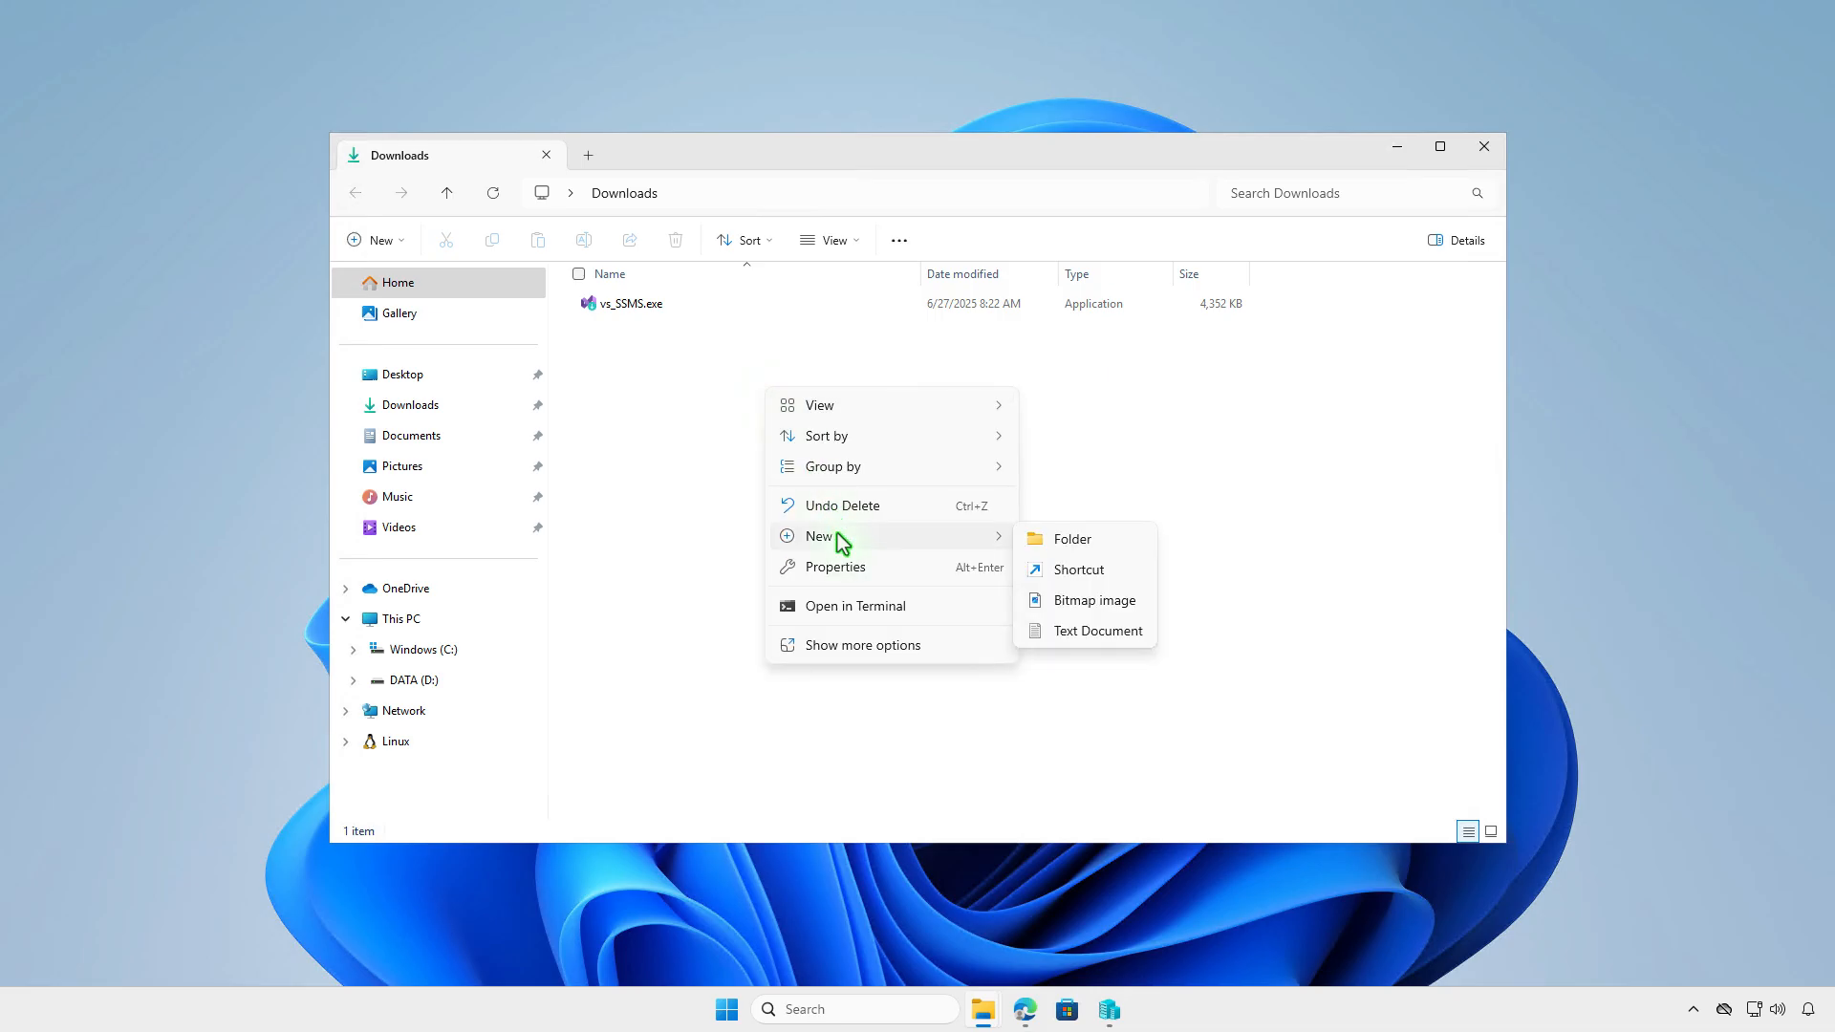
pyautogui.click(1053, 549)
pyautogui.write('SSMS')
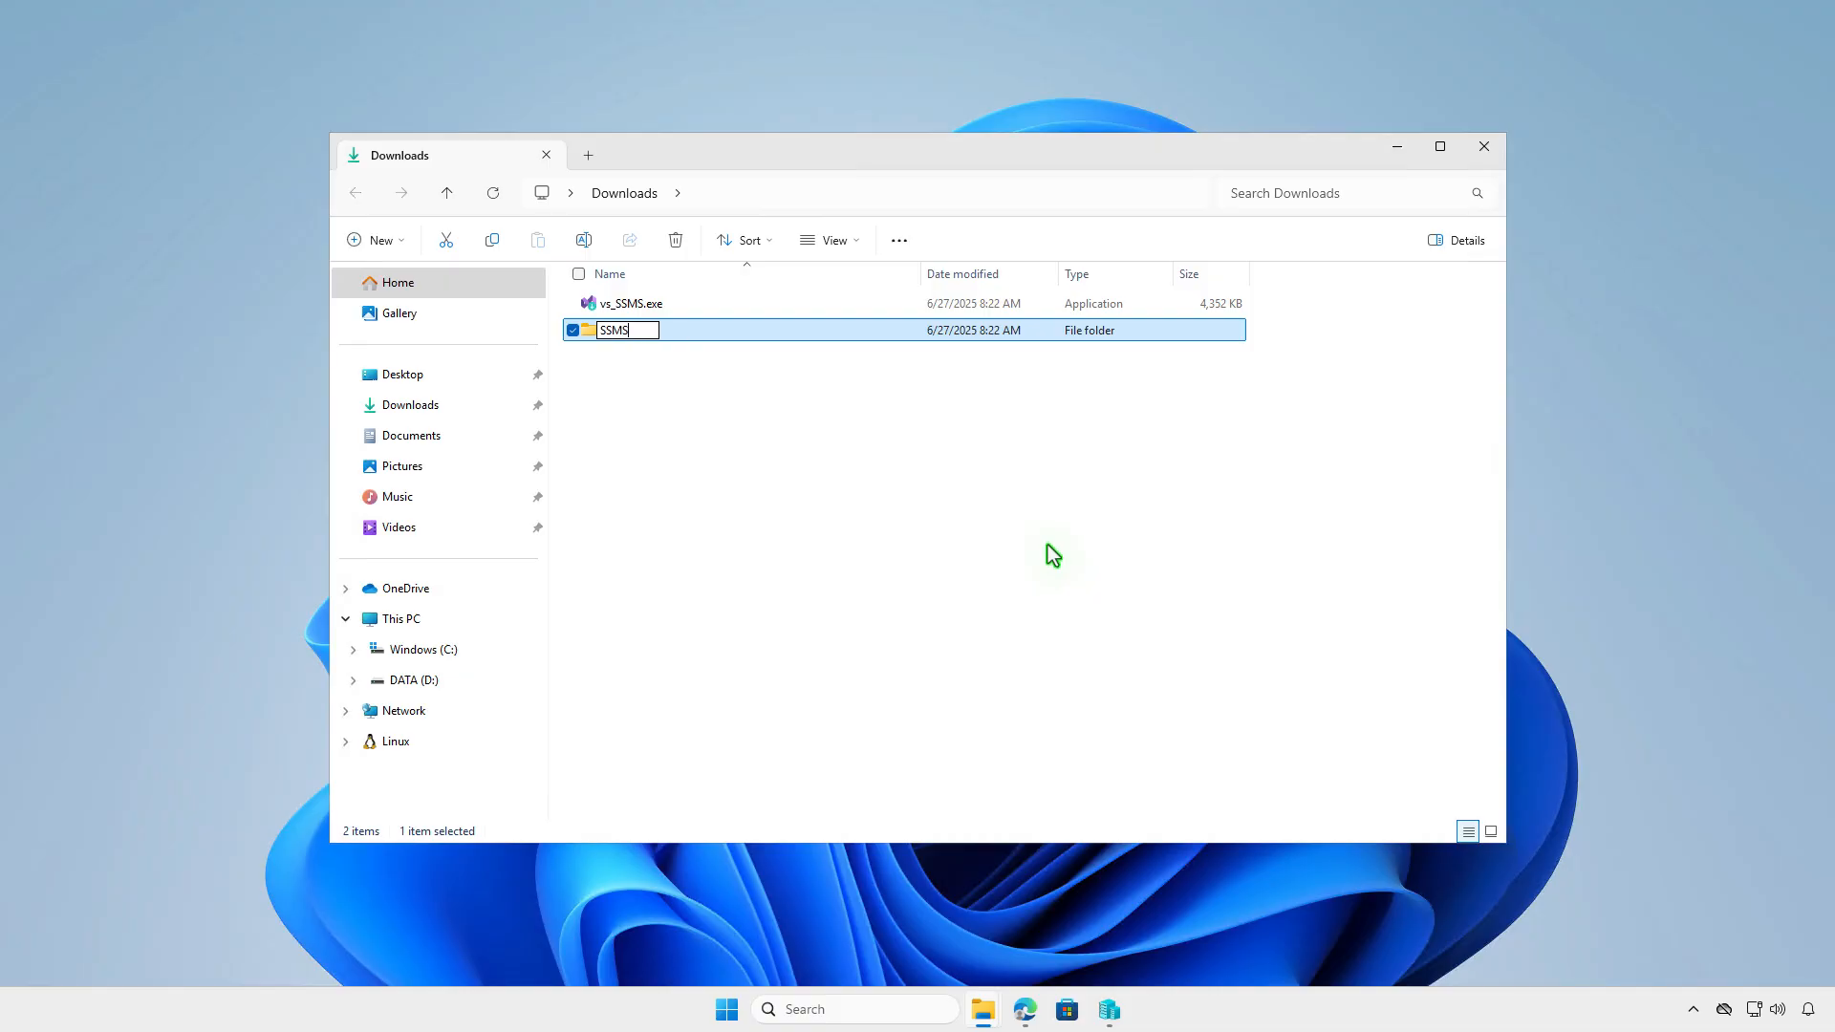
pyautogui.click(1047, 546)
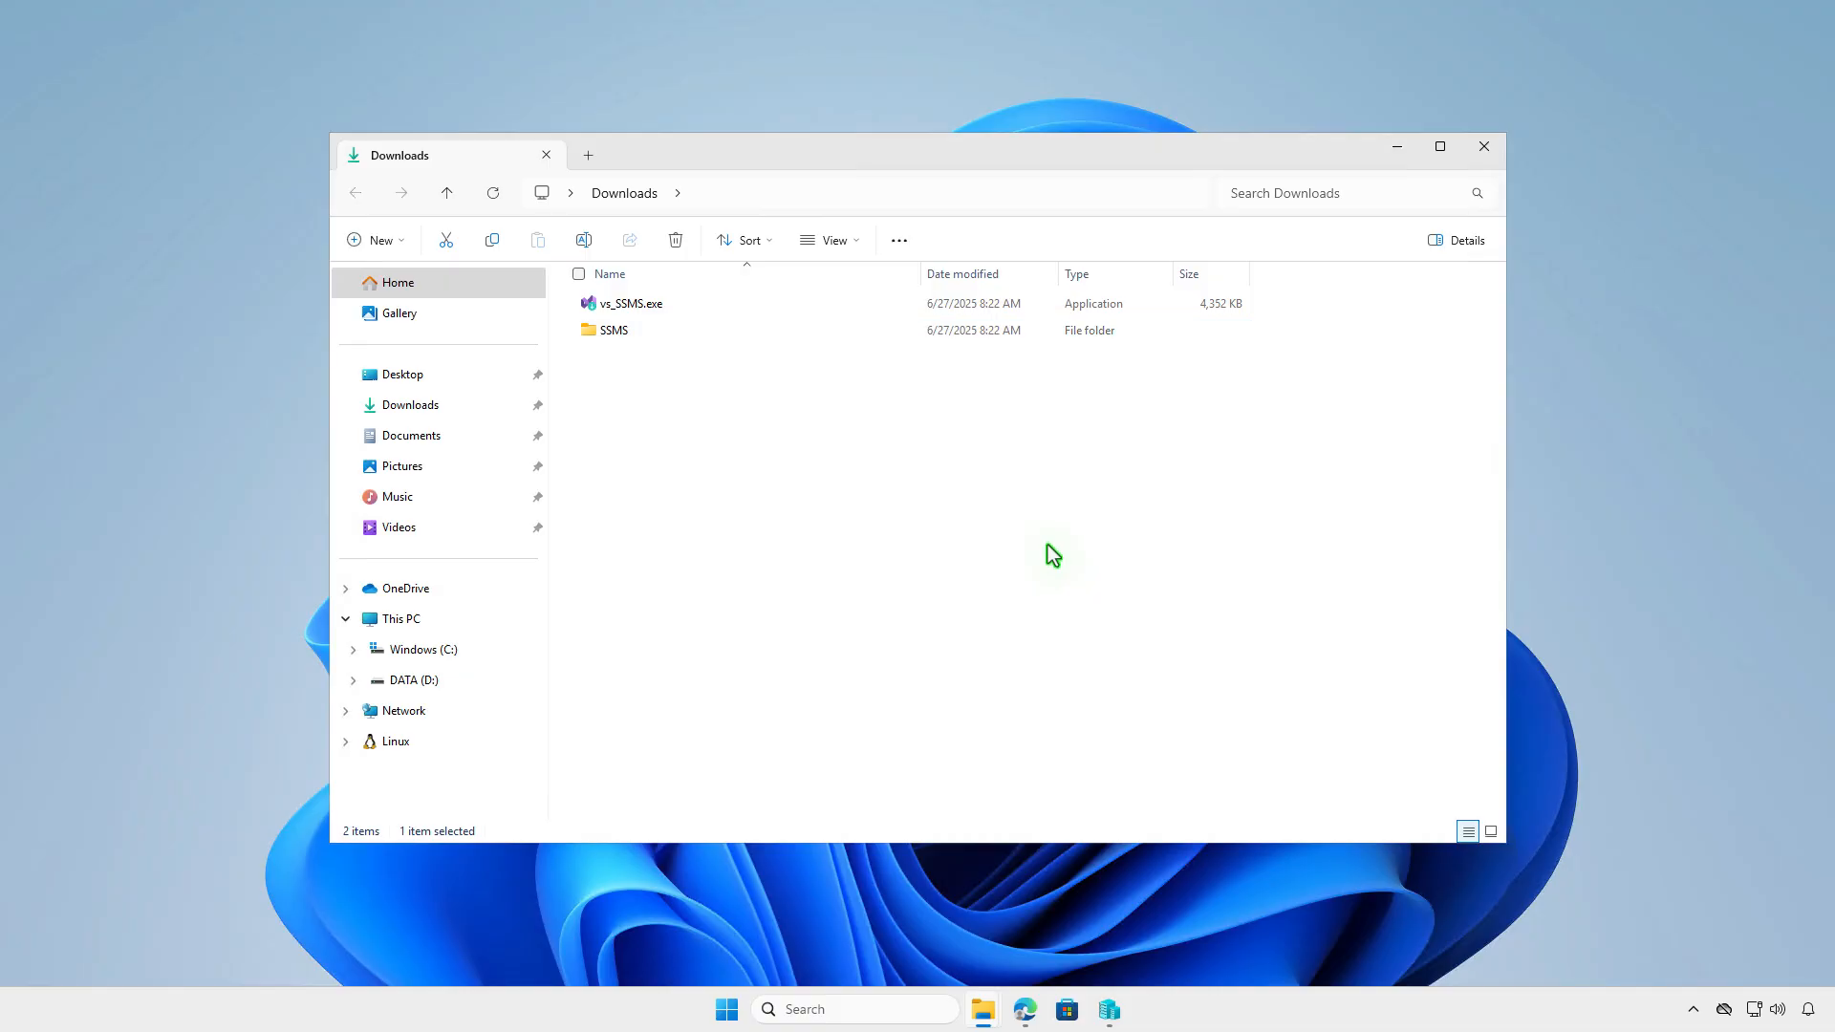
# Find Command Prompt by searching for cmd and run it as administrator.
pyautogui.click(850, 1012)
pyautogui.write('cmd')
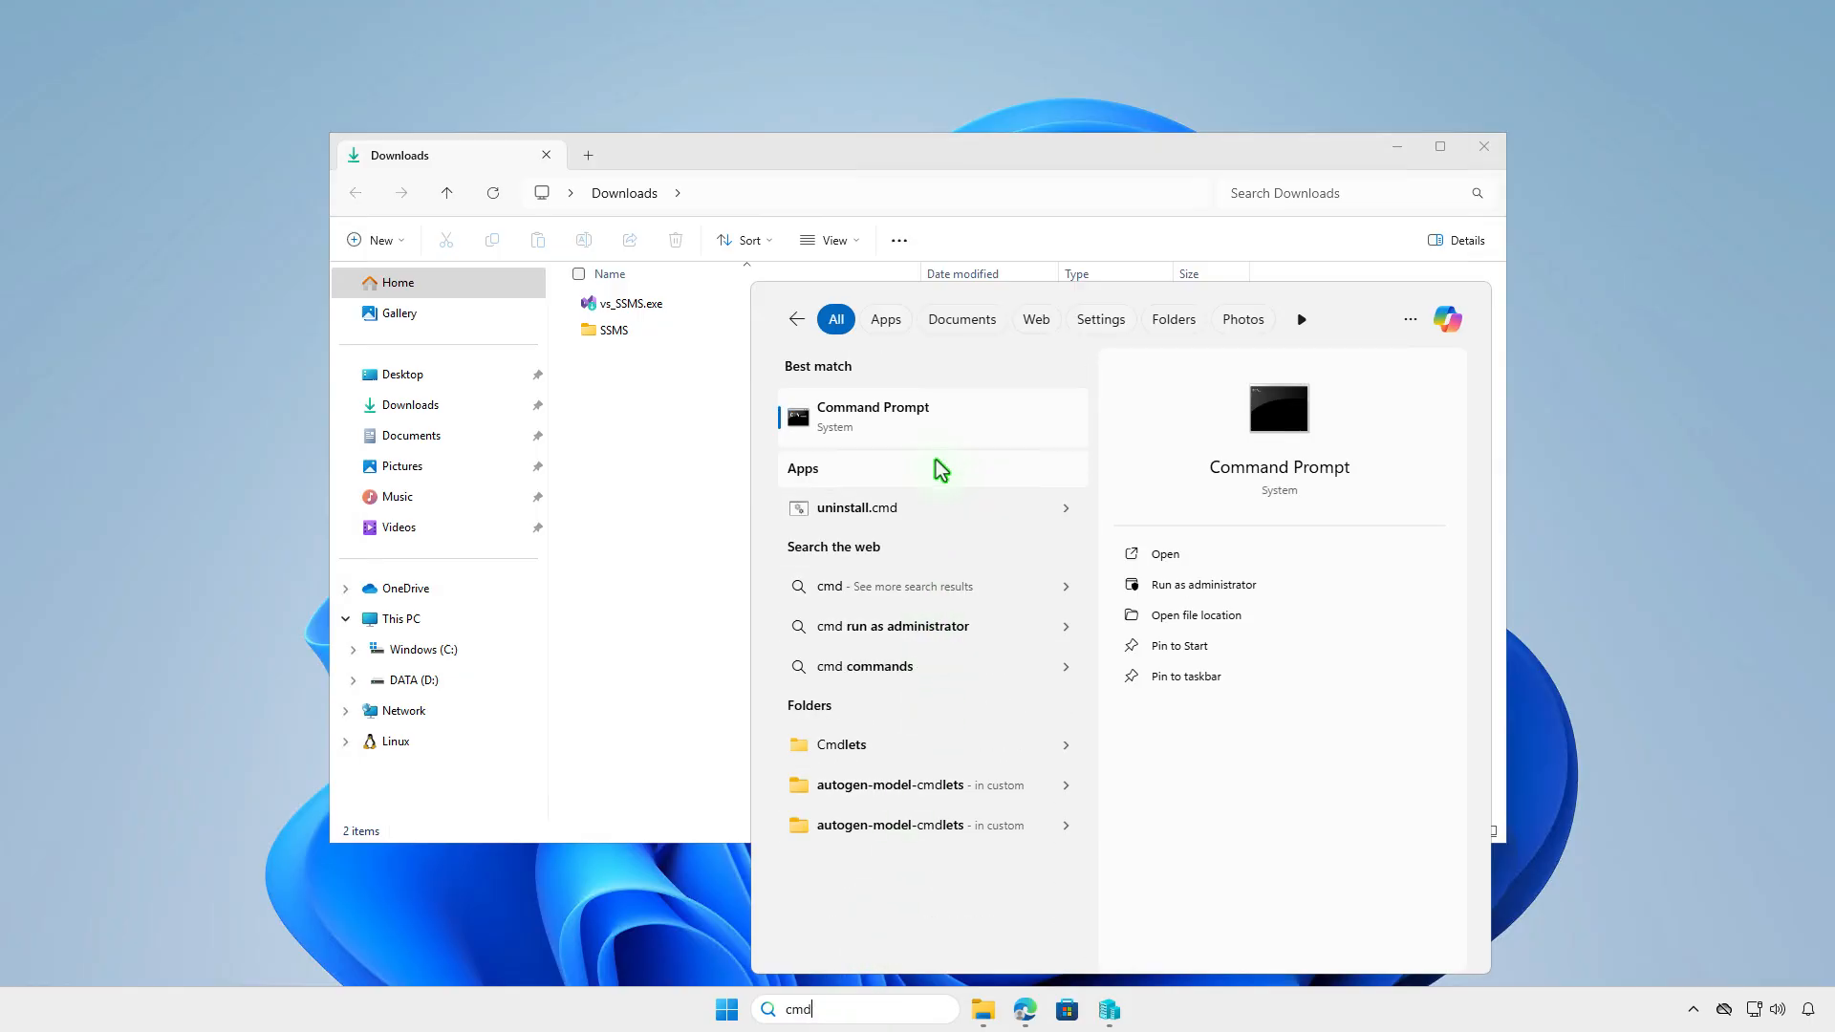
pyautogui.rightClick(938, 417)
pyautogui.click(1034, 443)
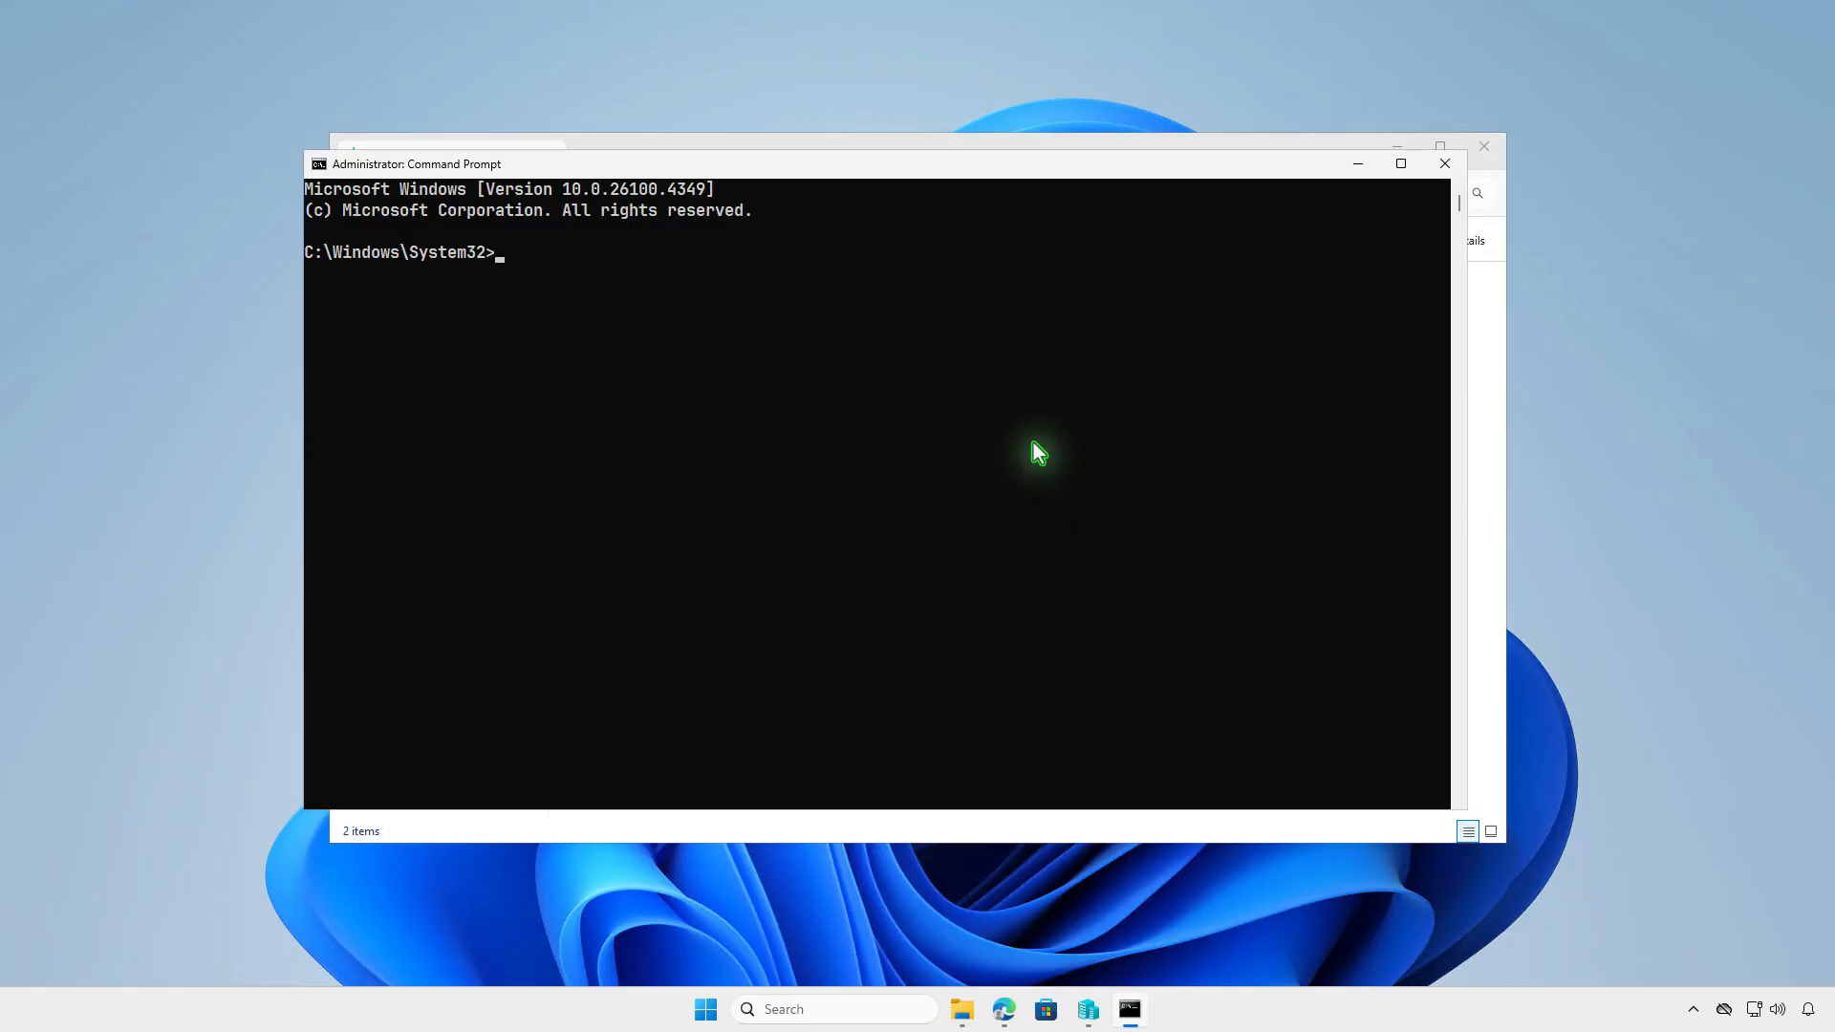
# Begin the command in Command Prompt with the copied path of vs_SSMS.exe in Downloads, followed by the --layout option.
pyautogui.click(962, 1011)
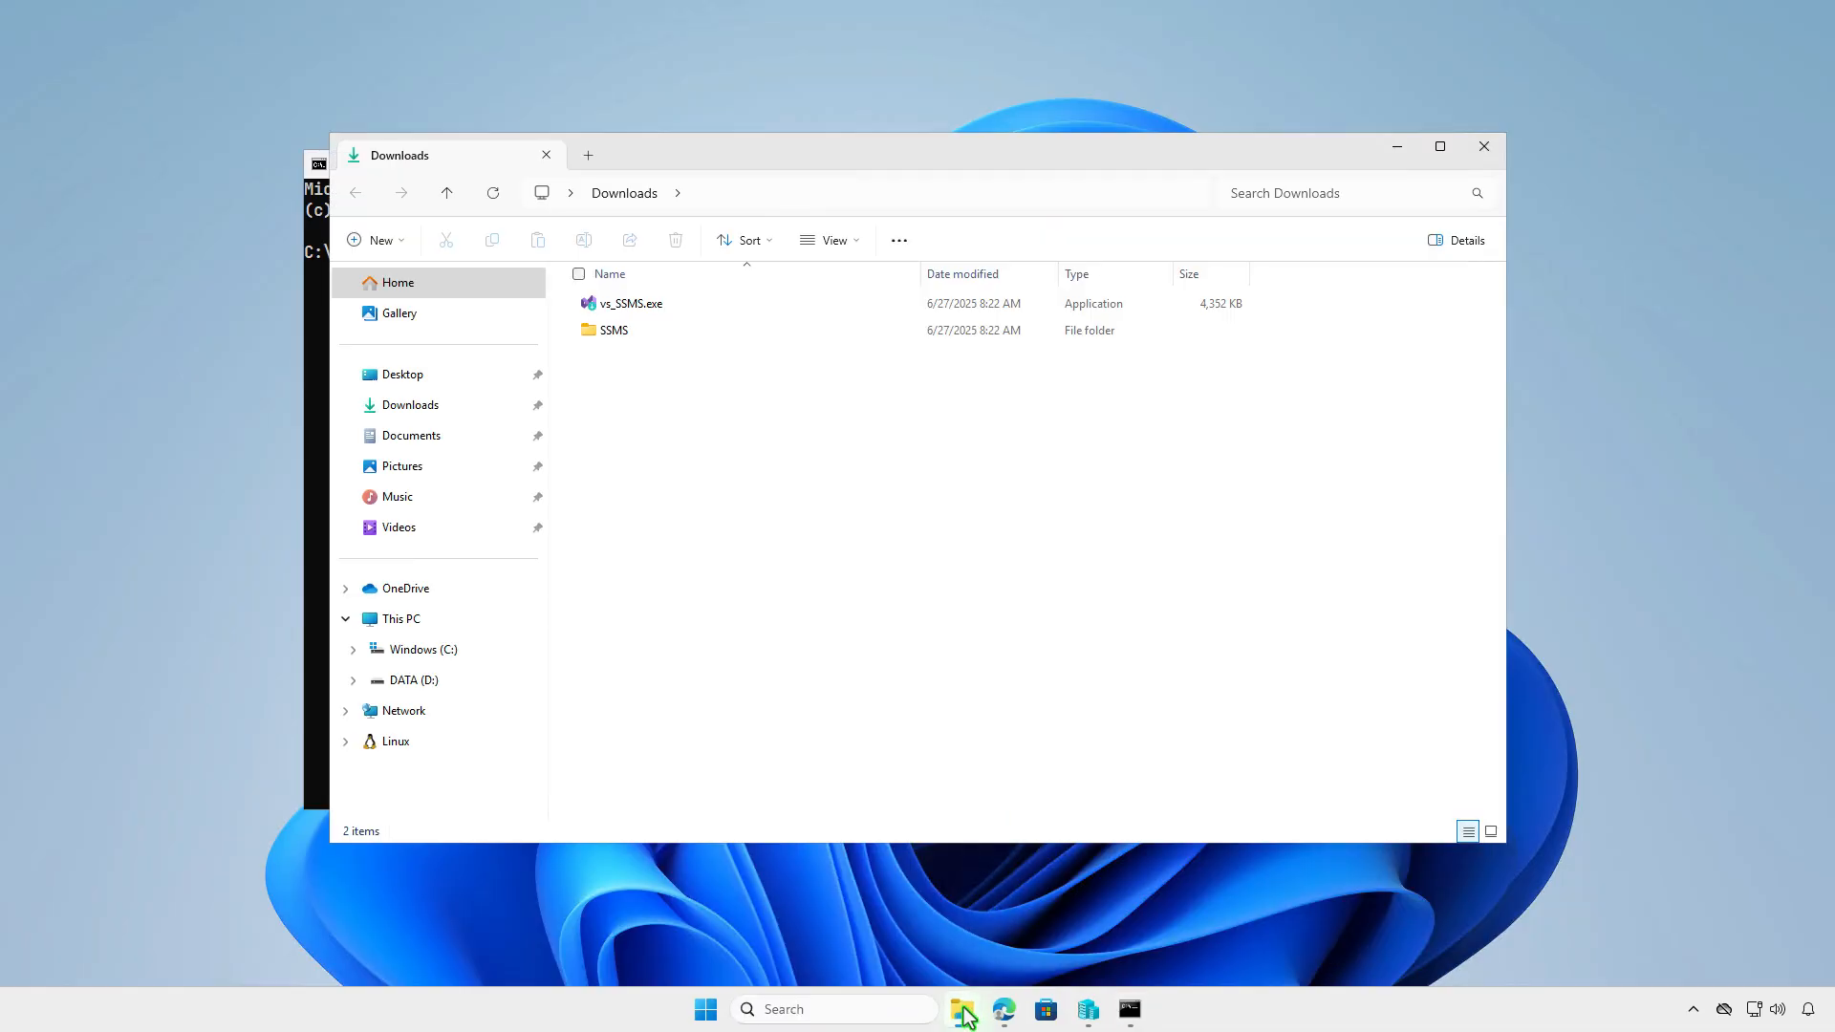
pyautogui.rightClick(674, 306)
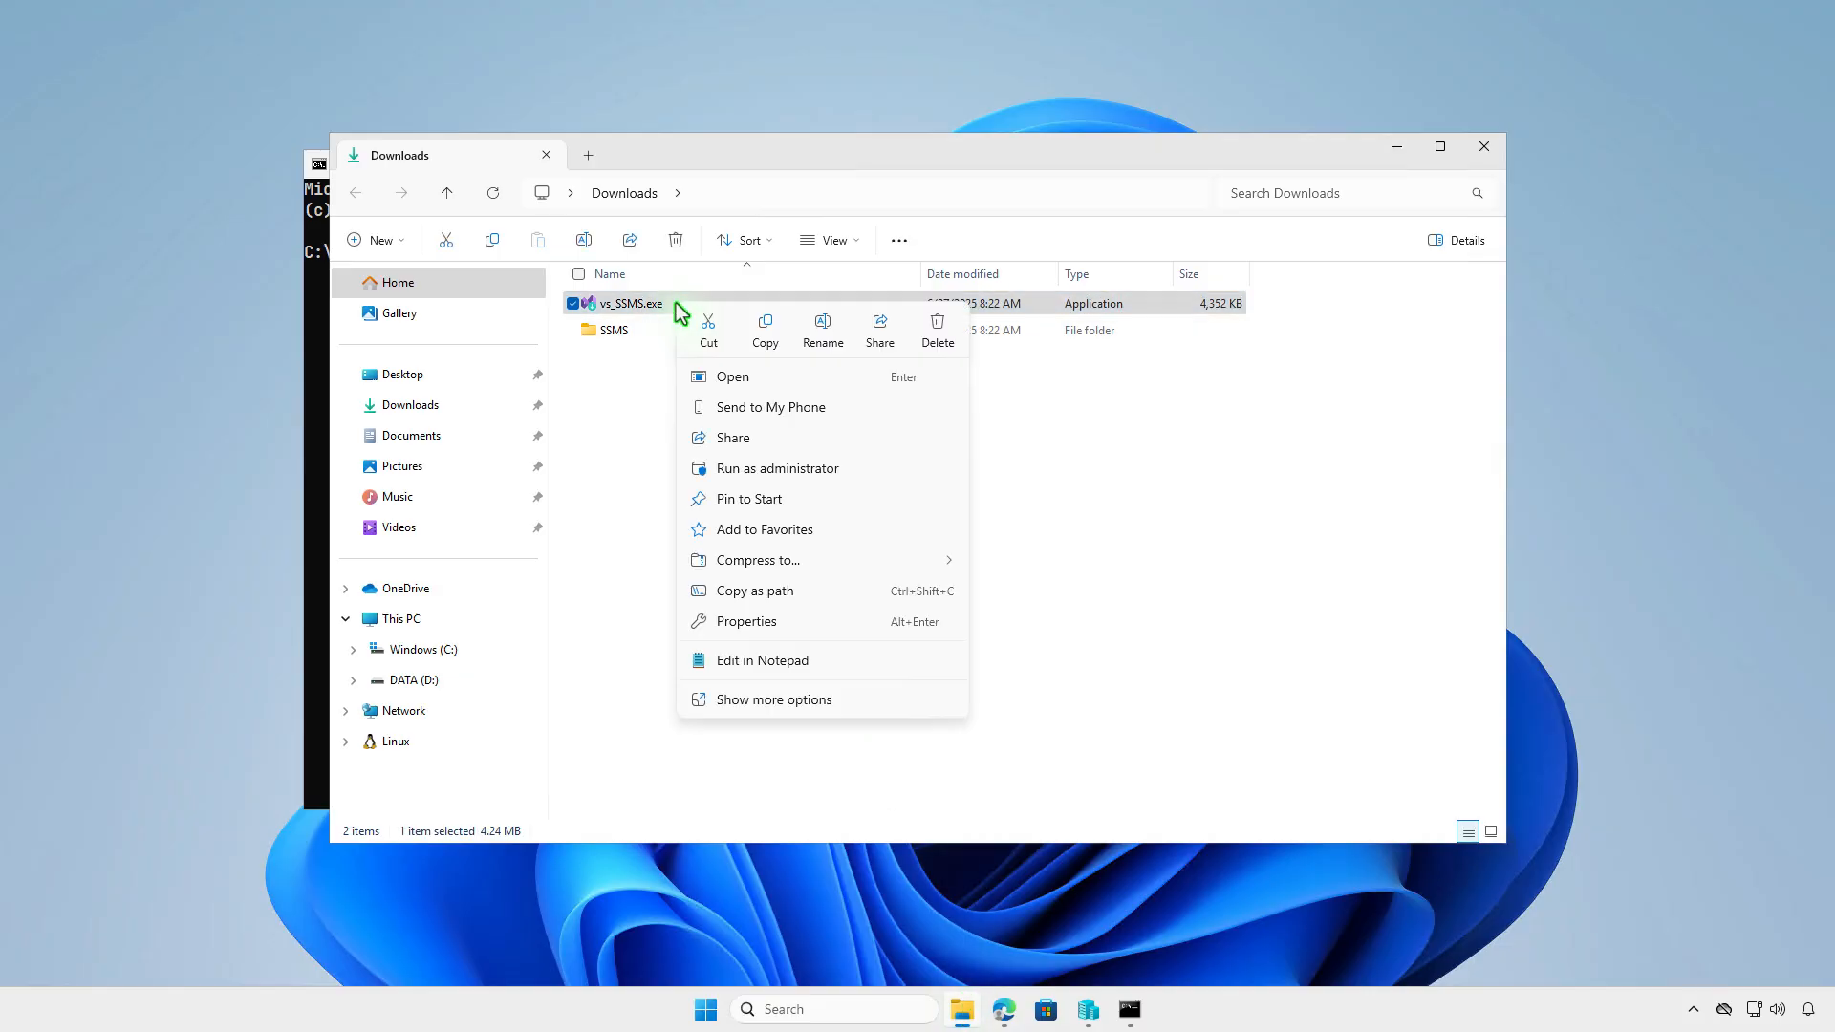
pyautogui.click(831, 591)
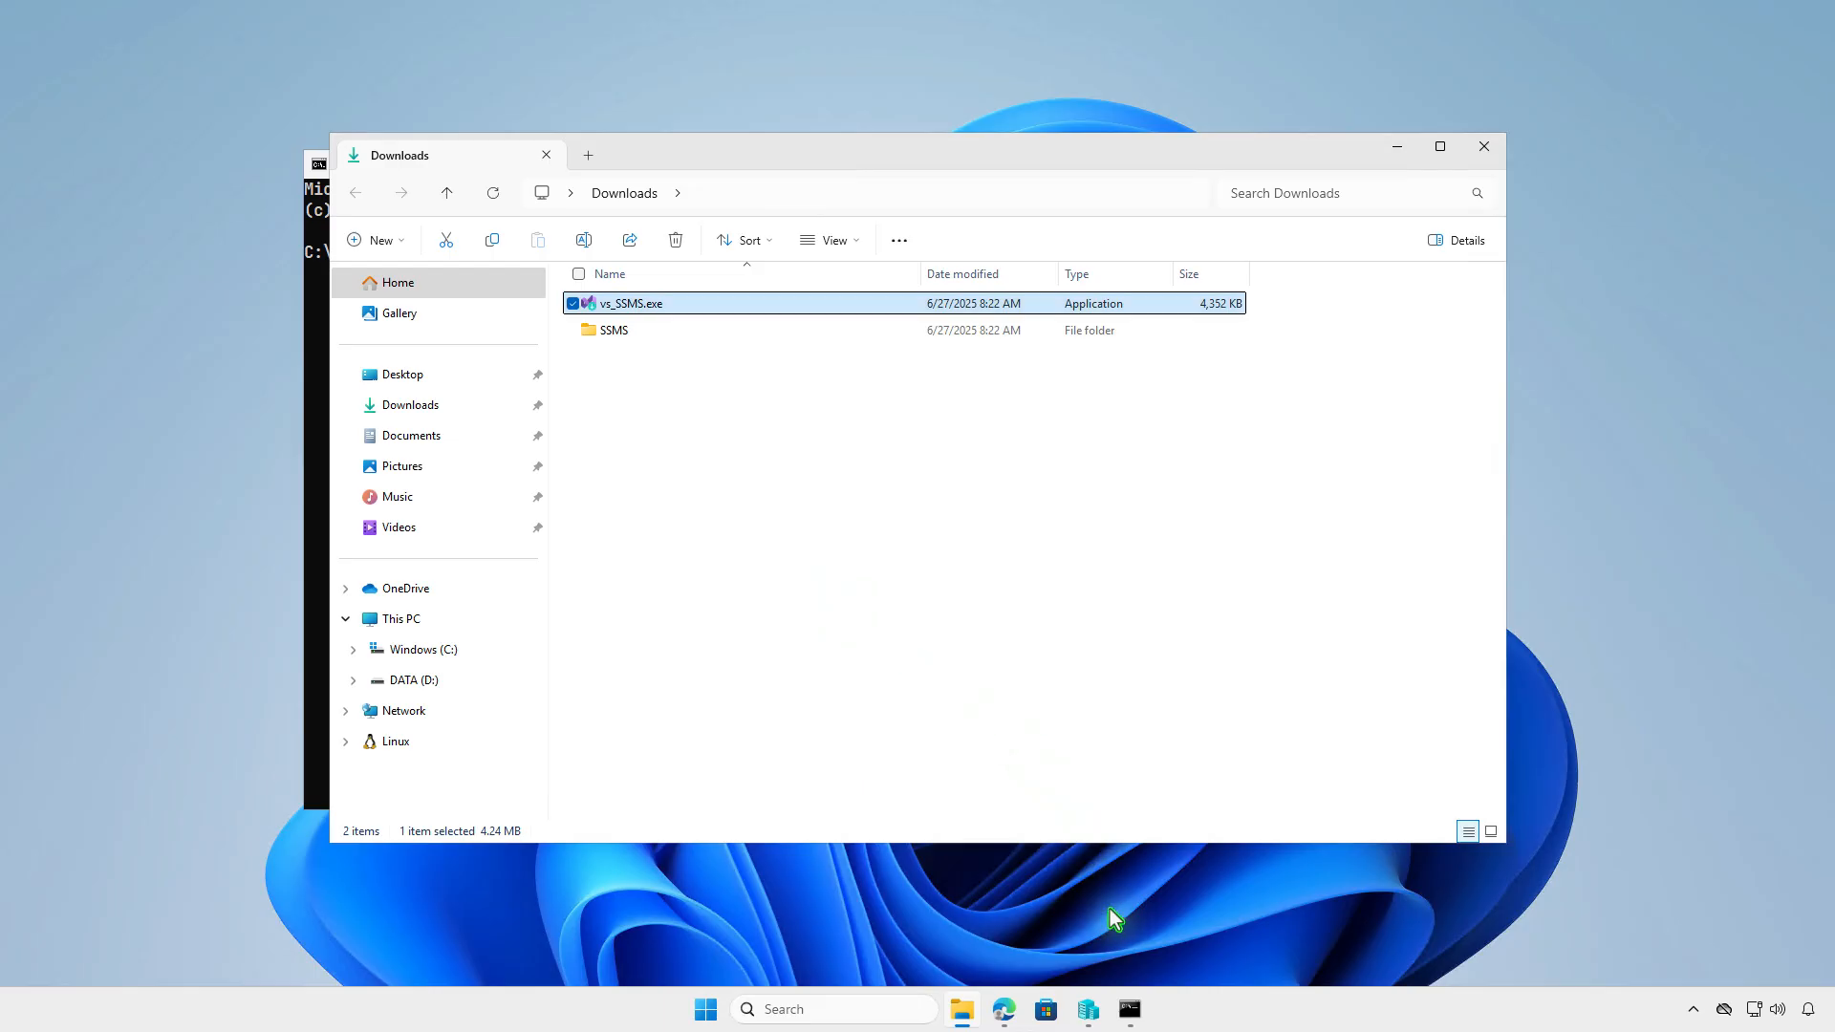
pyautogui.click(1128, 1009)
pyautogui.rightClick(832, 584)
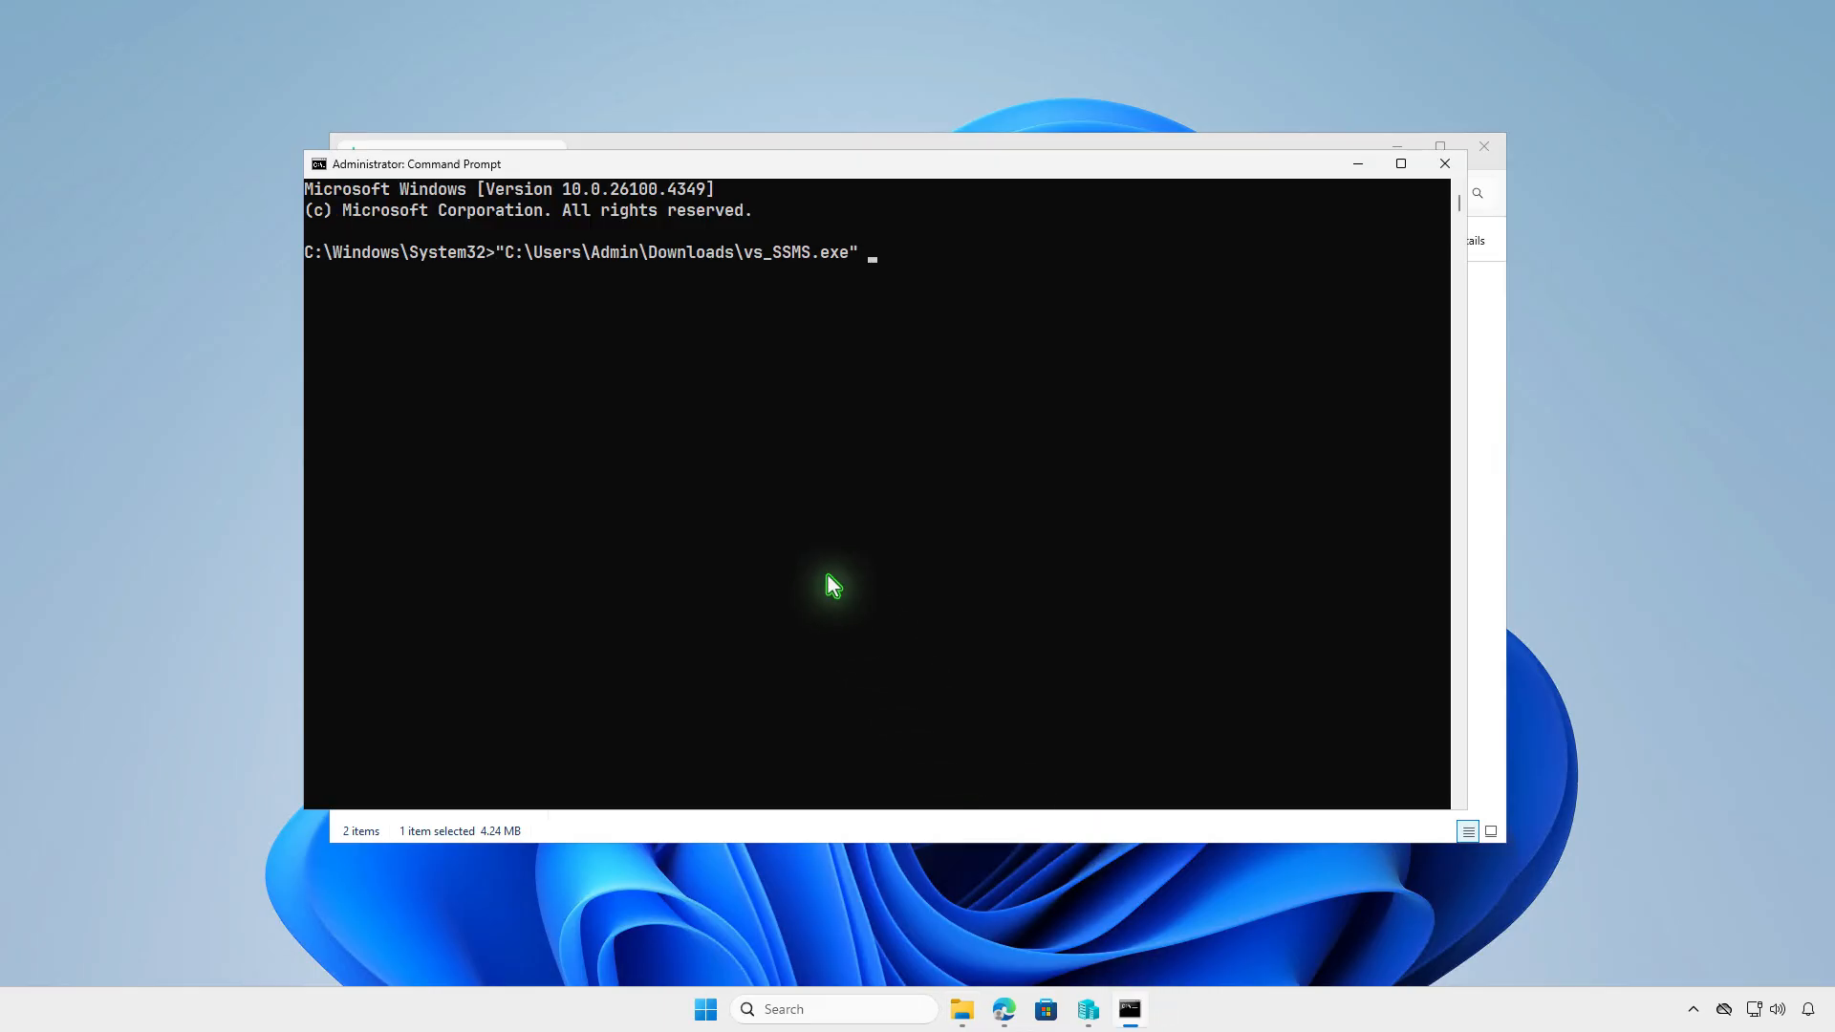
pyautogui.write('--layout')
# Complete the layout command with the copied path "C:\Users\Admin\Downloads\SSMS", run it, and close both console windows once the layout finishes.
pyautogui.click(962, 1010)
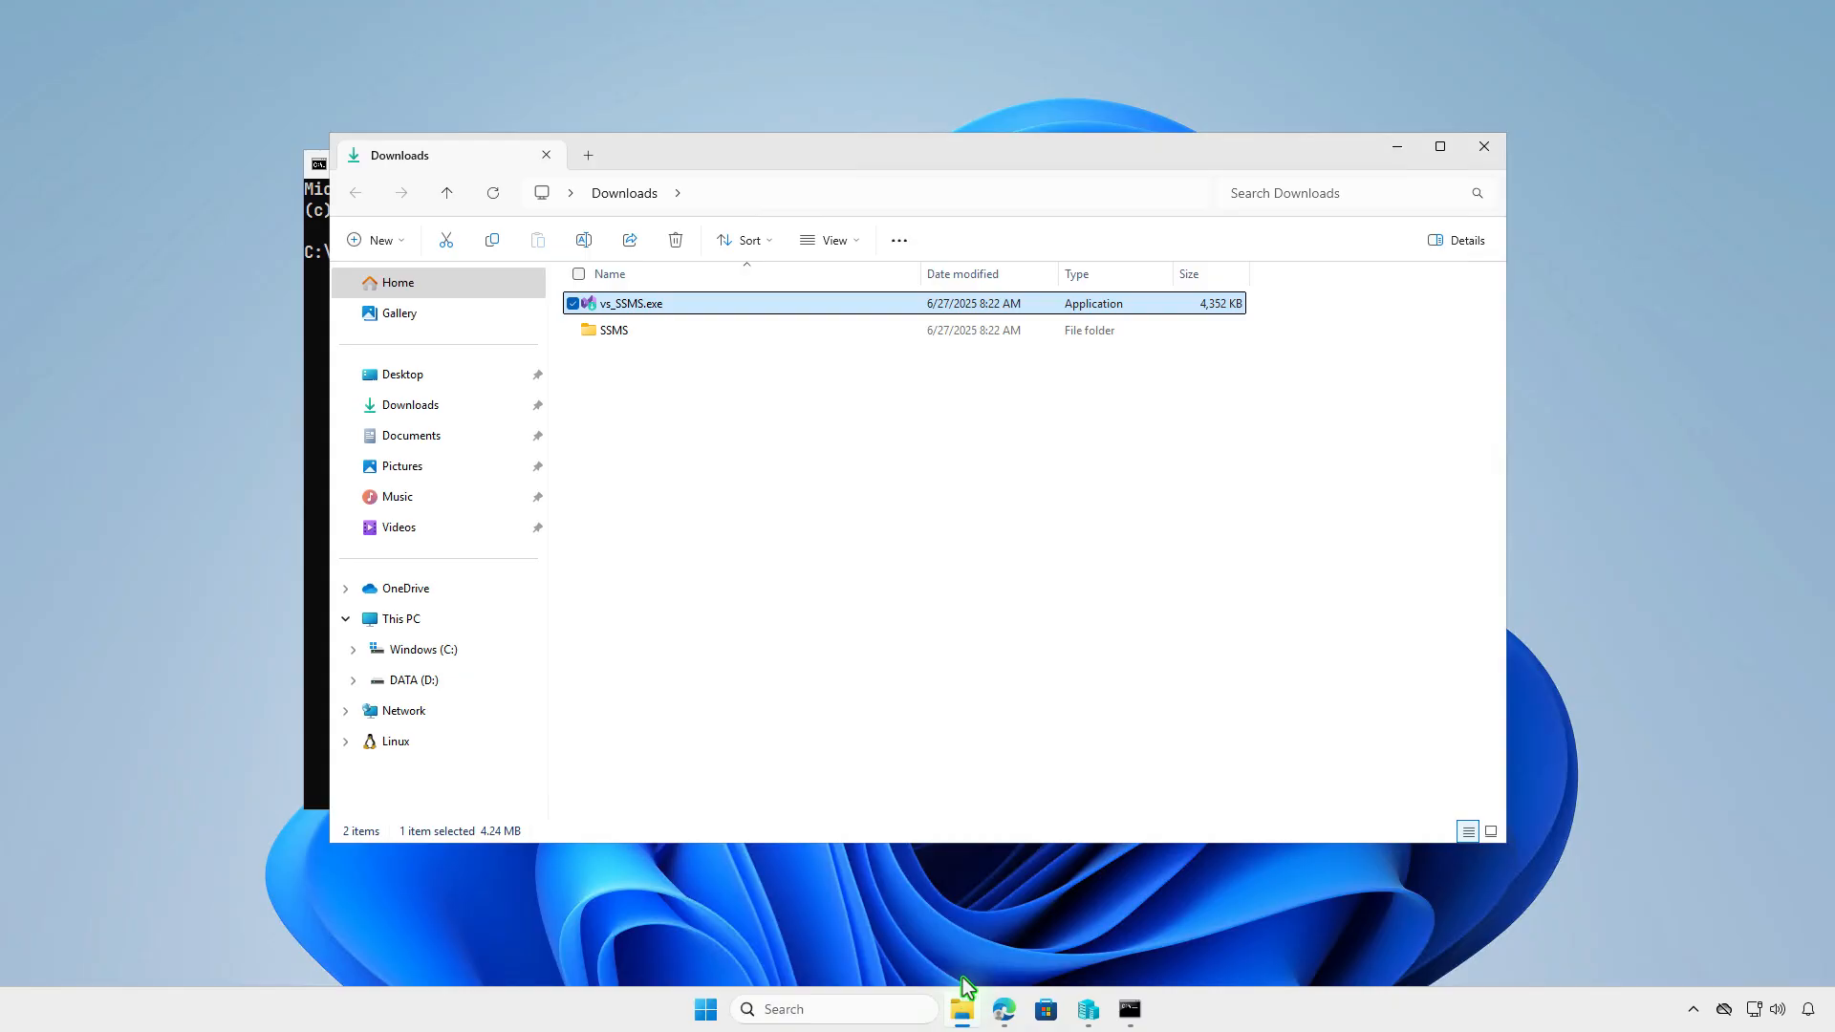
pyautogui.click(686, 333)
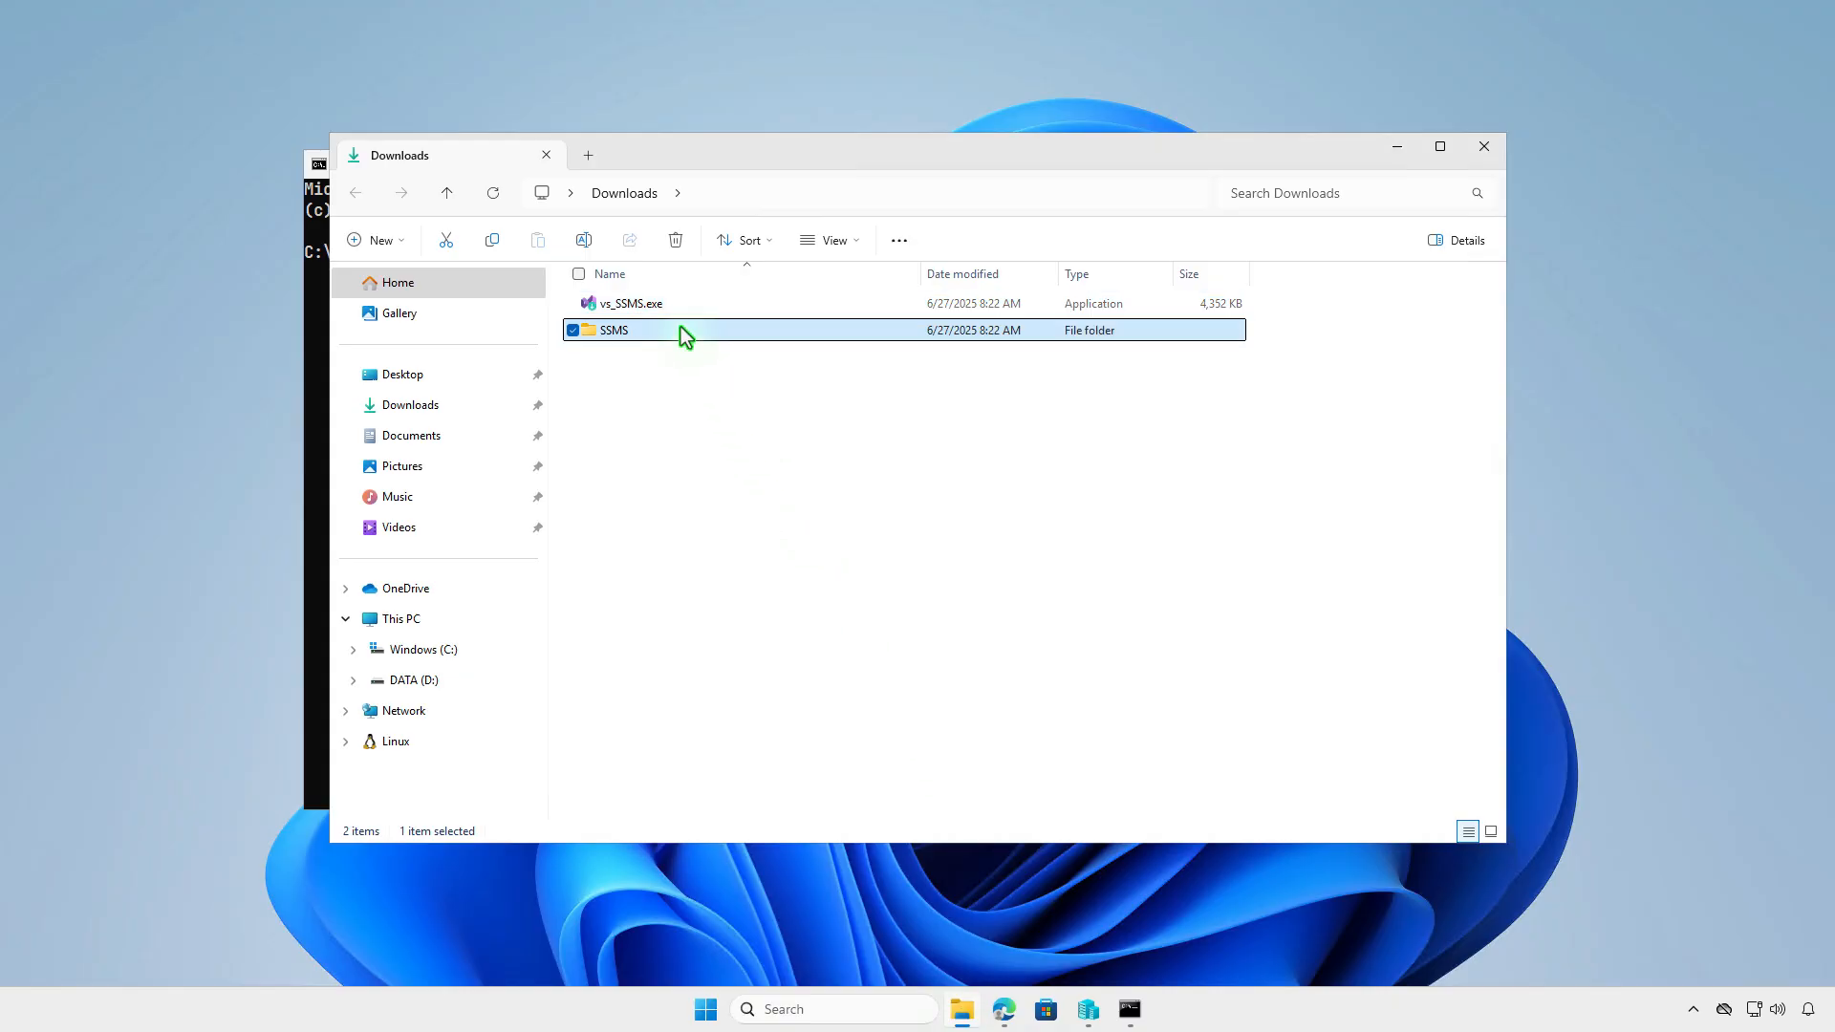
pyautogui.rightClick(686, 334)
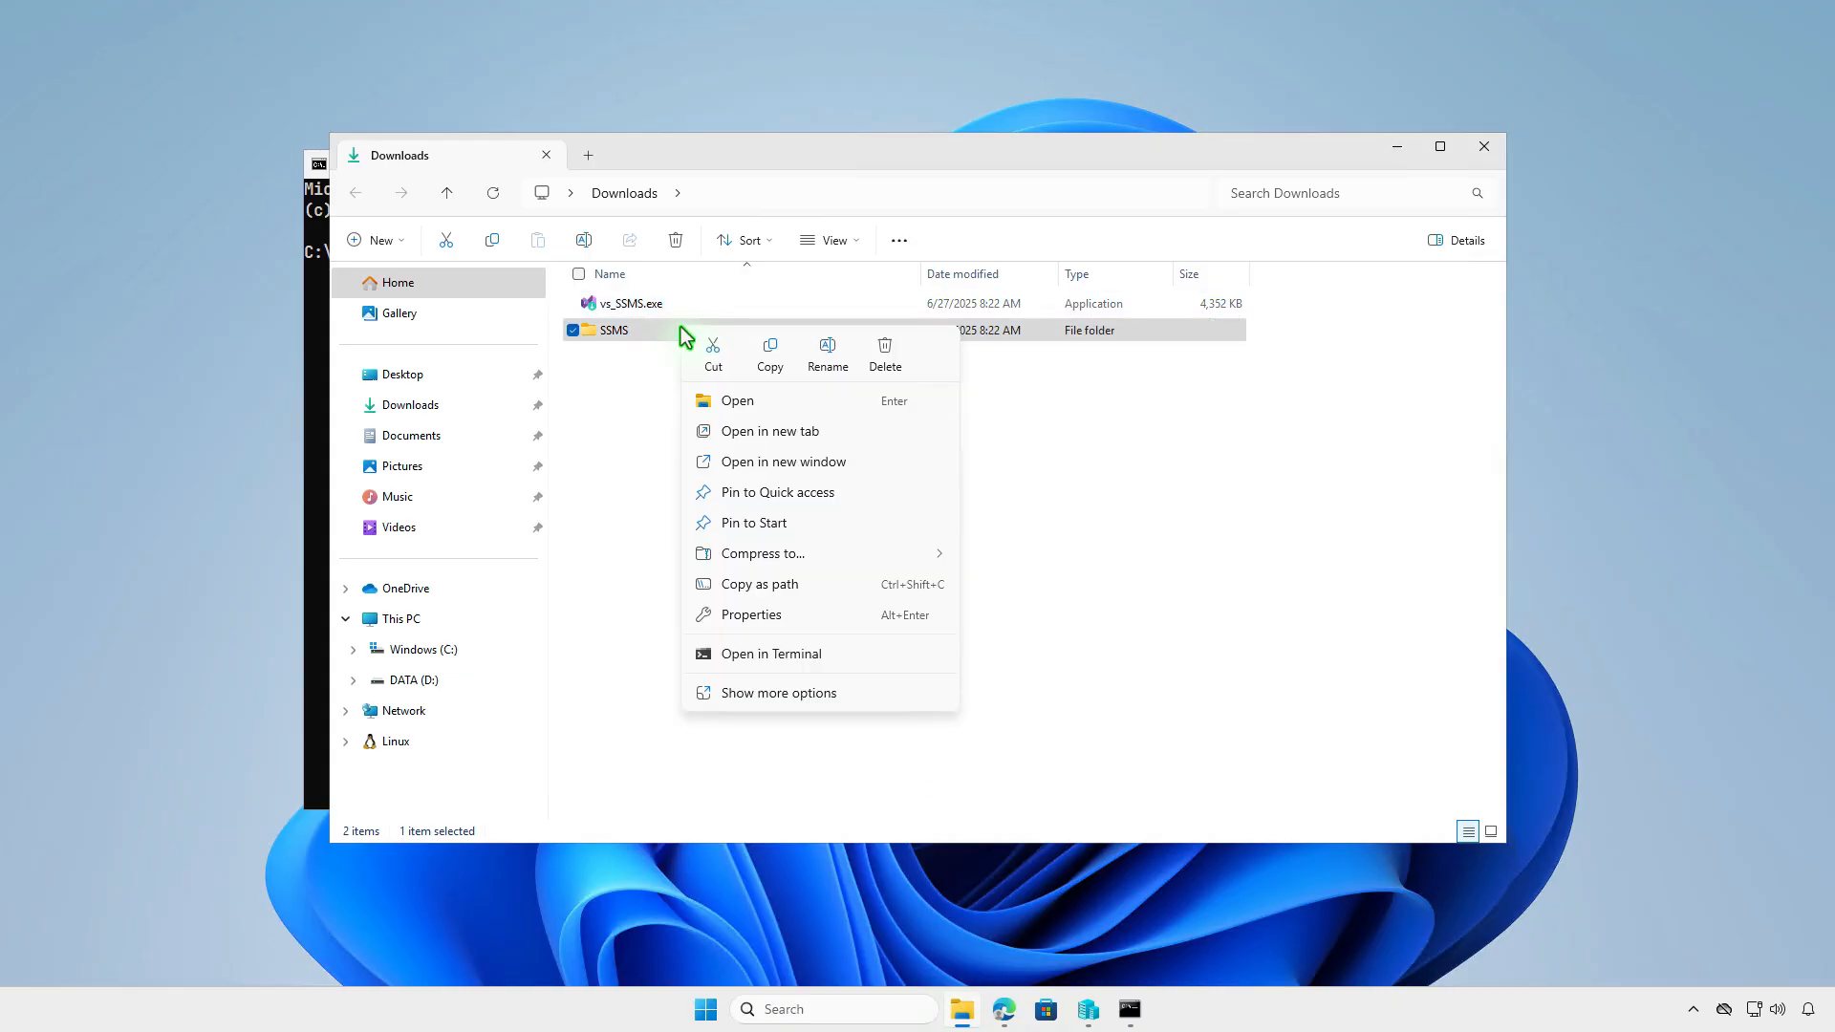
pyautogui.click(847, 585)
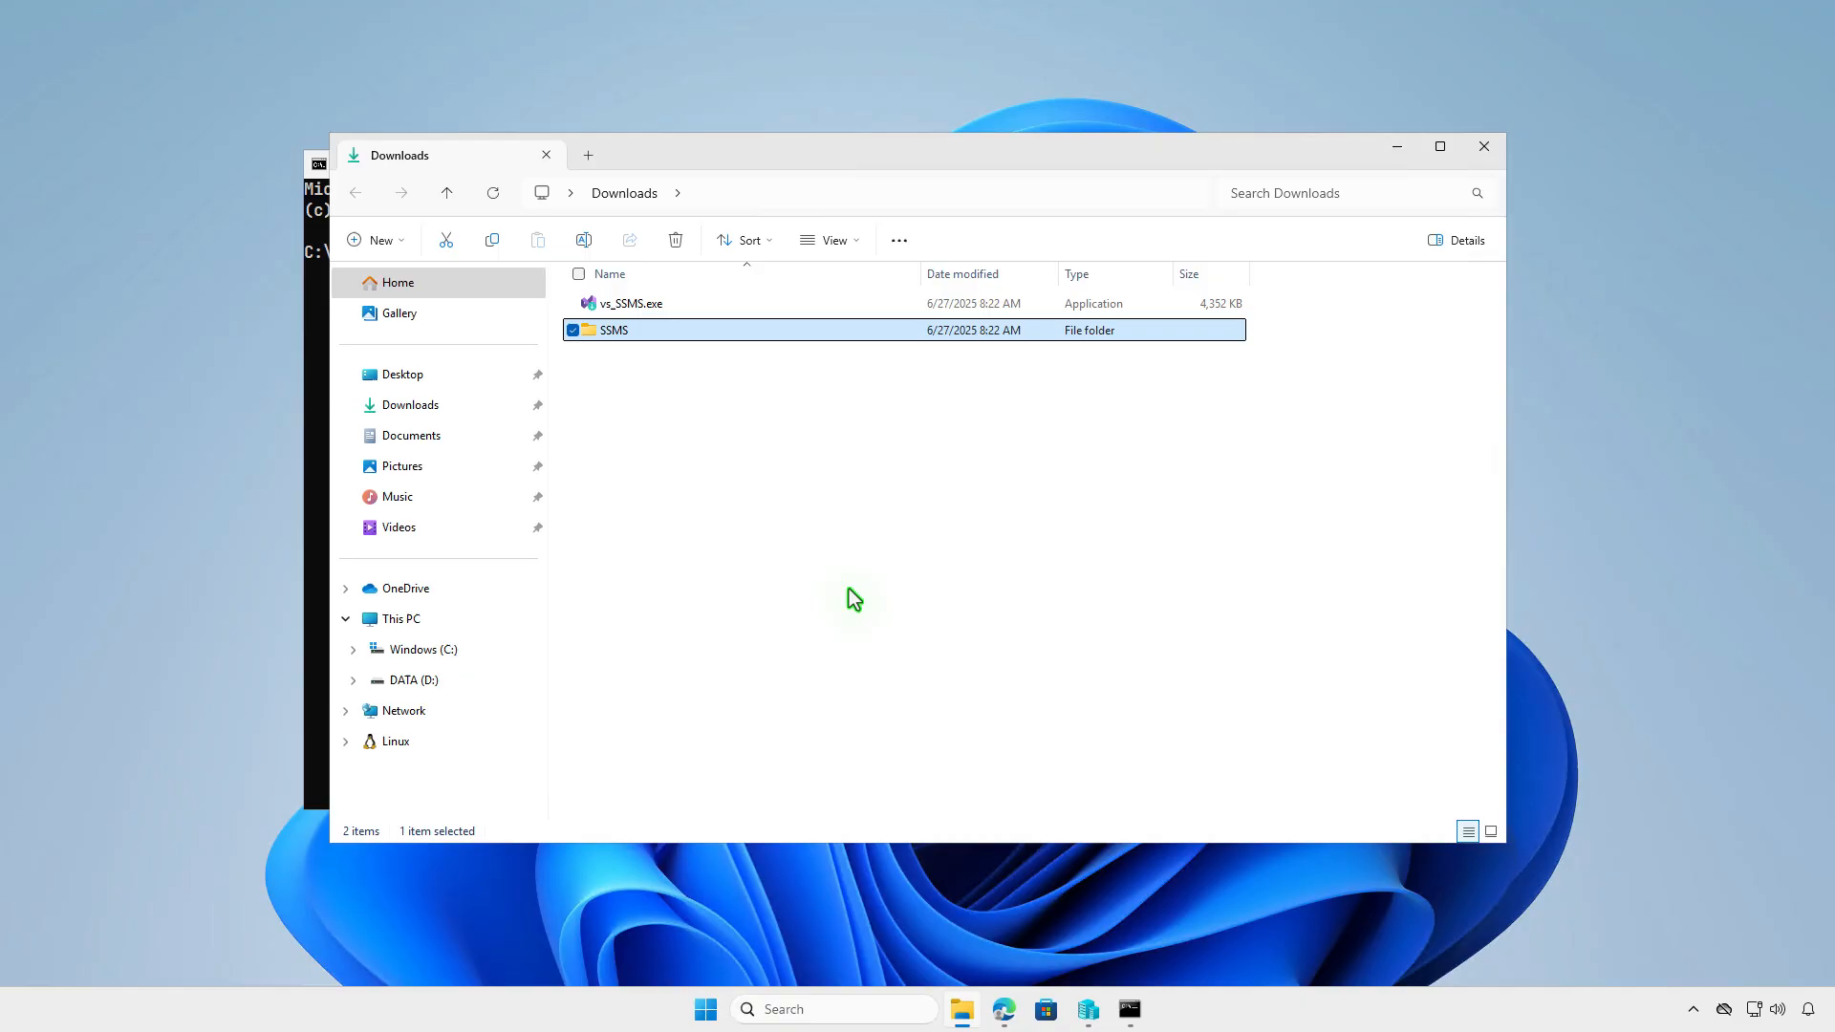
pyautogui.click(1129, 1009)
pyautogui.write('"C:\\Users\\Admin\\Downloads\\SSMS"')
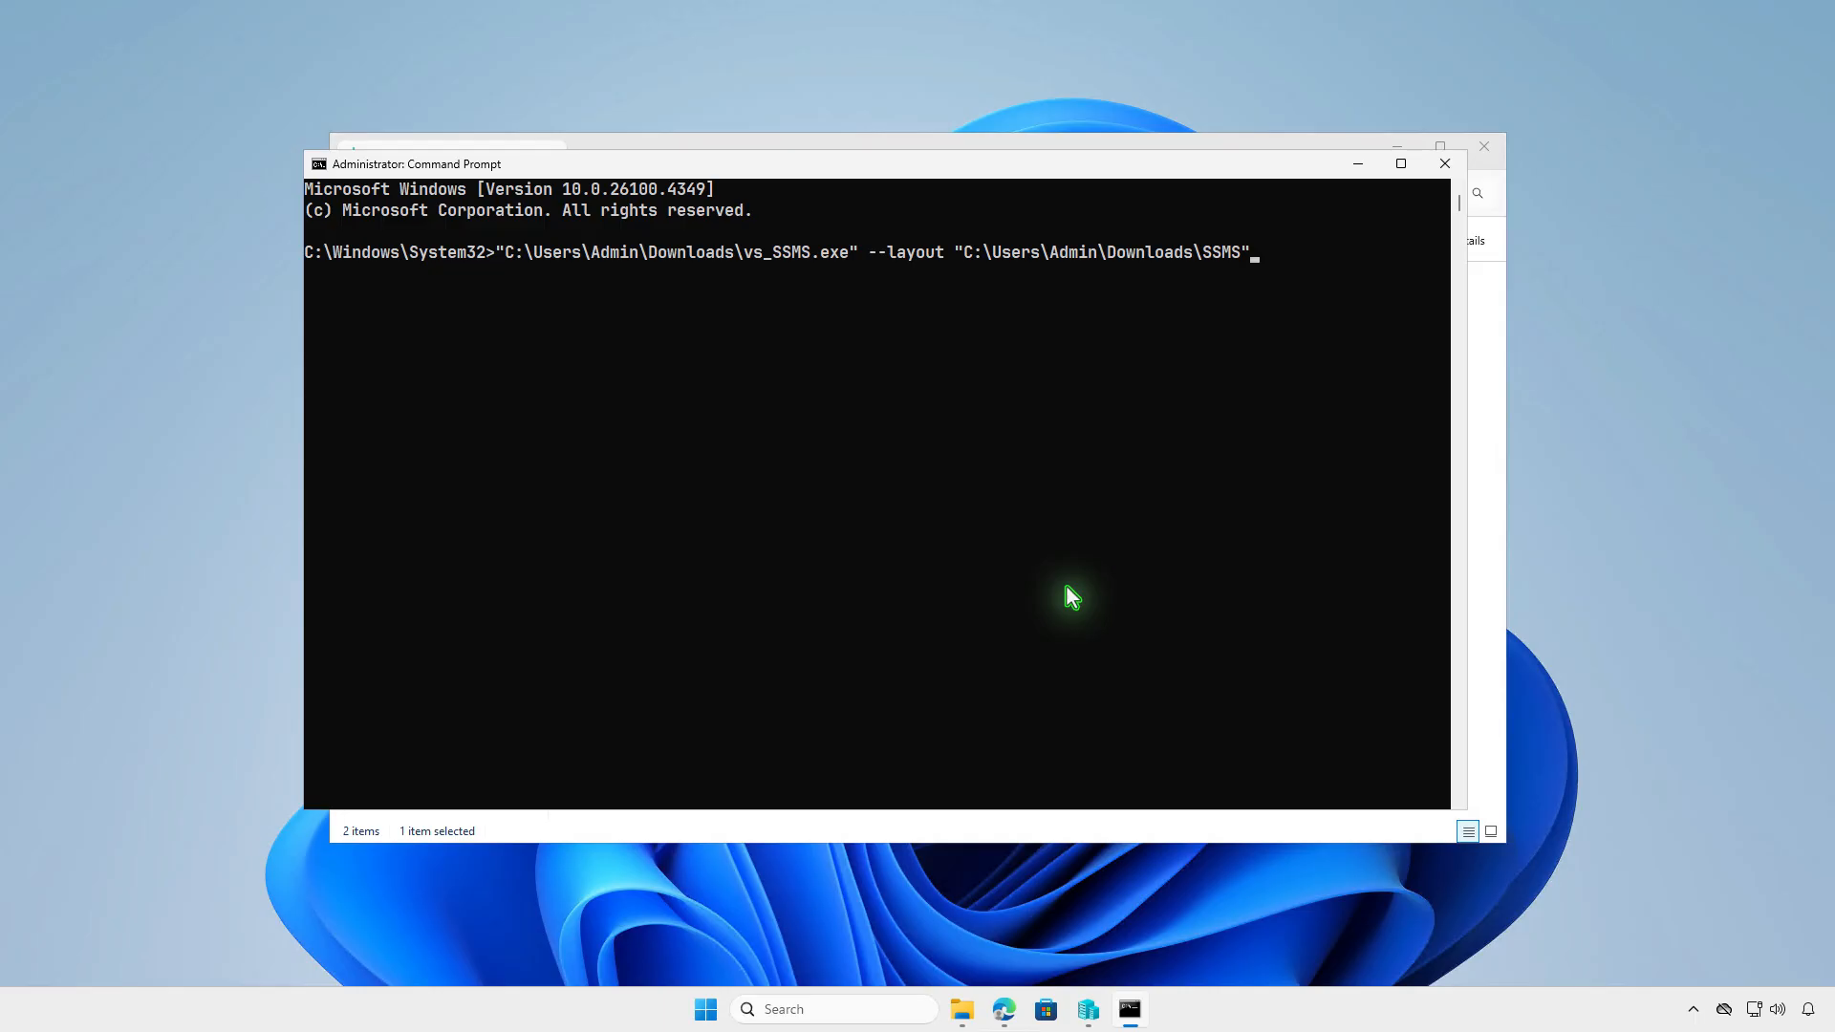
pyautogui.press('Return')
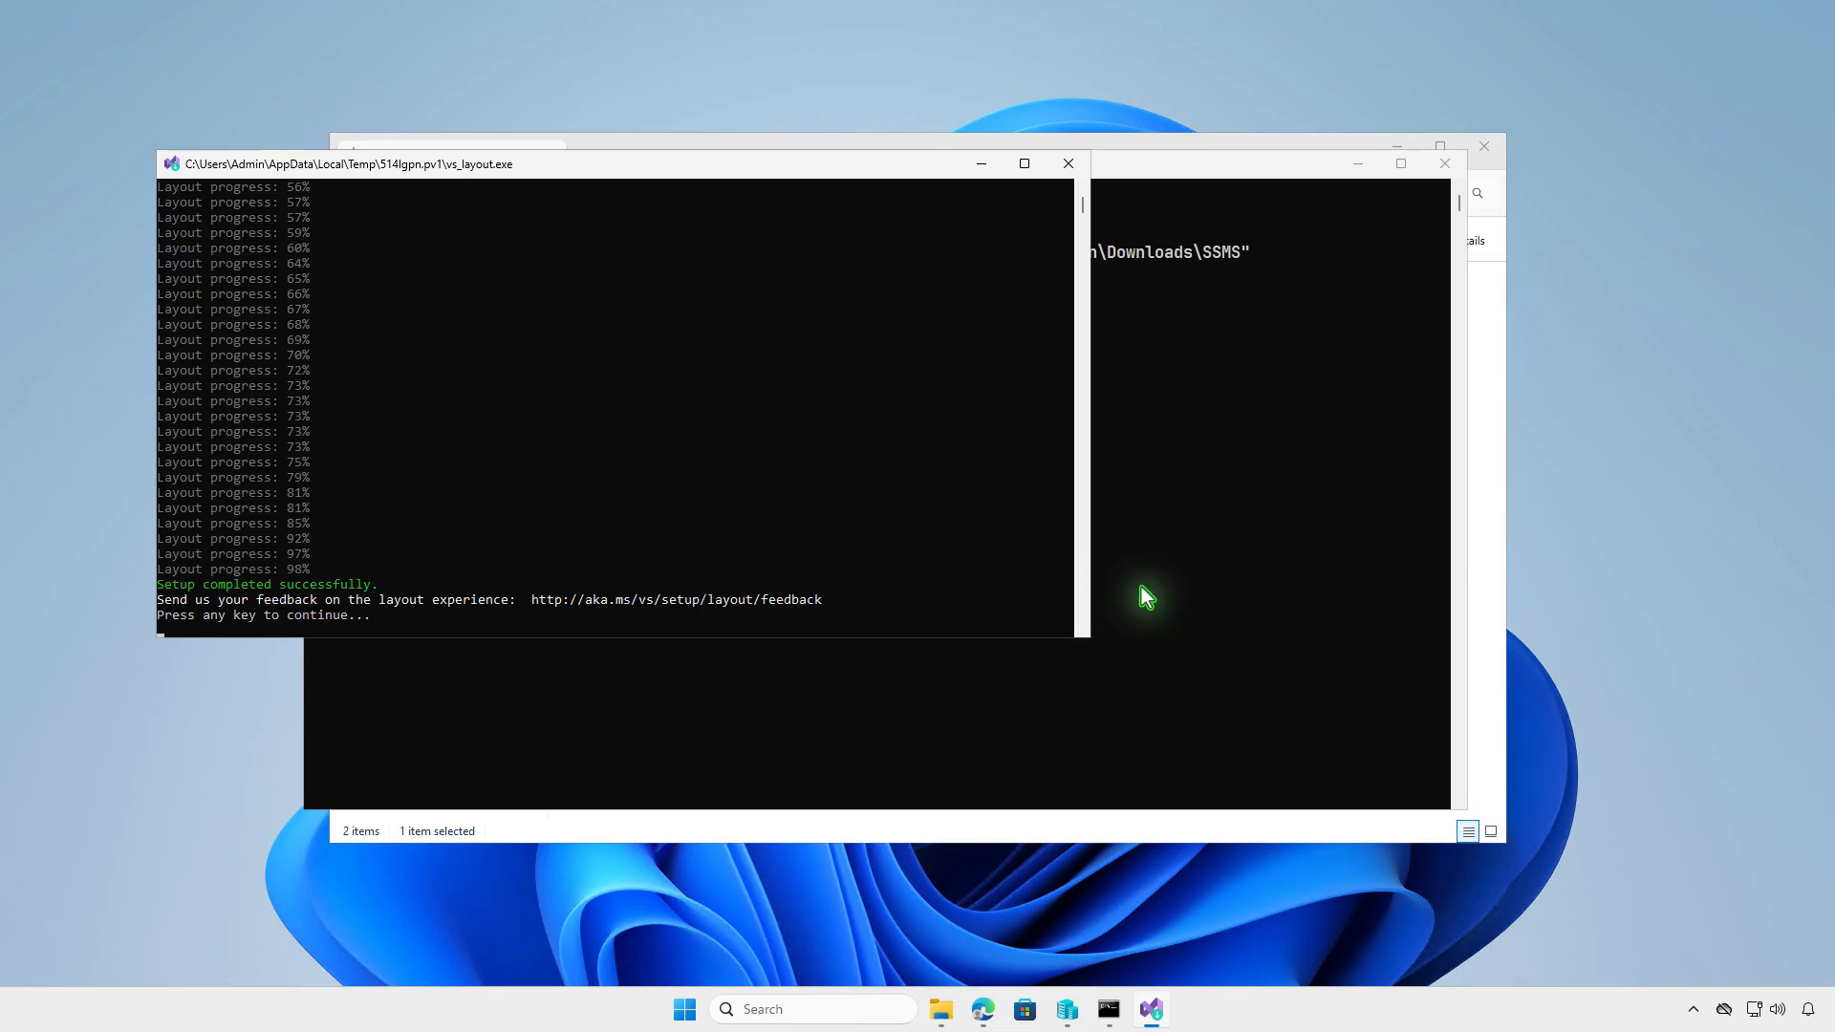
pyautogui.click(1068, 163)
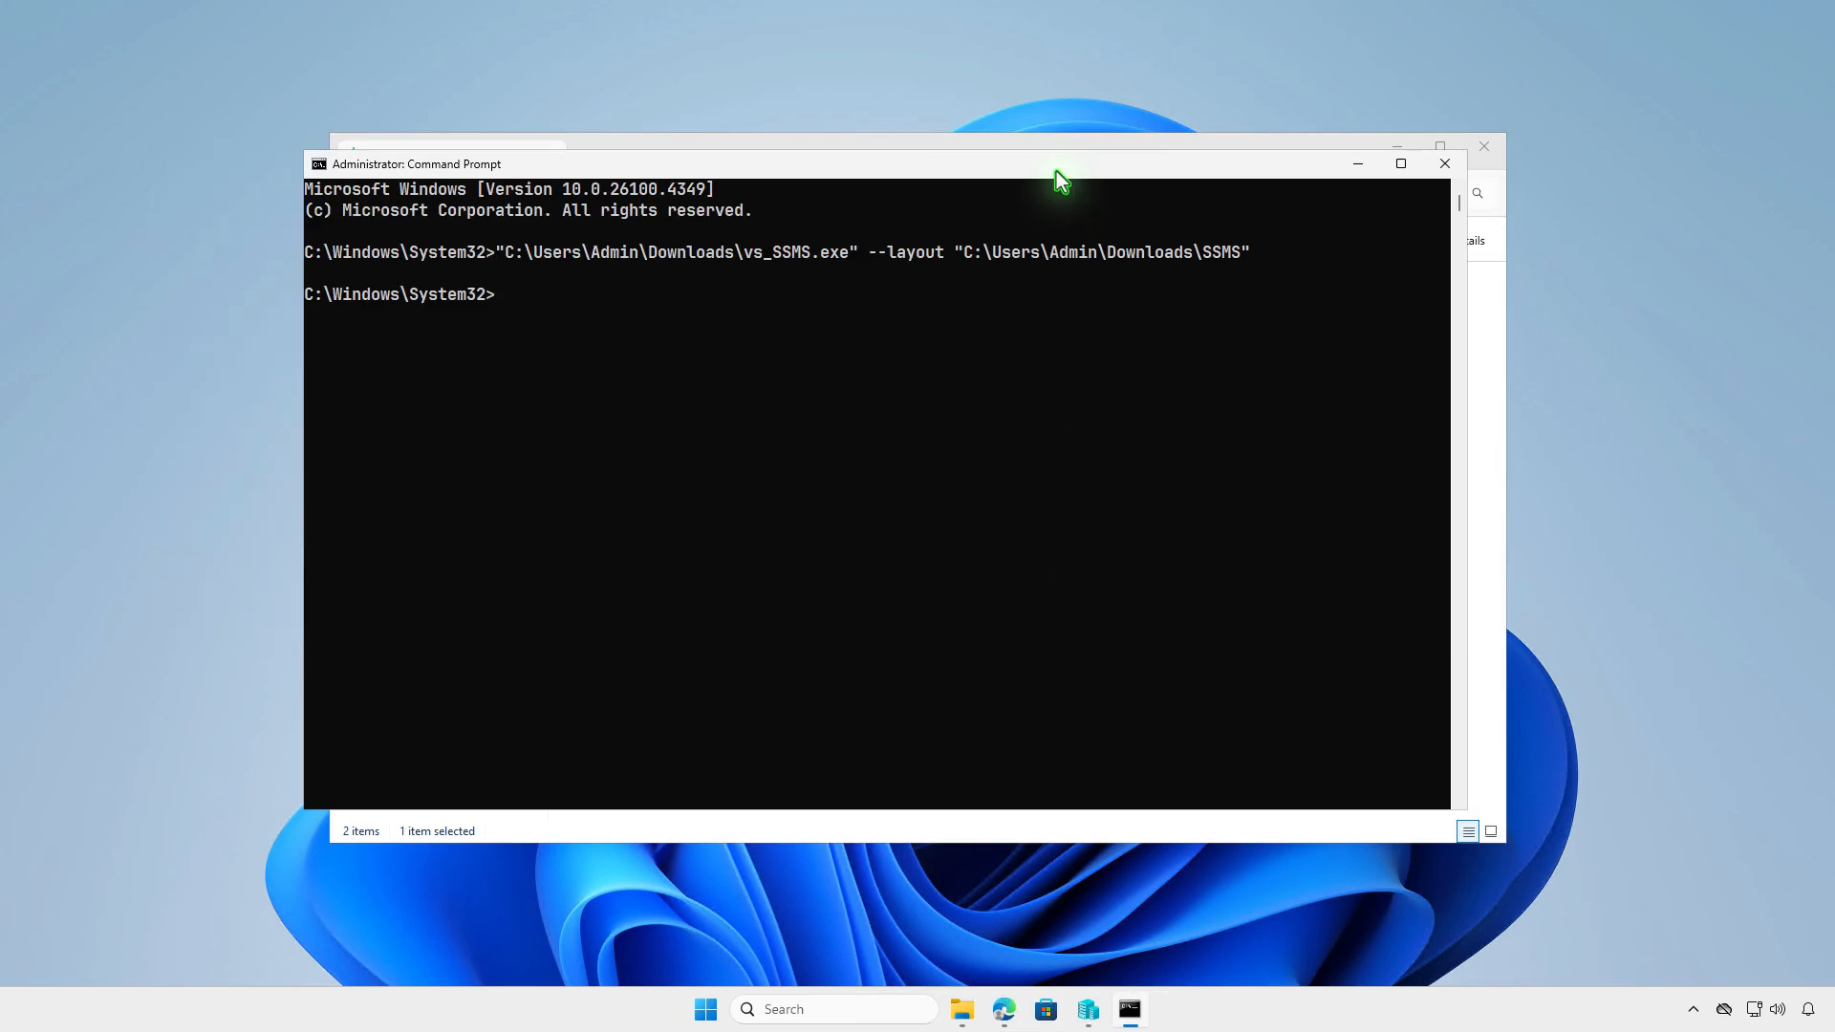
pyautogui.click(1443, 166)
# Check the contents of the SSMS folder in Downloads, and open the folder's properties.
pyautogui.doubleClick(698, 331)
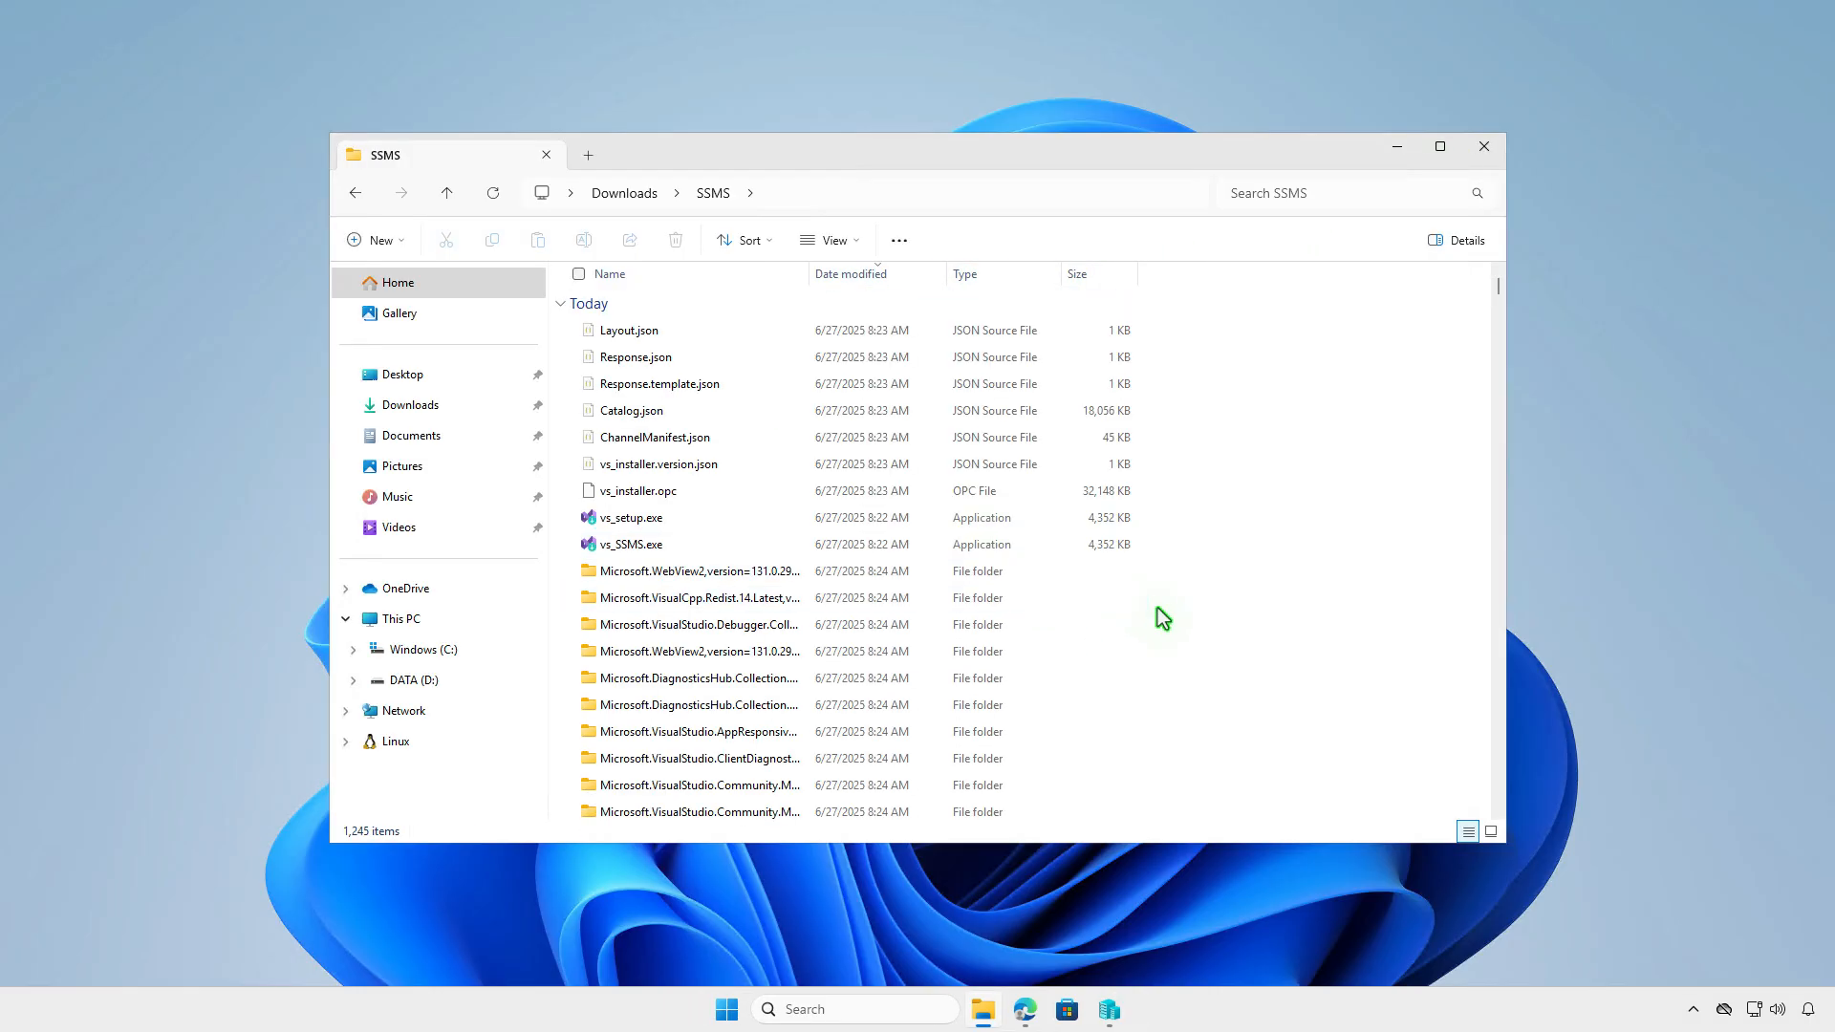
pyautogui.click(626, 196)
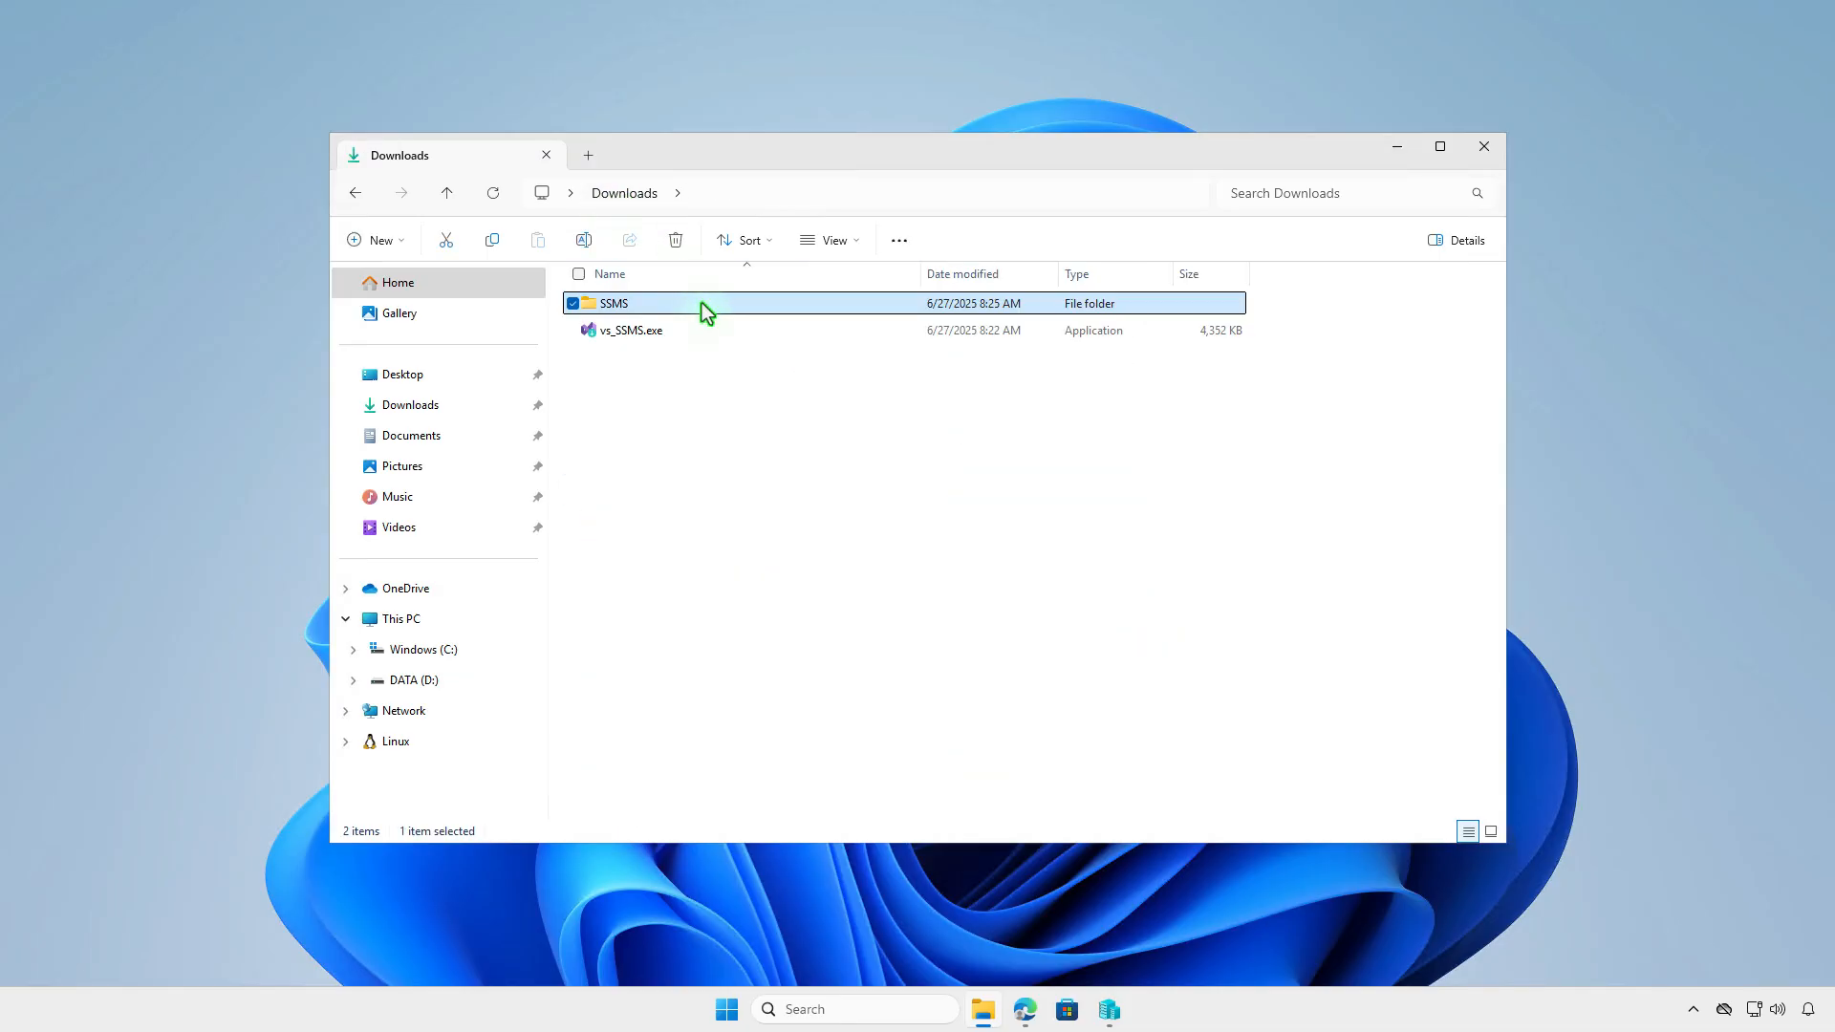
pyautogui.rightClick(704, 305)
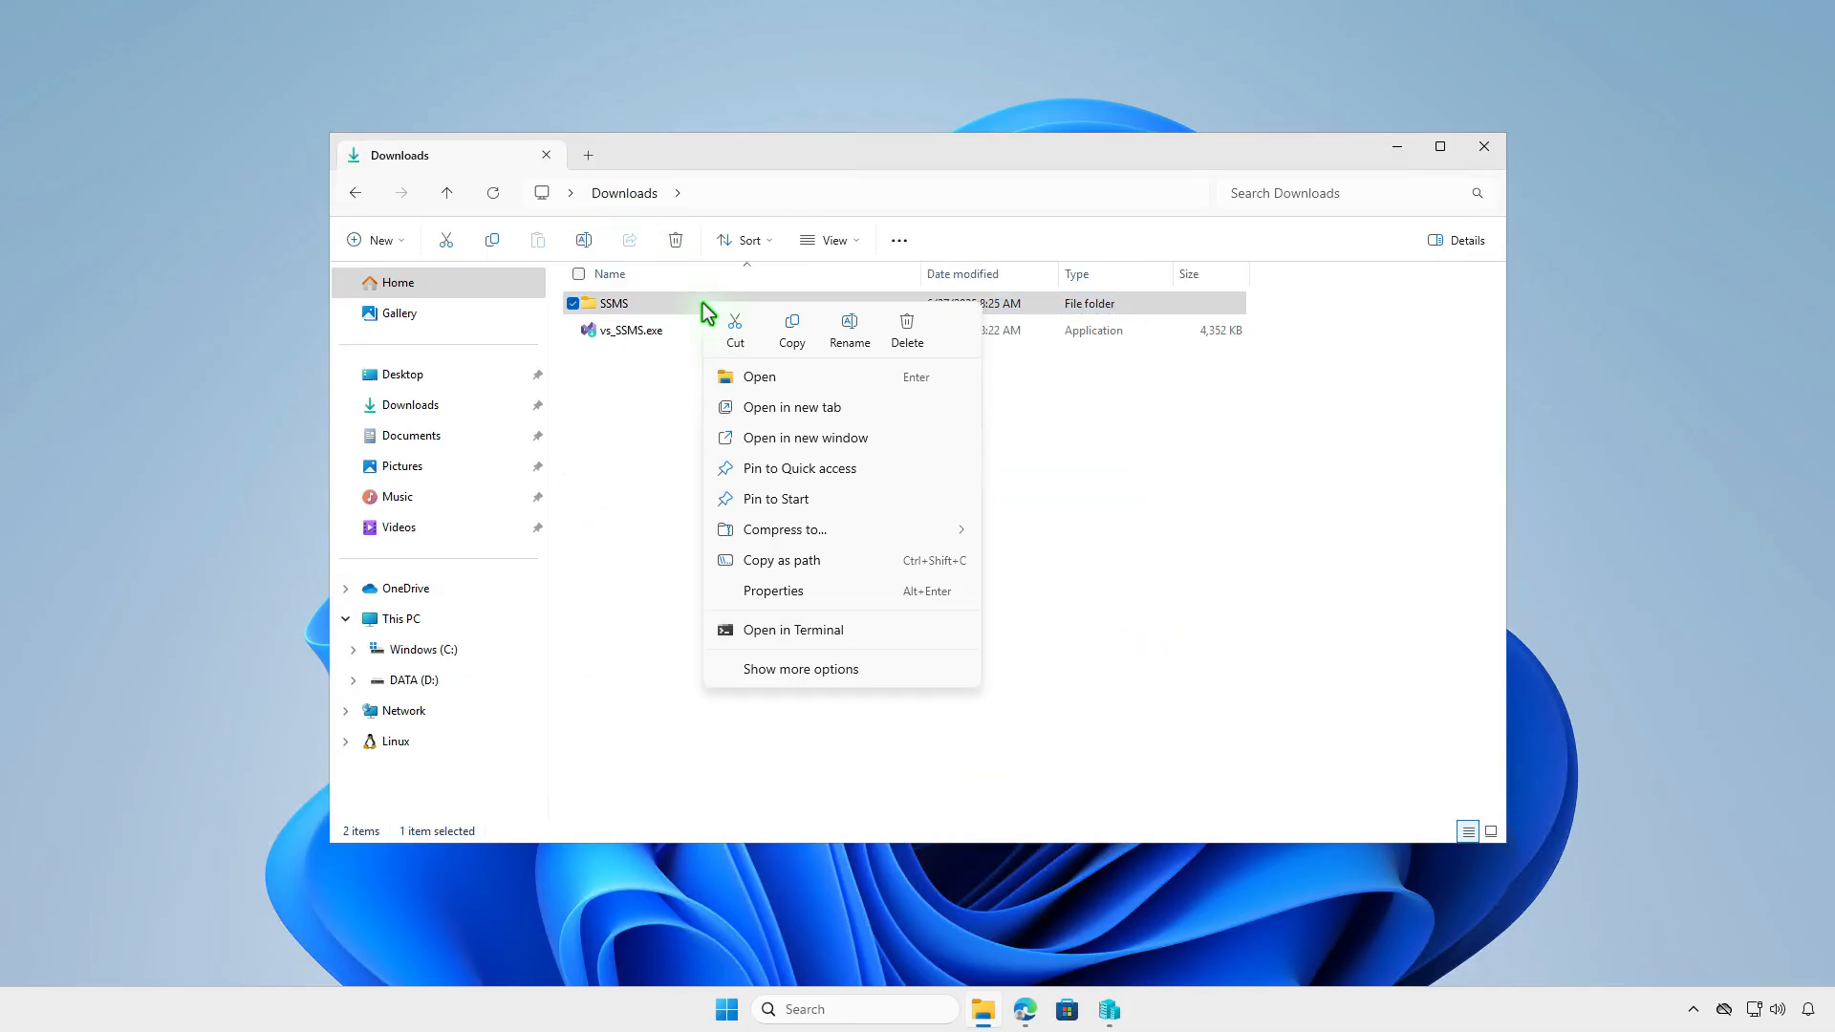
pyautogui.click(789, 594)
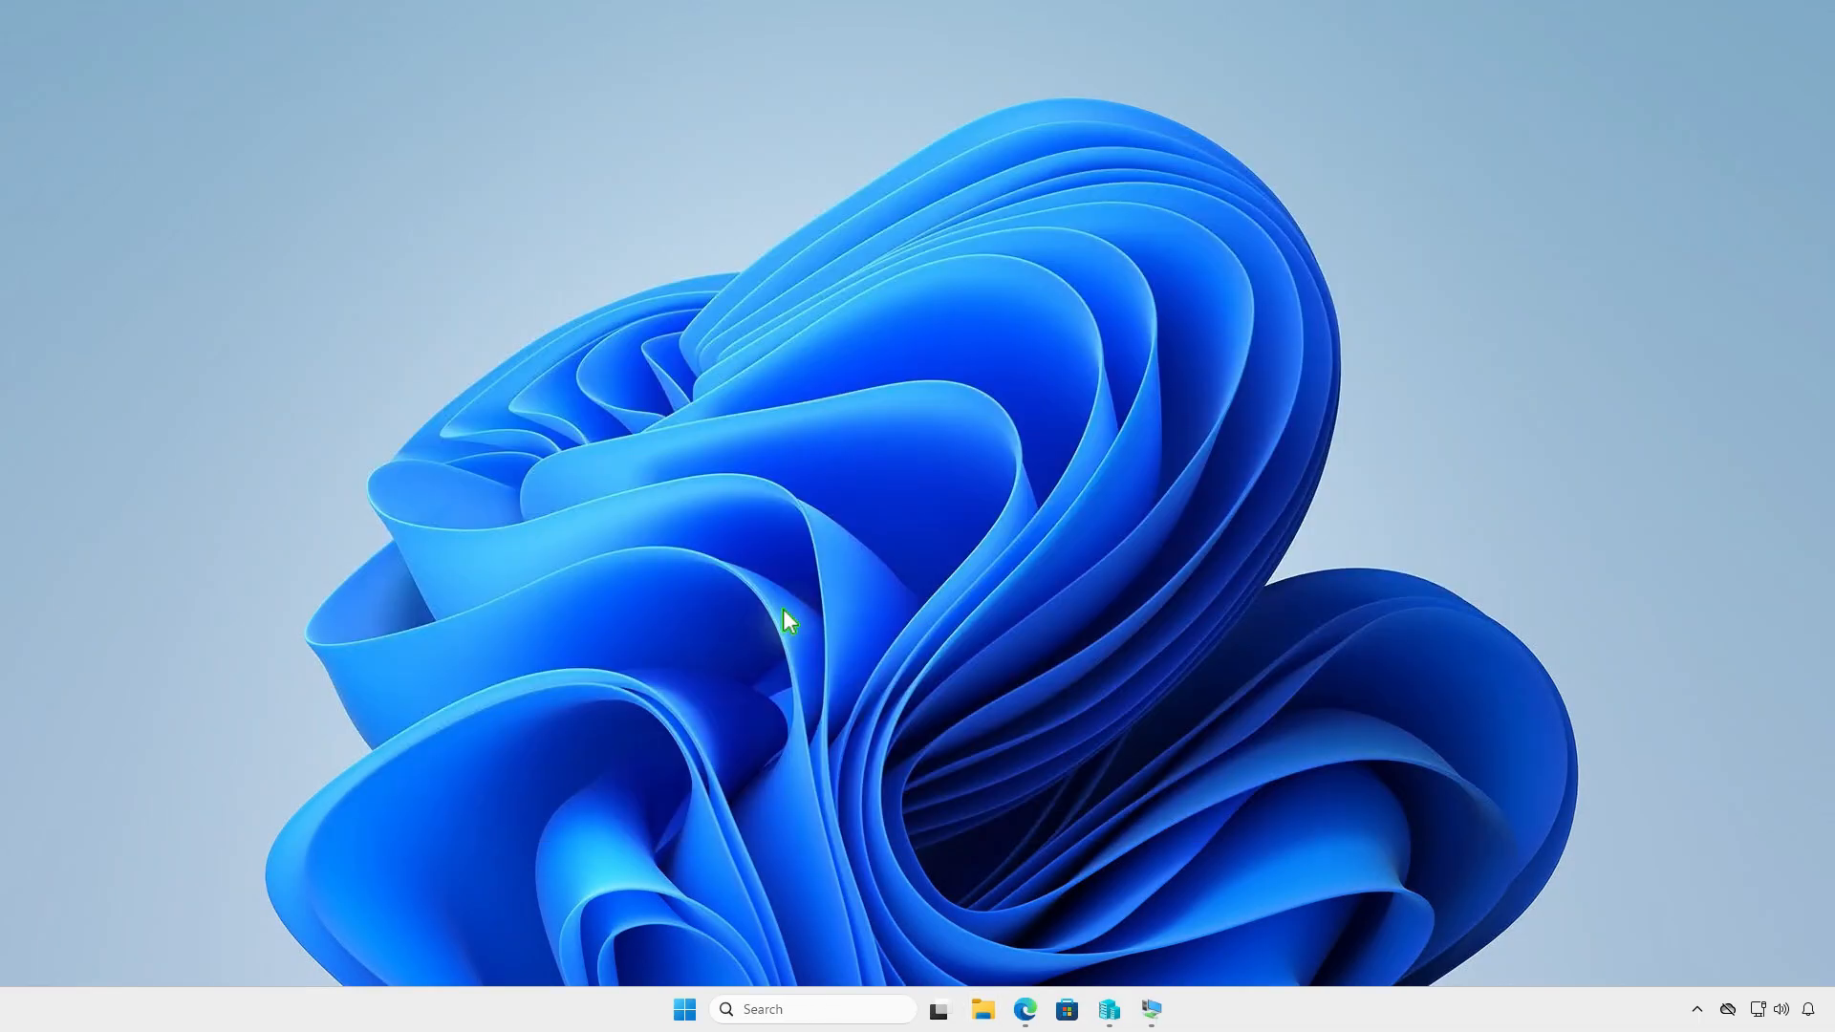
# Create a folder named Intune on the DATA (D:) drive using File Explorer.
pyautogui.click(983, 1010)
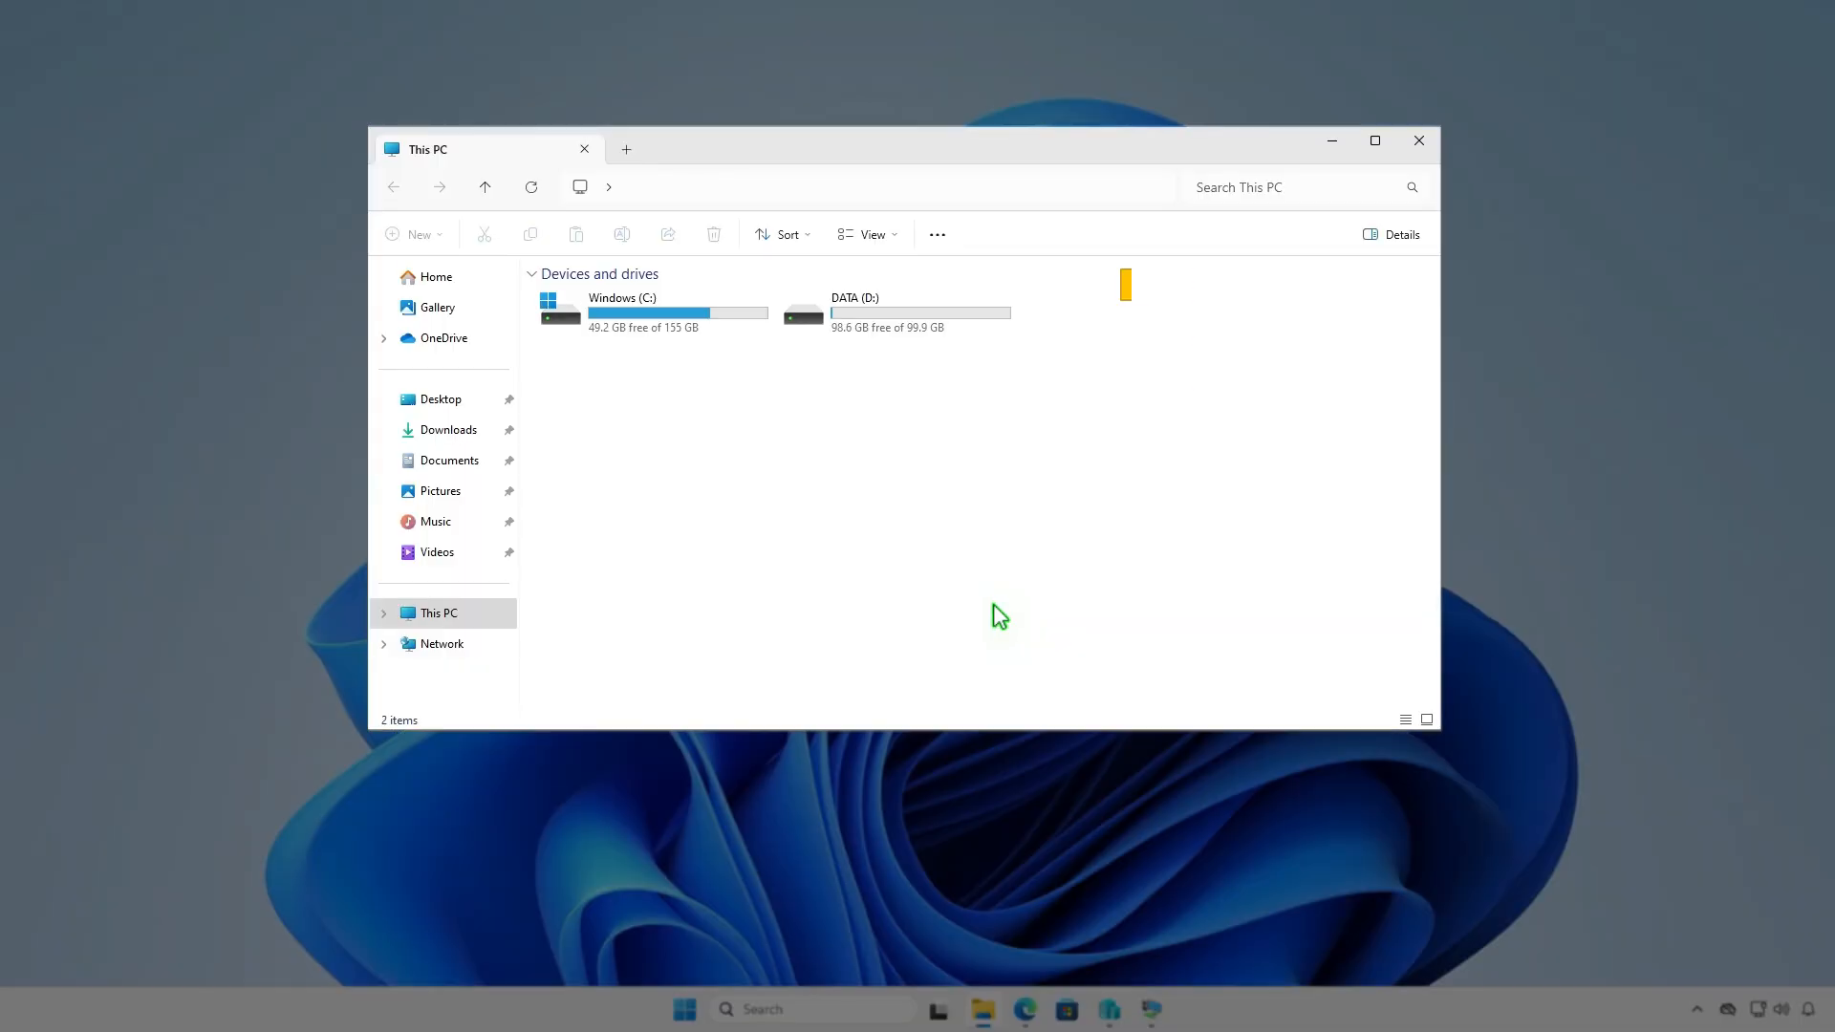
pyautogui.doubleClick(954, 315)
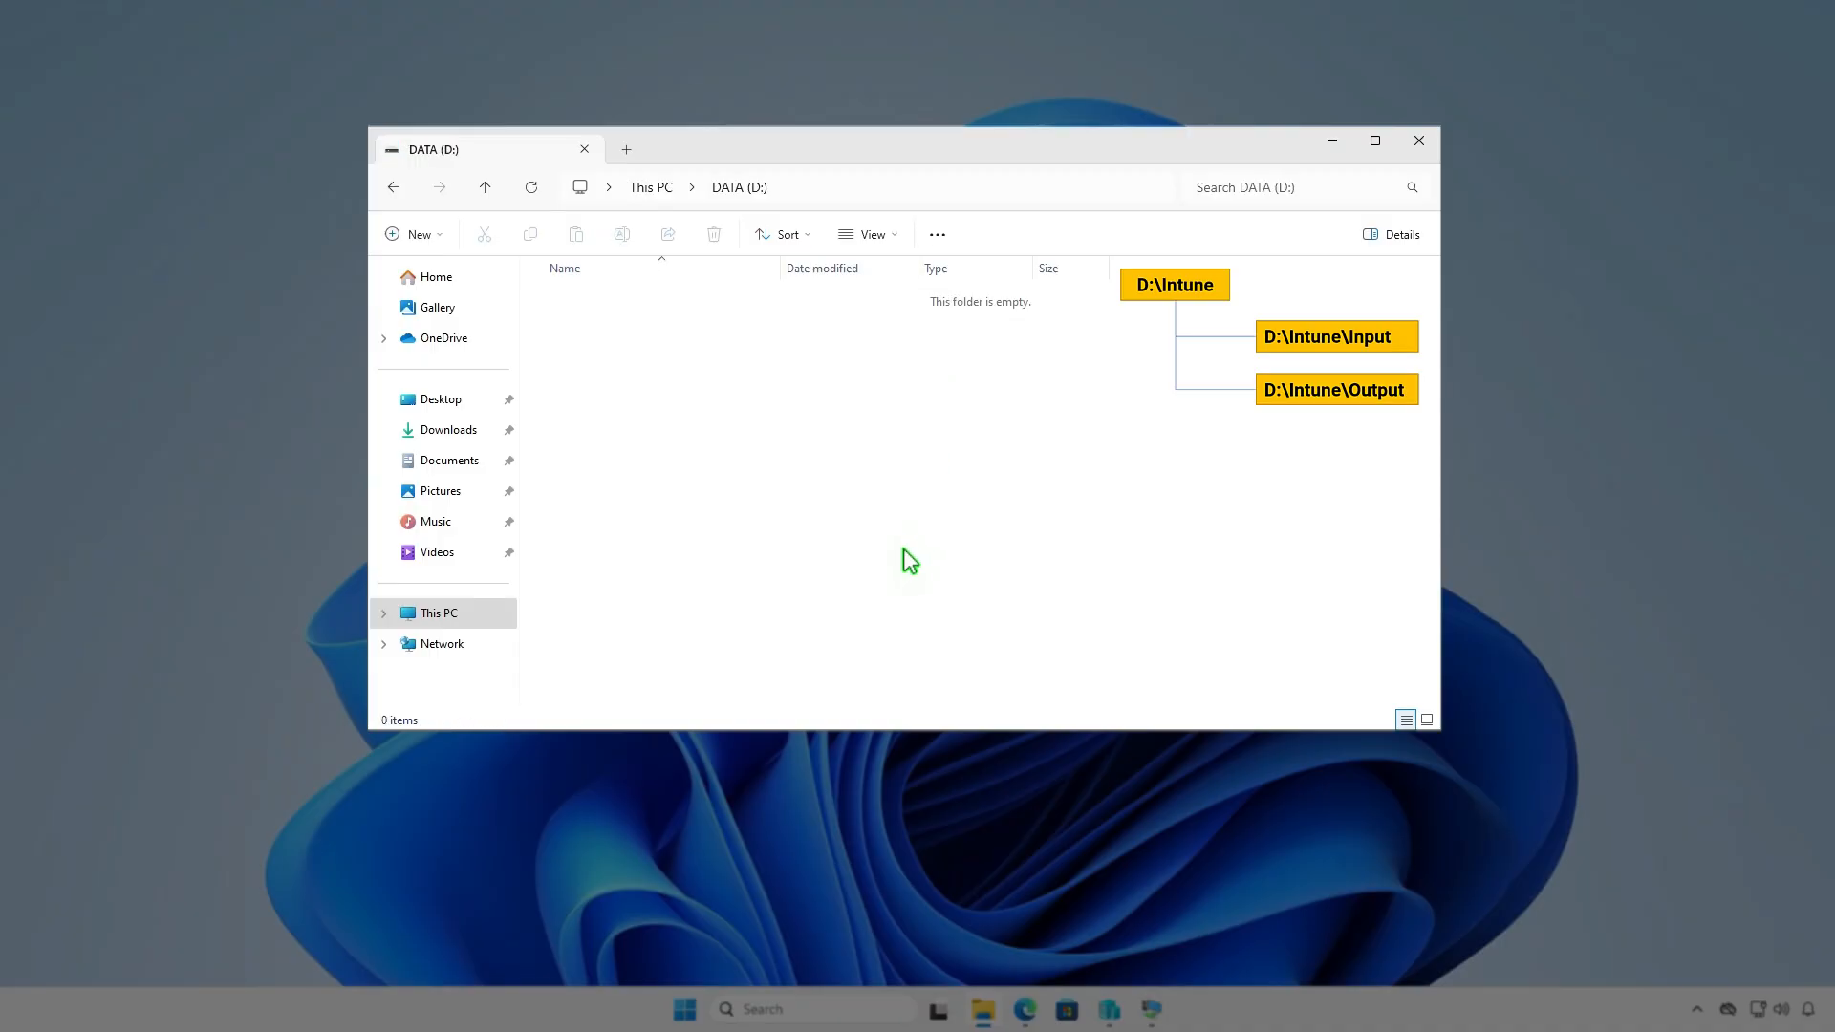
pyautogui.click(434, 235)
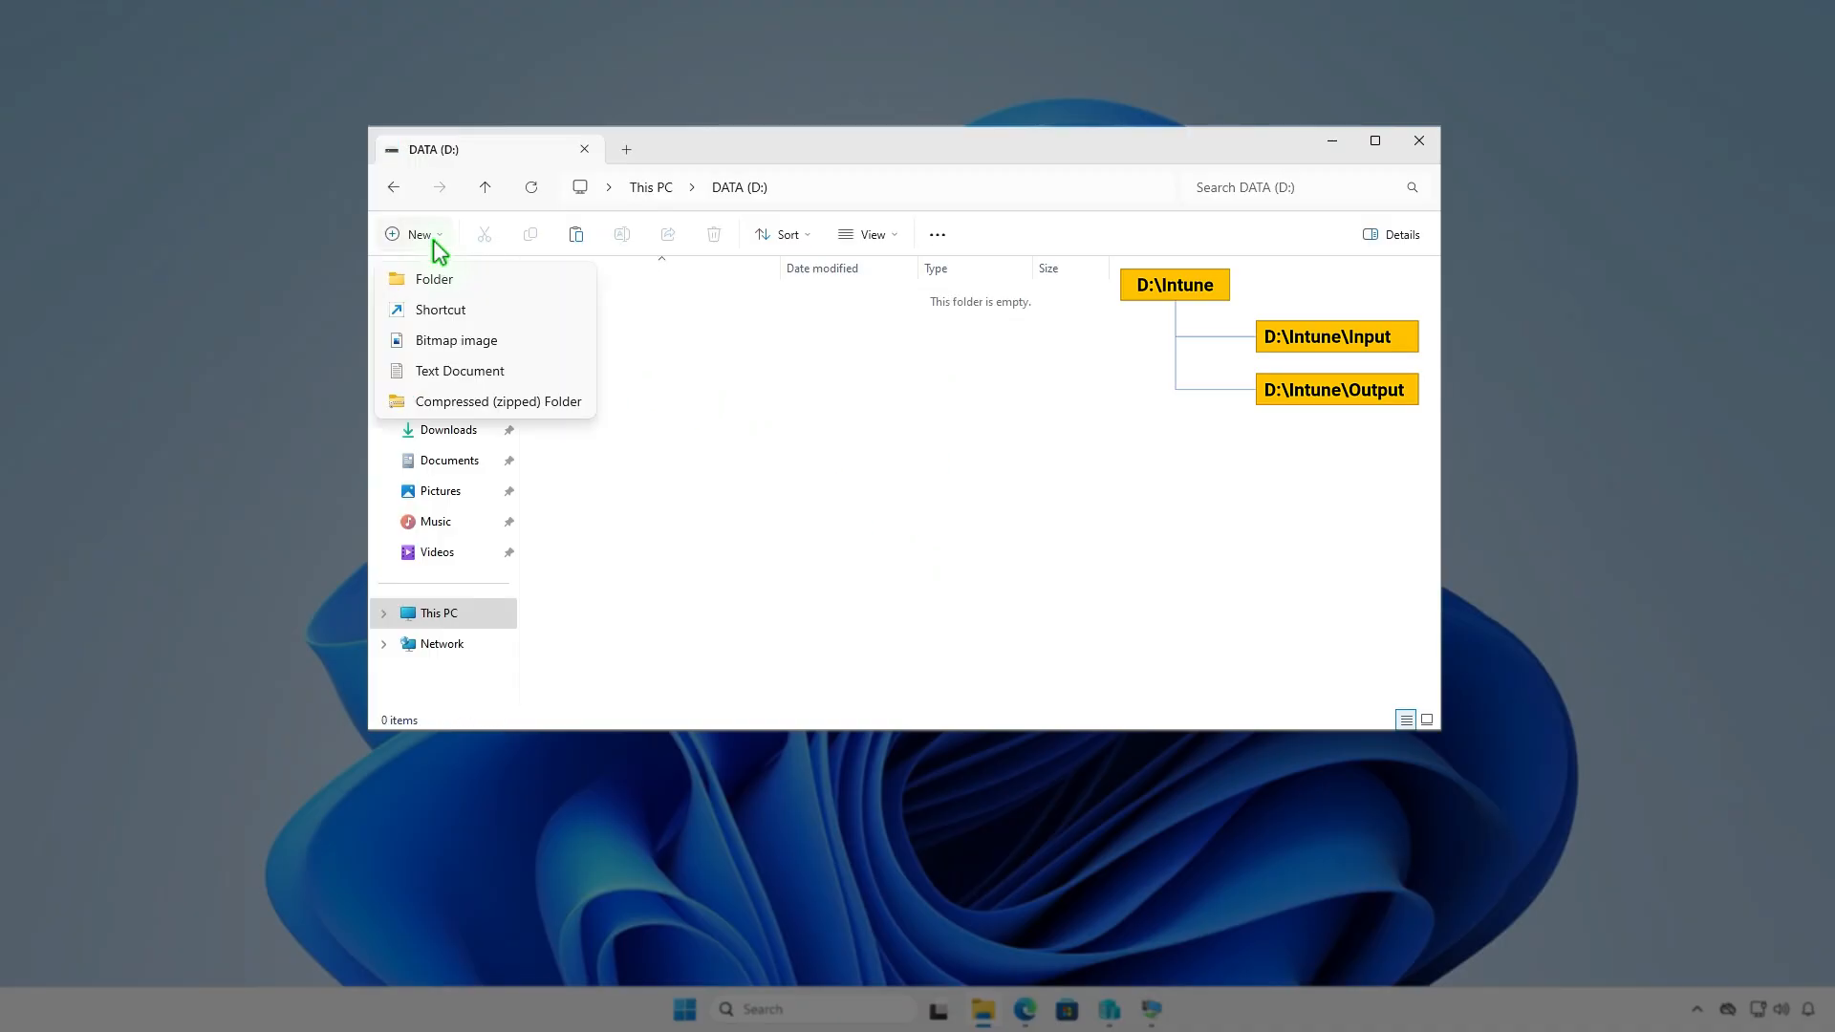
pyautogui.click(468, 277)
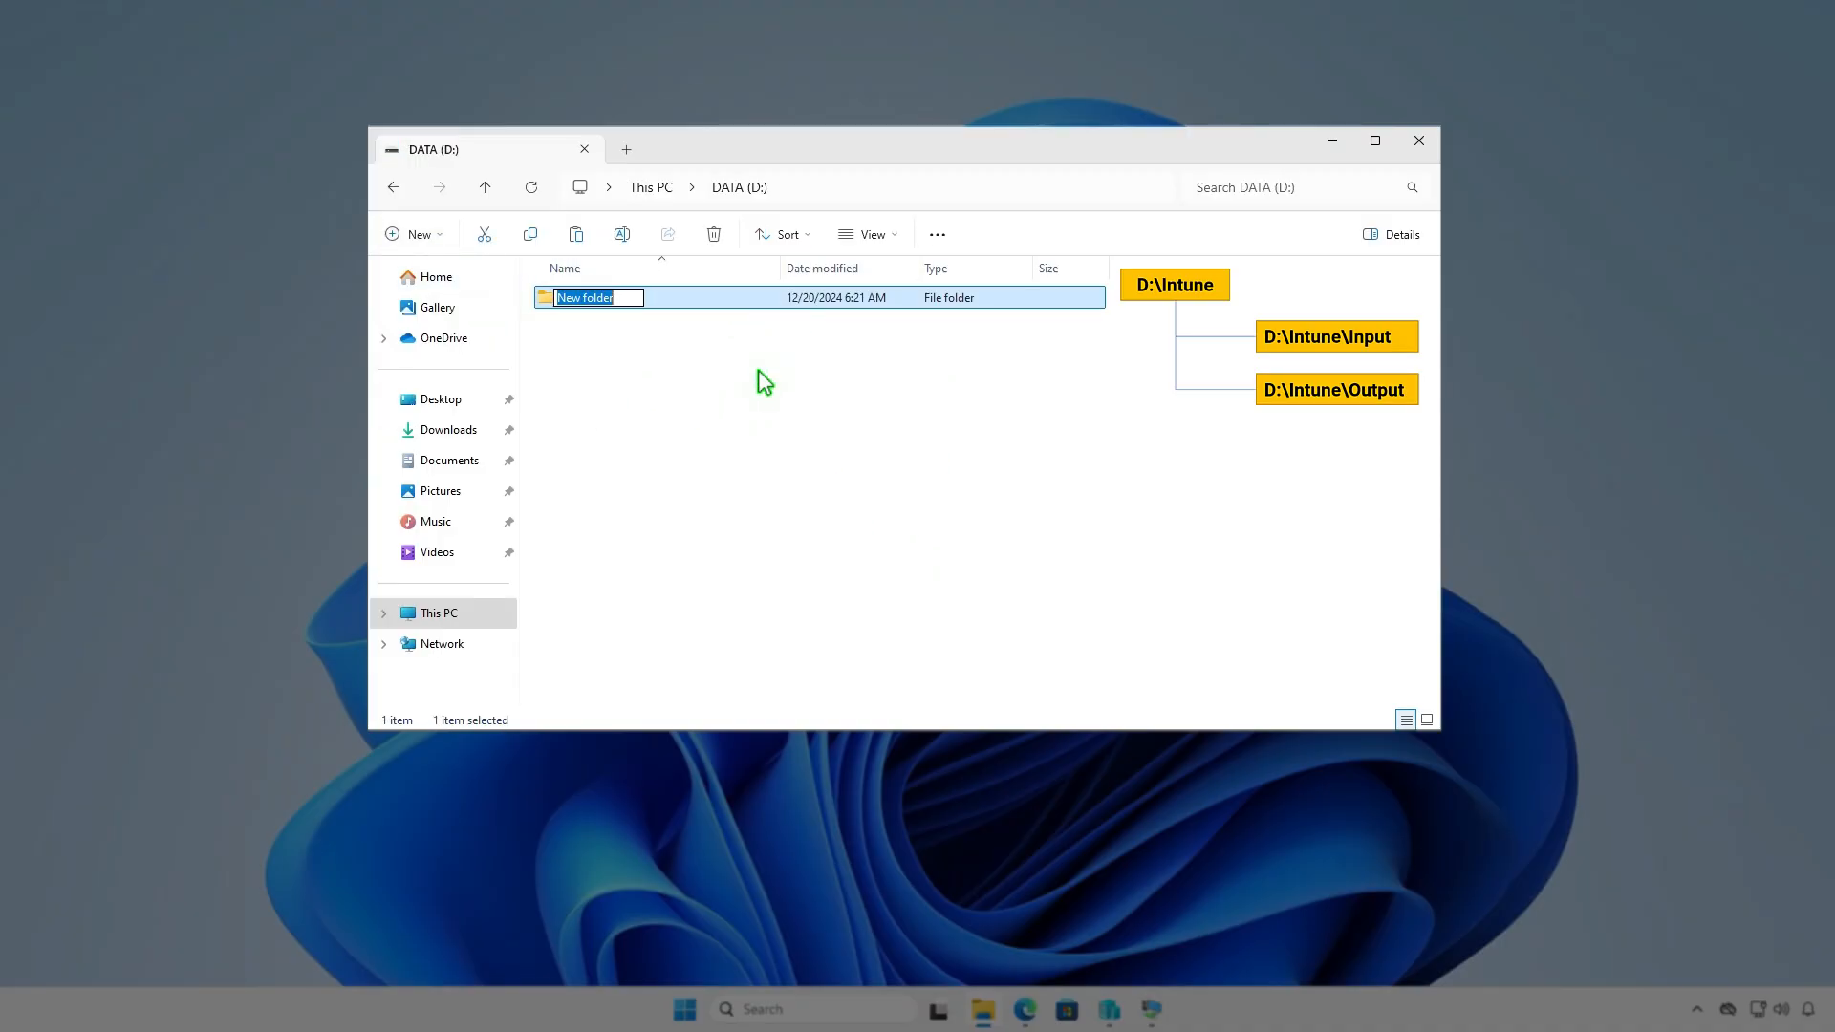
pyautogui.write('Intune')
pyautogui.press('Return')
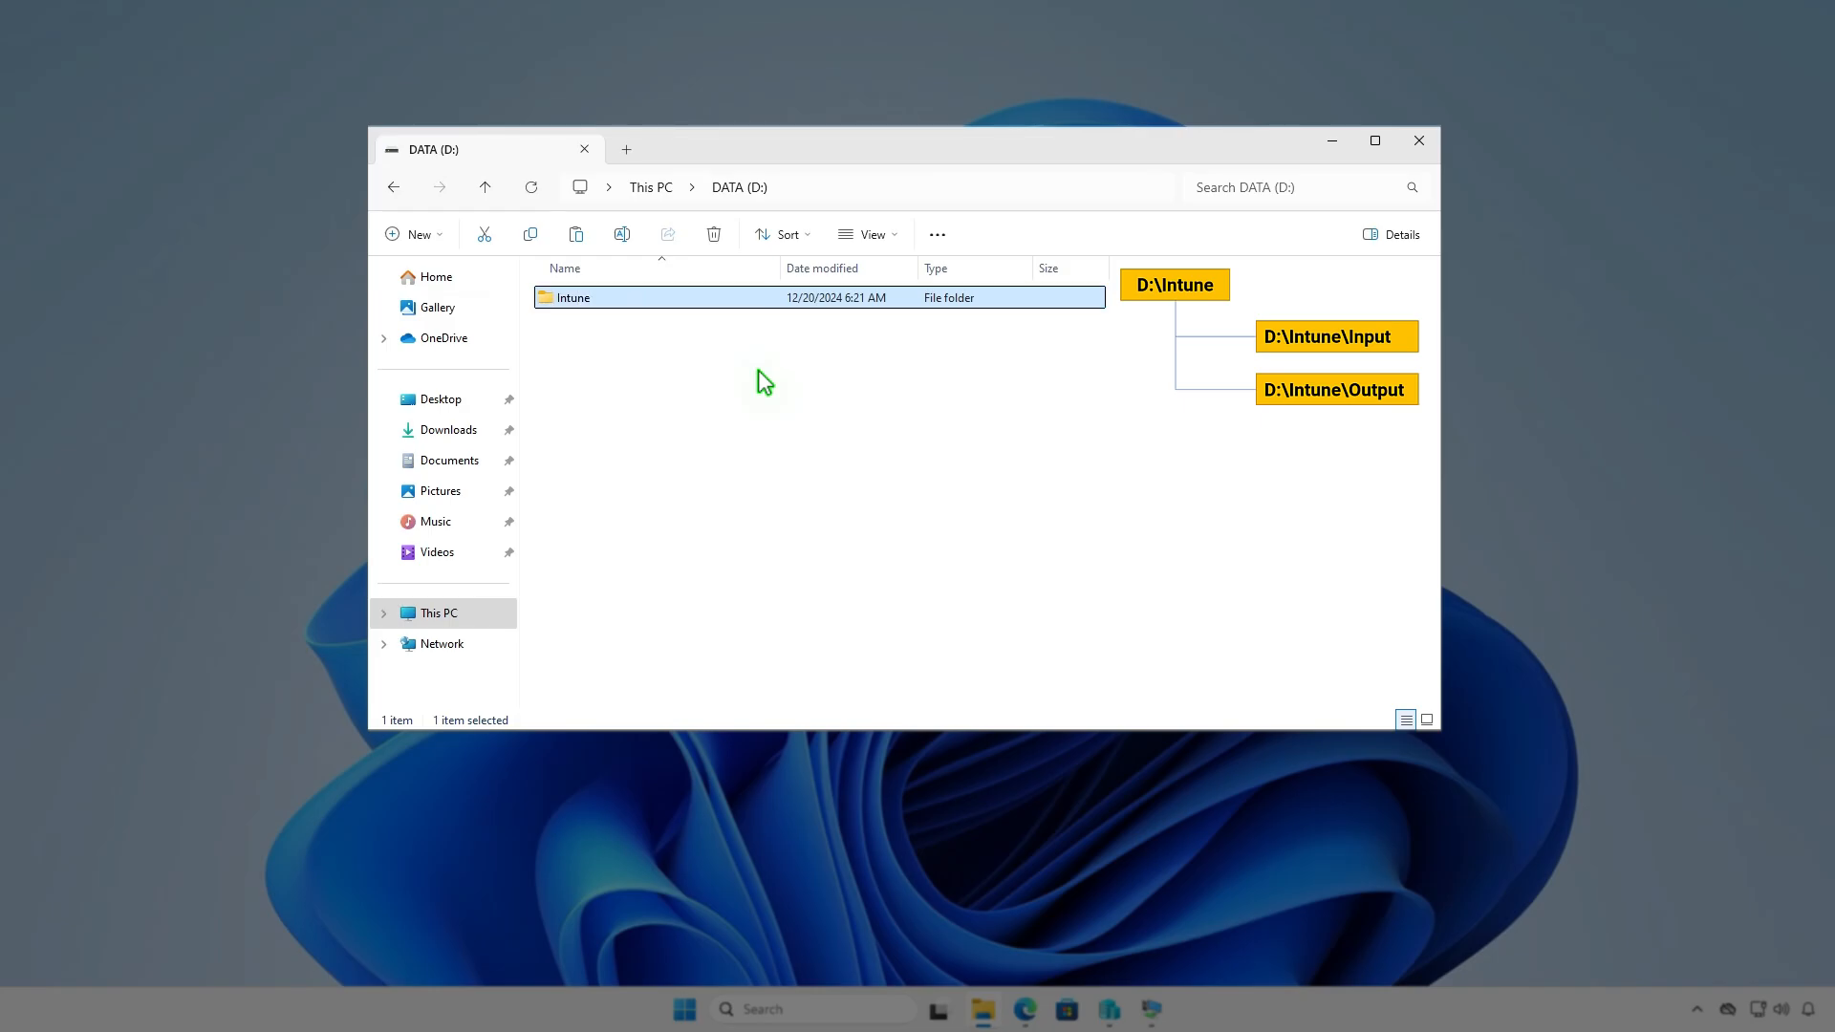
# Create two subfolders named Input and Output inside D:\Intune.
pyautogui.press('Return')
pyautogui.rightClick(758, 371)
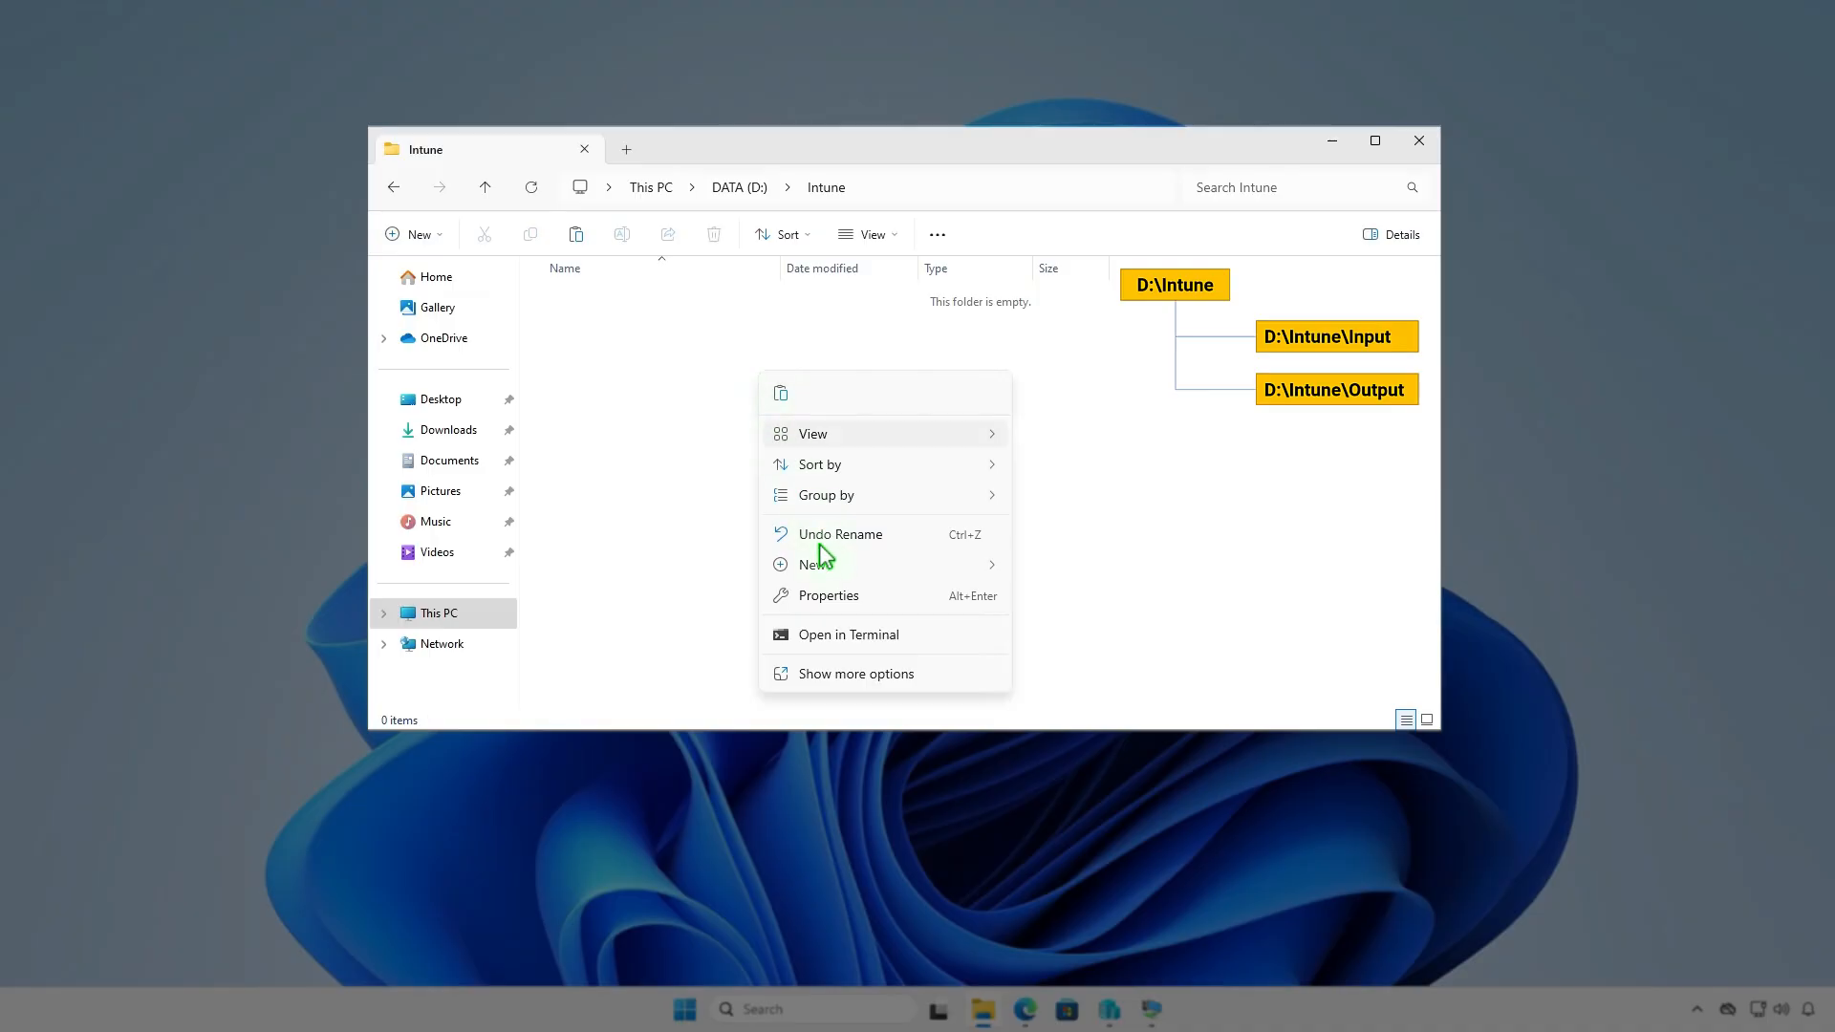
pyautogui.moveTo(821, 565)
pyautogui.click(1070, 572)
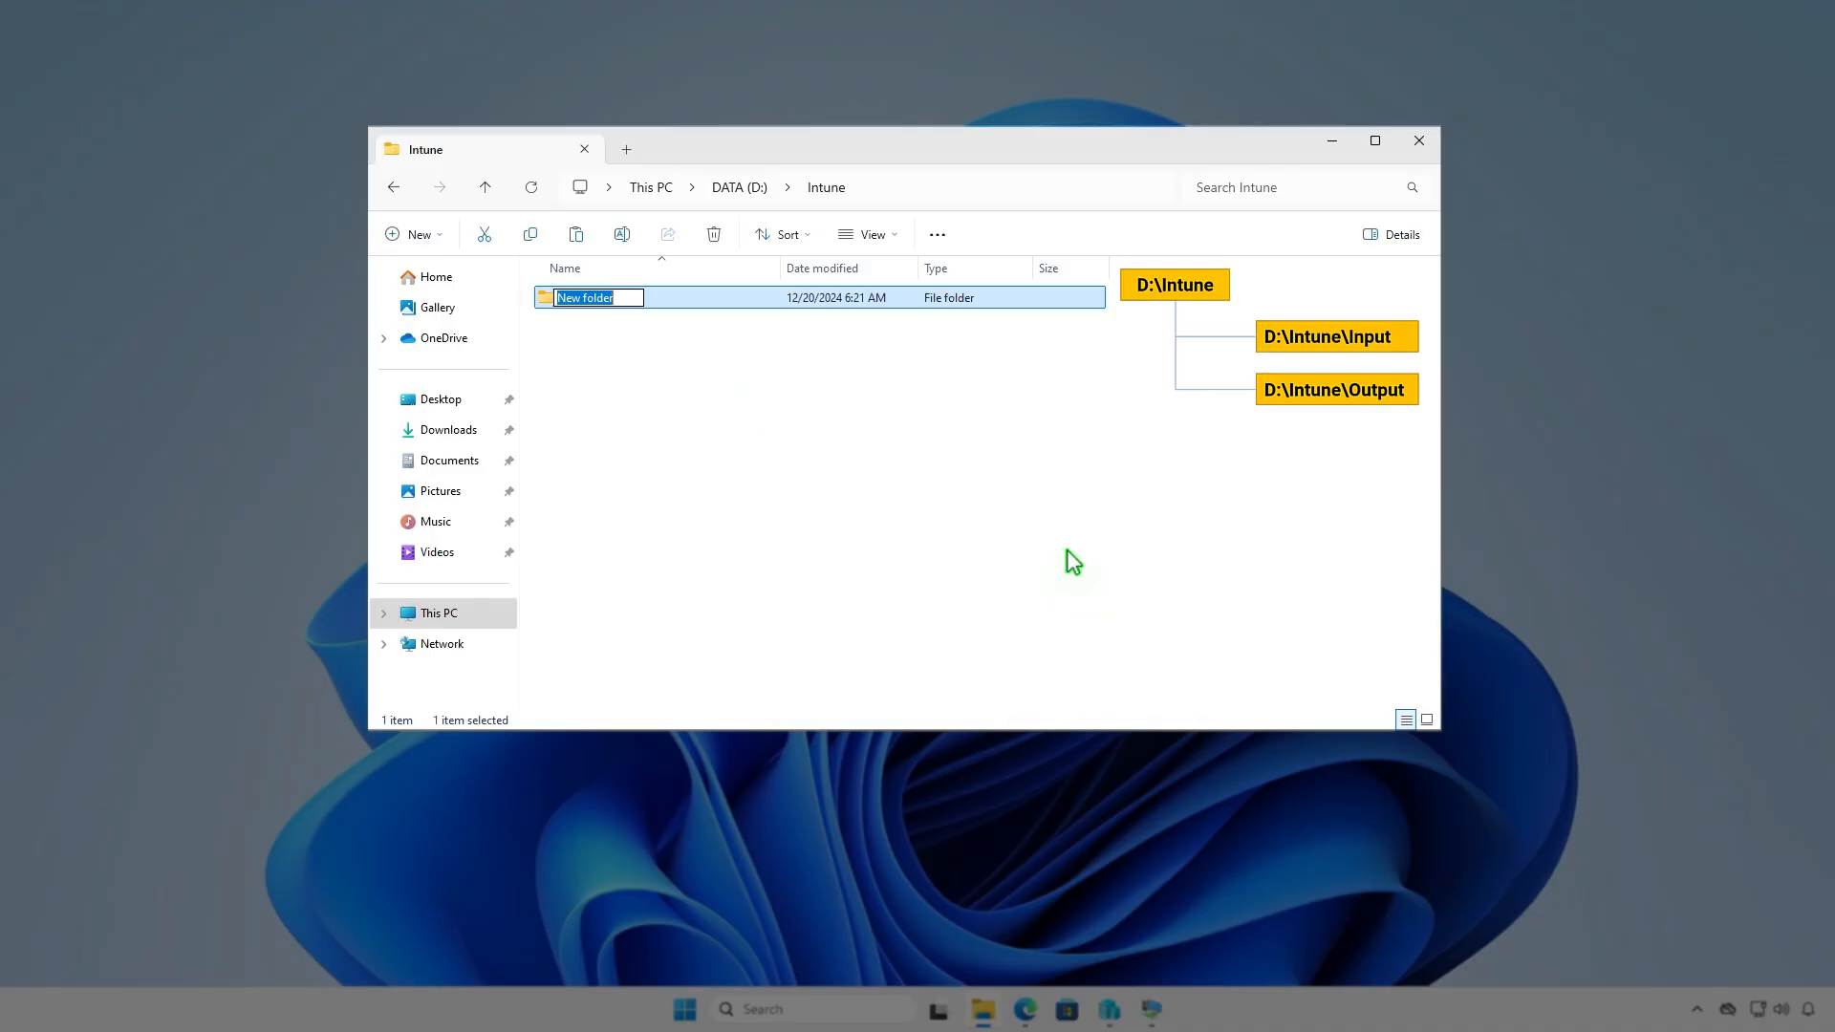
pyautogui.write('Input')
pyautogui.press('Return')
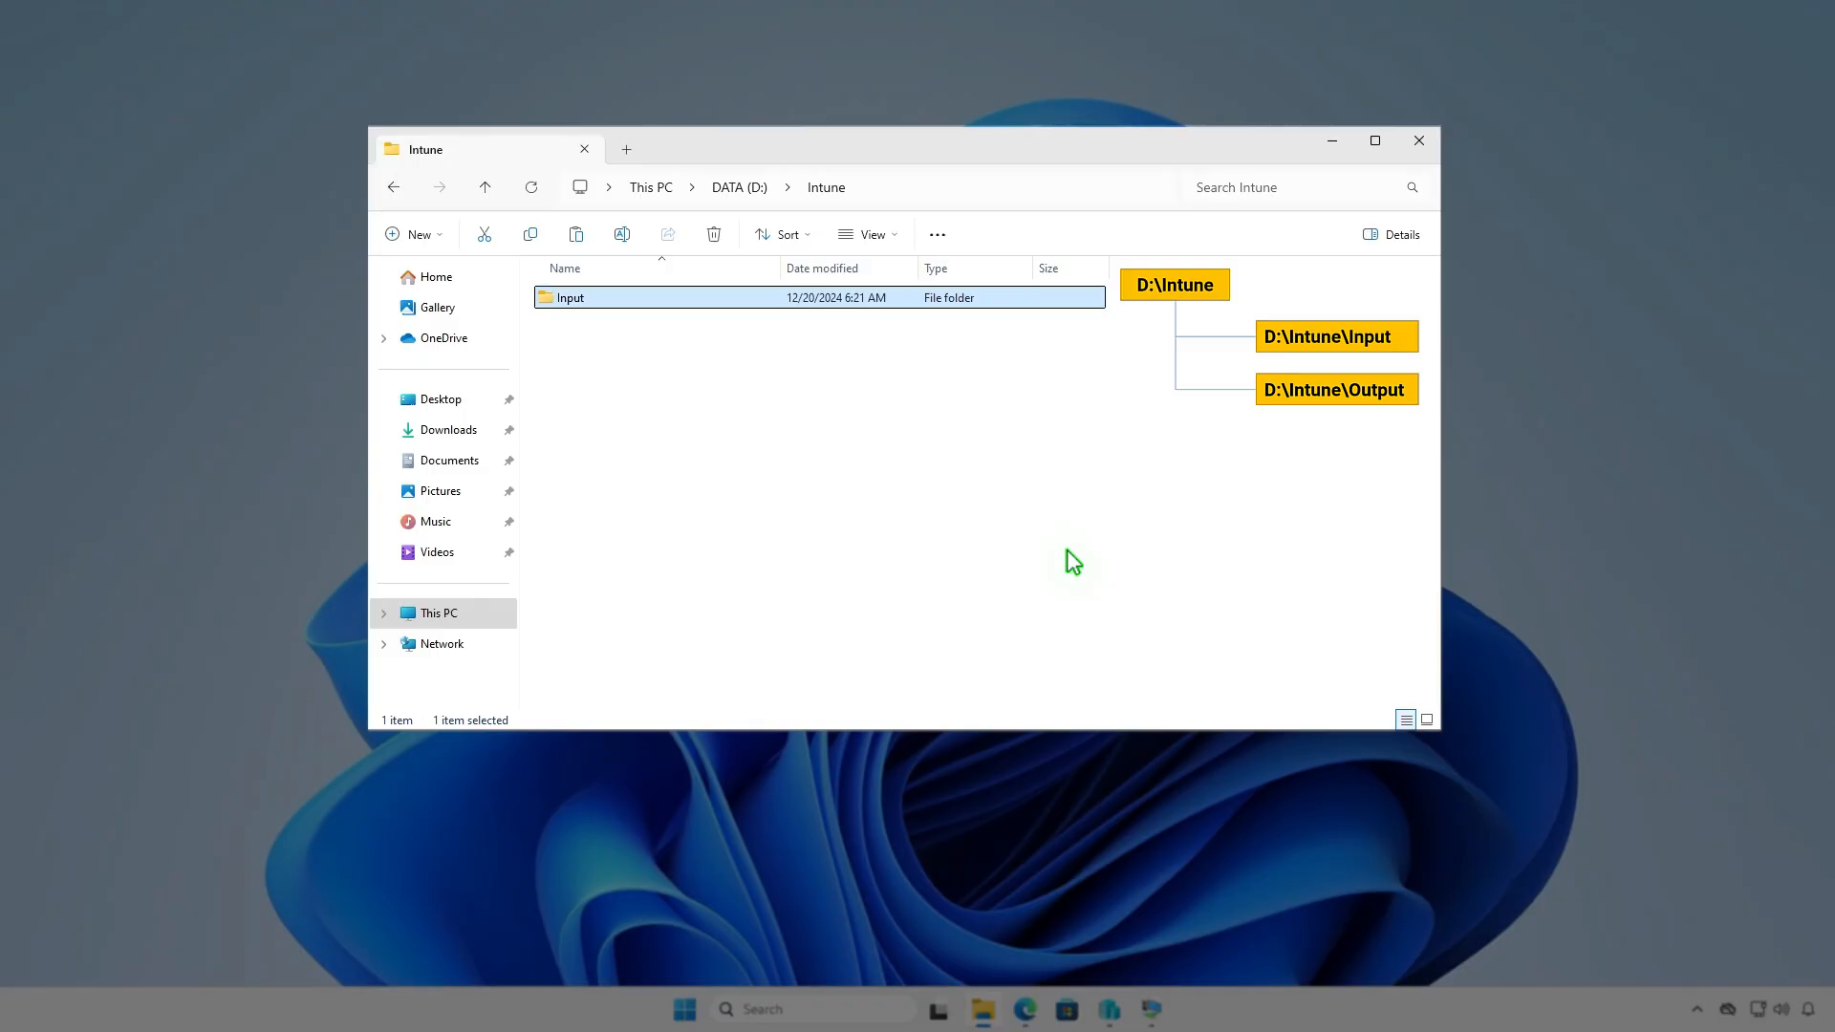
pyautogui.hotkey('ctrl', 'shift', 'n')
pyautogui.write('Output')
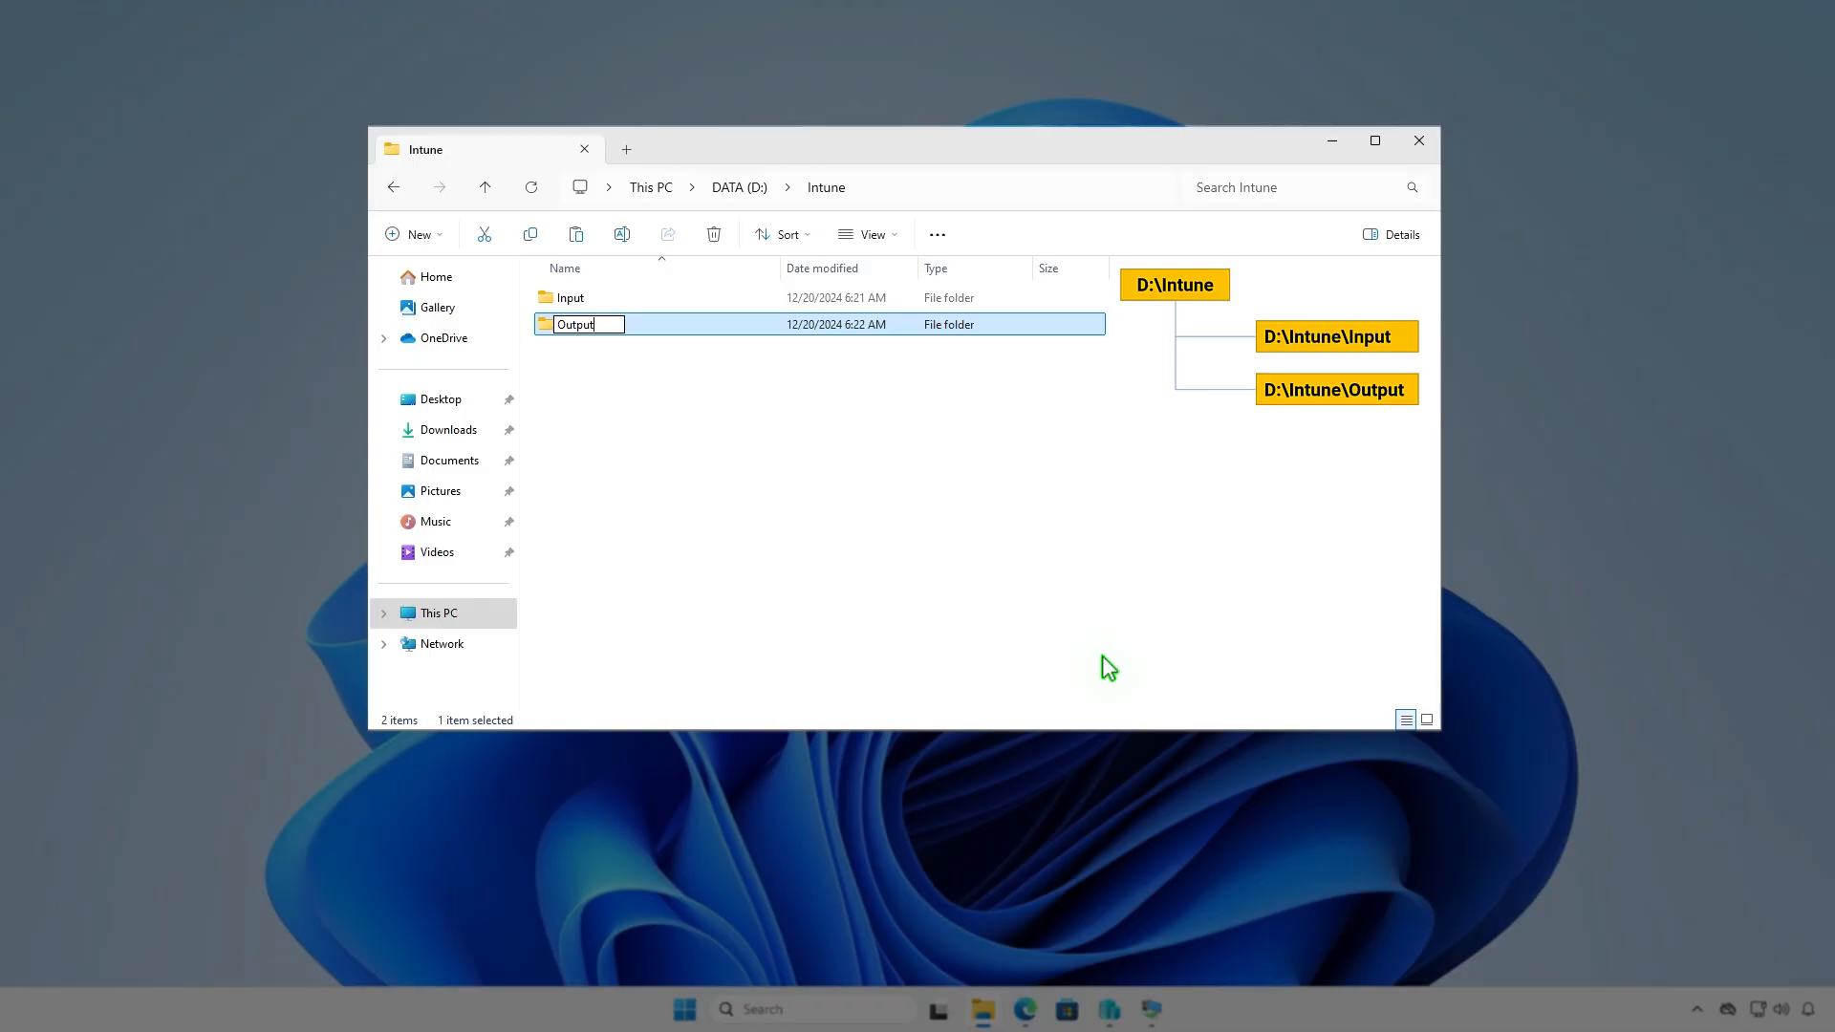
pyautogui.click(996, 513)
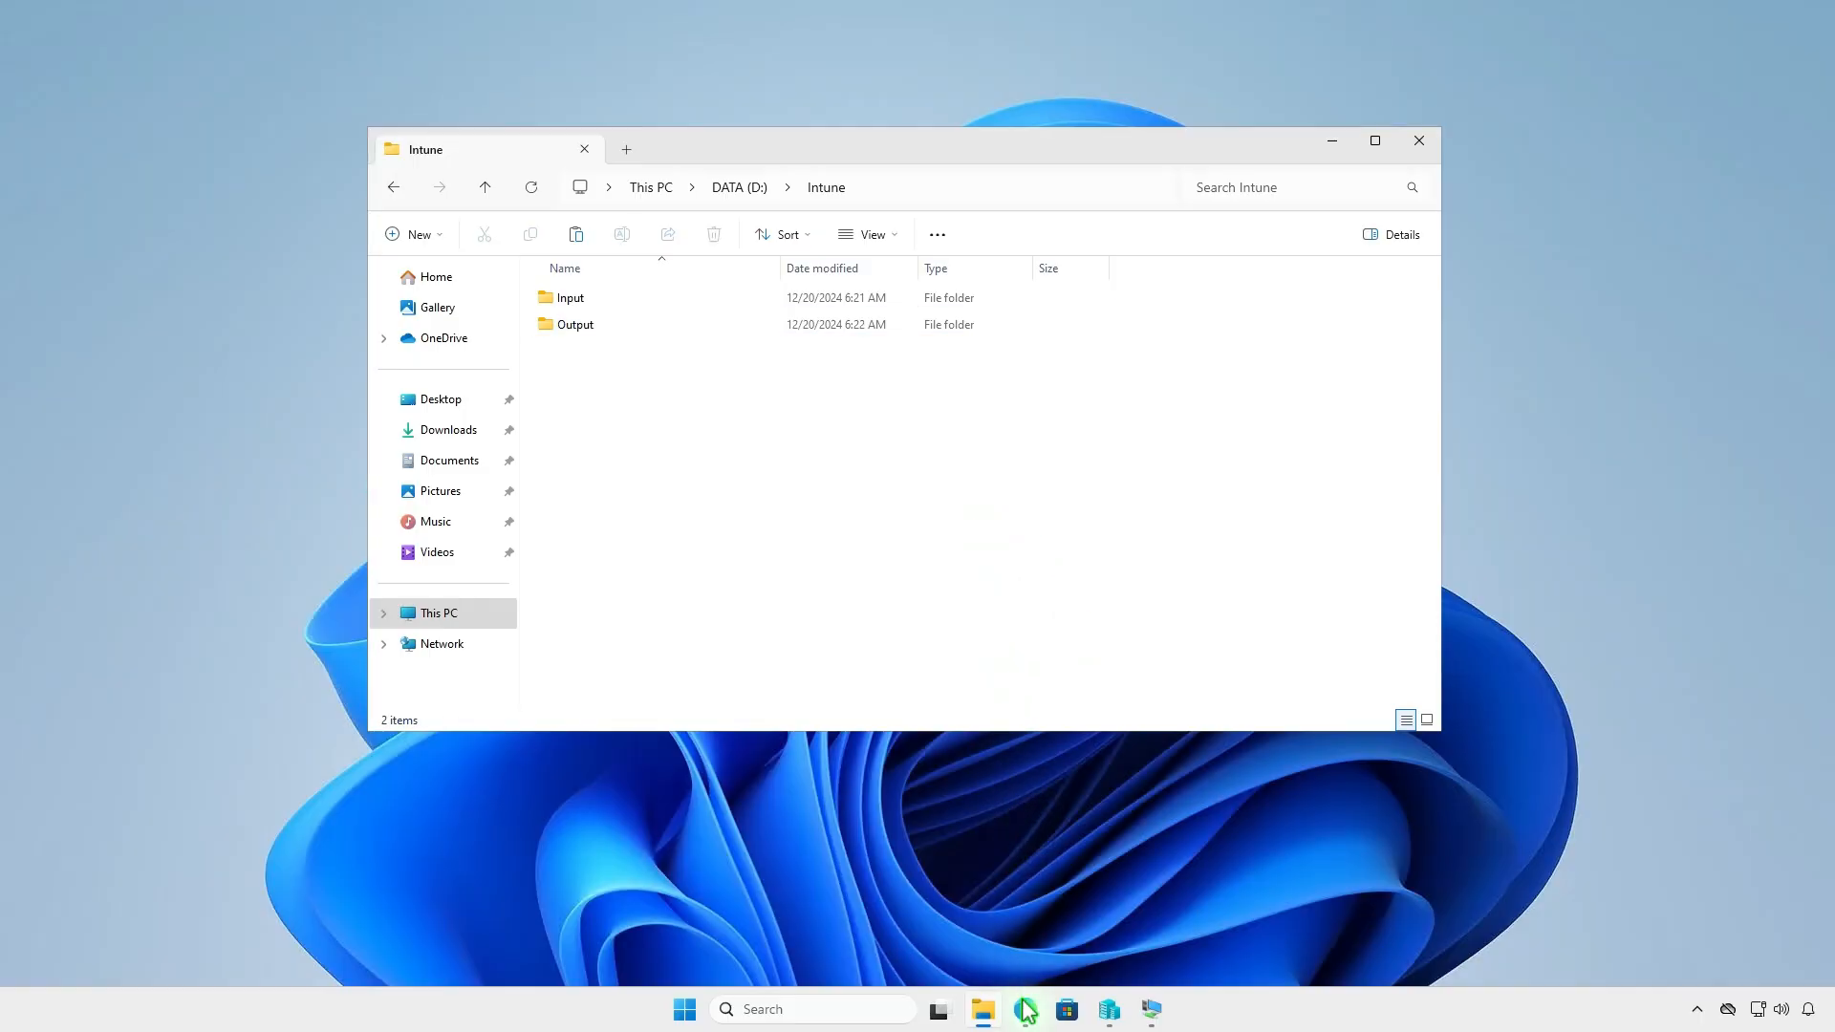
# In Microsoft Edge, download the Source code (zip) asset from the latest Microsoft-Win32-Content-Prep-Tool release on GitHub.
pyautogui.click(1025, 1009)
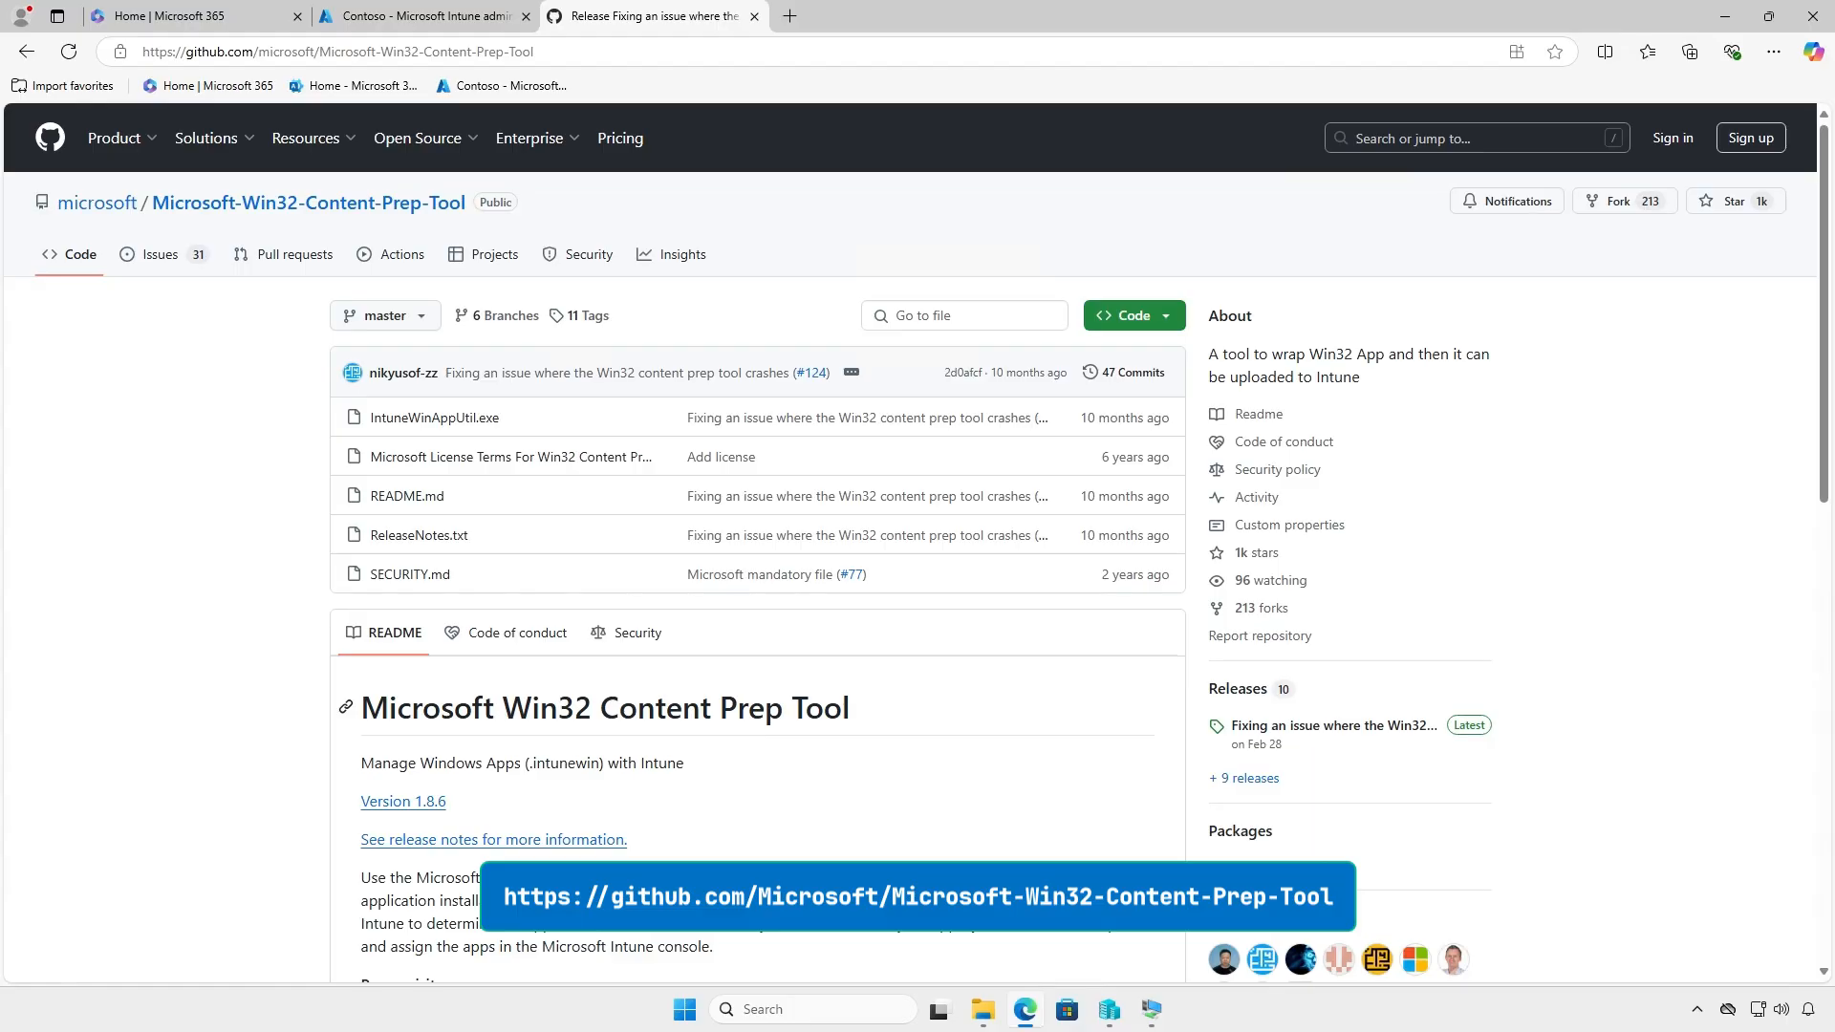
pyautogui.click(1380, 730)
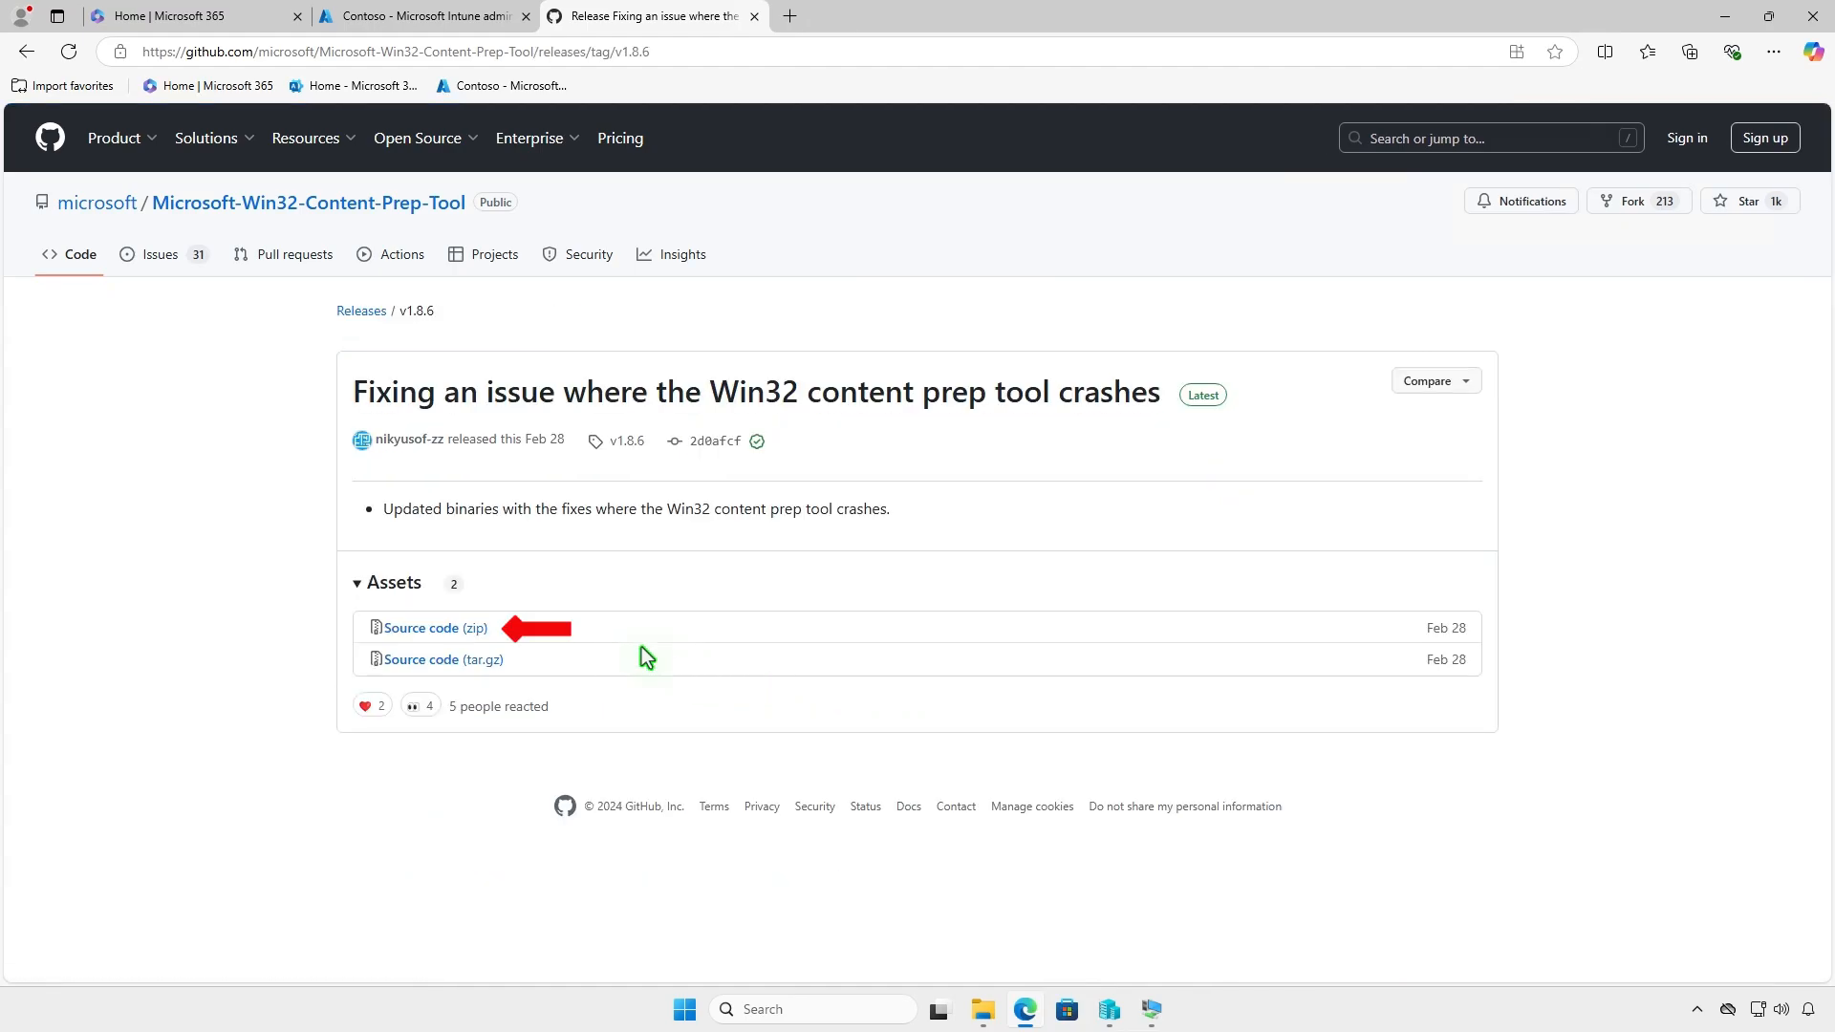
pyautogui.click(478, 630)
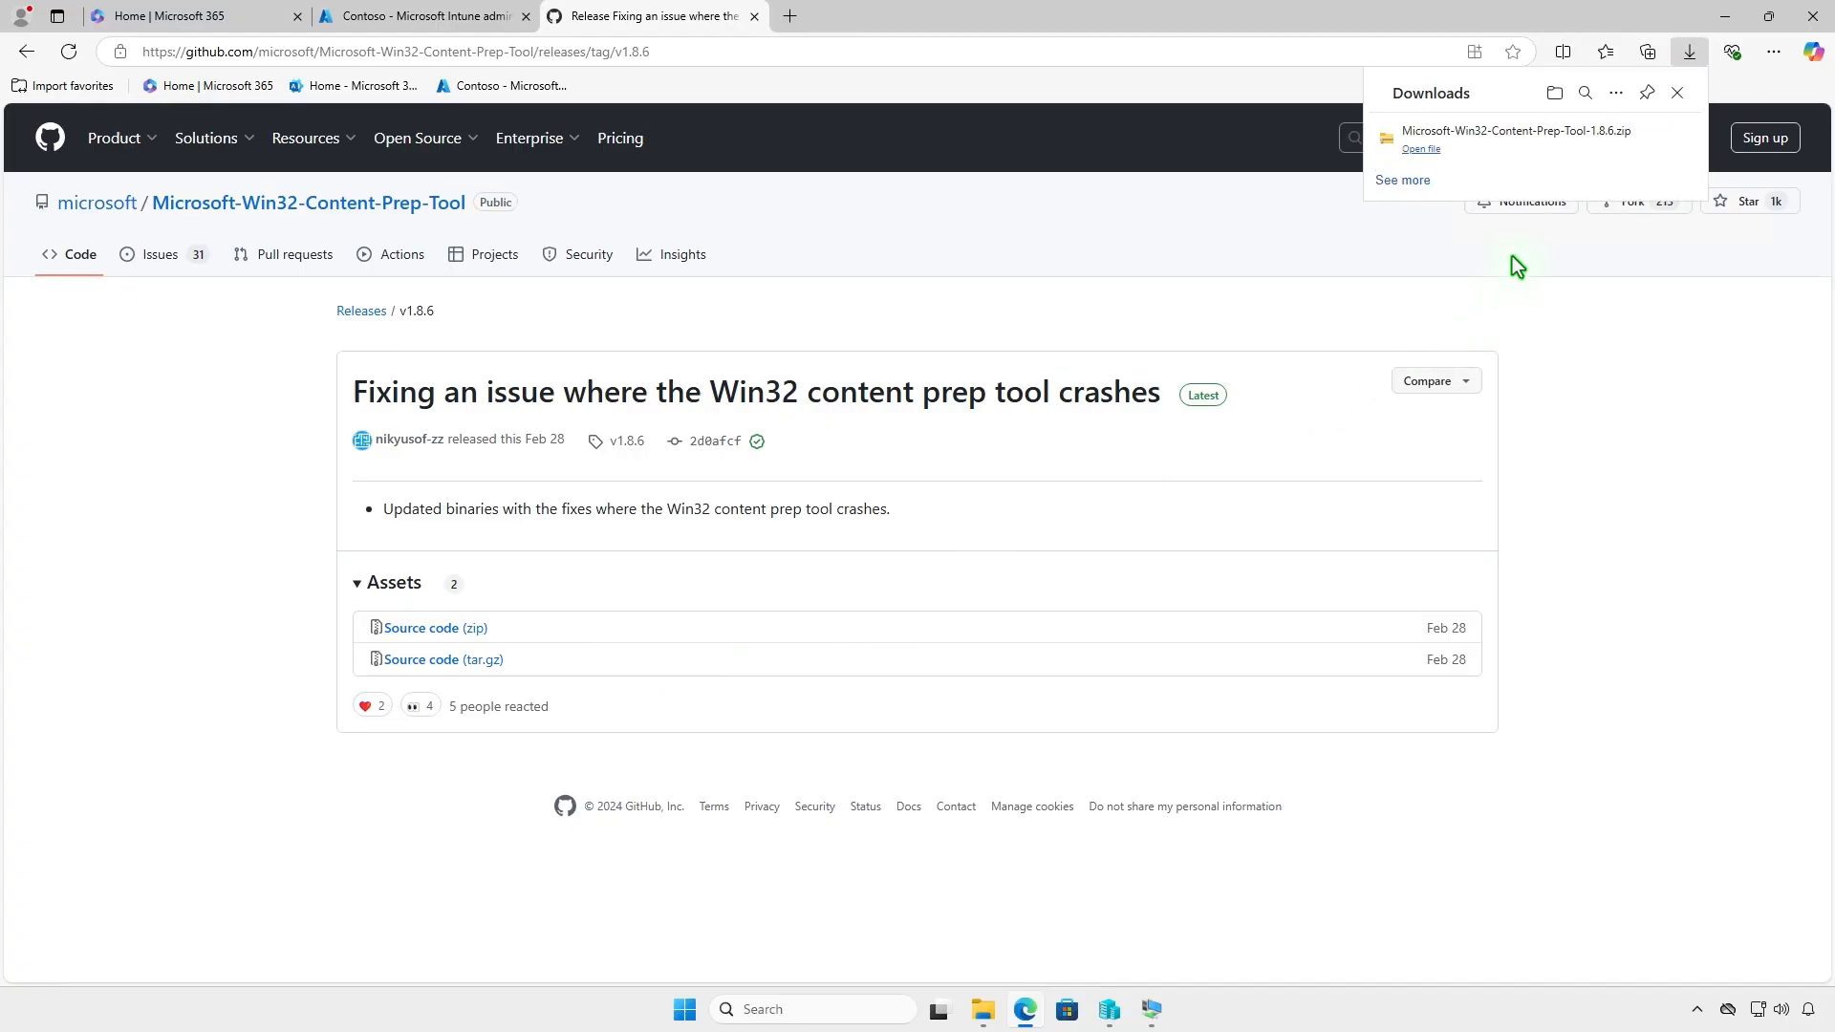
# Show the downloaded Microsoft-Win32-Content-Prep-Tool-1.8.6 zip in its folder and extract it to the default destination.
pyautogui.click(1618, 141)
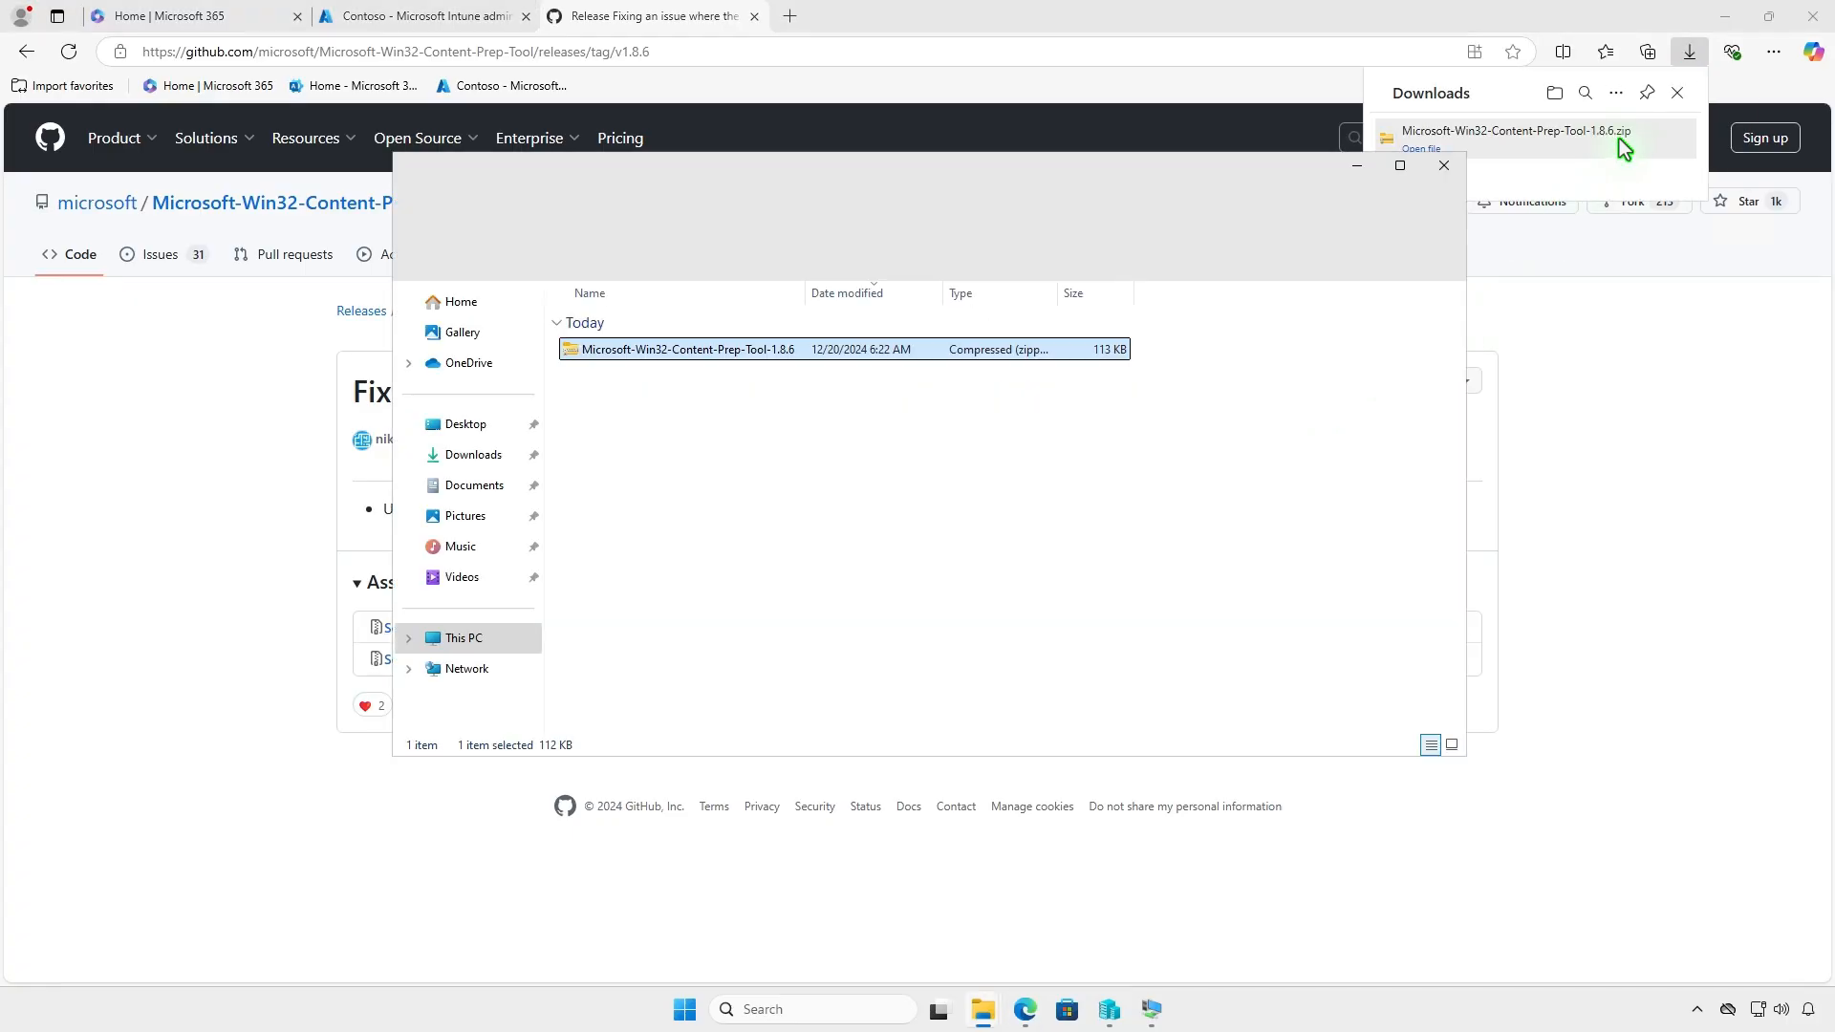
pyautogui.click(1728, 17)
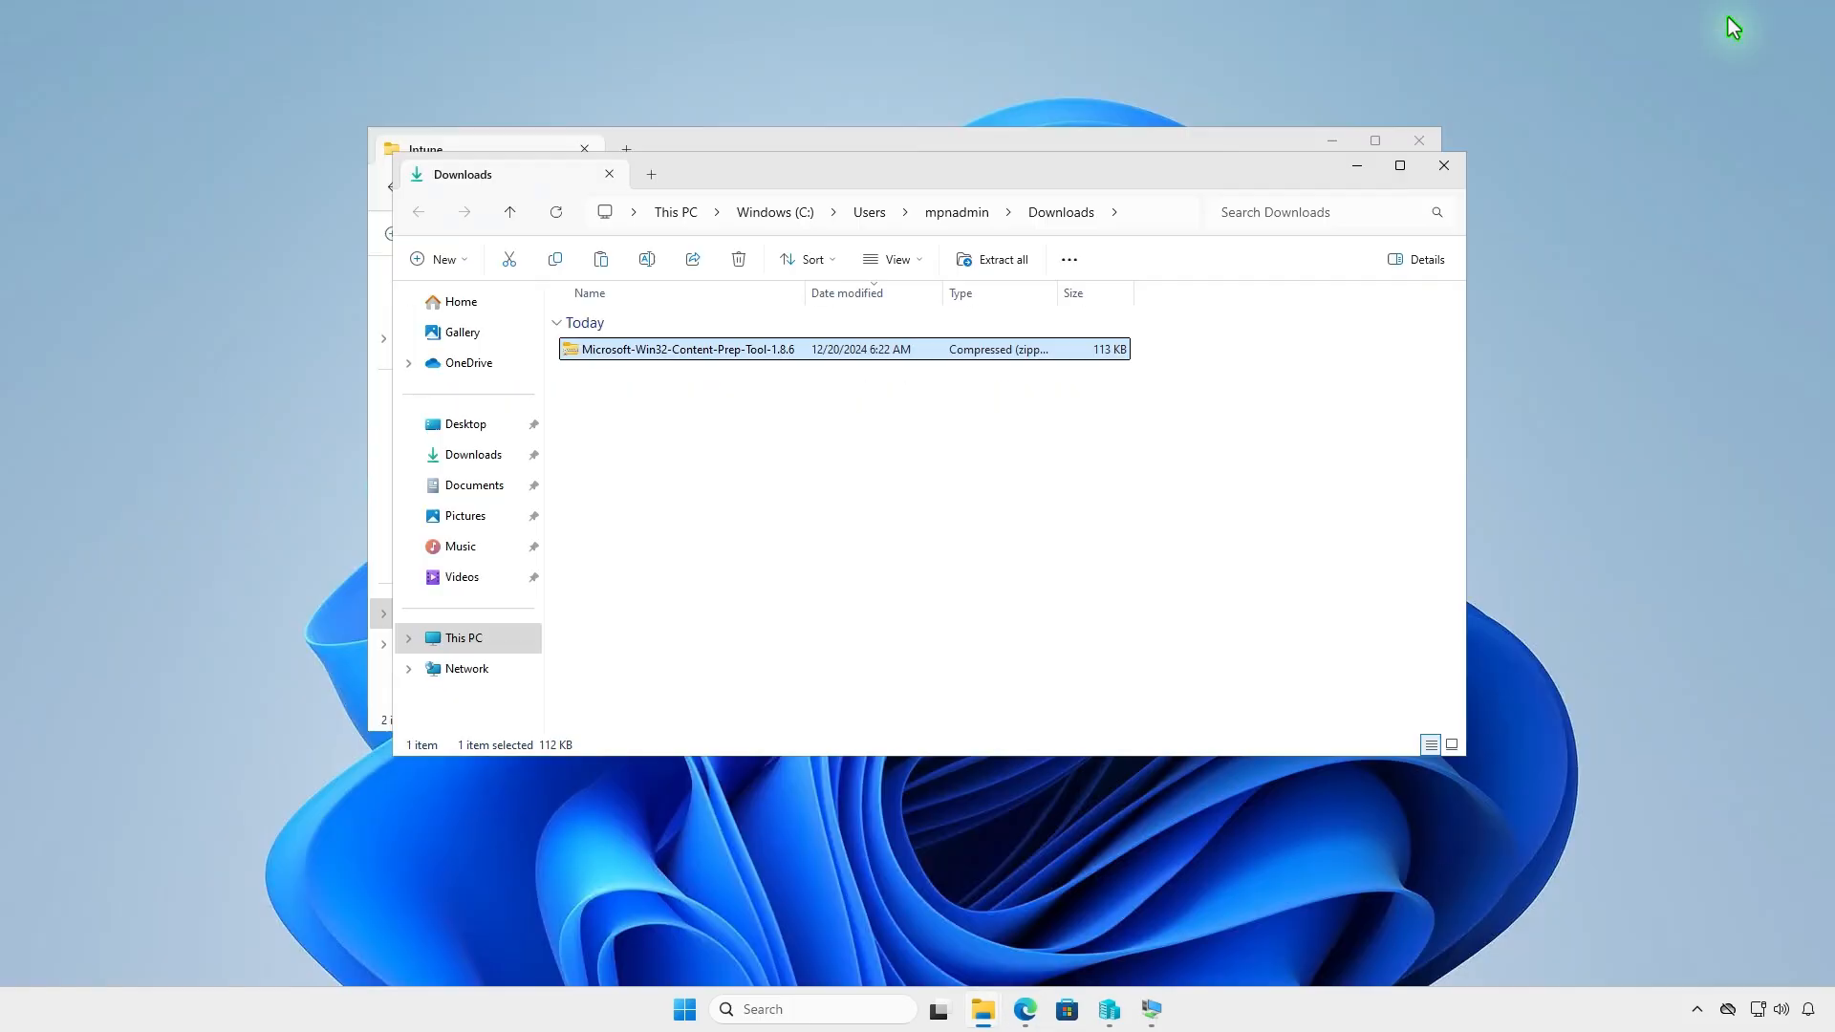
pyautogui.click(1002, 262)
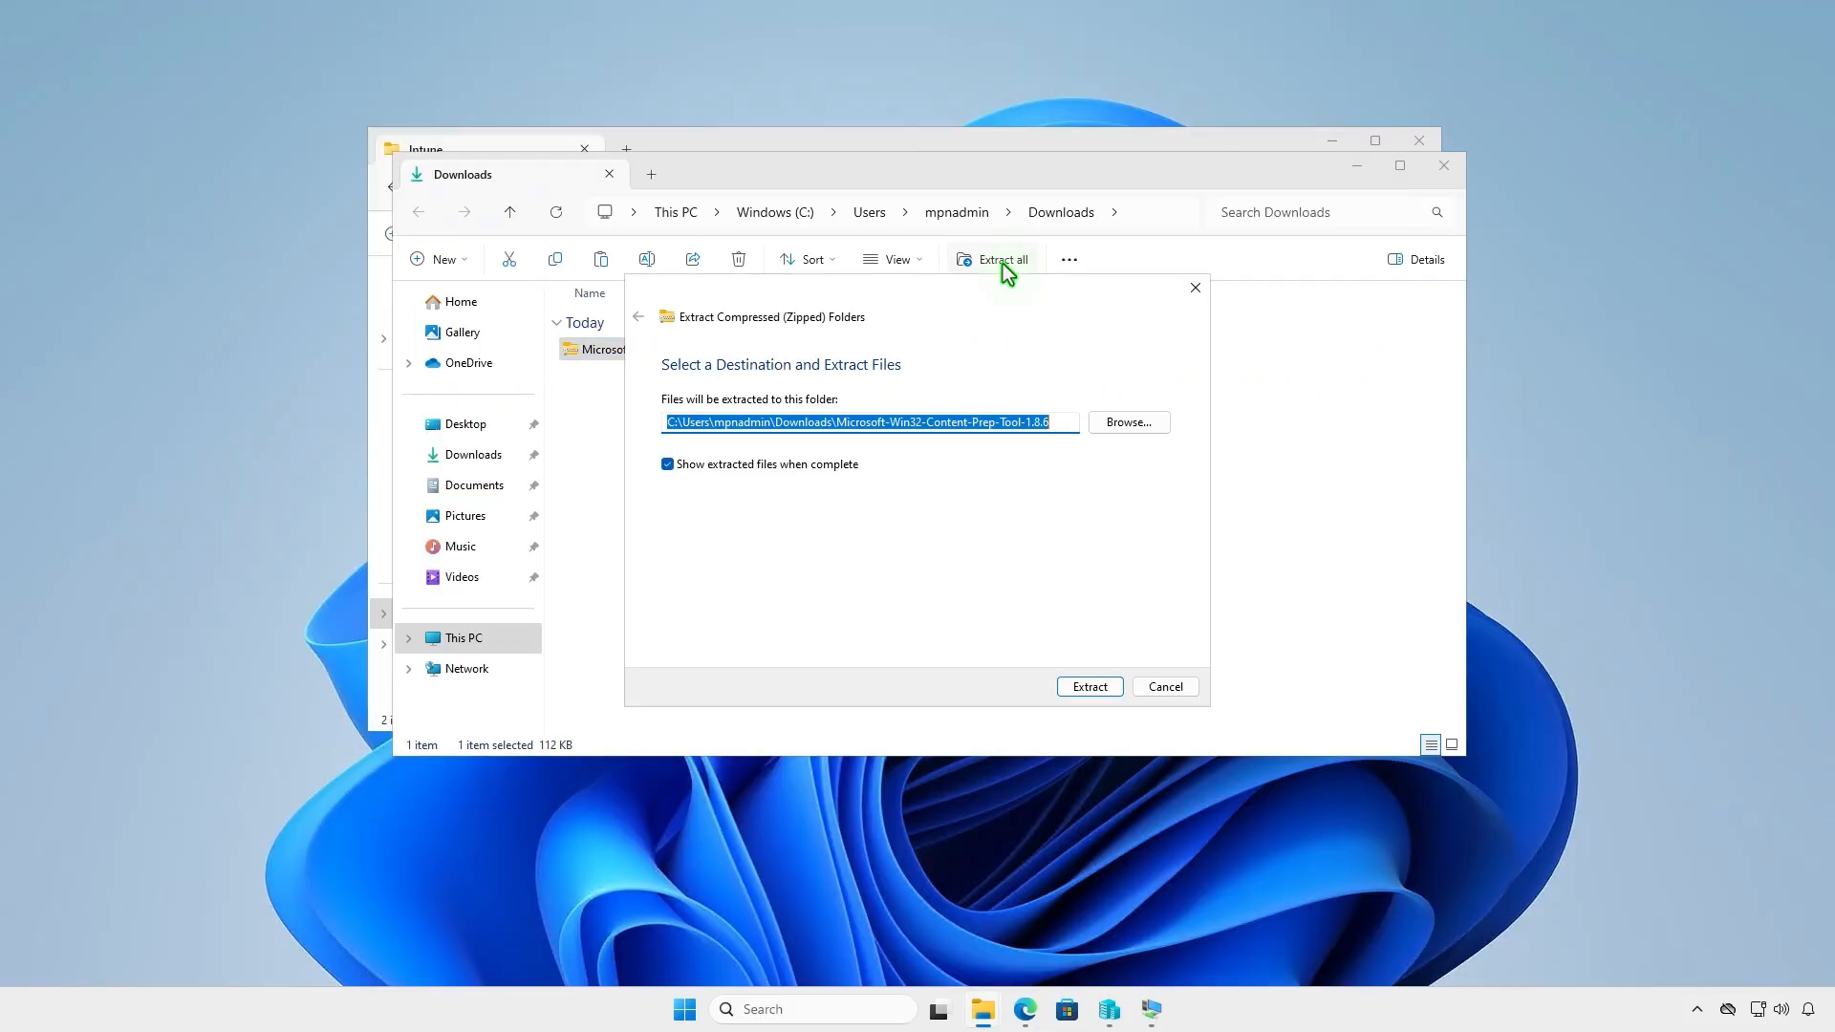
pyautogui.click(1074, 687)
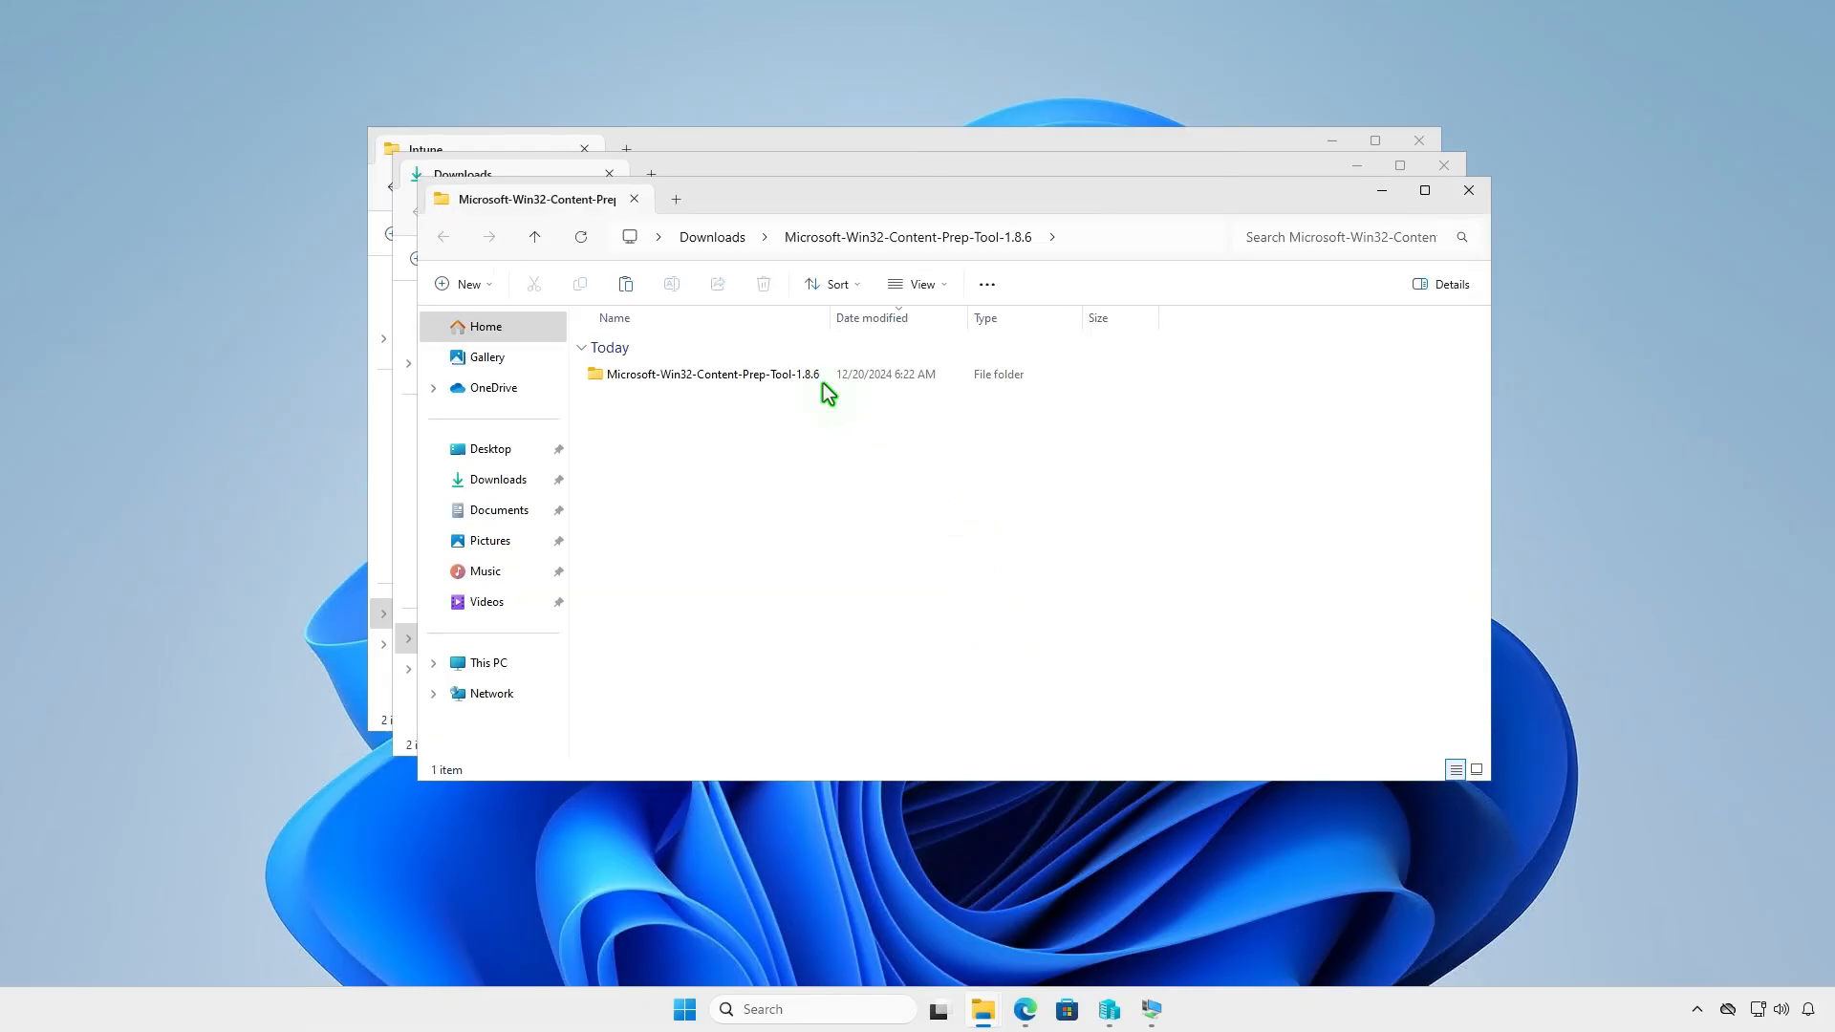
# Copy IntuneWinAppUtil from the extracted tool folder into D:\Intune, closing the two extra File Explorer windows.
pyautogui.doubleClick(817, 377)
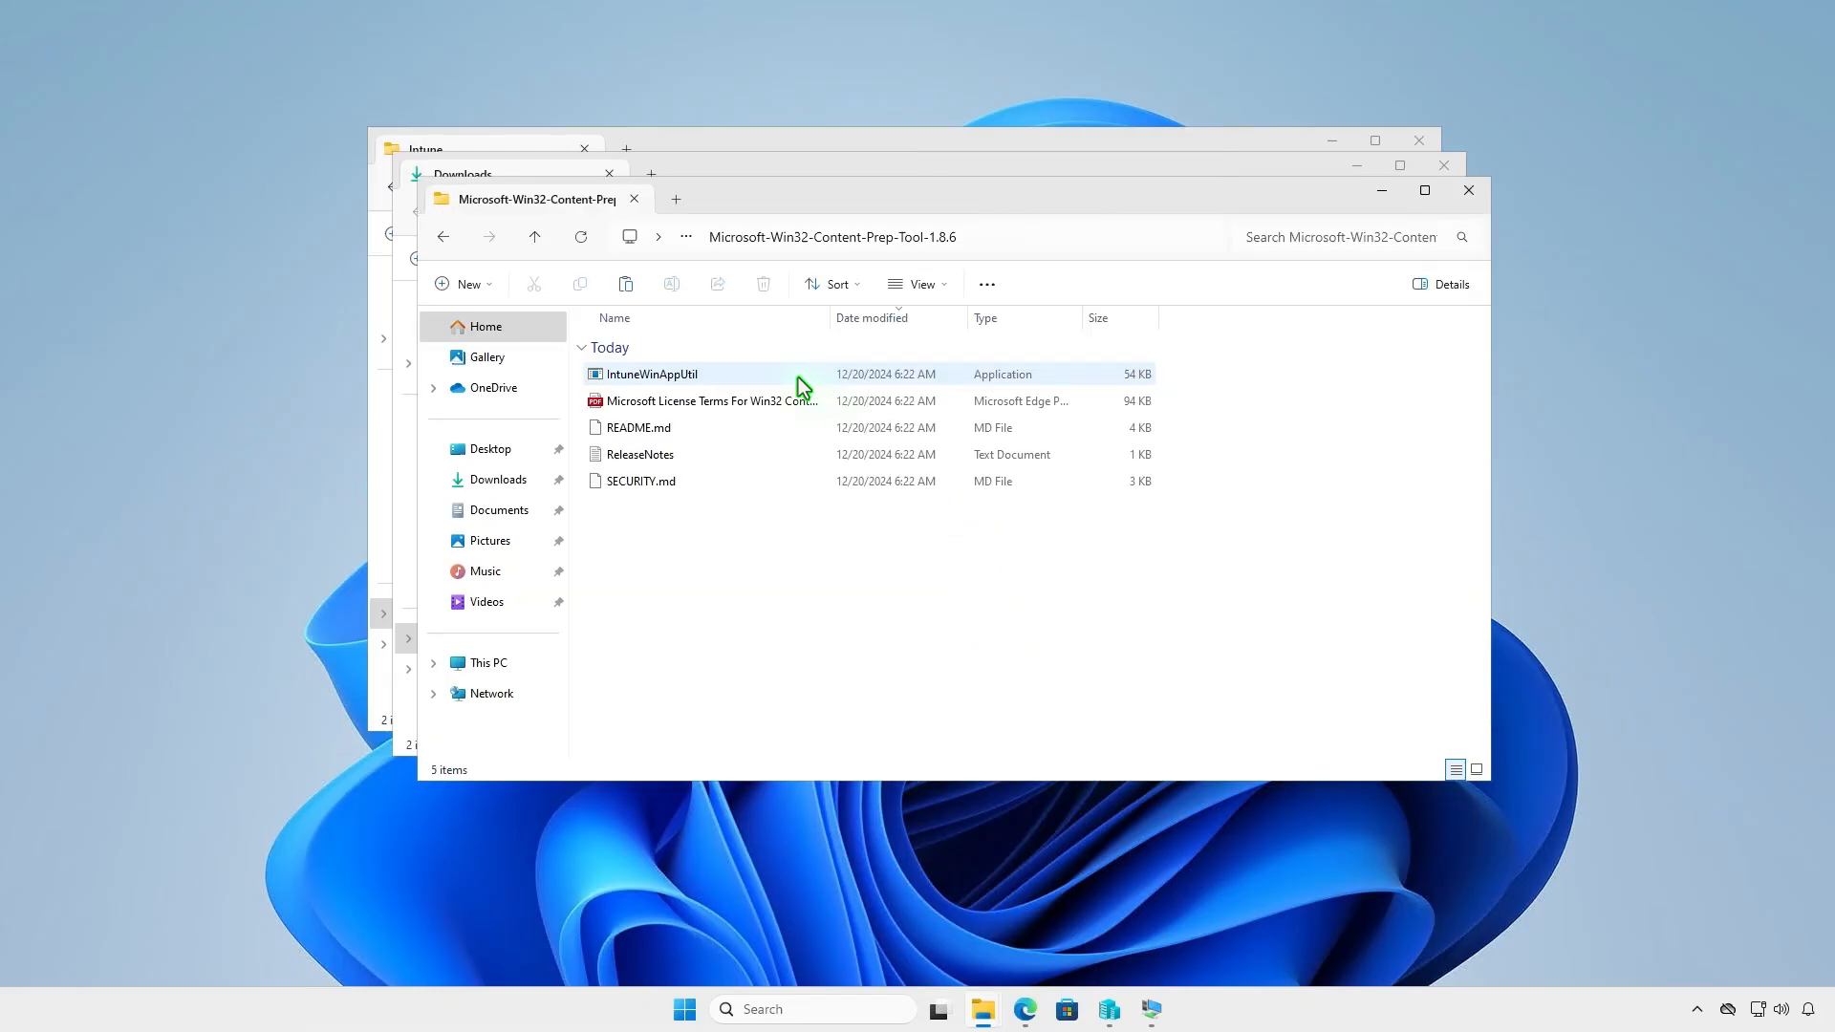
pyautogui.click(732, 374)
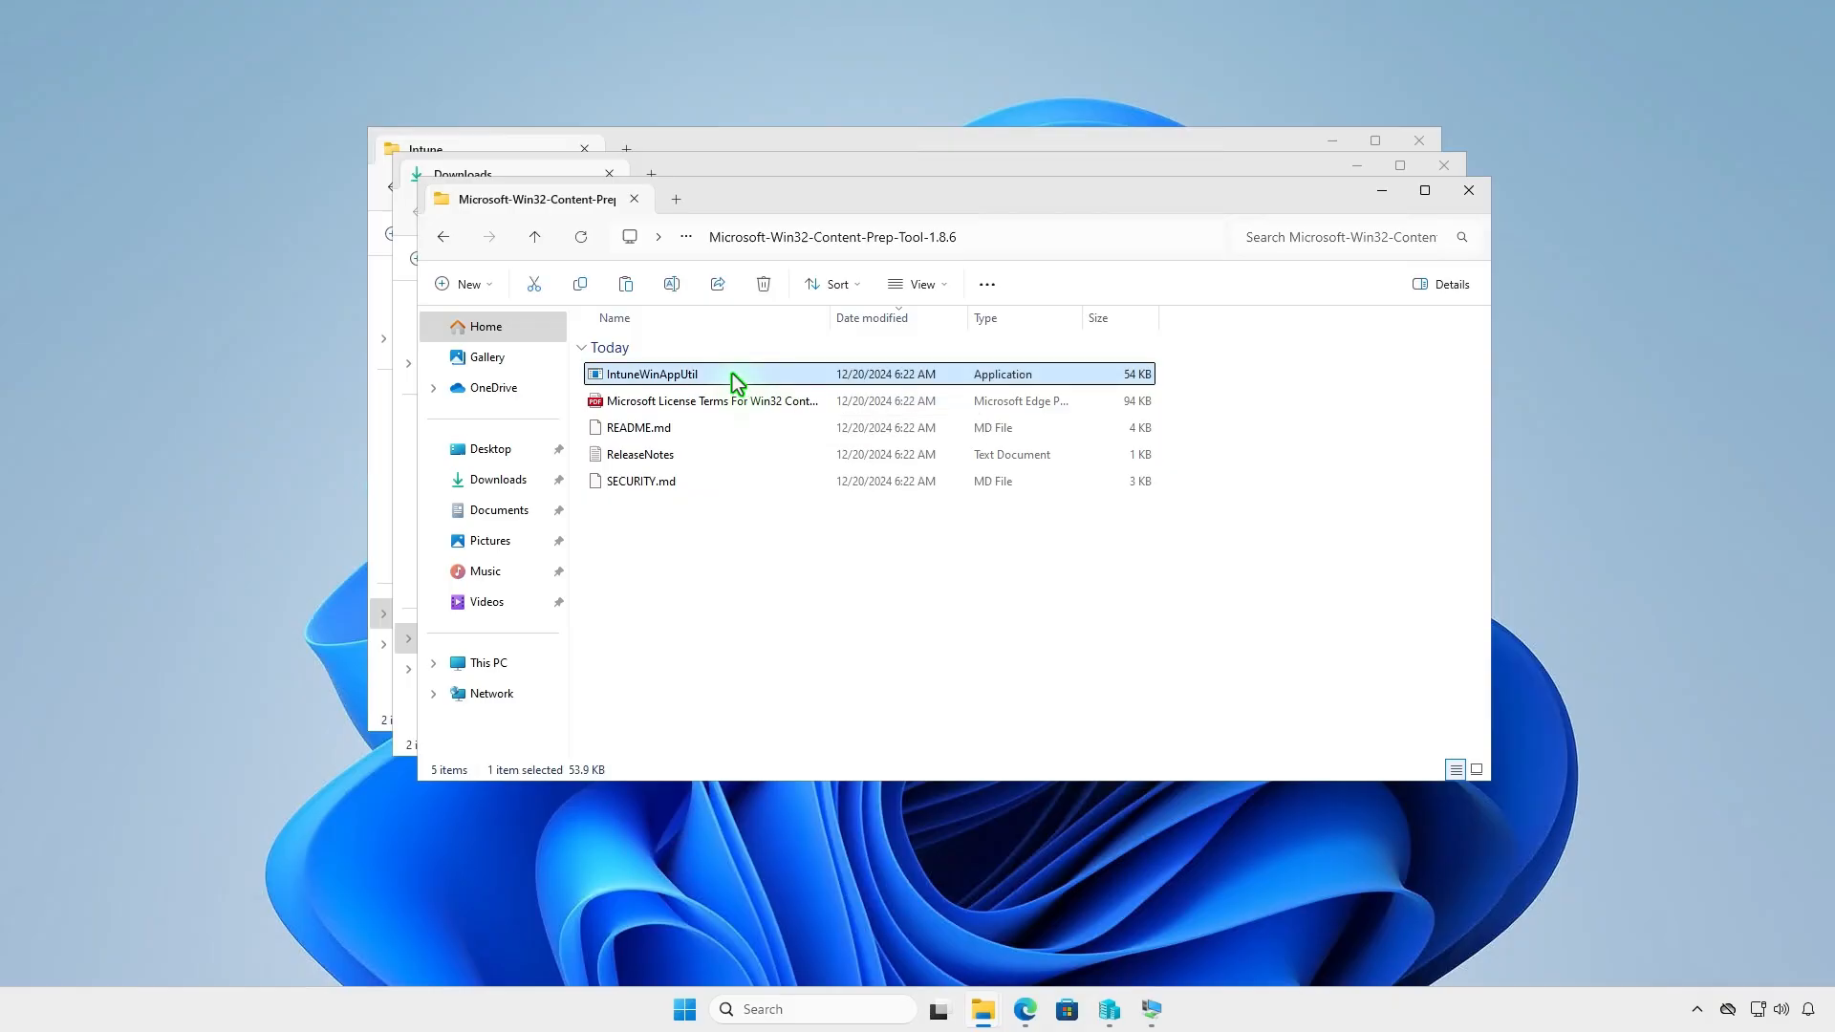
pyautogui.rightClick(732, 374)
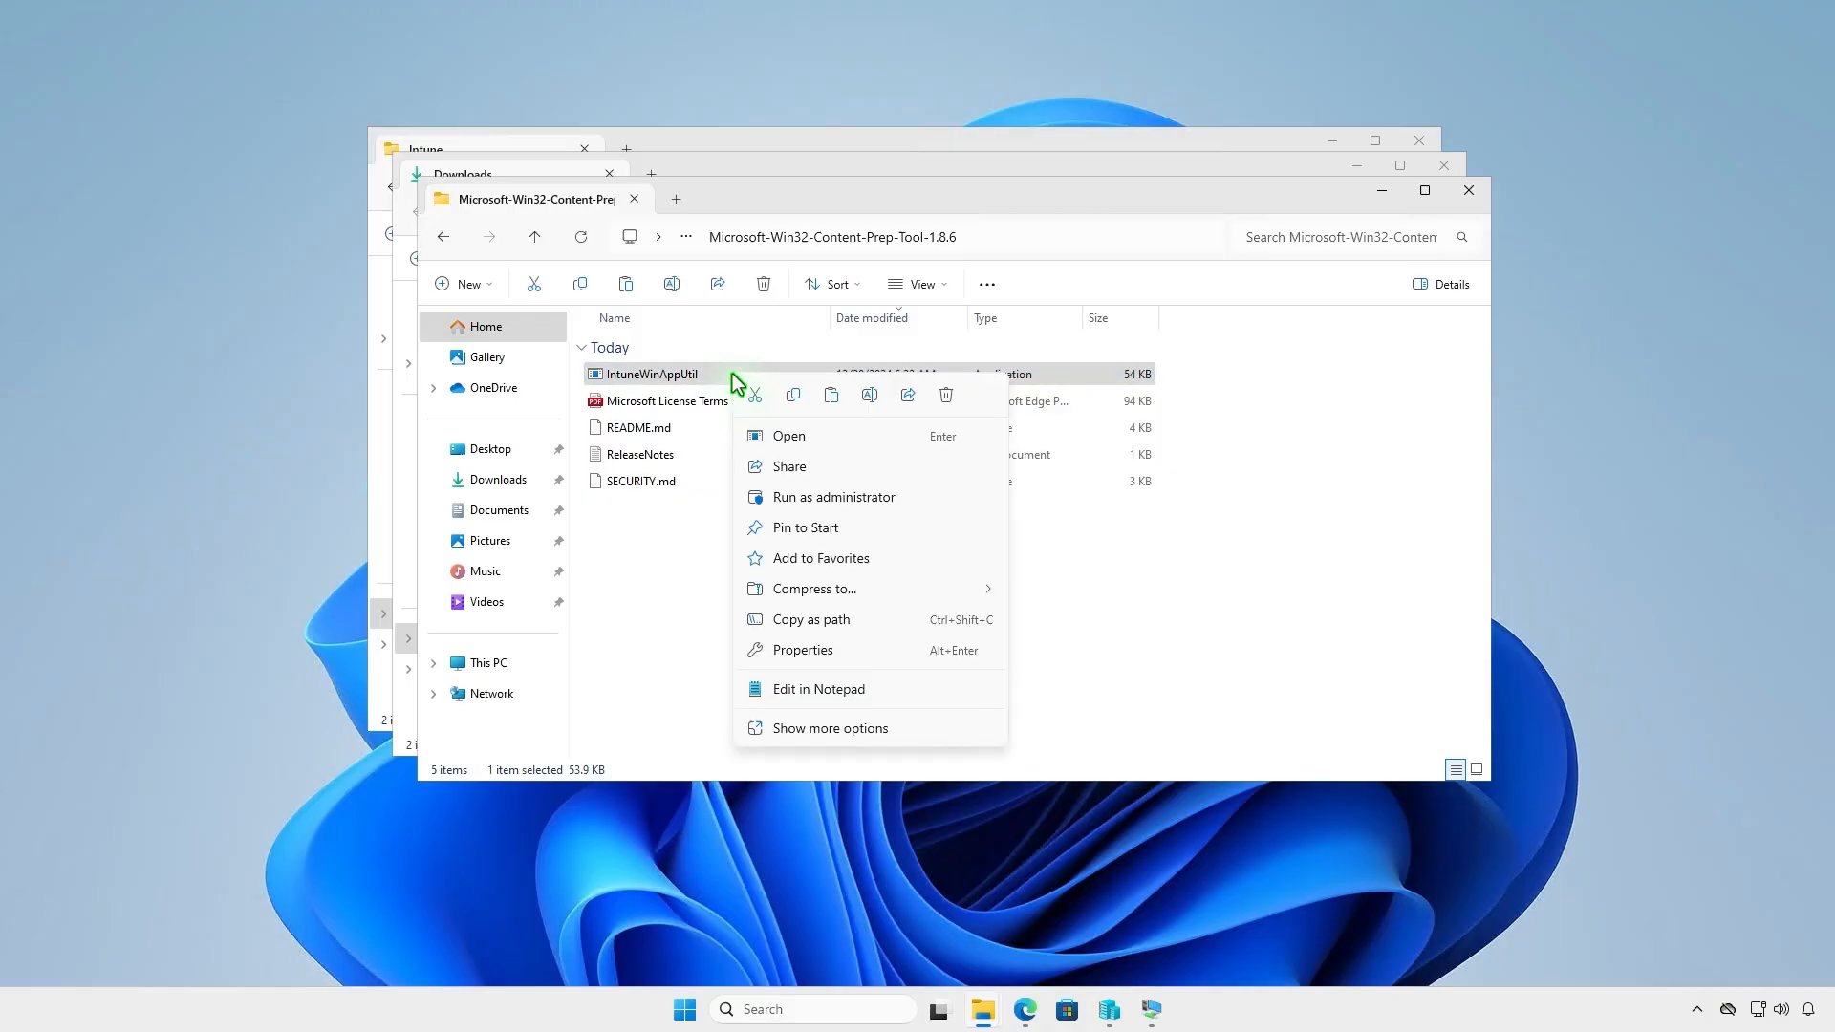
pyautogui.click(792, 395)
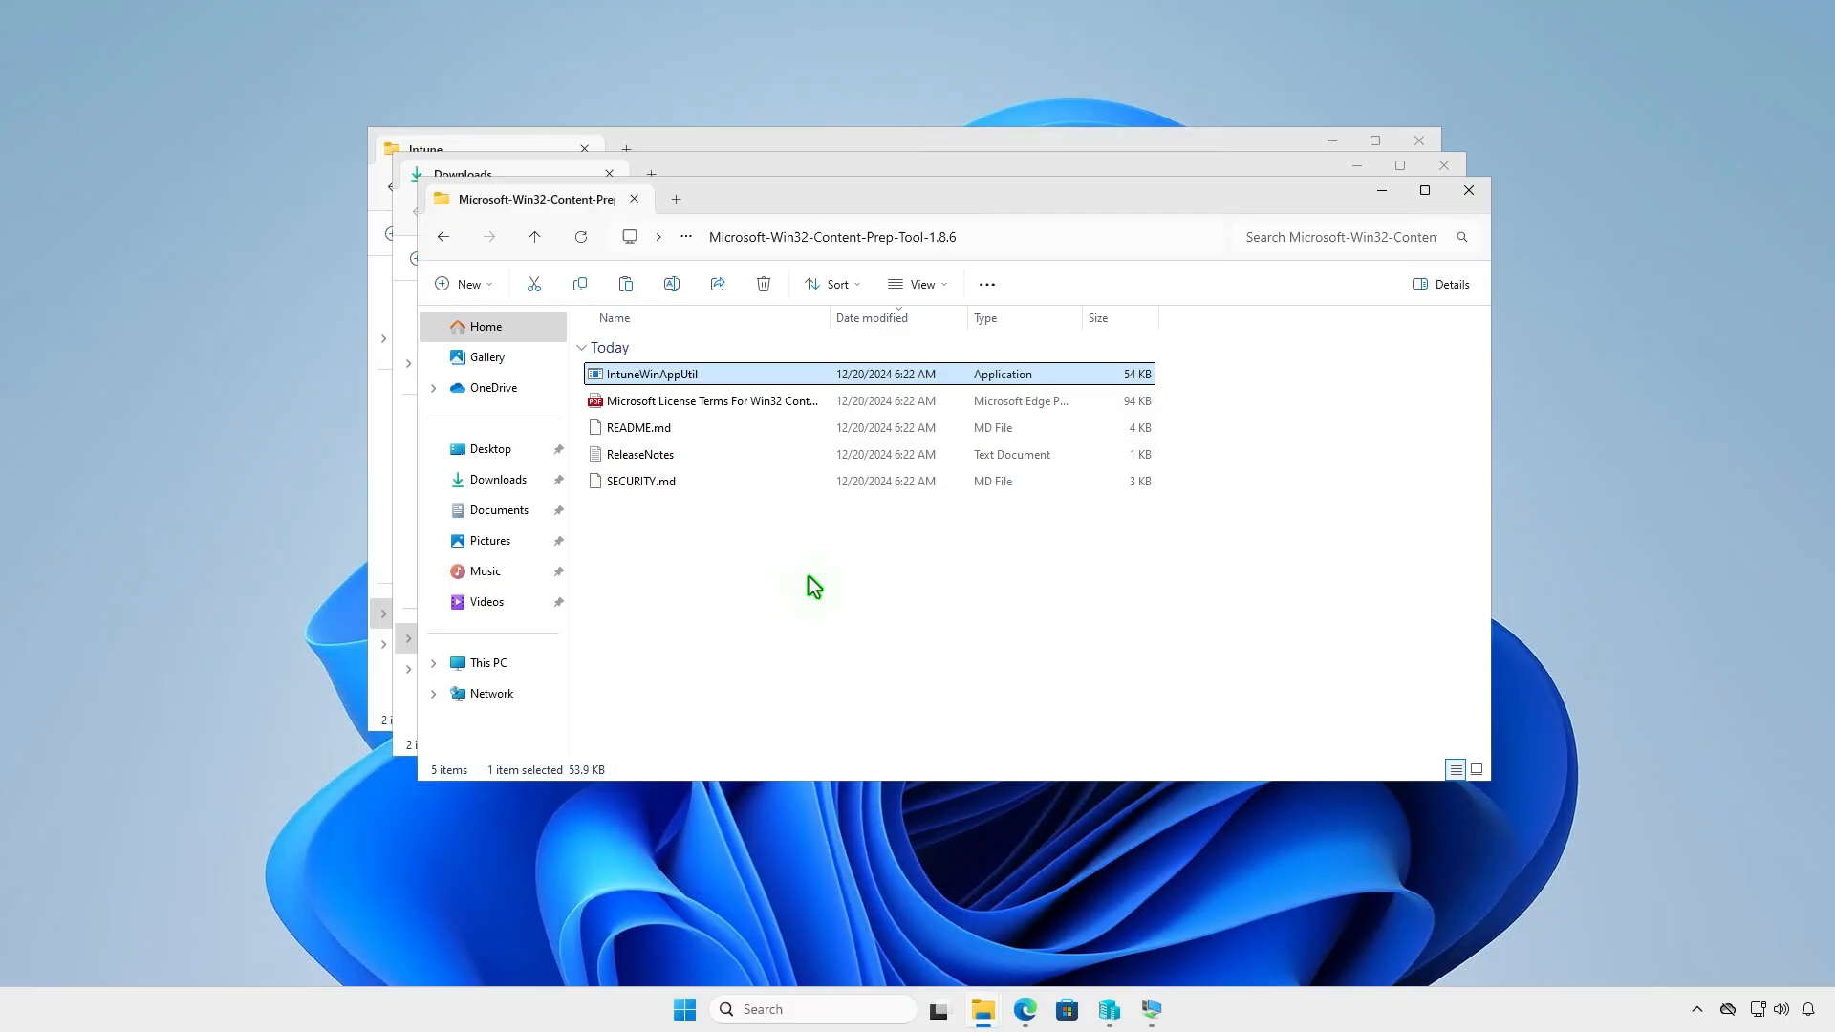
pyautogui.click(1469, 194)
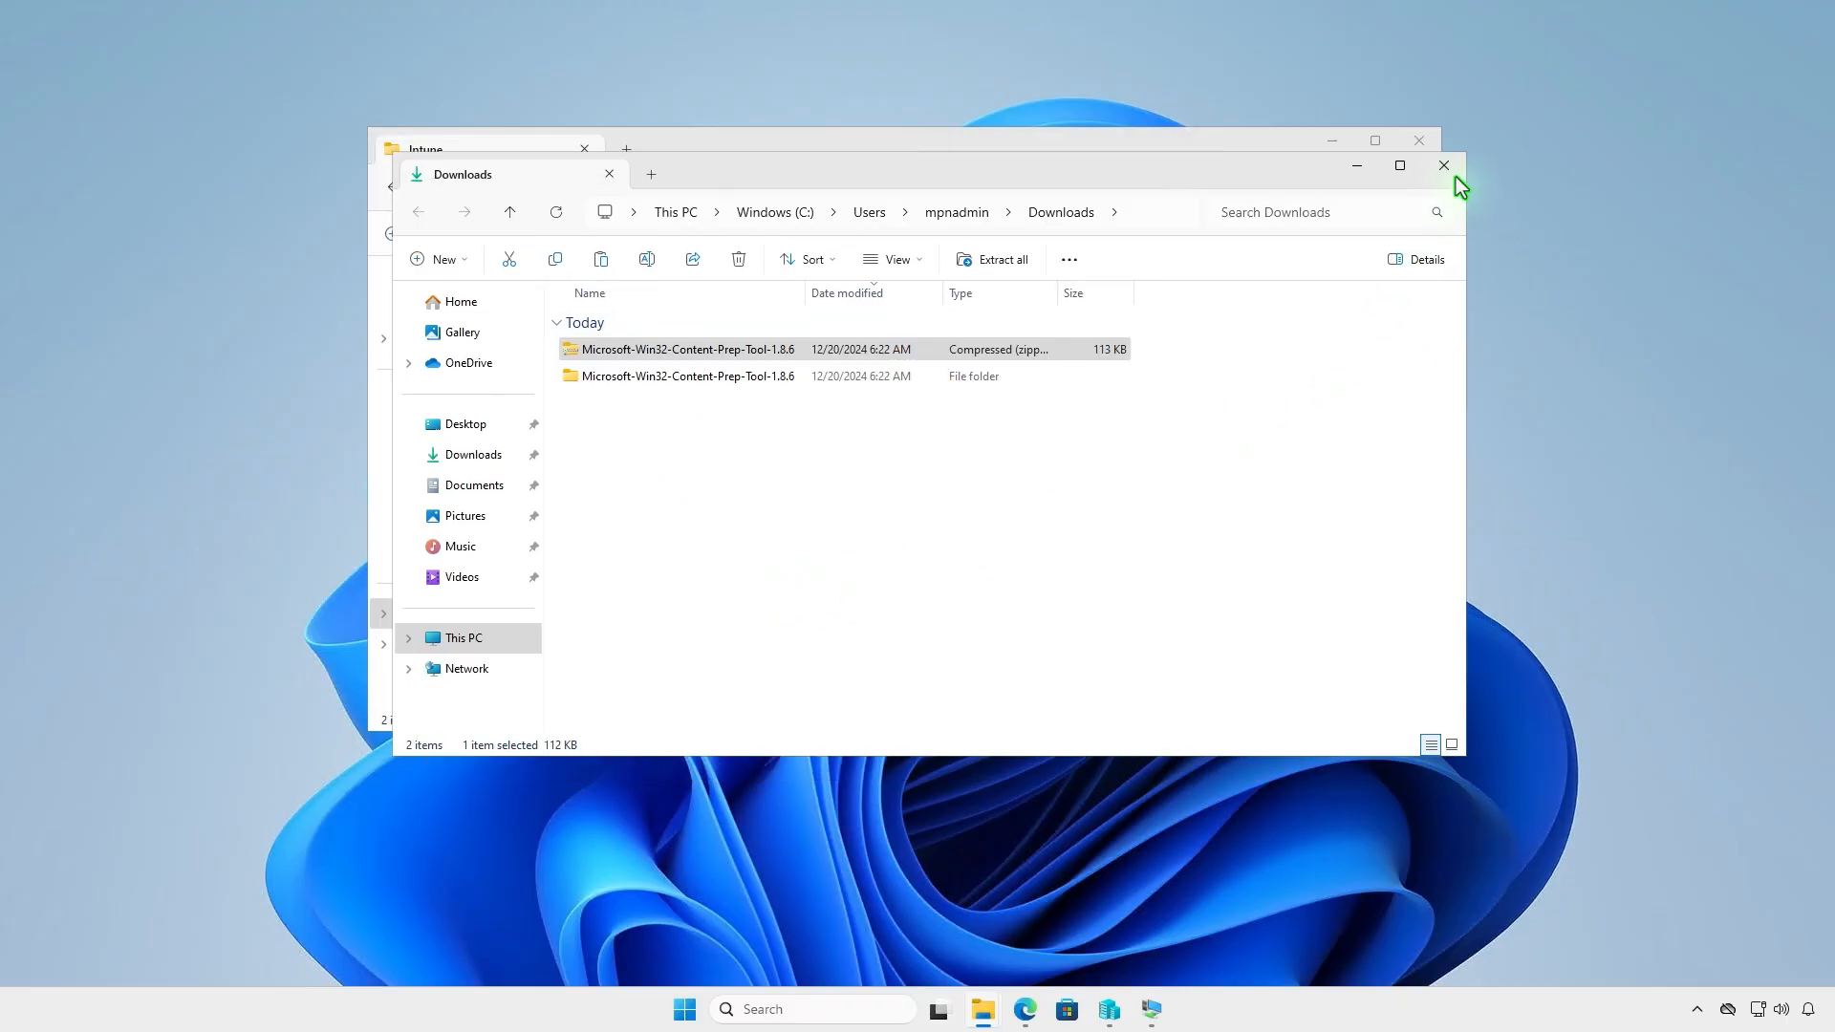
pyautogui.click(1443, 170)
pyautogui.rightClick(657, 413)
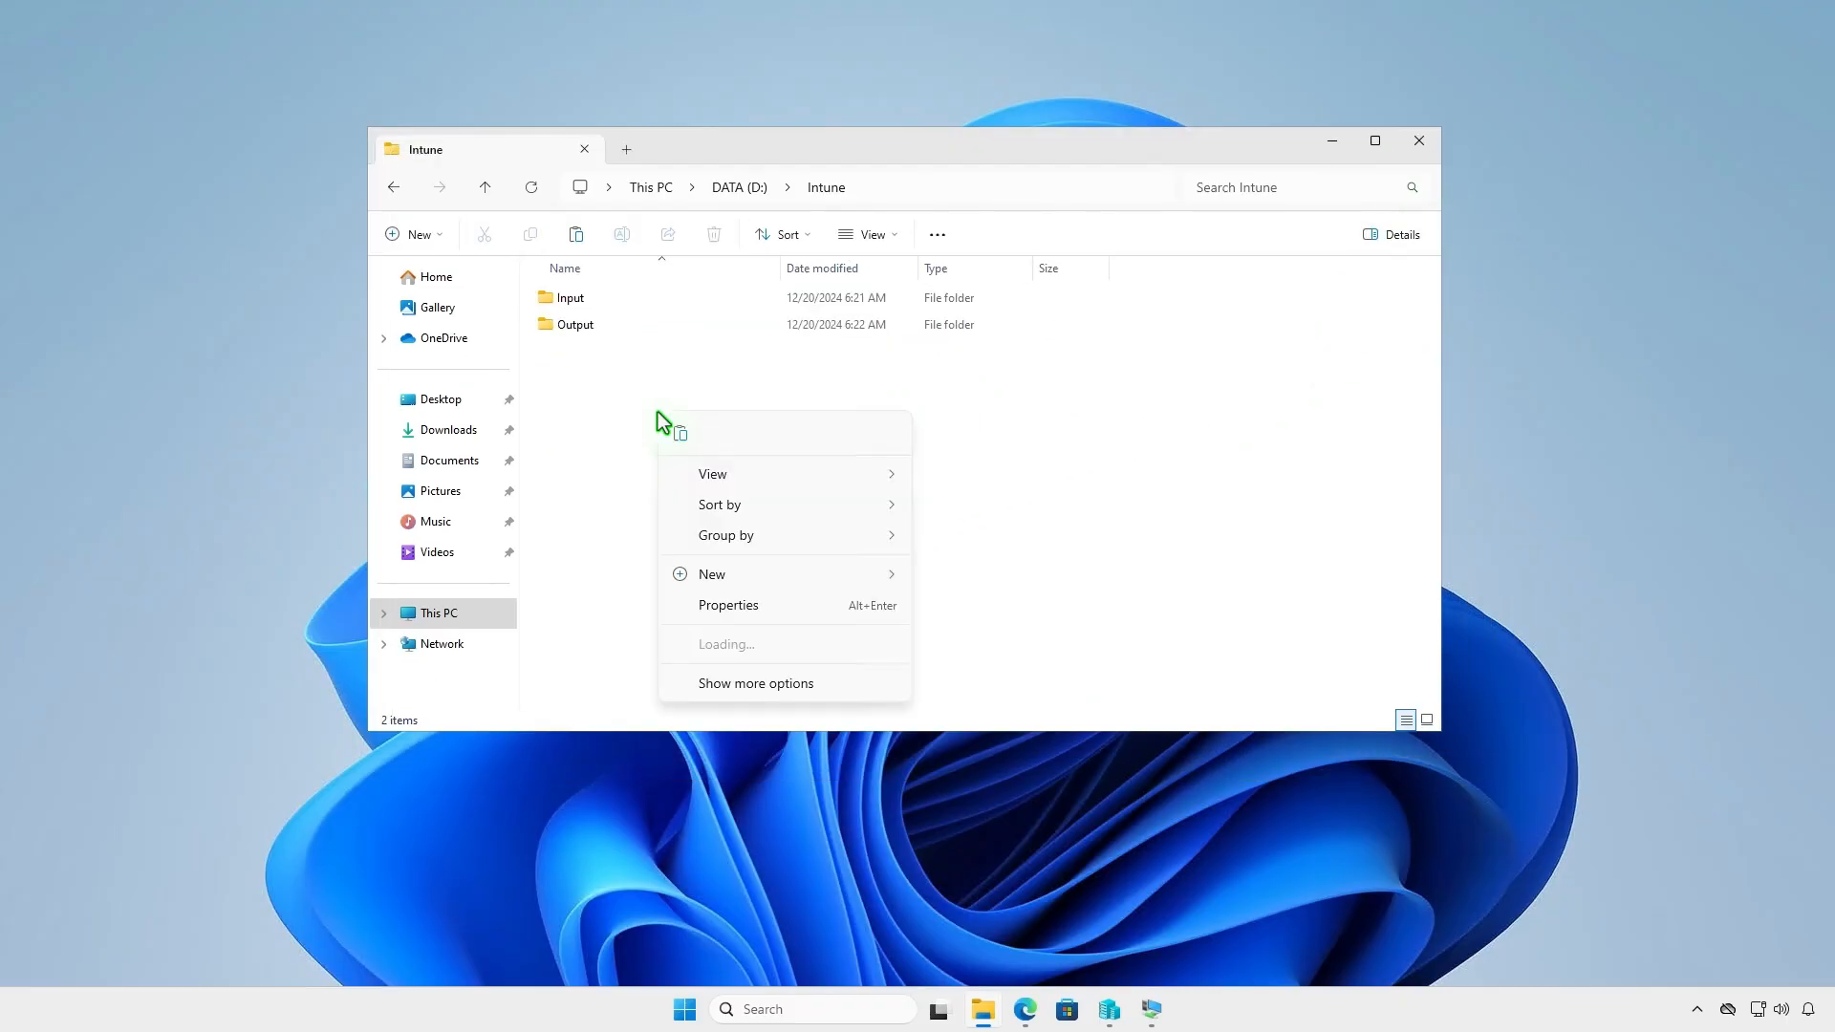
pyautogui.click(673, 435)
pyautogui.click(799, 516)
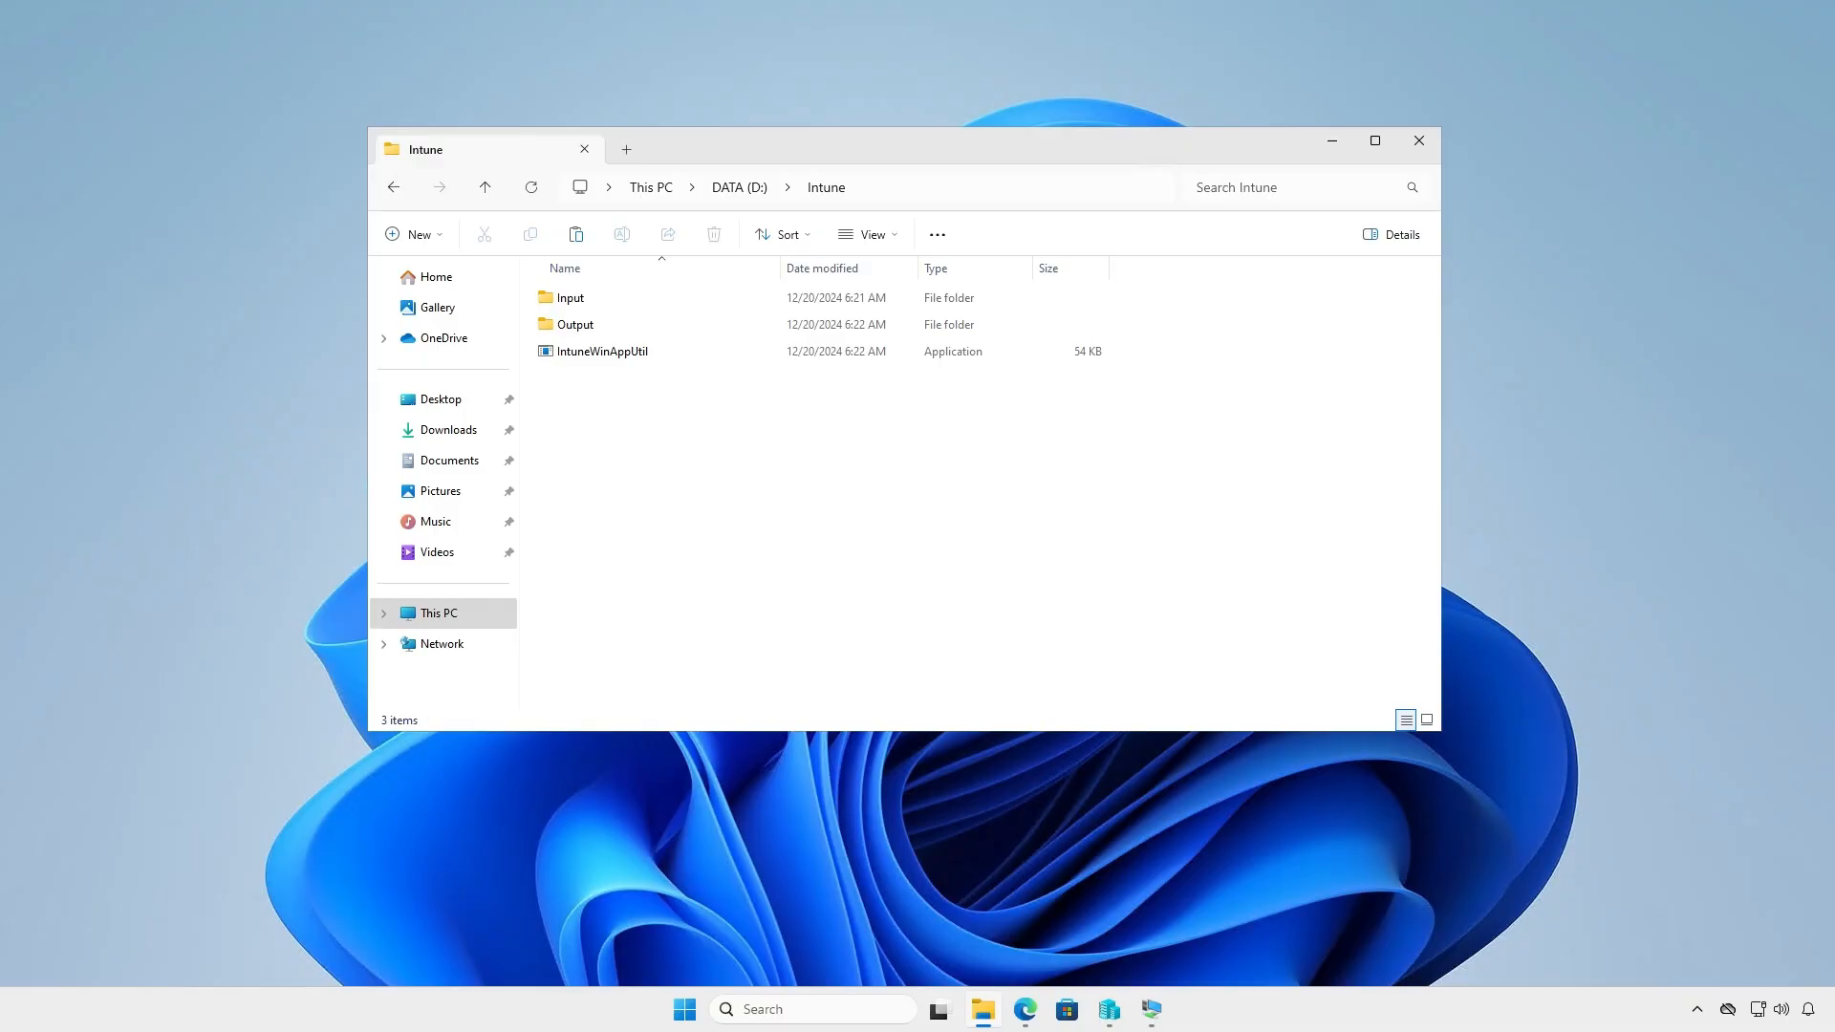
# Select and copy the entire contents of the SSMS folder in Downloads.
pyautogui.click(1332, 140)
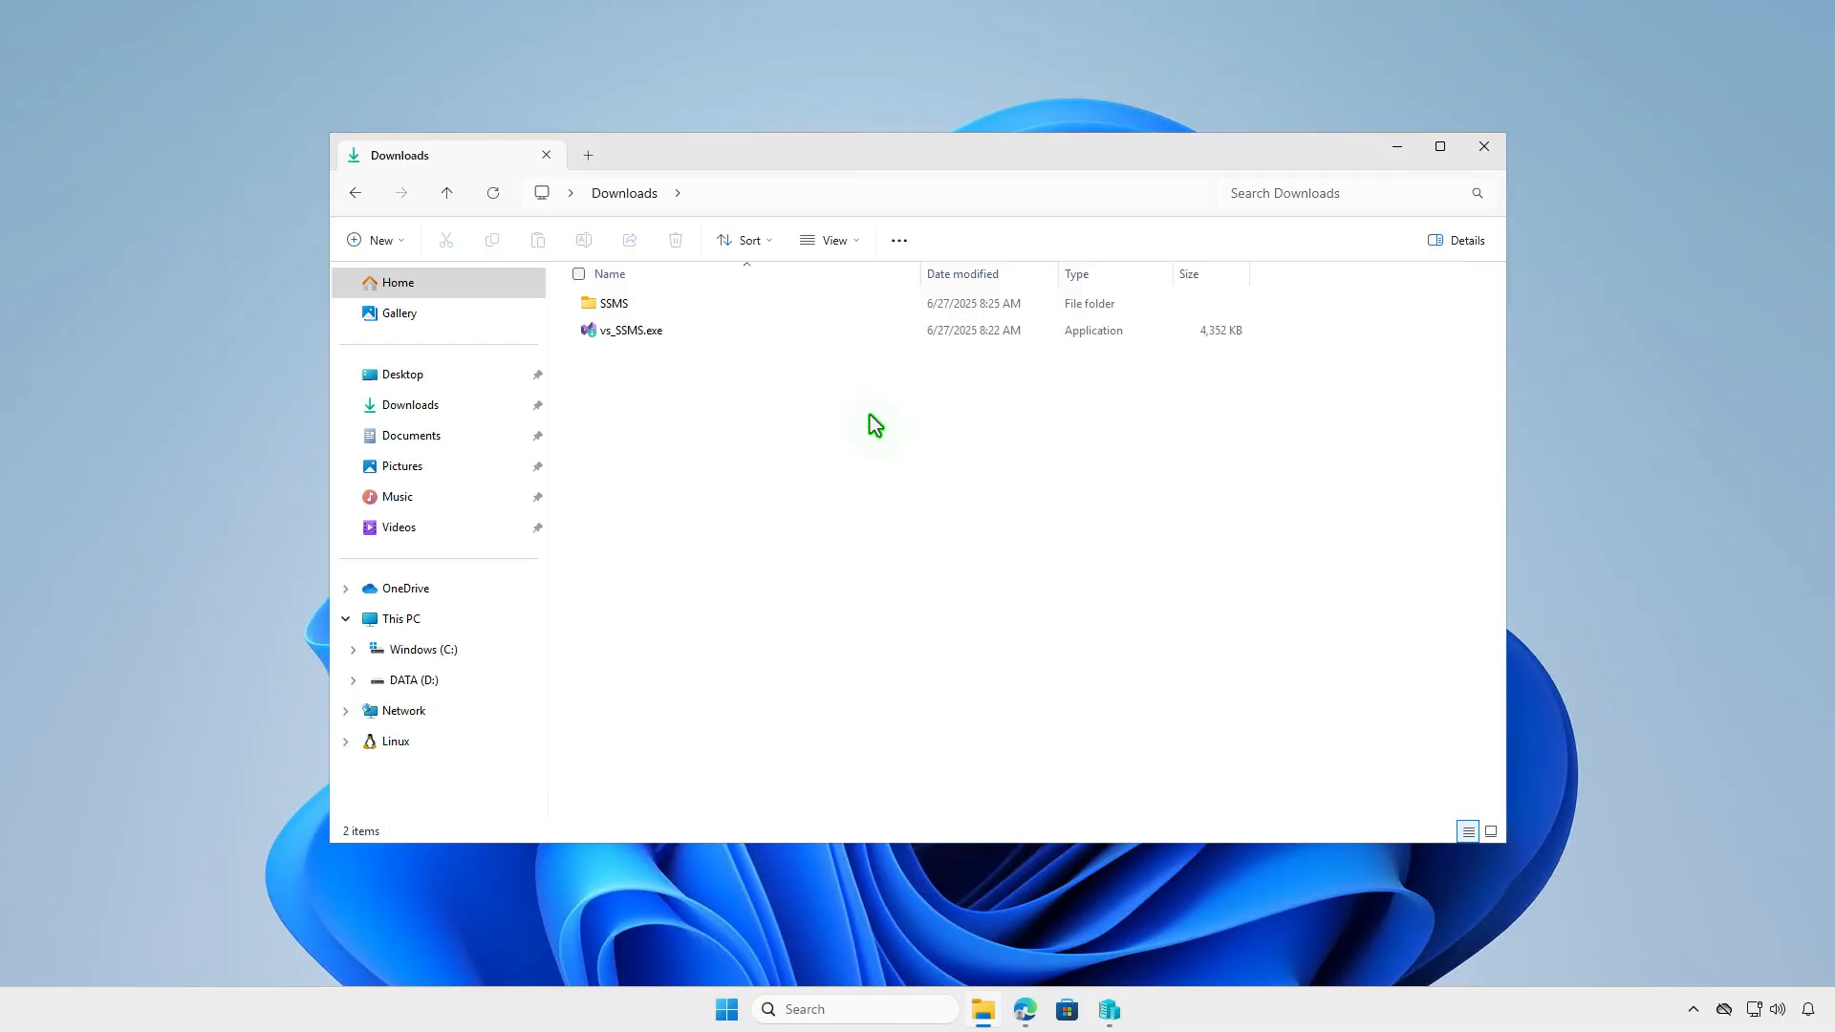
pyautogui.doubleClick(730, 307)
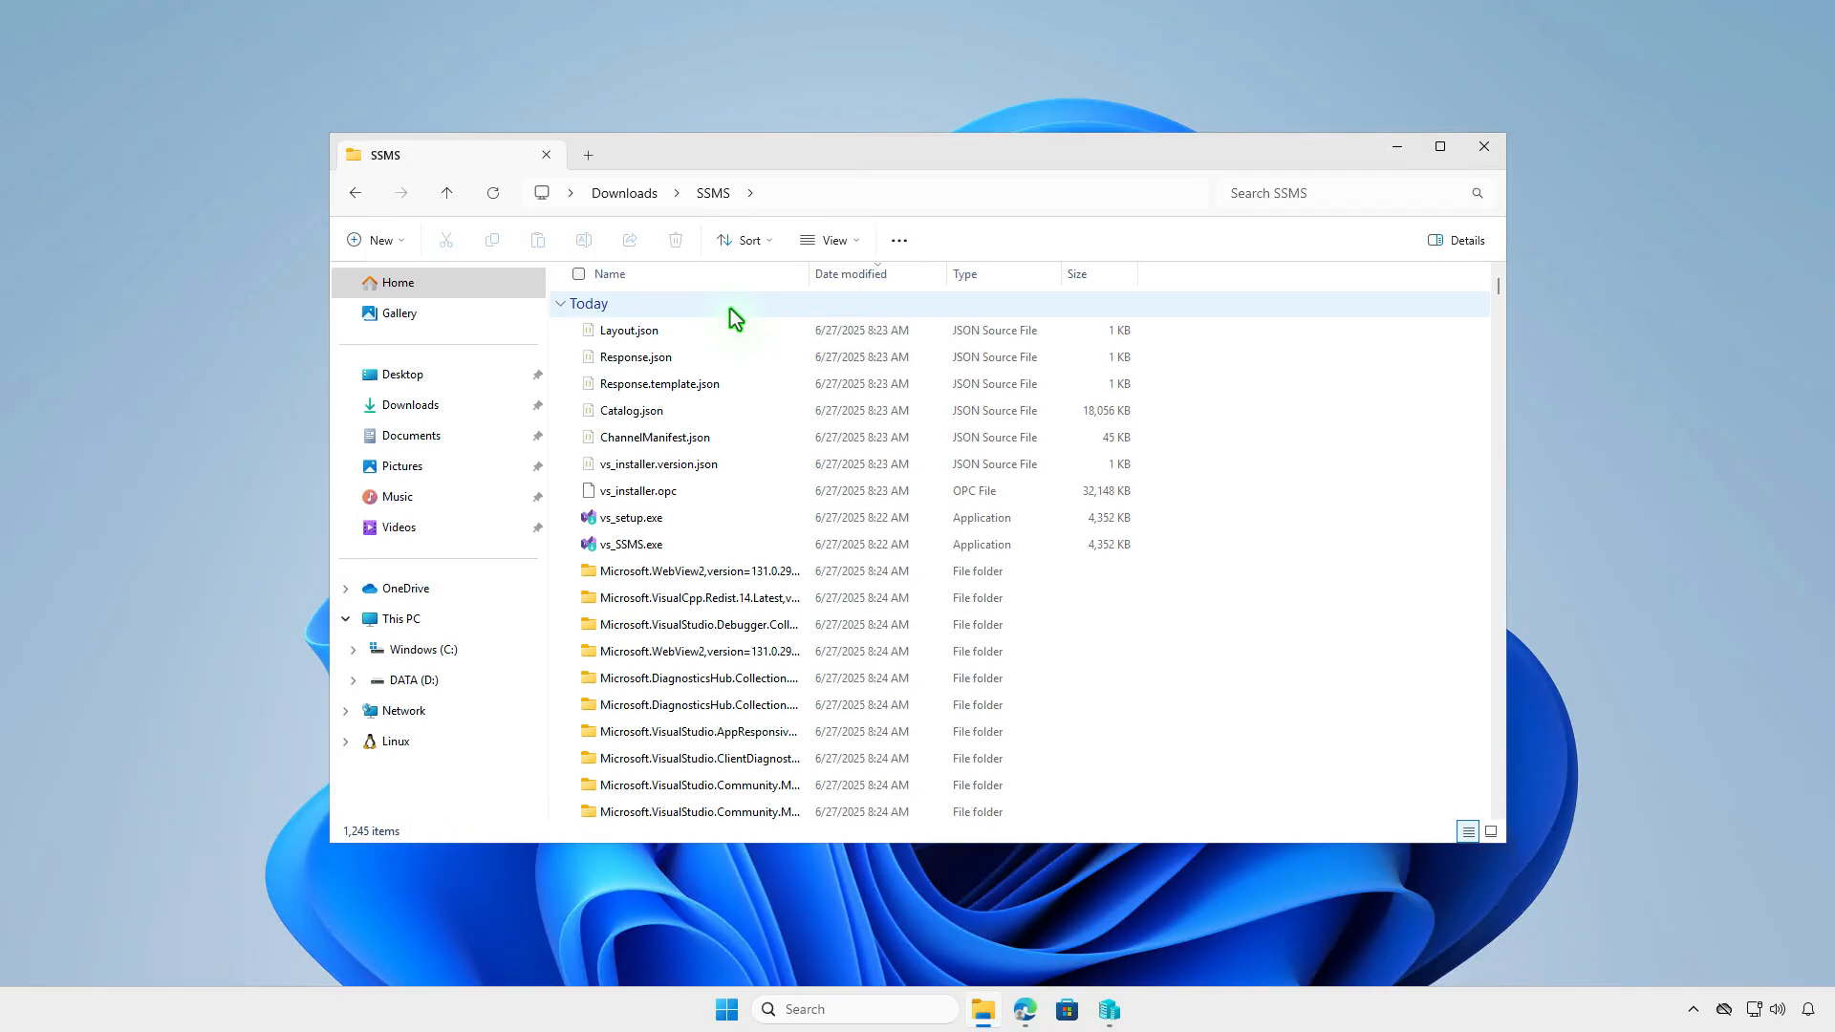
pyautogui.click(899, 241)
pyautogui.click(873, 360)
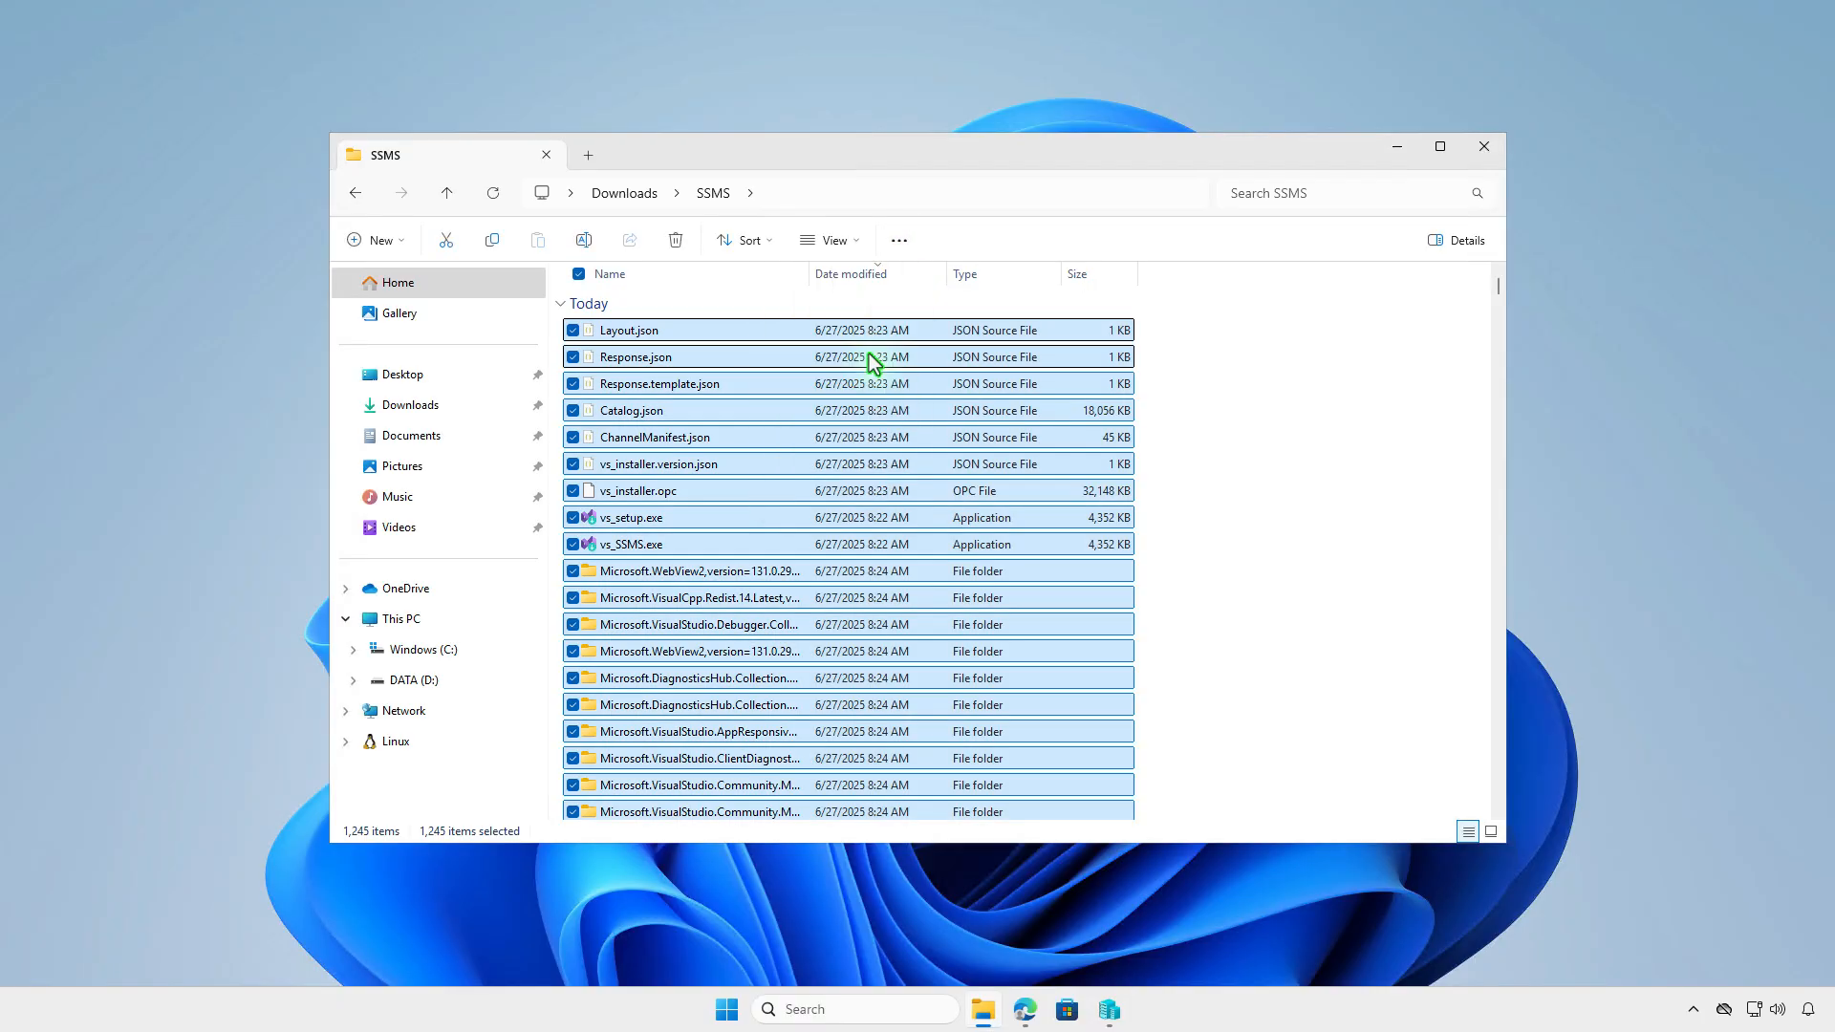
pyautogui.rightClick(925, 356)
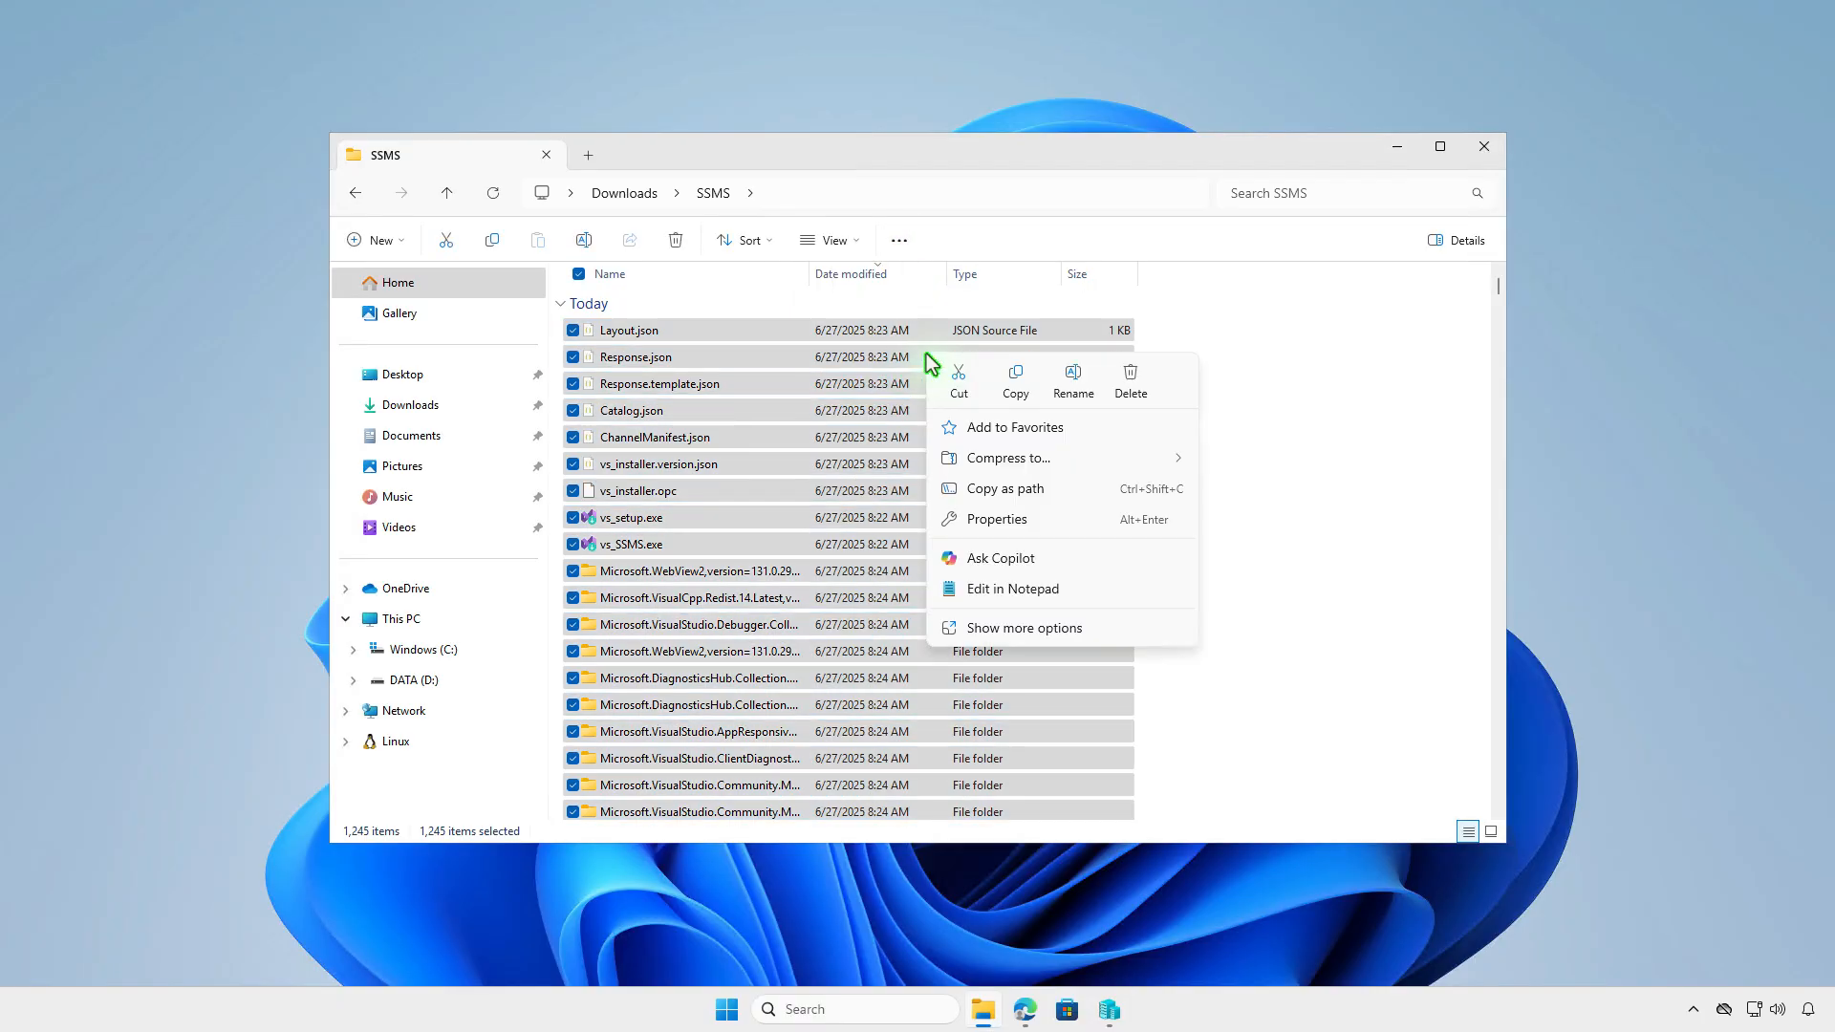
pyautogui.click(1016, 387)
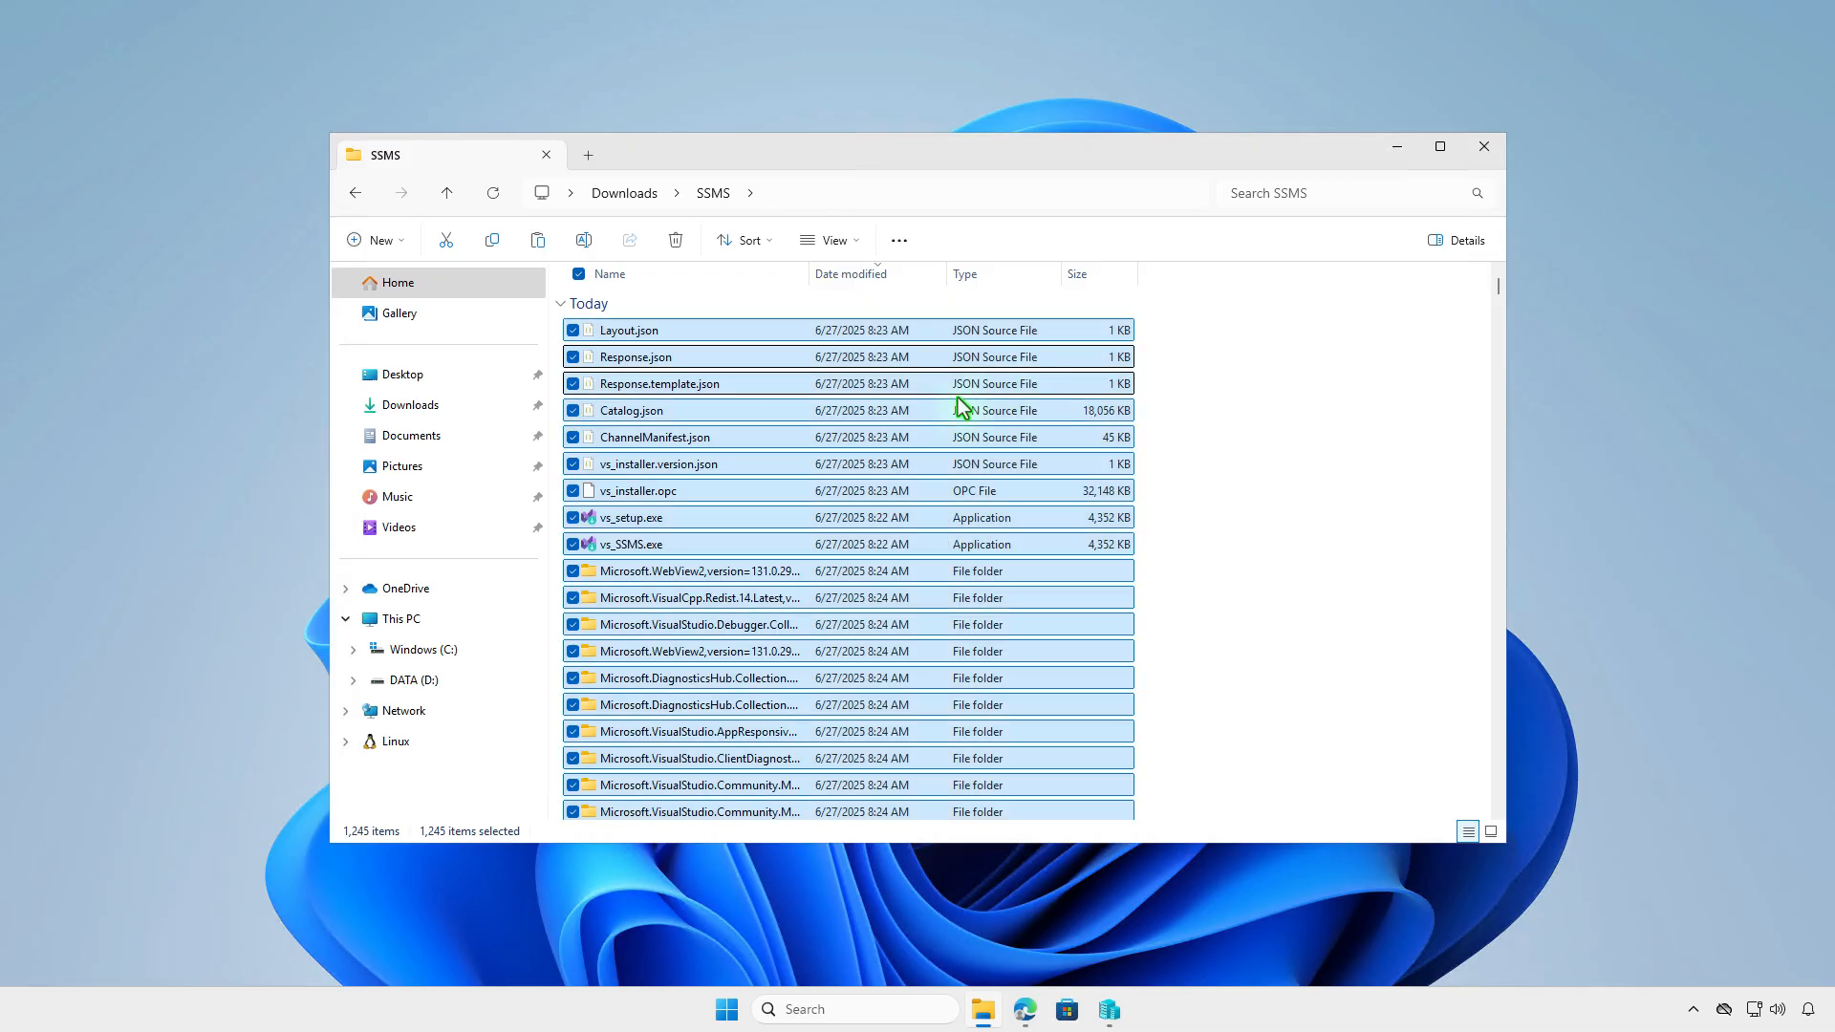
# Paste the copied SSMS layout files into D:\Intune\Input, and return to the Intune folder.
pyautogui.click(475, 617)
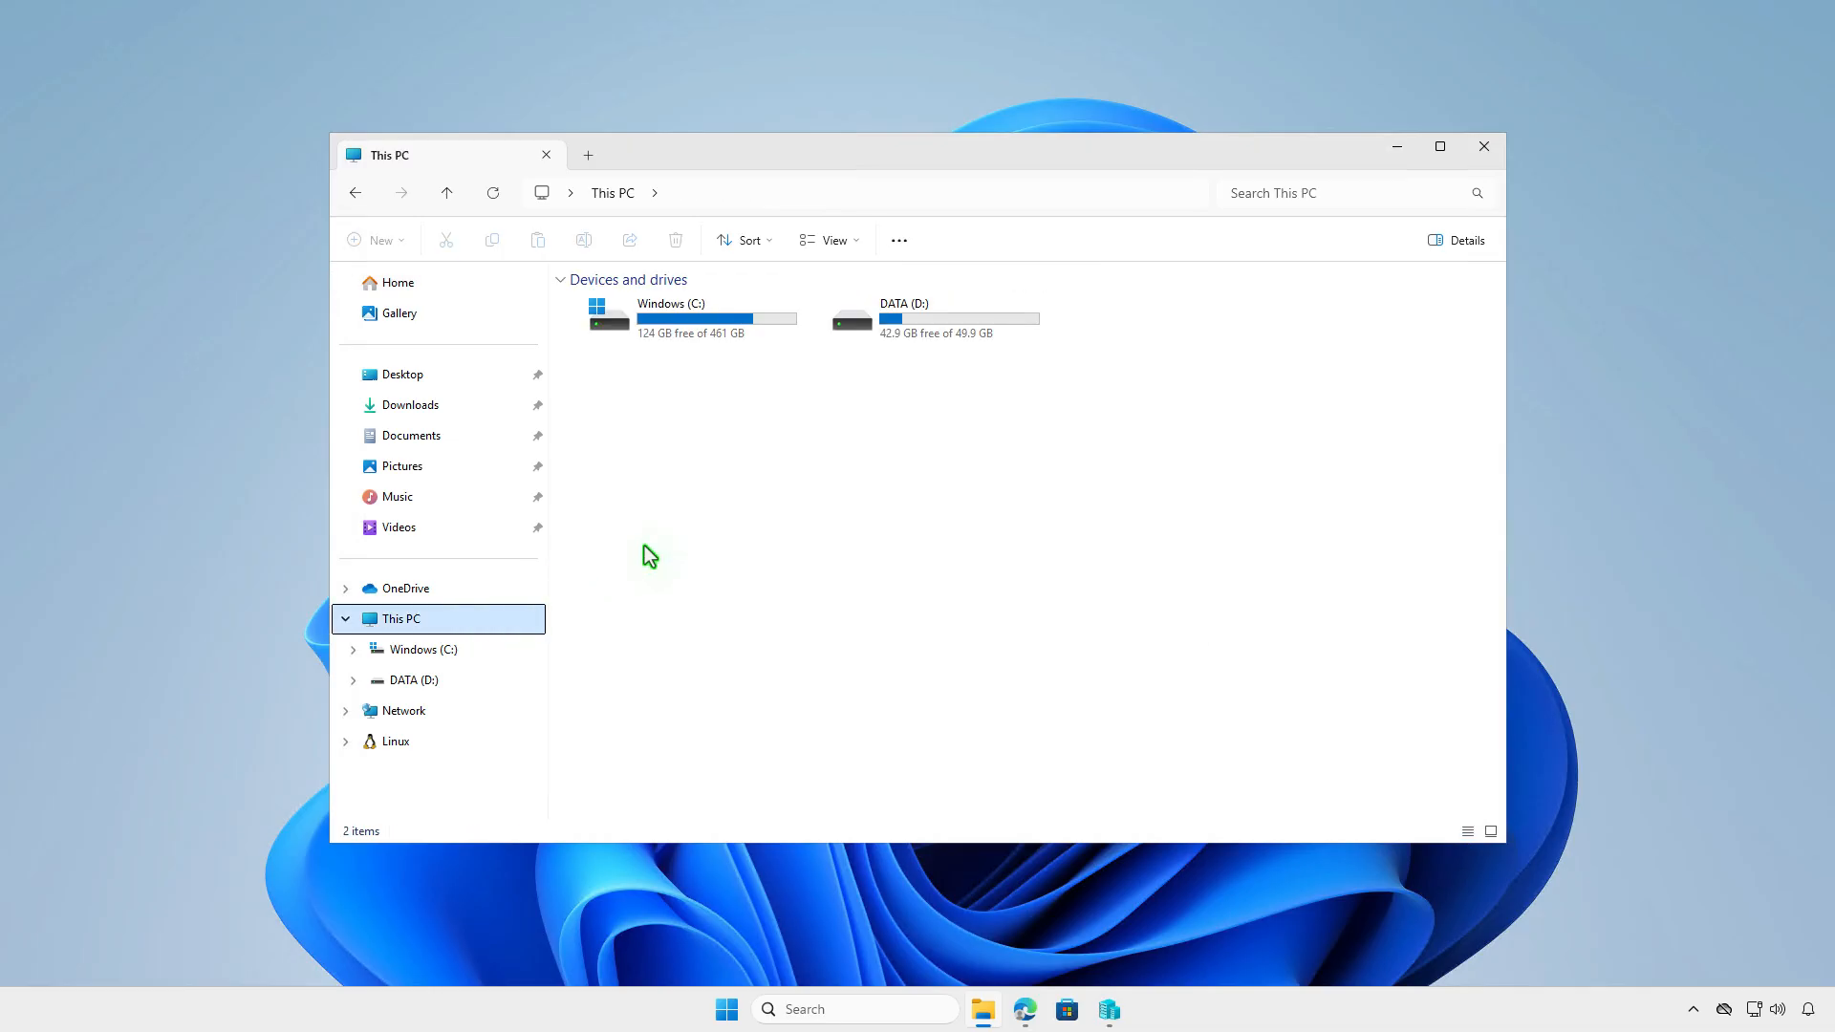
pyautogui.click(945, 336)
pyautogui.doubleClick(944, 334)
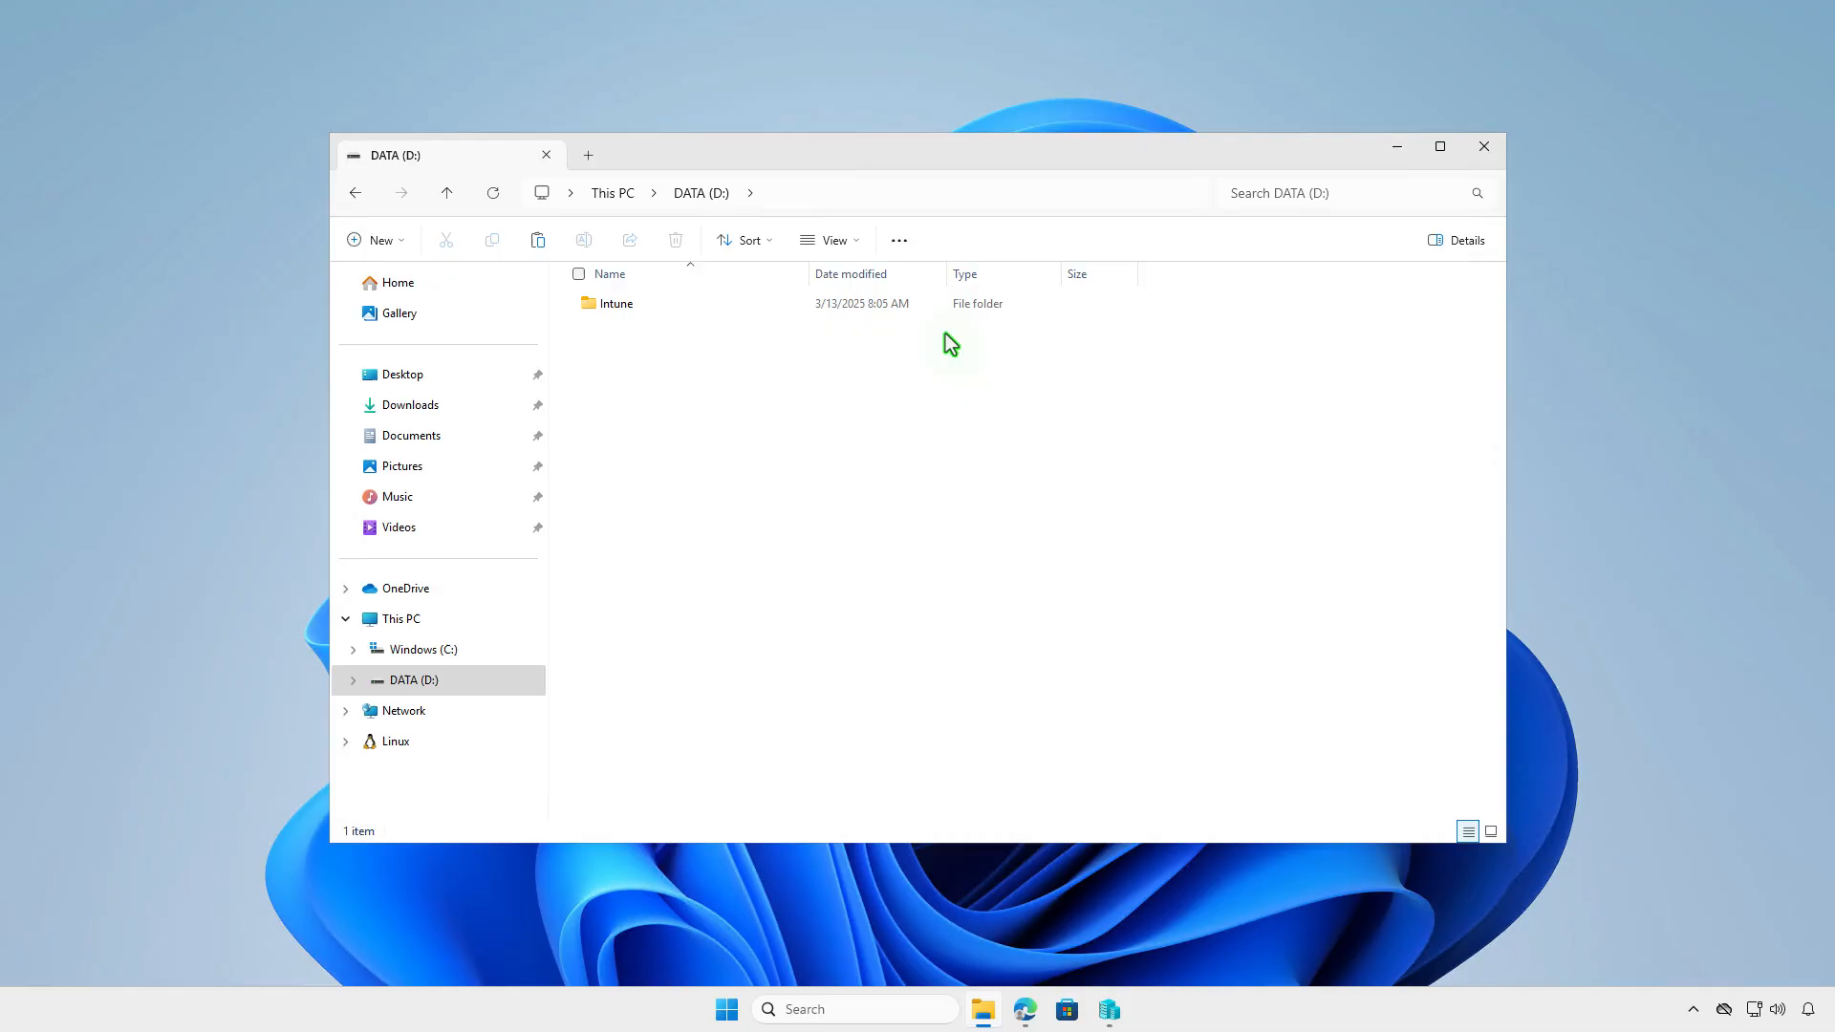
pyautogui.doubleClick(715, 308)
pyautogui.doubleClick(709, 308)
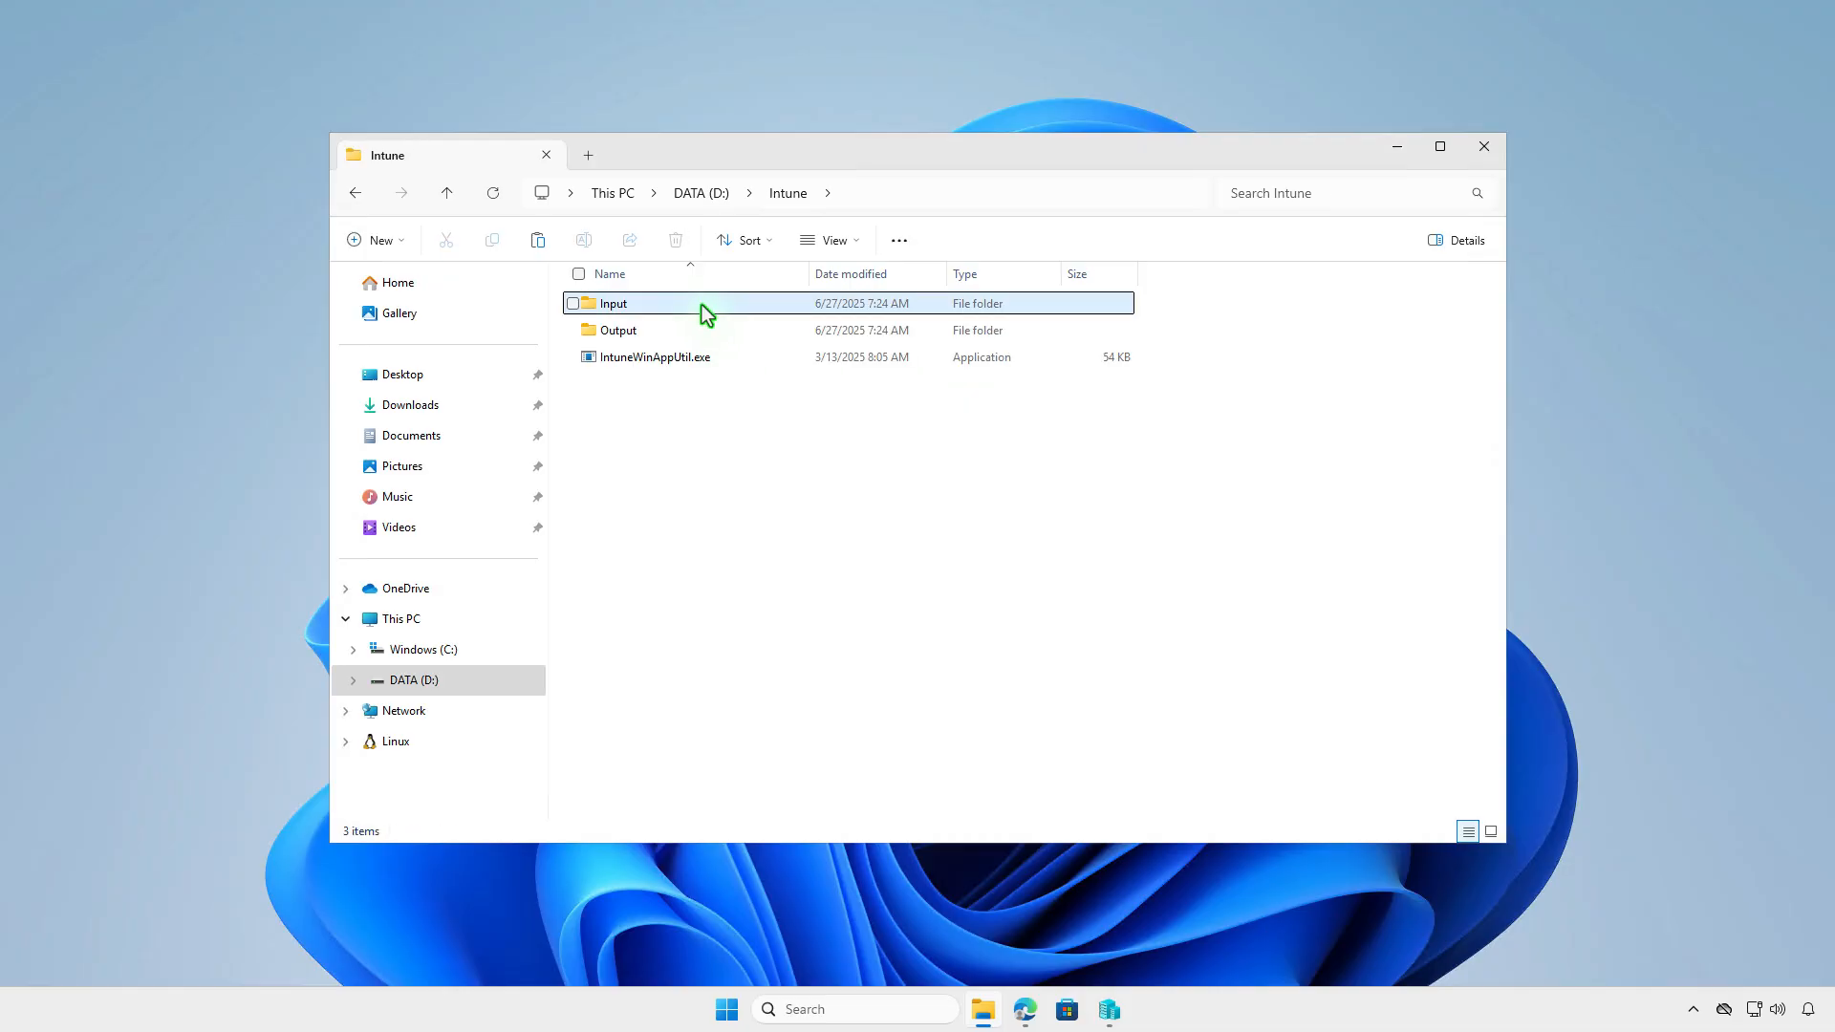
pyautogui.rightClick(725, 358)
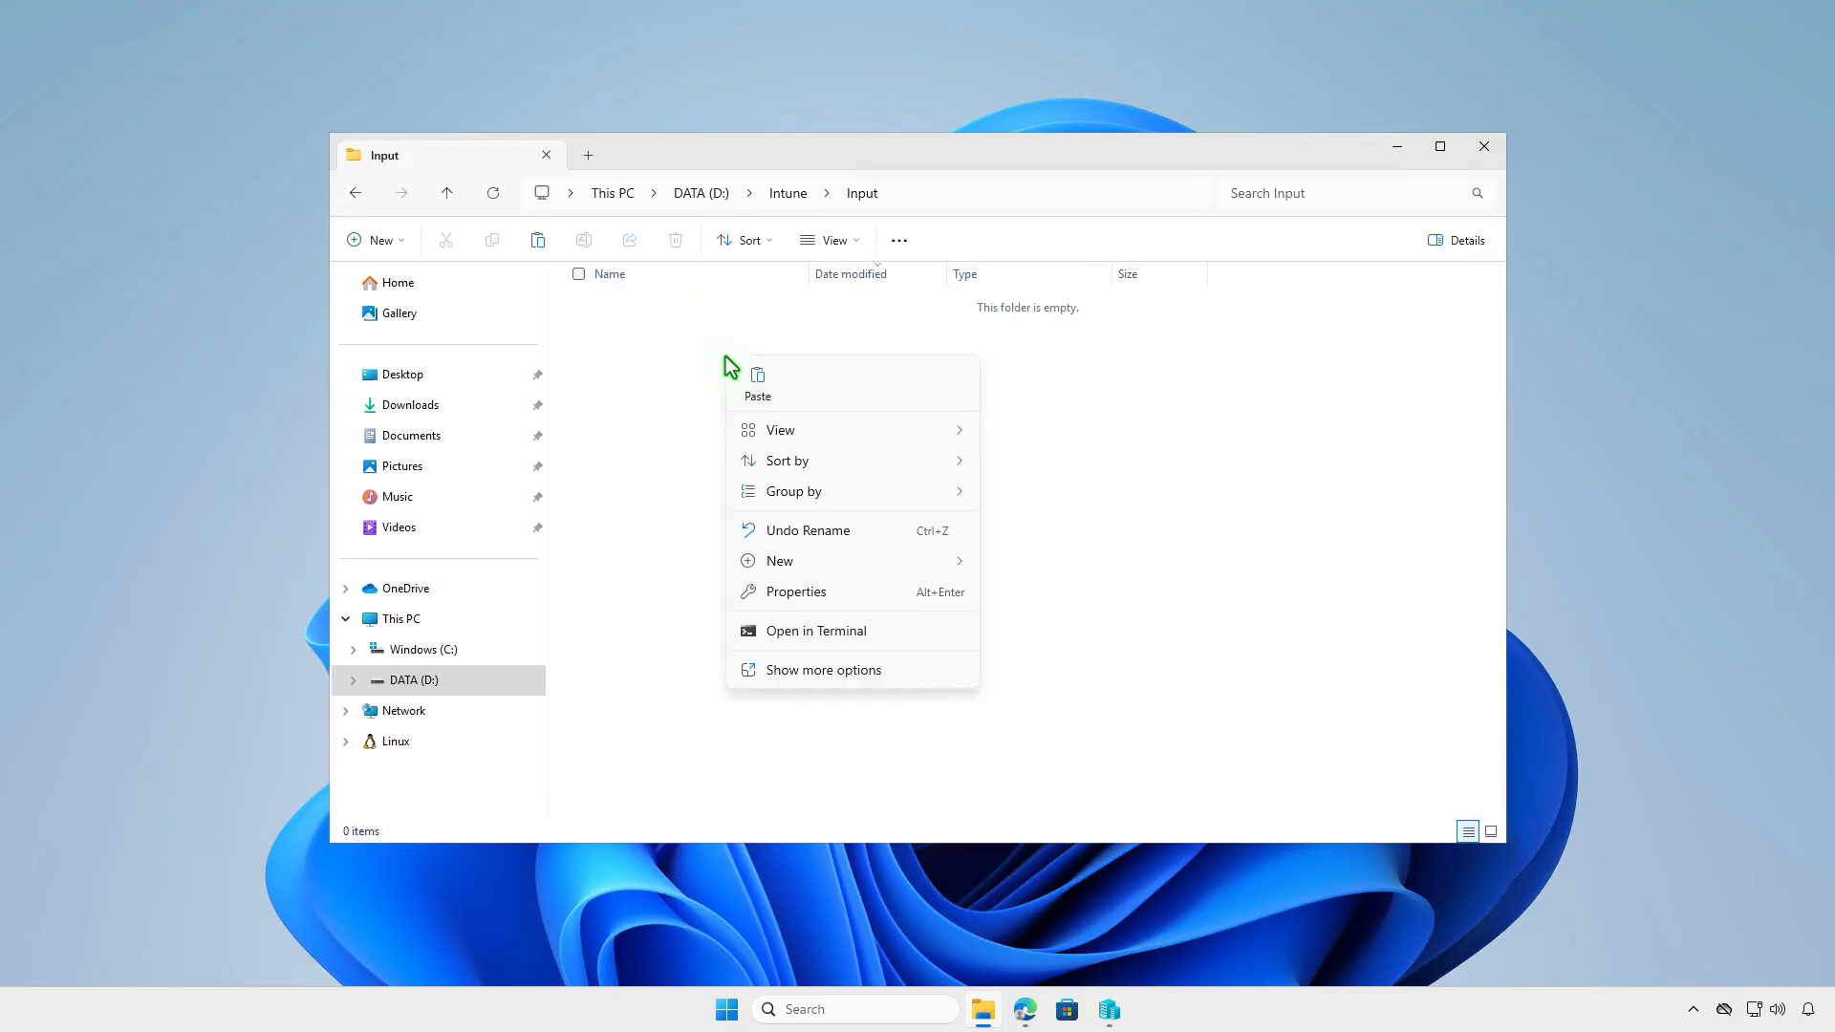
pyautogui.click(754, 385)
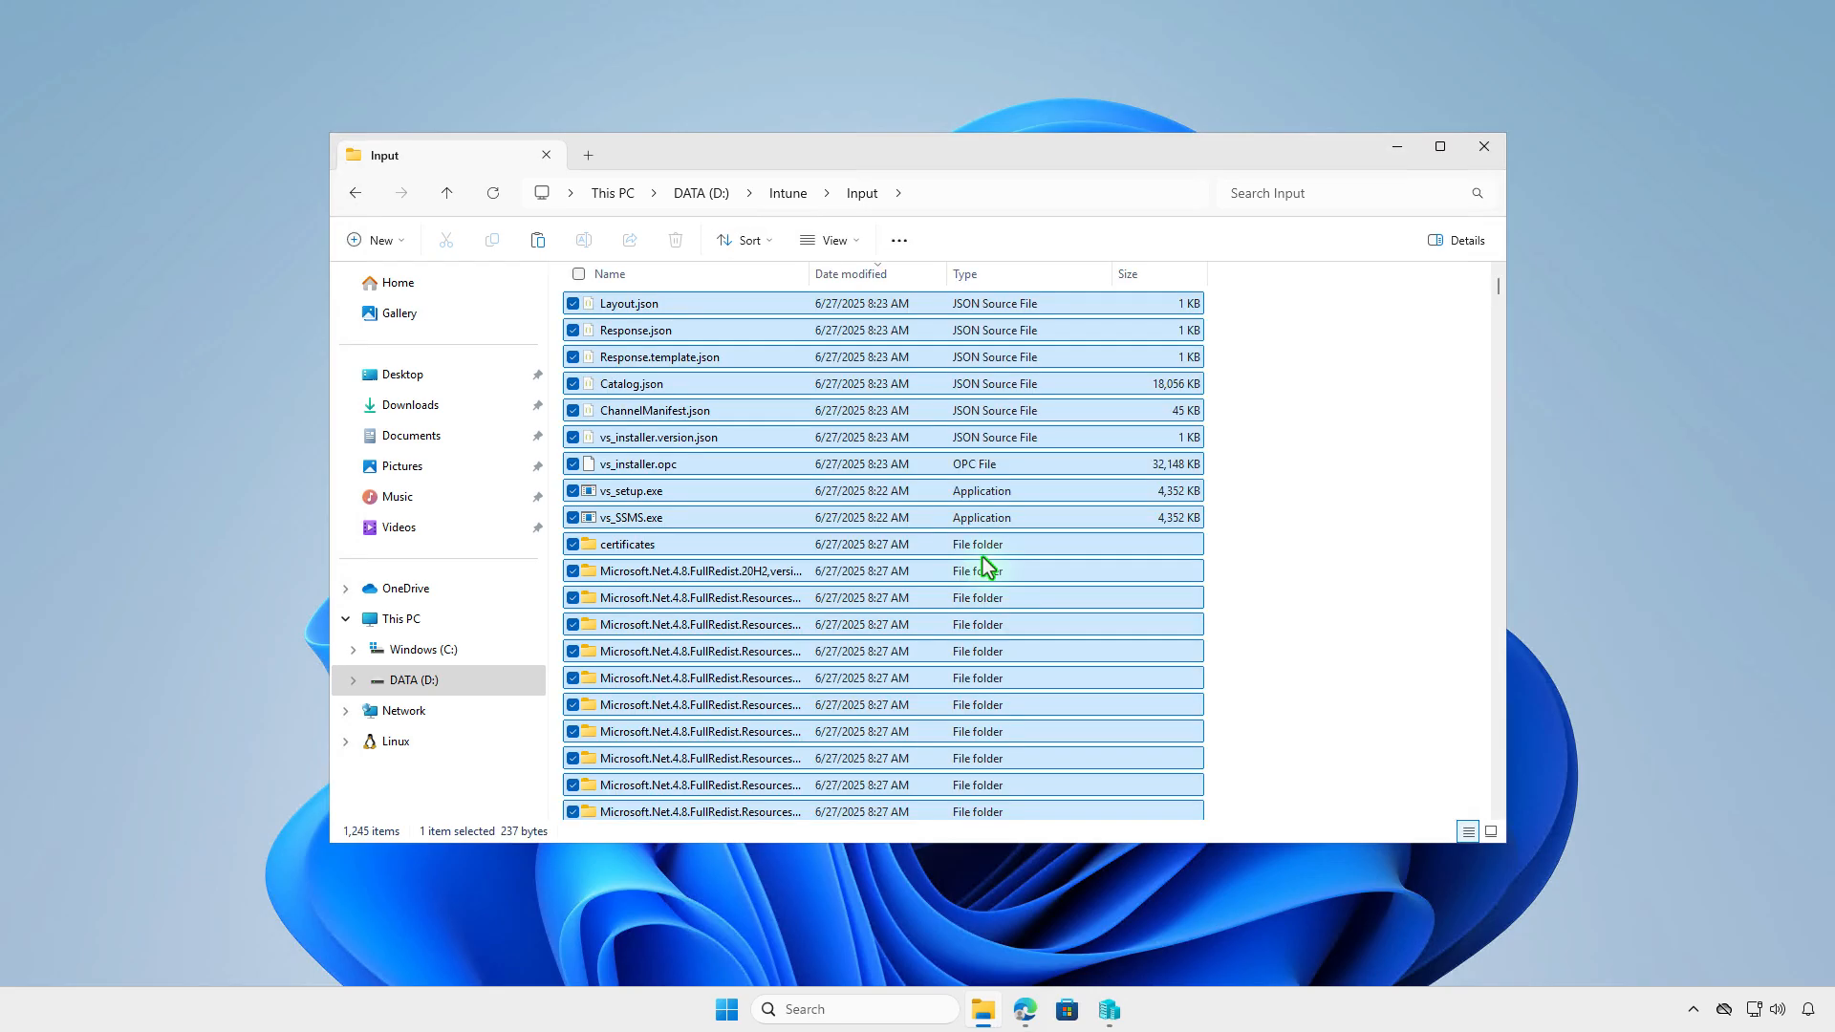
pyautogui.click(797, 198)
pyautogui.click(910, 476)
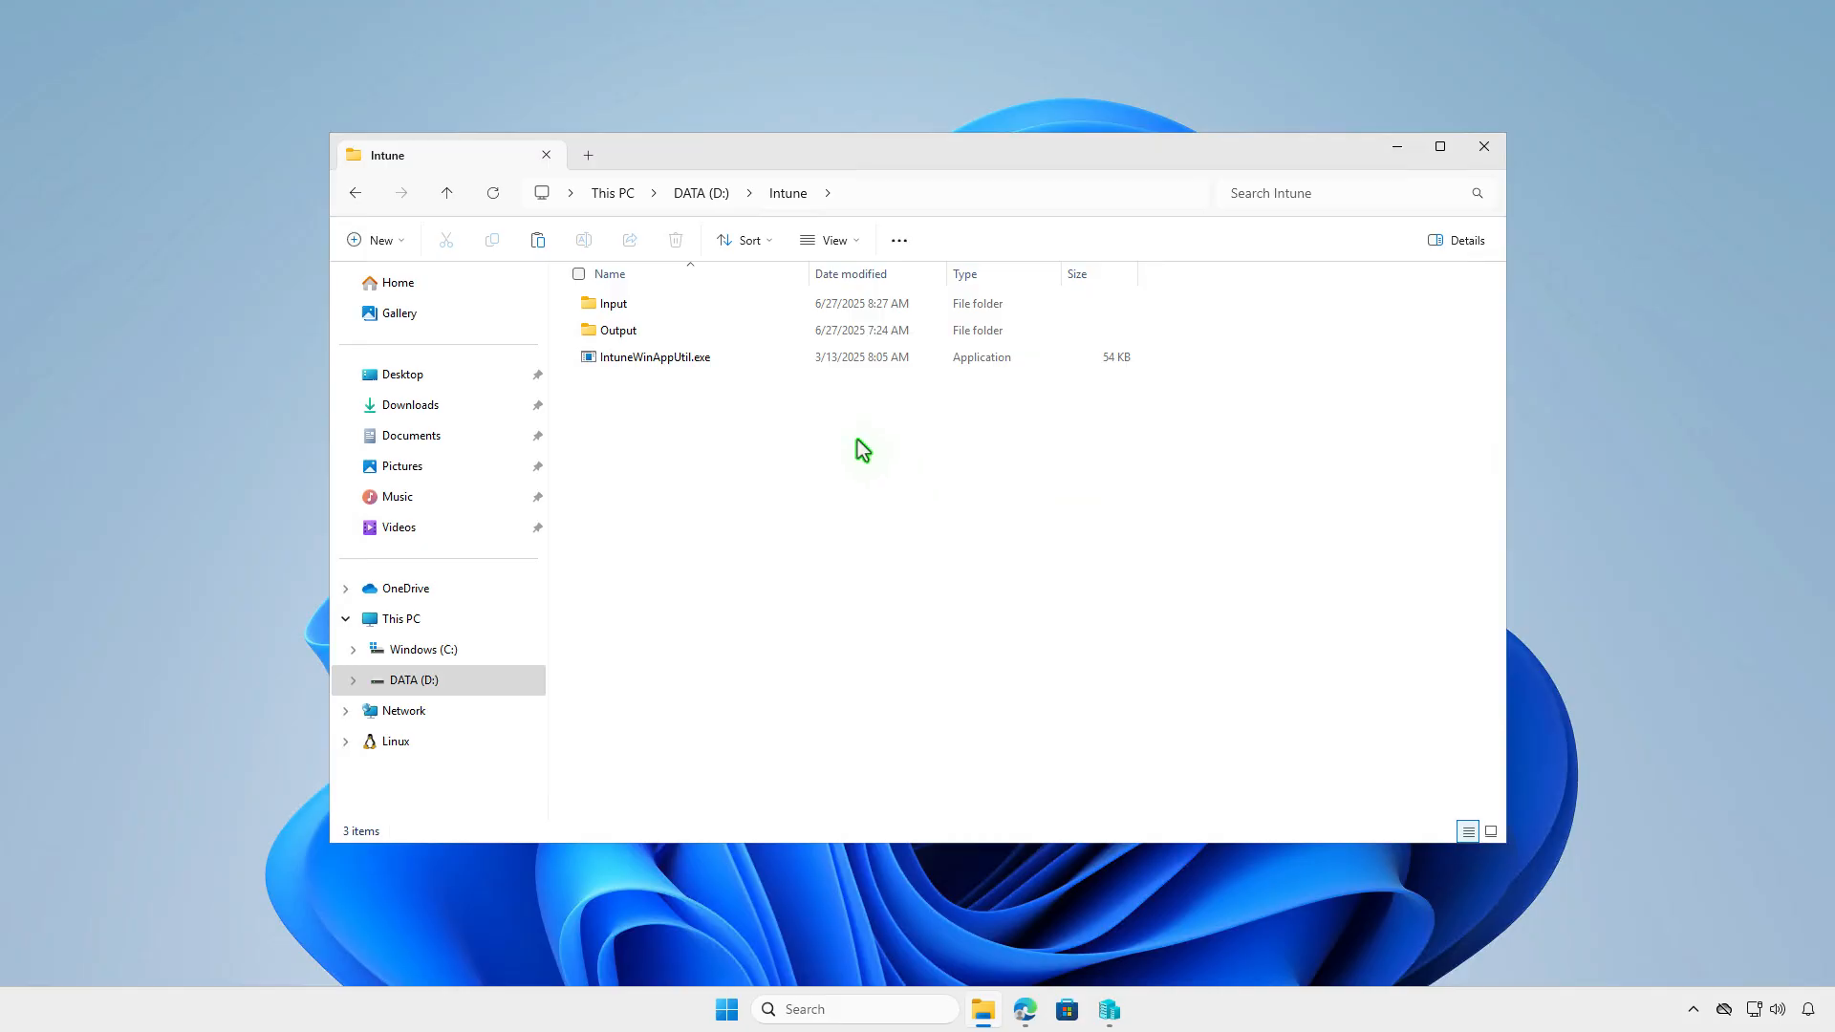
# Run IntuneWinAppUtil.exe and enter the copied path "D:\Intune\Input" as the source folder.
pyautogui.doubleClick(747, 367)
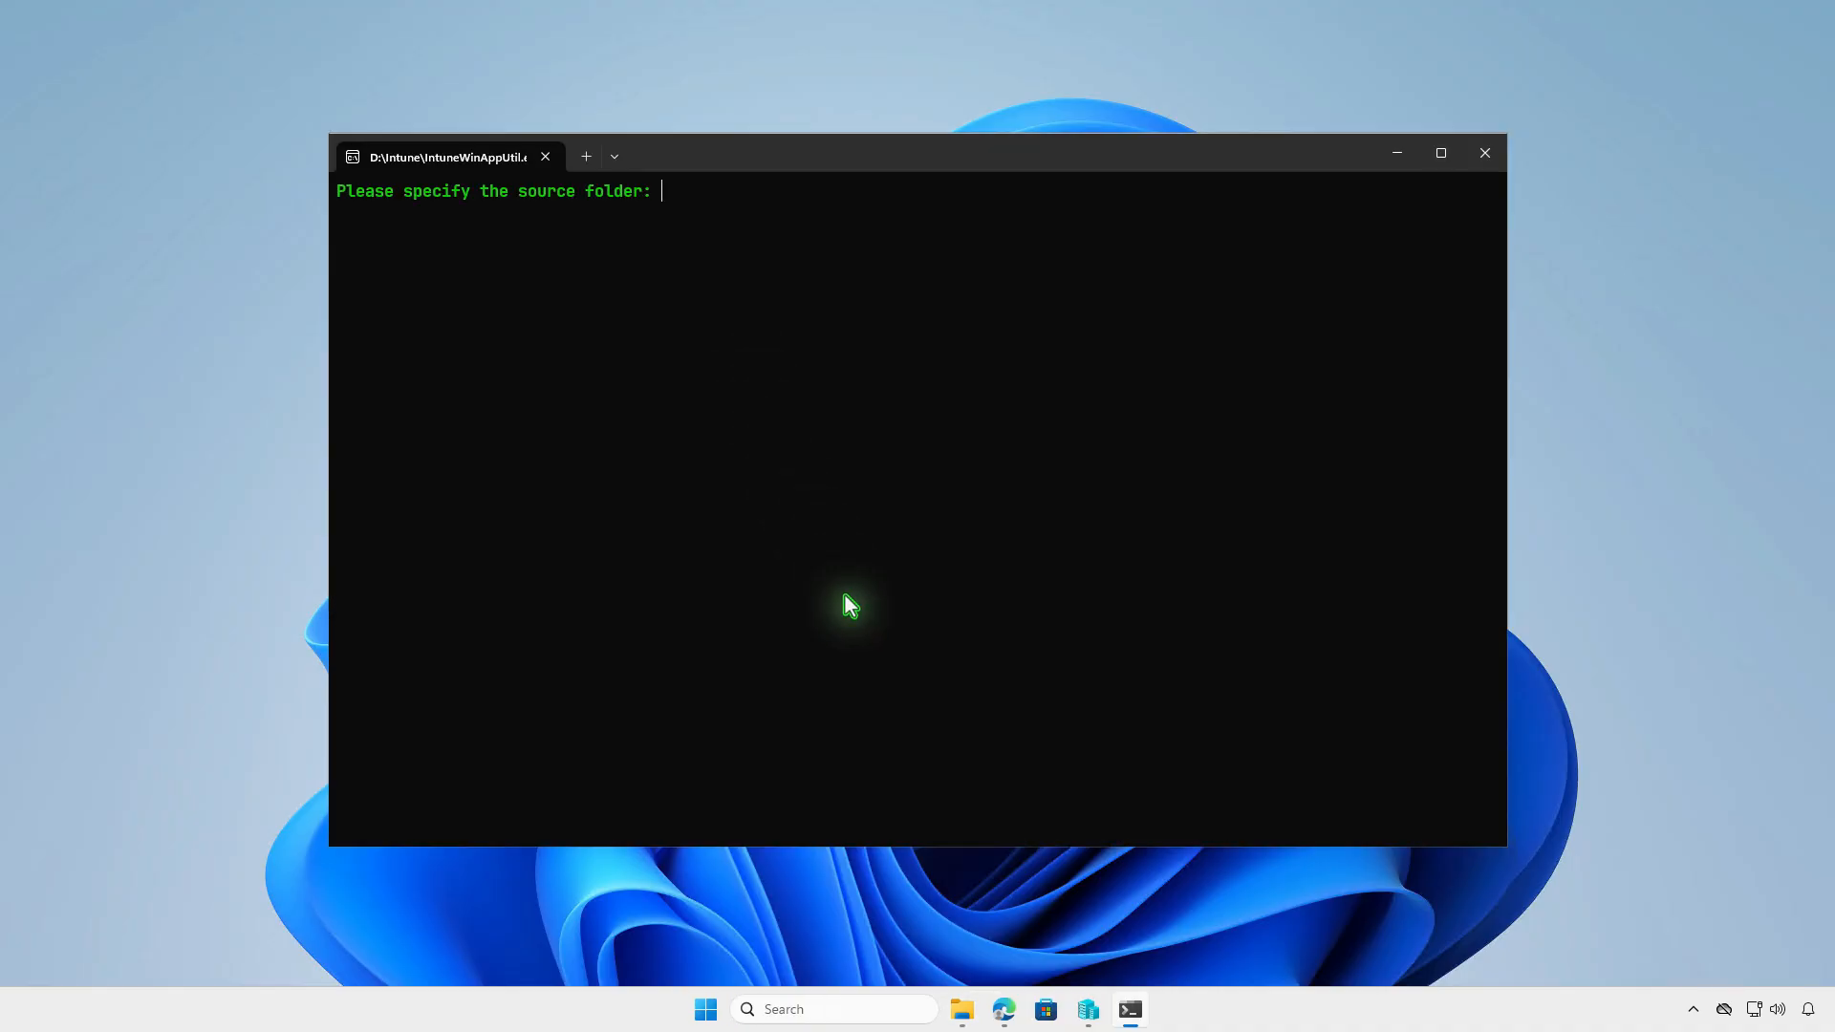
pyautogui.click(962, 1010)
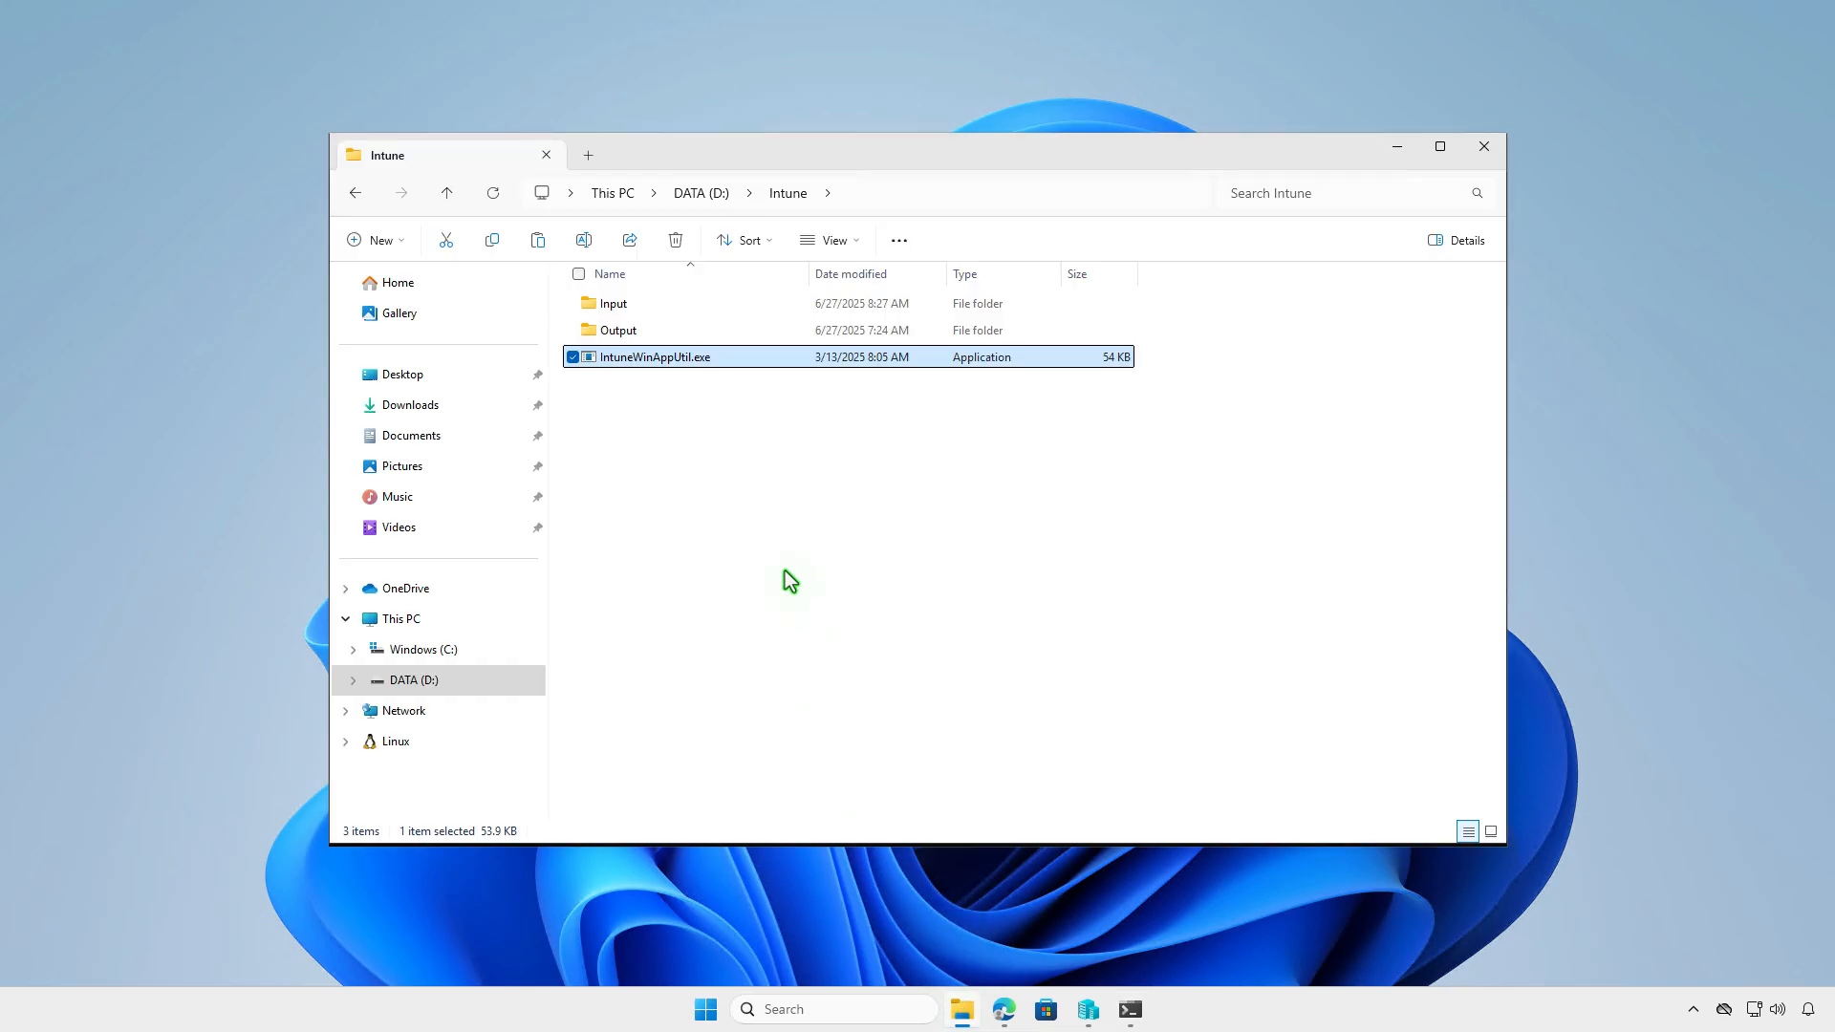
pyautogui.rightClick(709, 303)
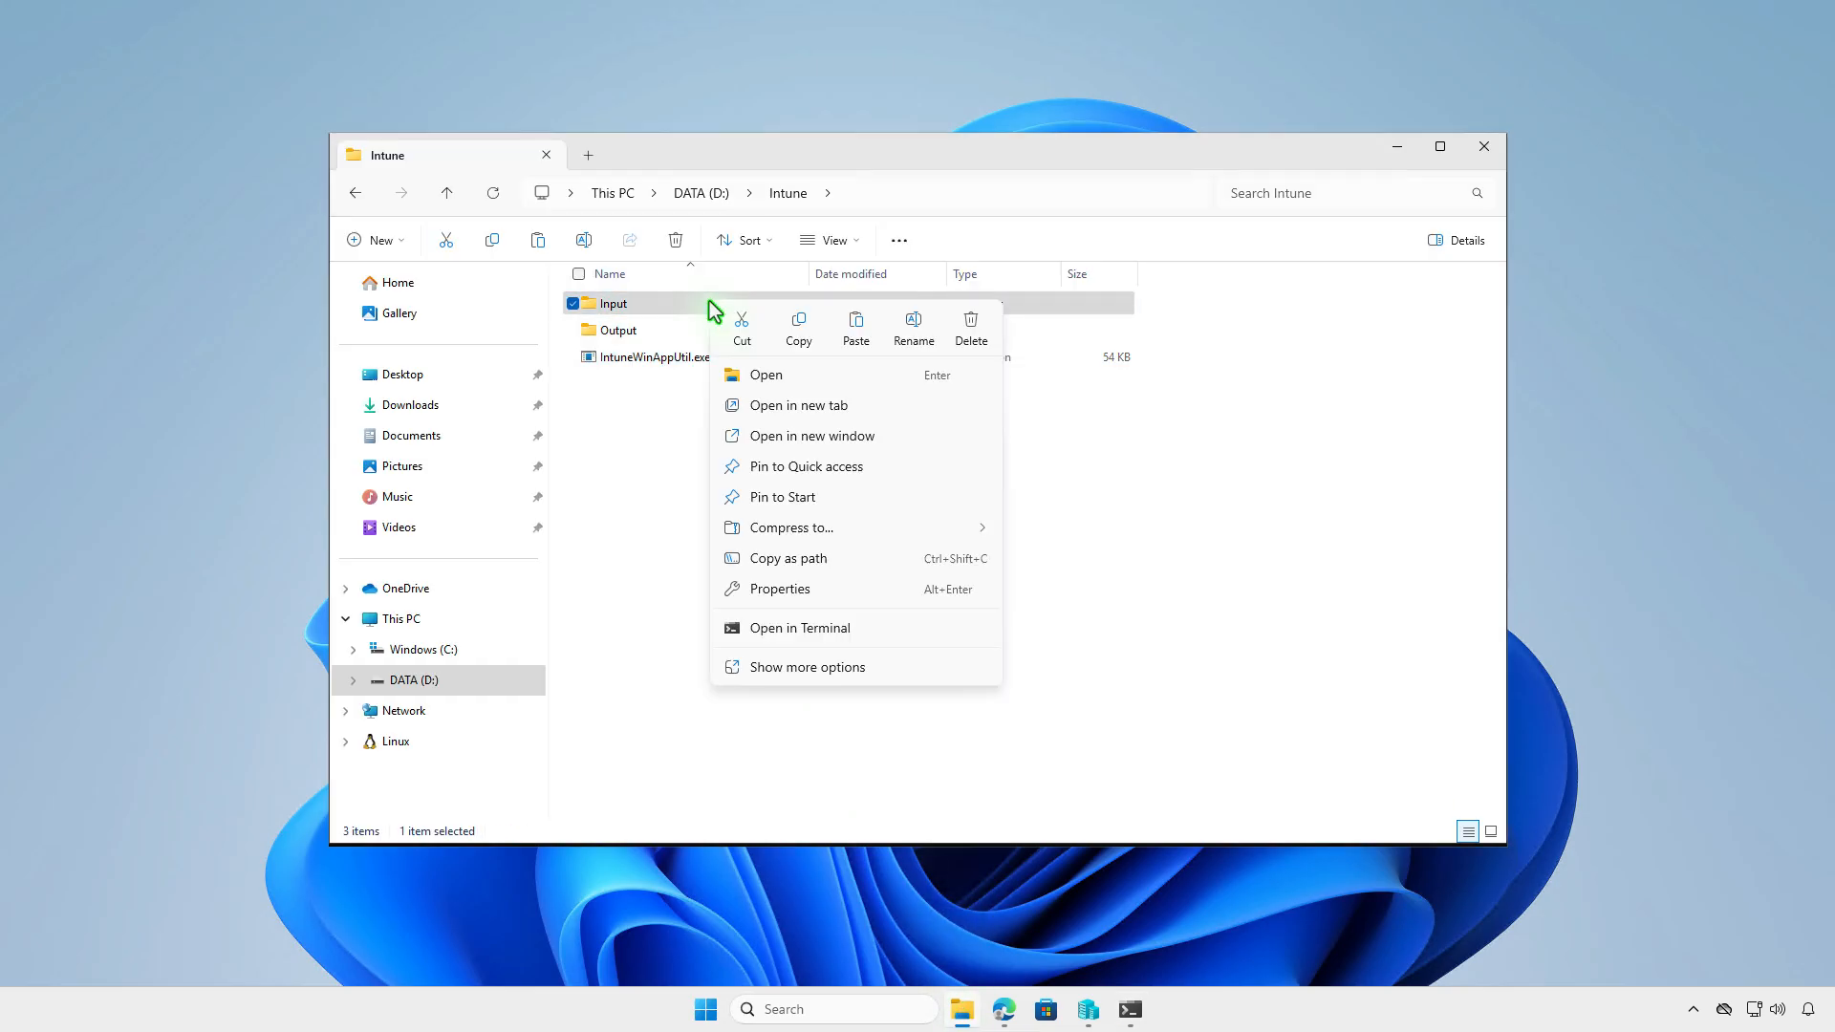
pyautogui.click(833, 558)
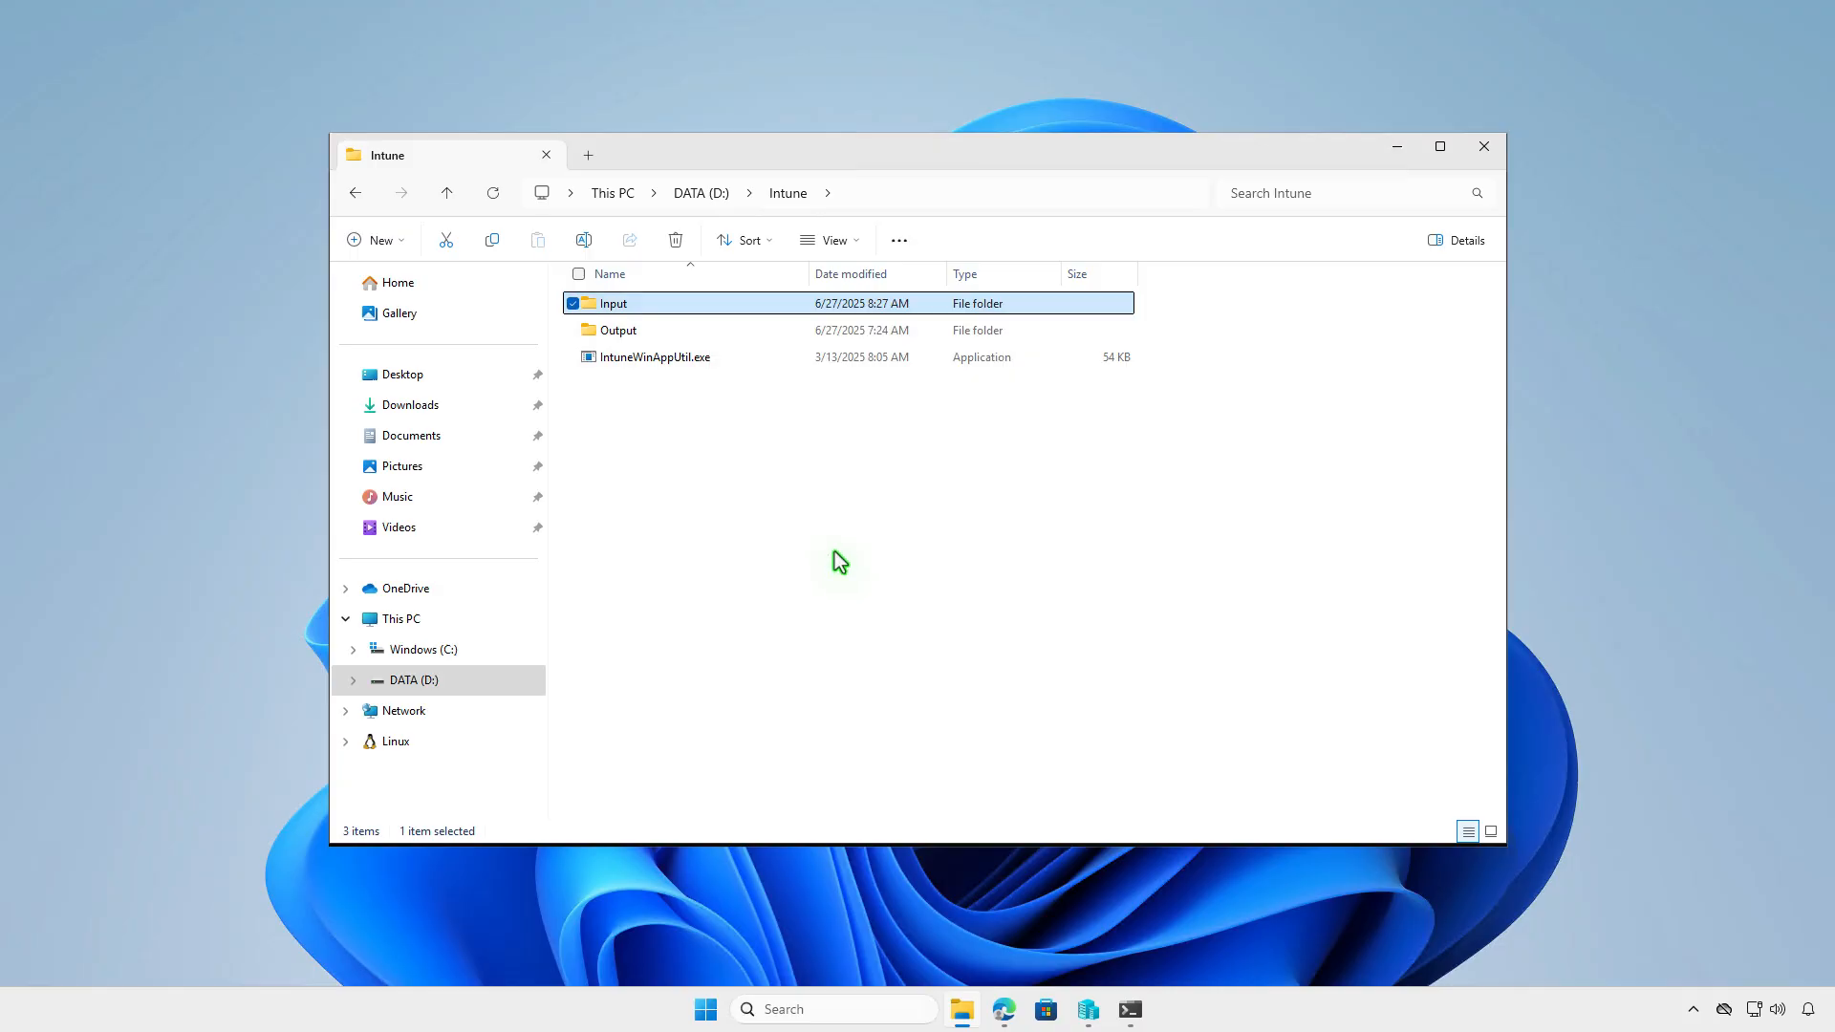
pyautogui.click(1130, 1009)
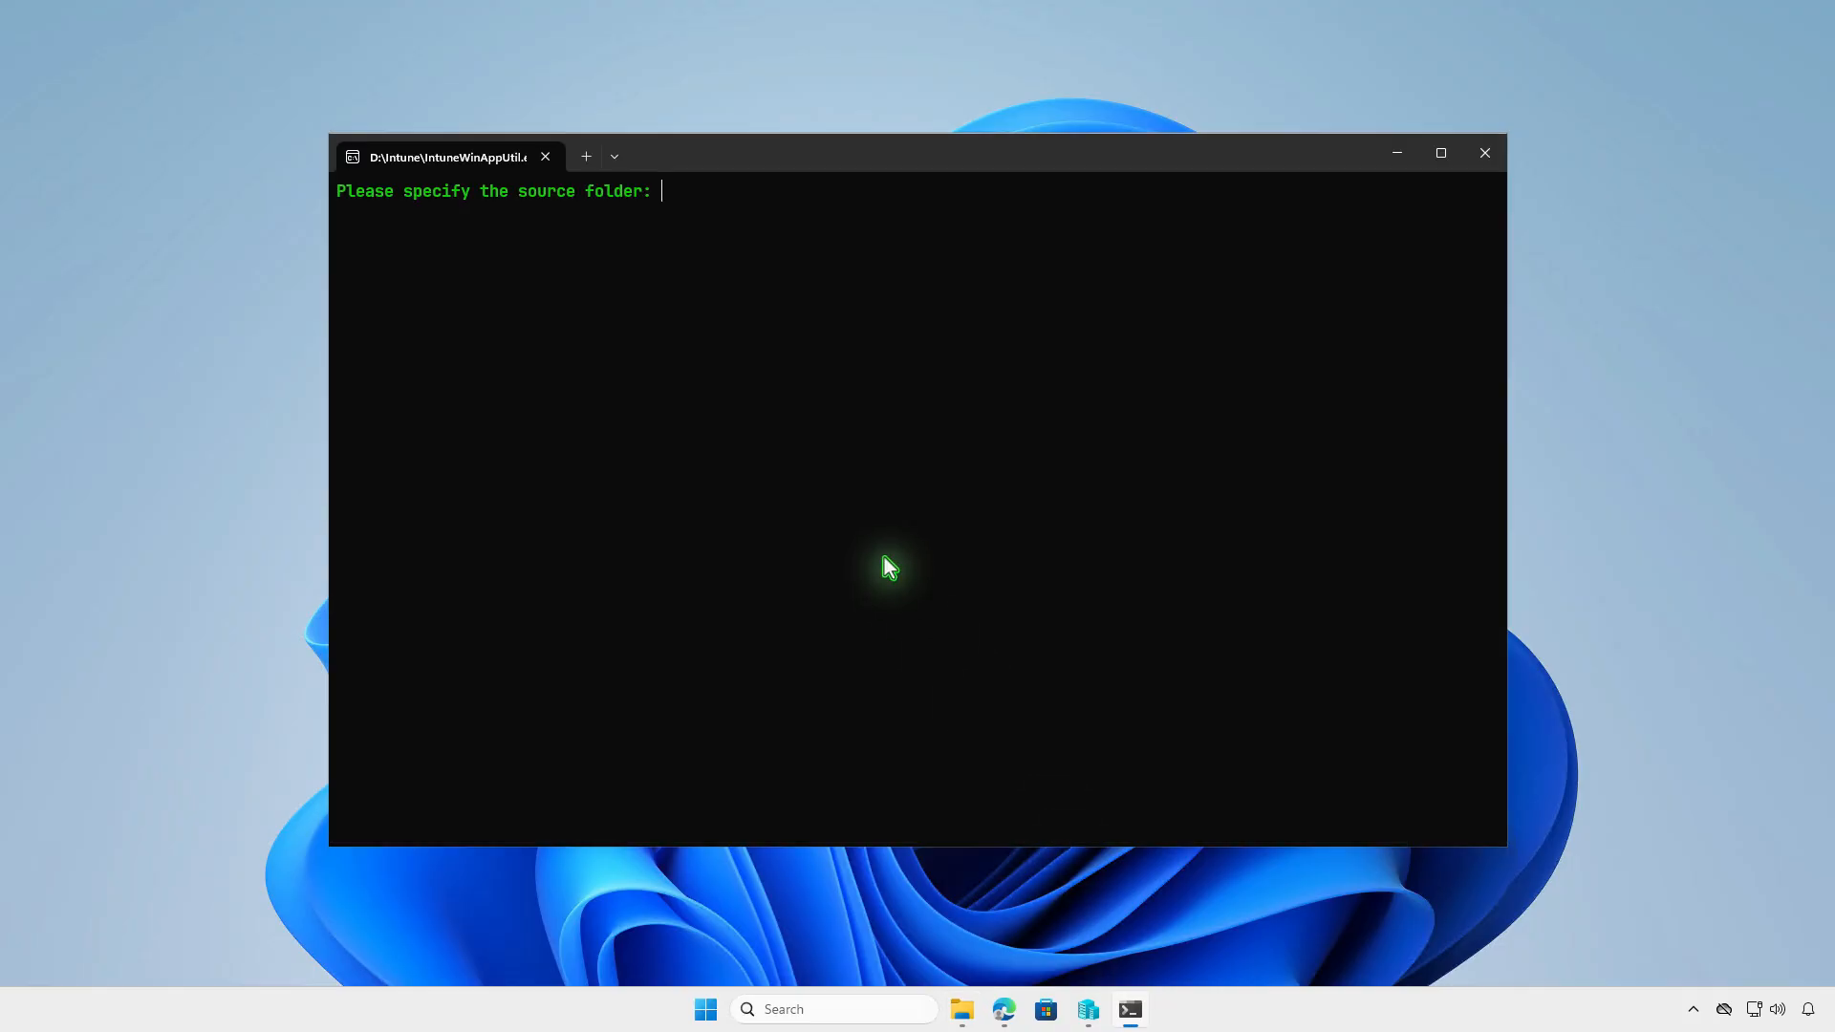
pyautogui.rightClick(884, 556)
pyautogui.press('Return')
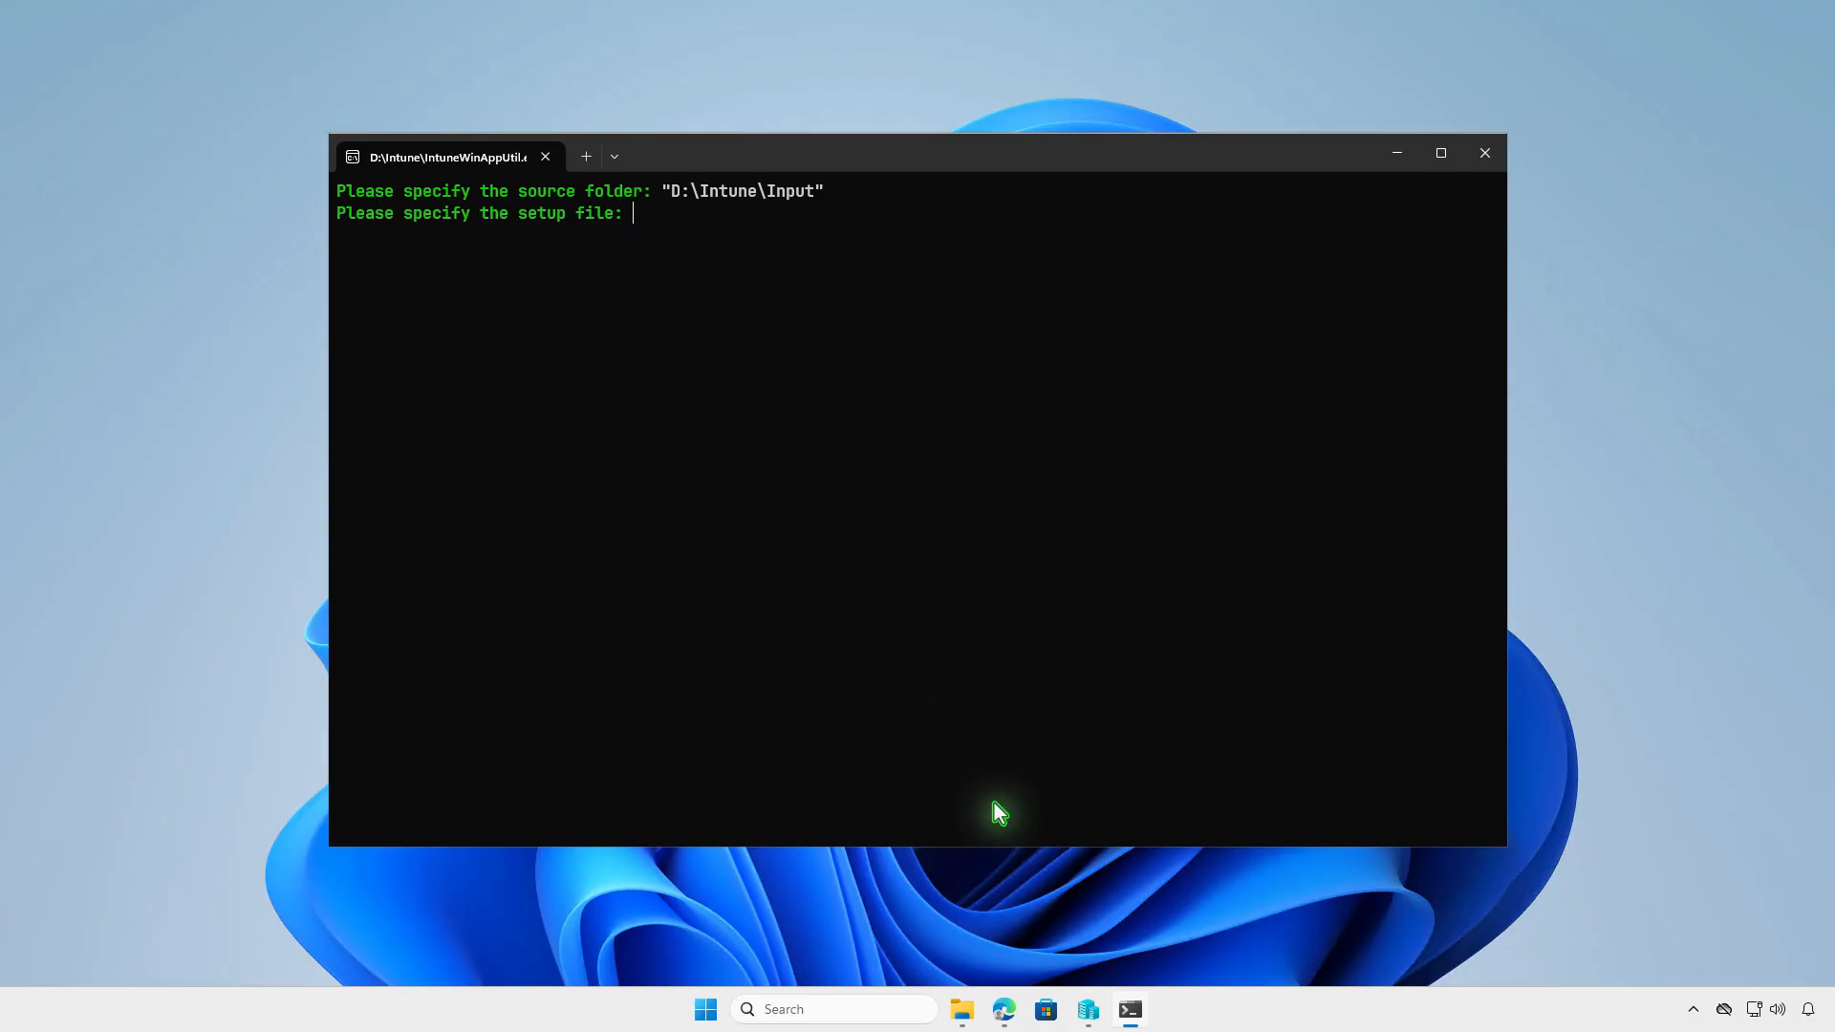
# Copy the path of vs_setup.exe in the Input folder and enter "D:\Intune\Input\vs_setup.exe" as the setup file in IntuneWinAppUtil.
pyautogui.click(961, 1009)
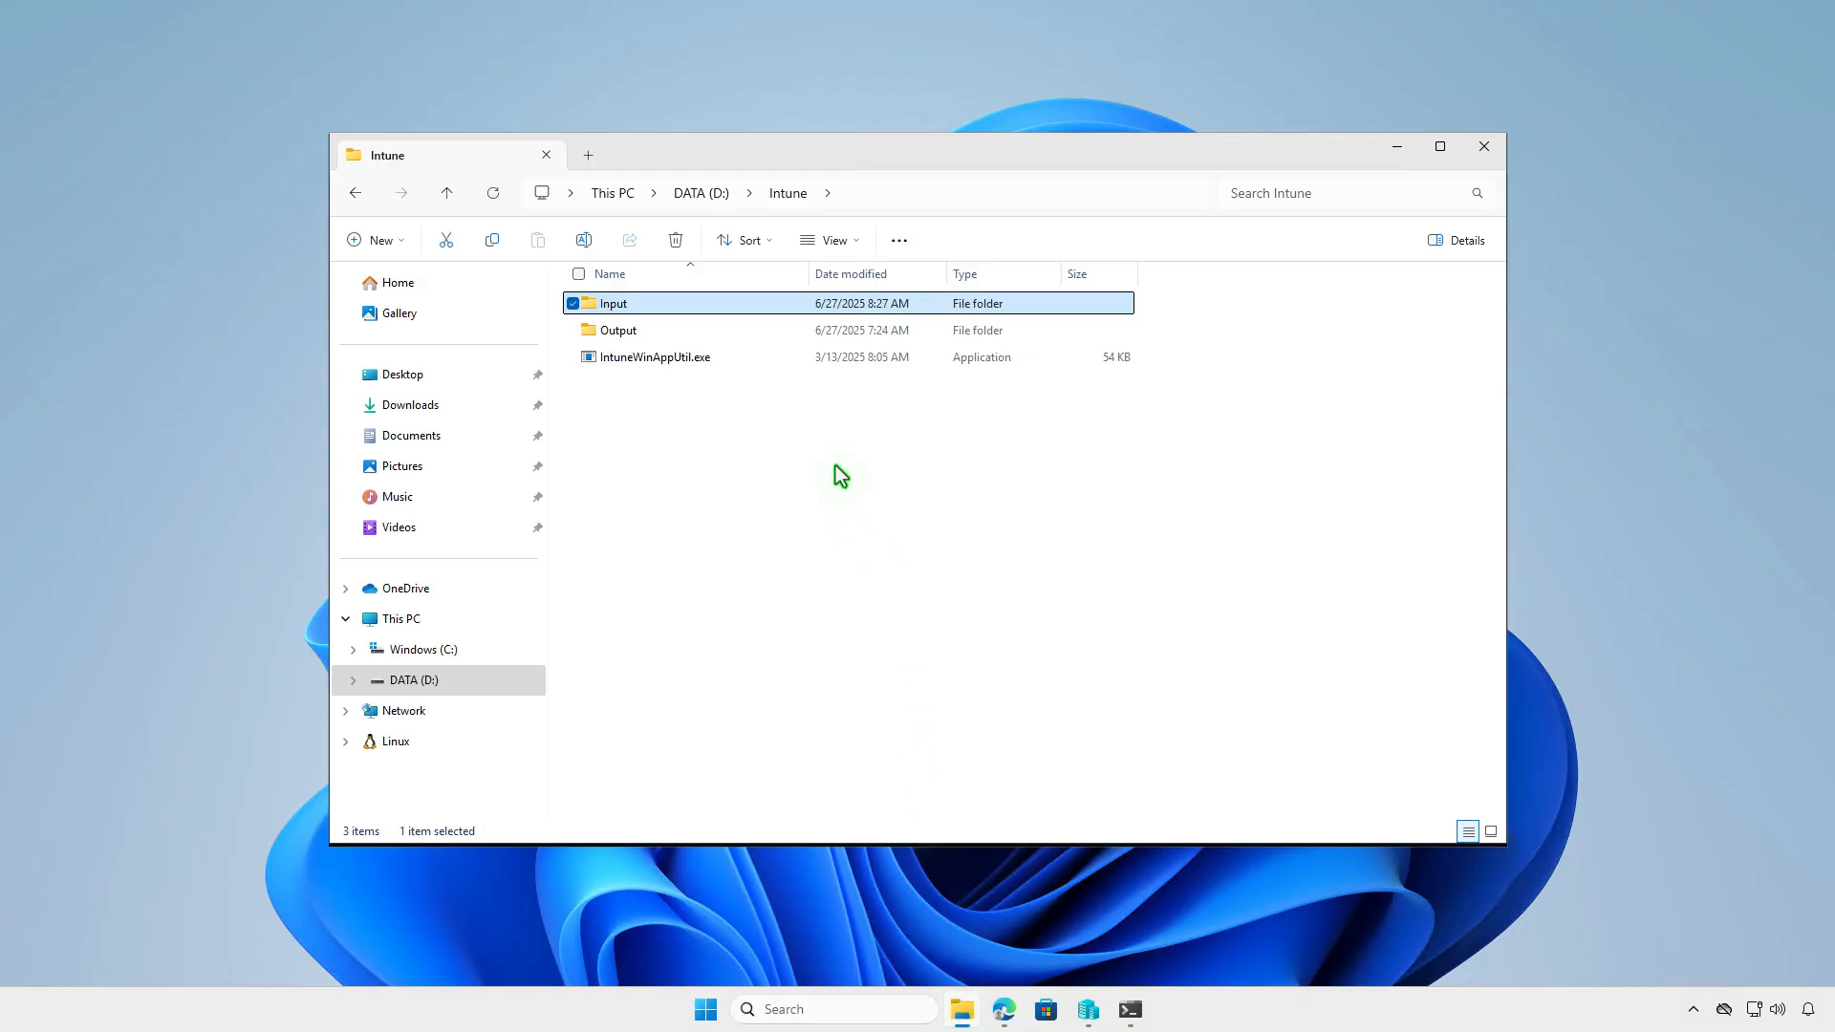
pyautogui.doubleClick(764, 304)
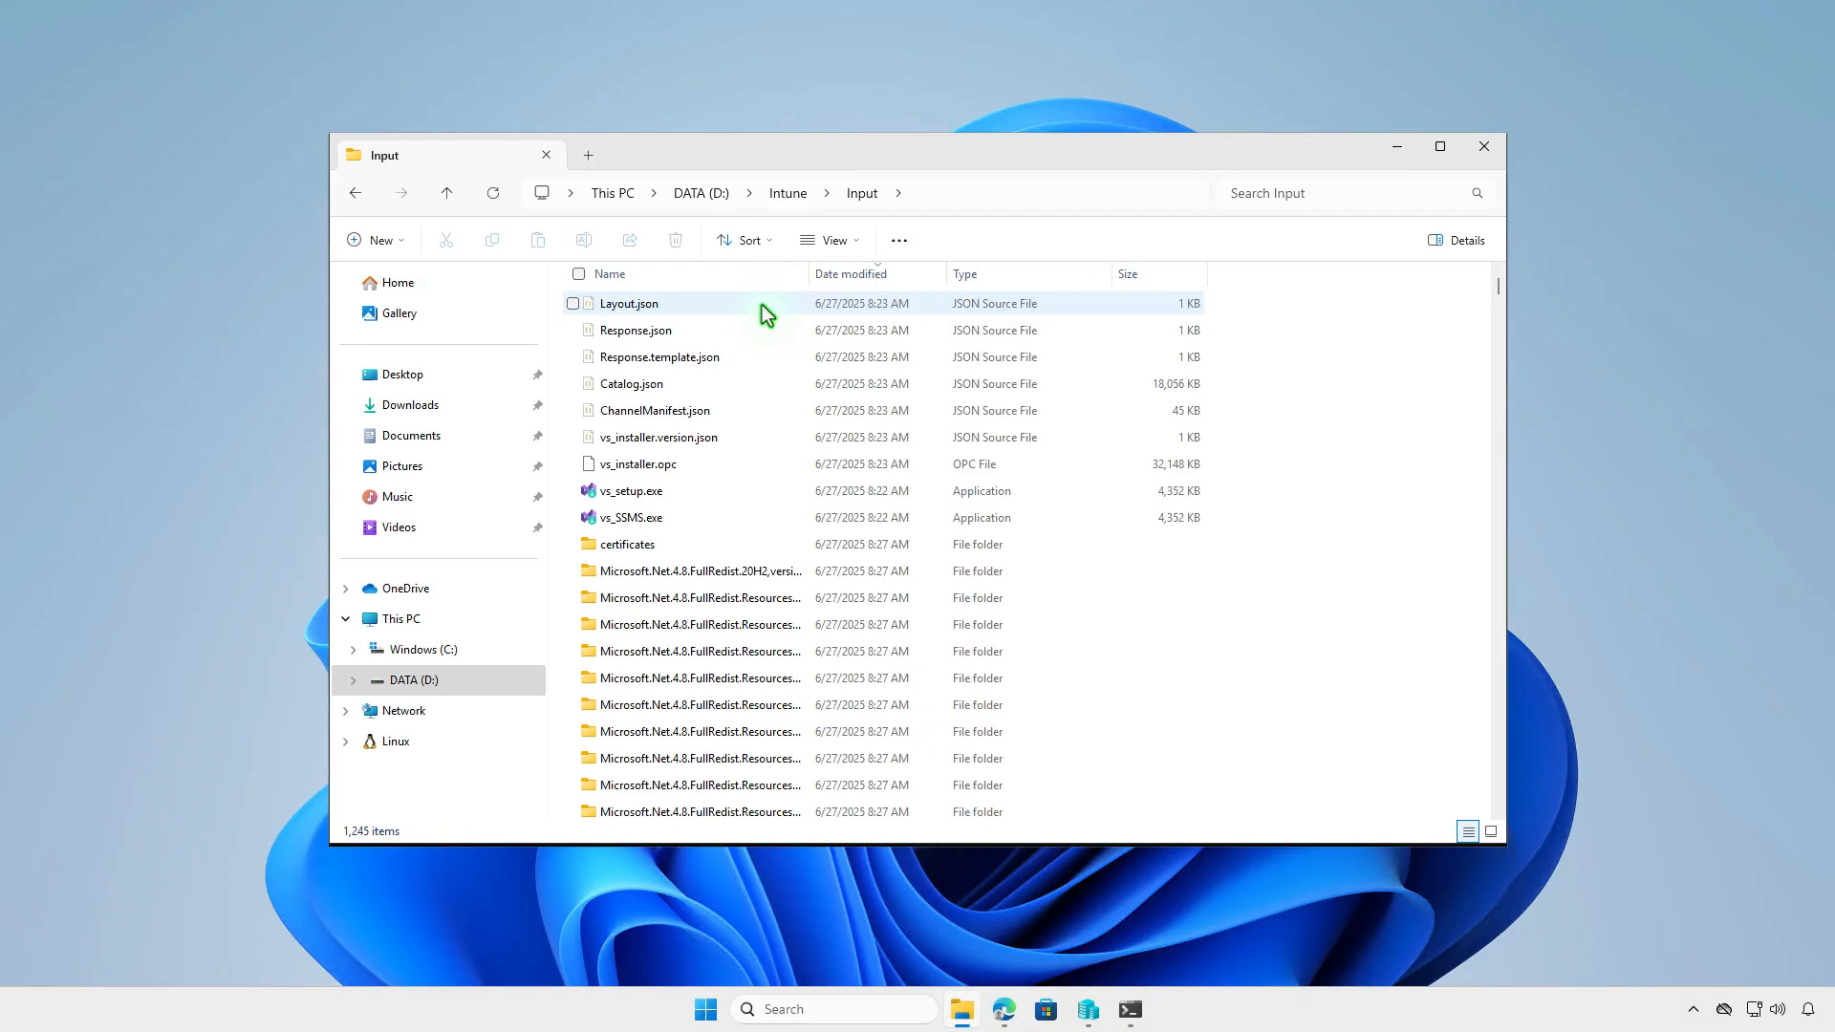
pyautogui.click(688, 493)
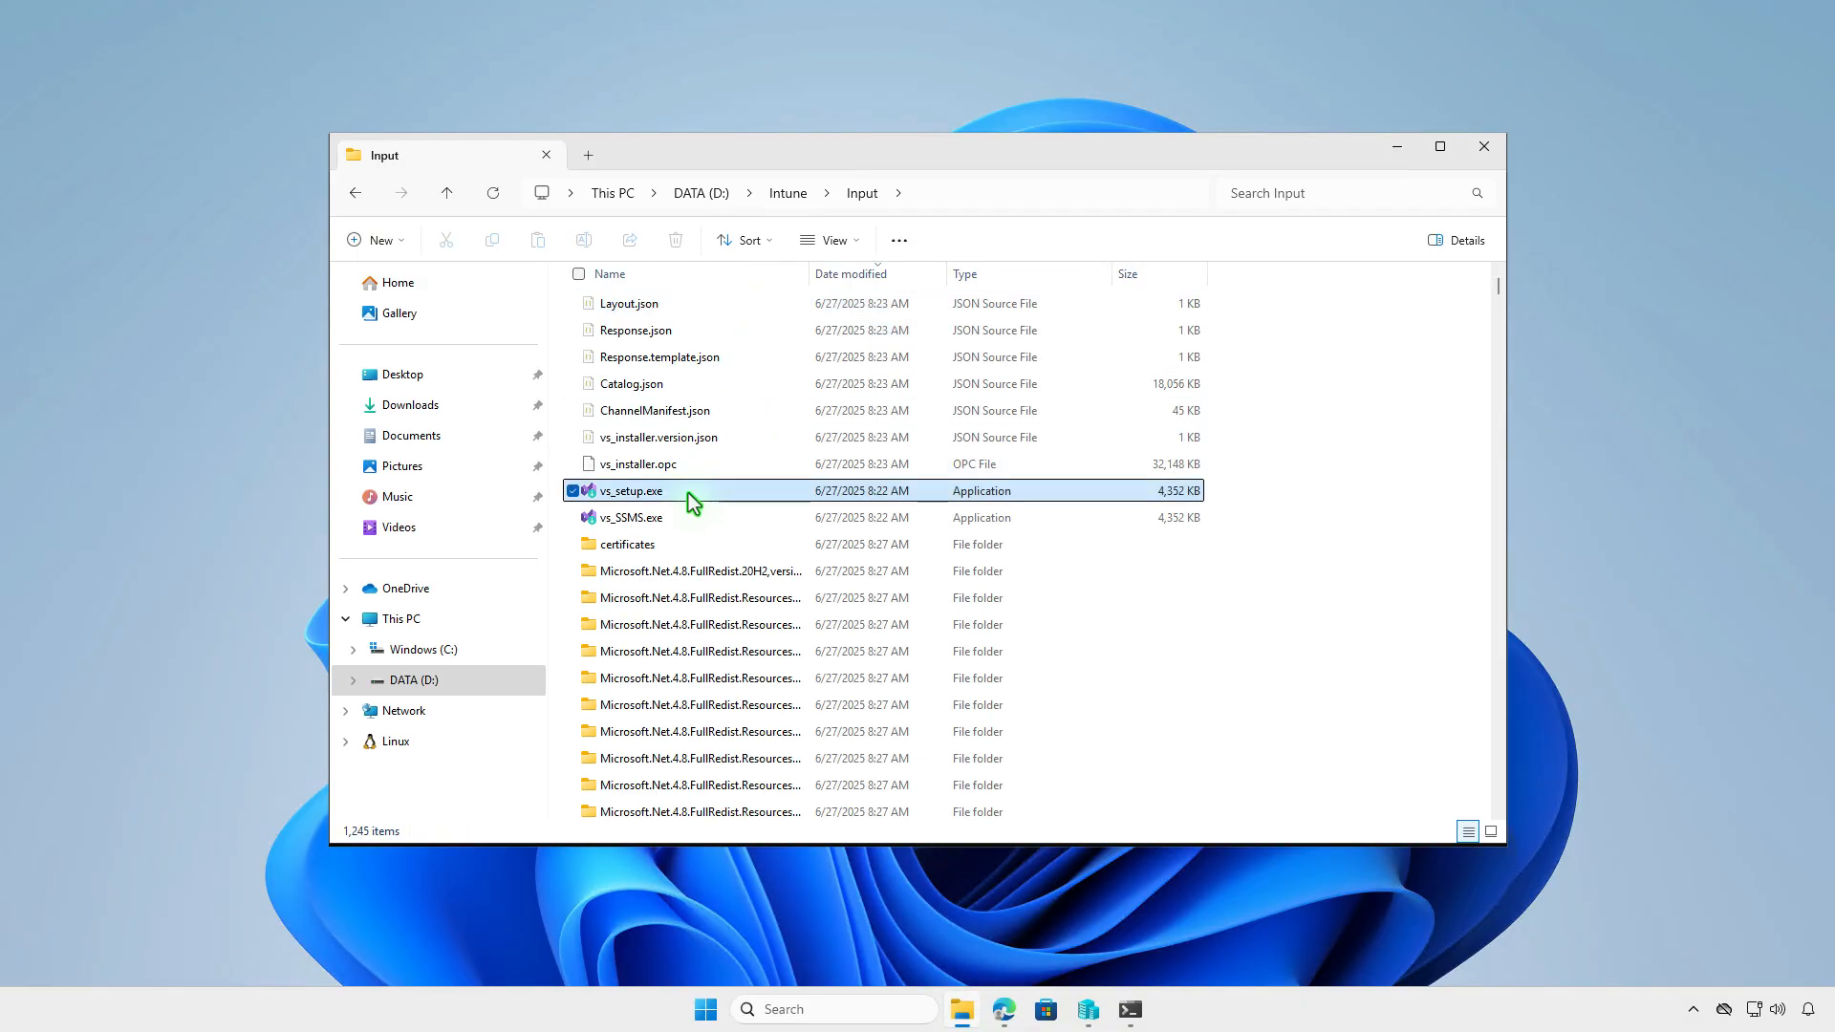
pyautogui.rightClick(688, 491)
pyautogui.click(817, 781)
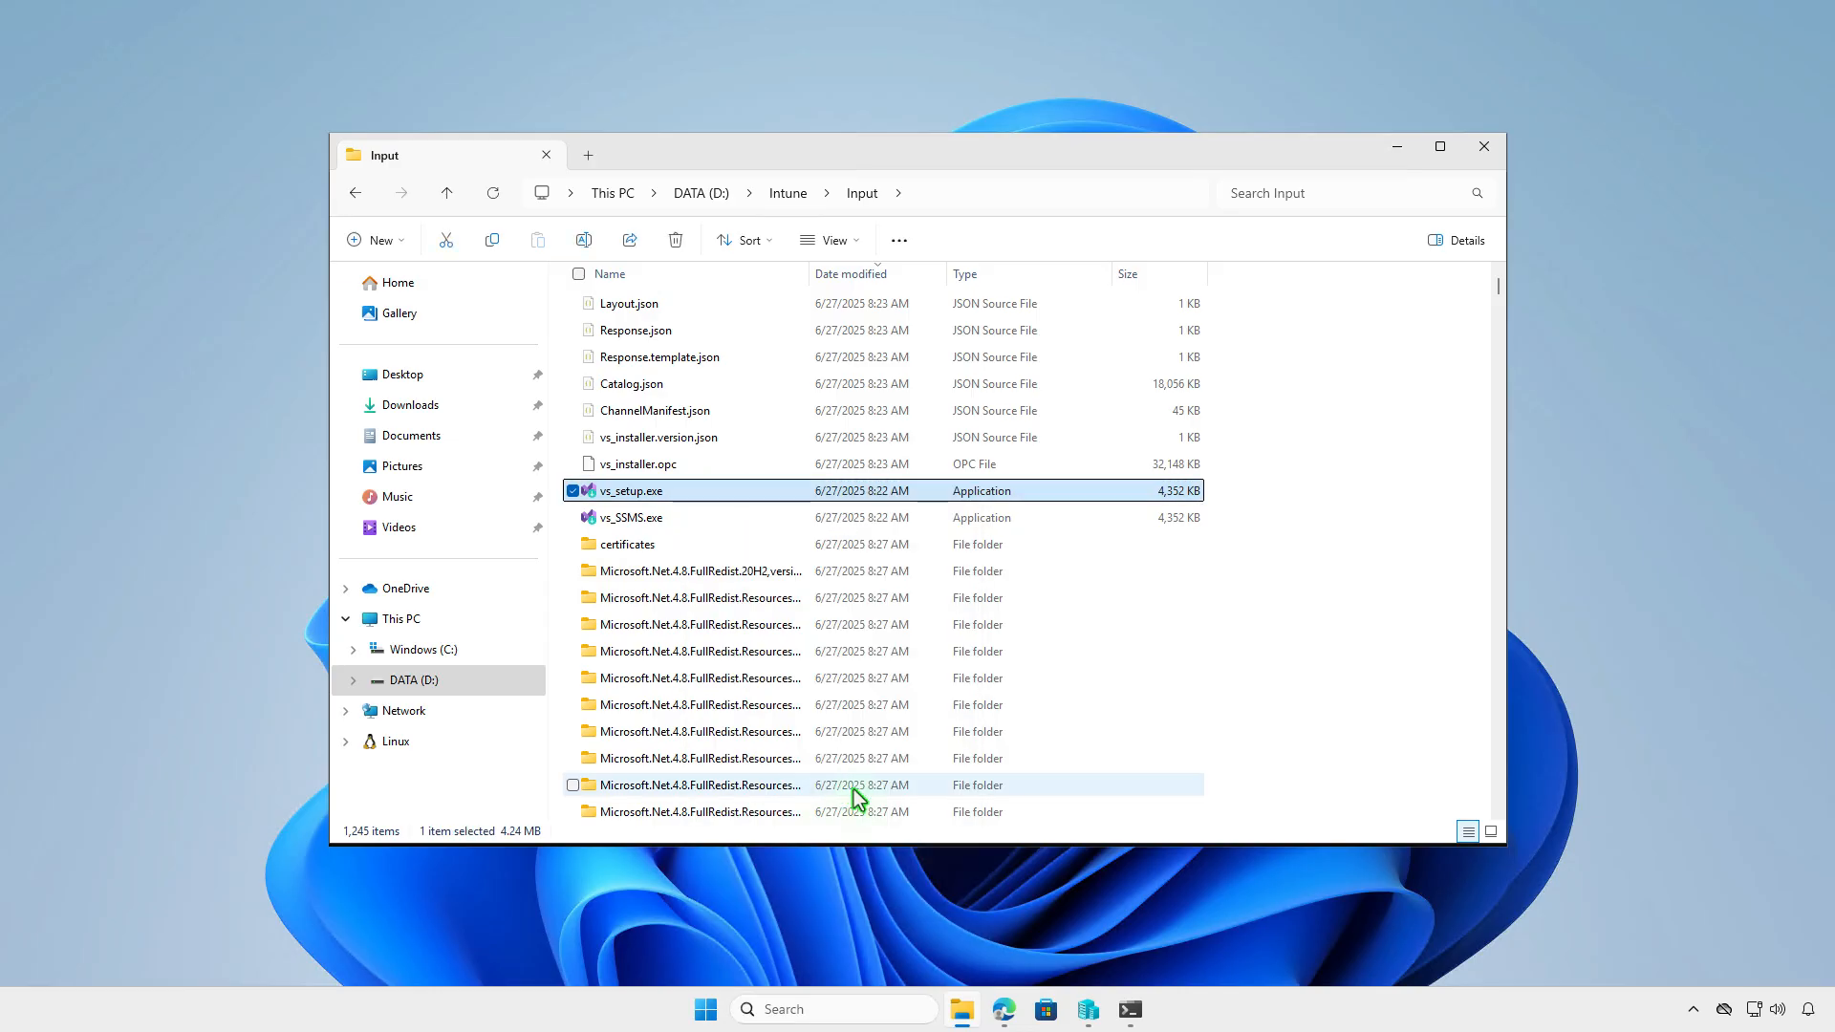
pyautogui.click(1129, 1009)
pyautogui.hotkey('ctrl', 'v')
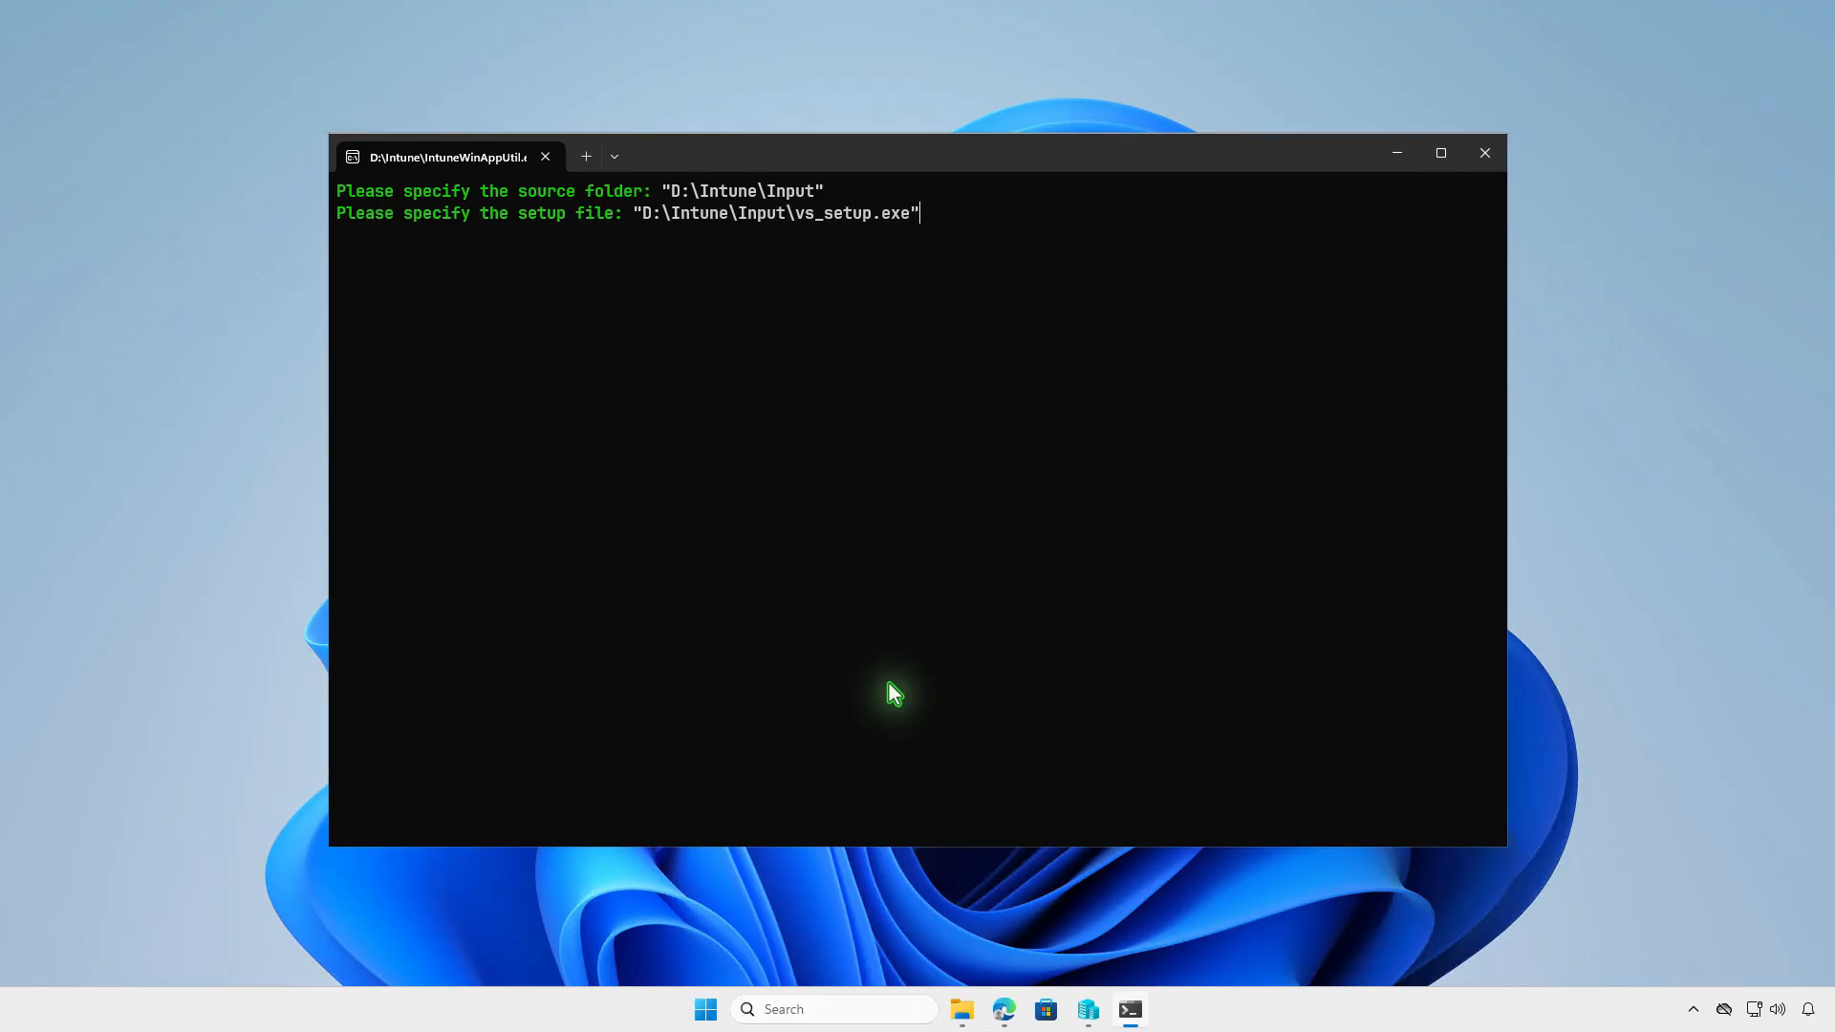
pyautogui.press('Return')
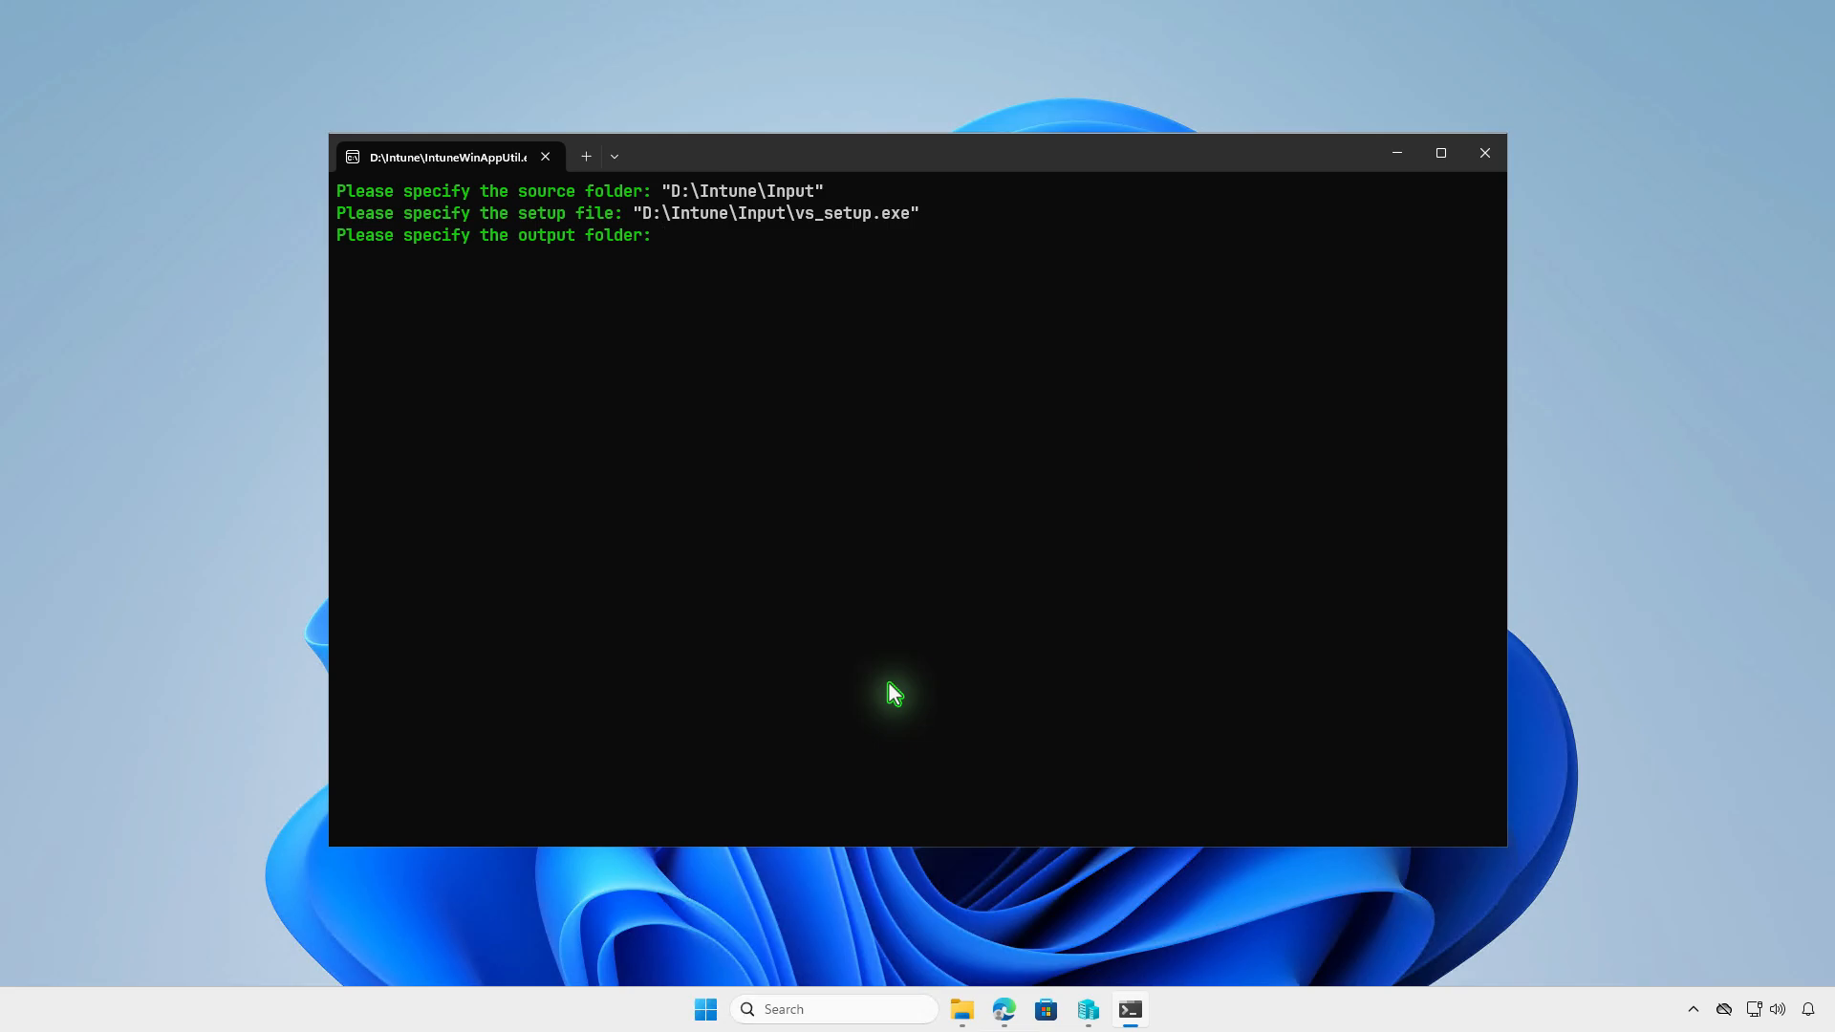
# Copy the path of the Output folder and enter "D:\Intune\Output" as the output folder in IntuneWinAppUtil.
pyautogui.click(963, 1009)
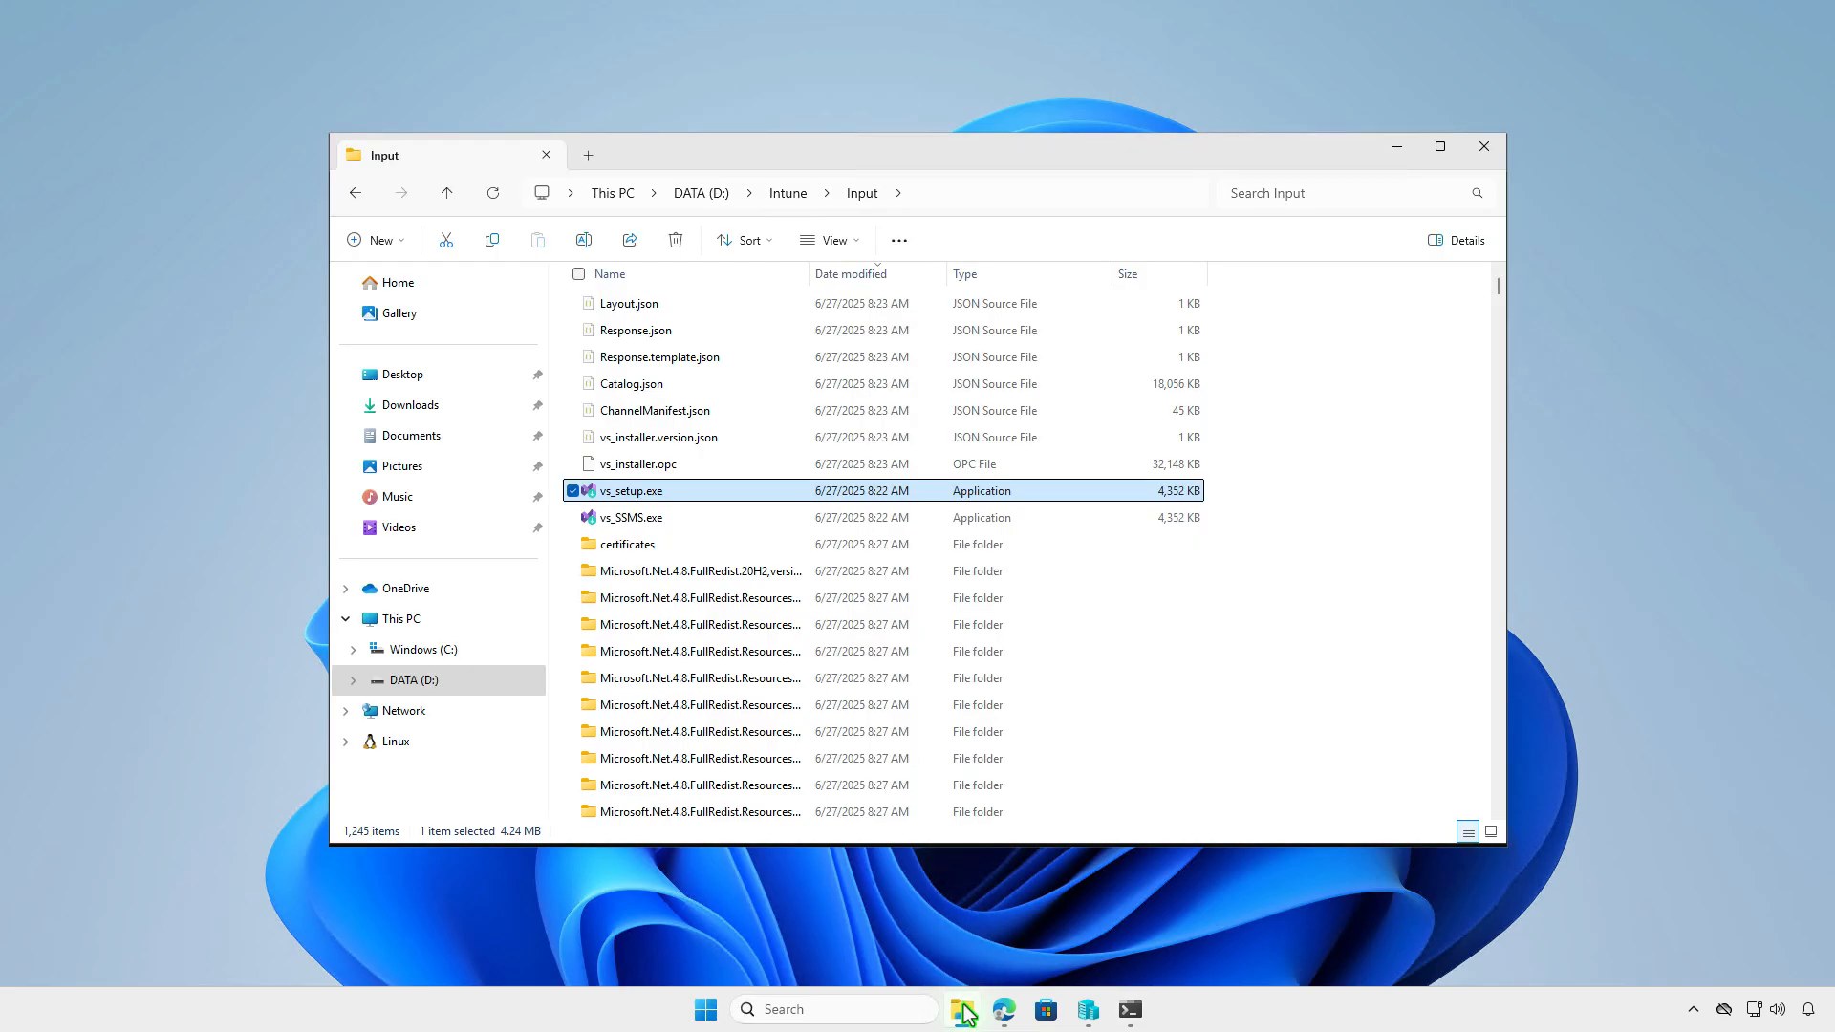
pyautogui.click(787, 194)
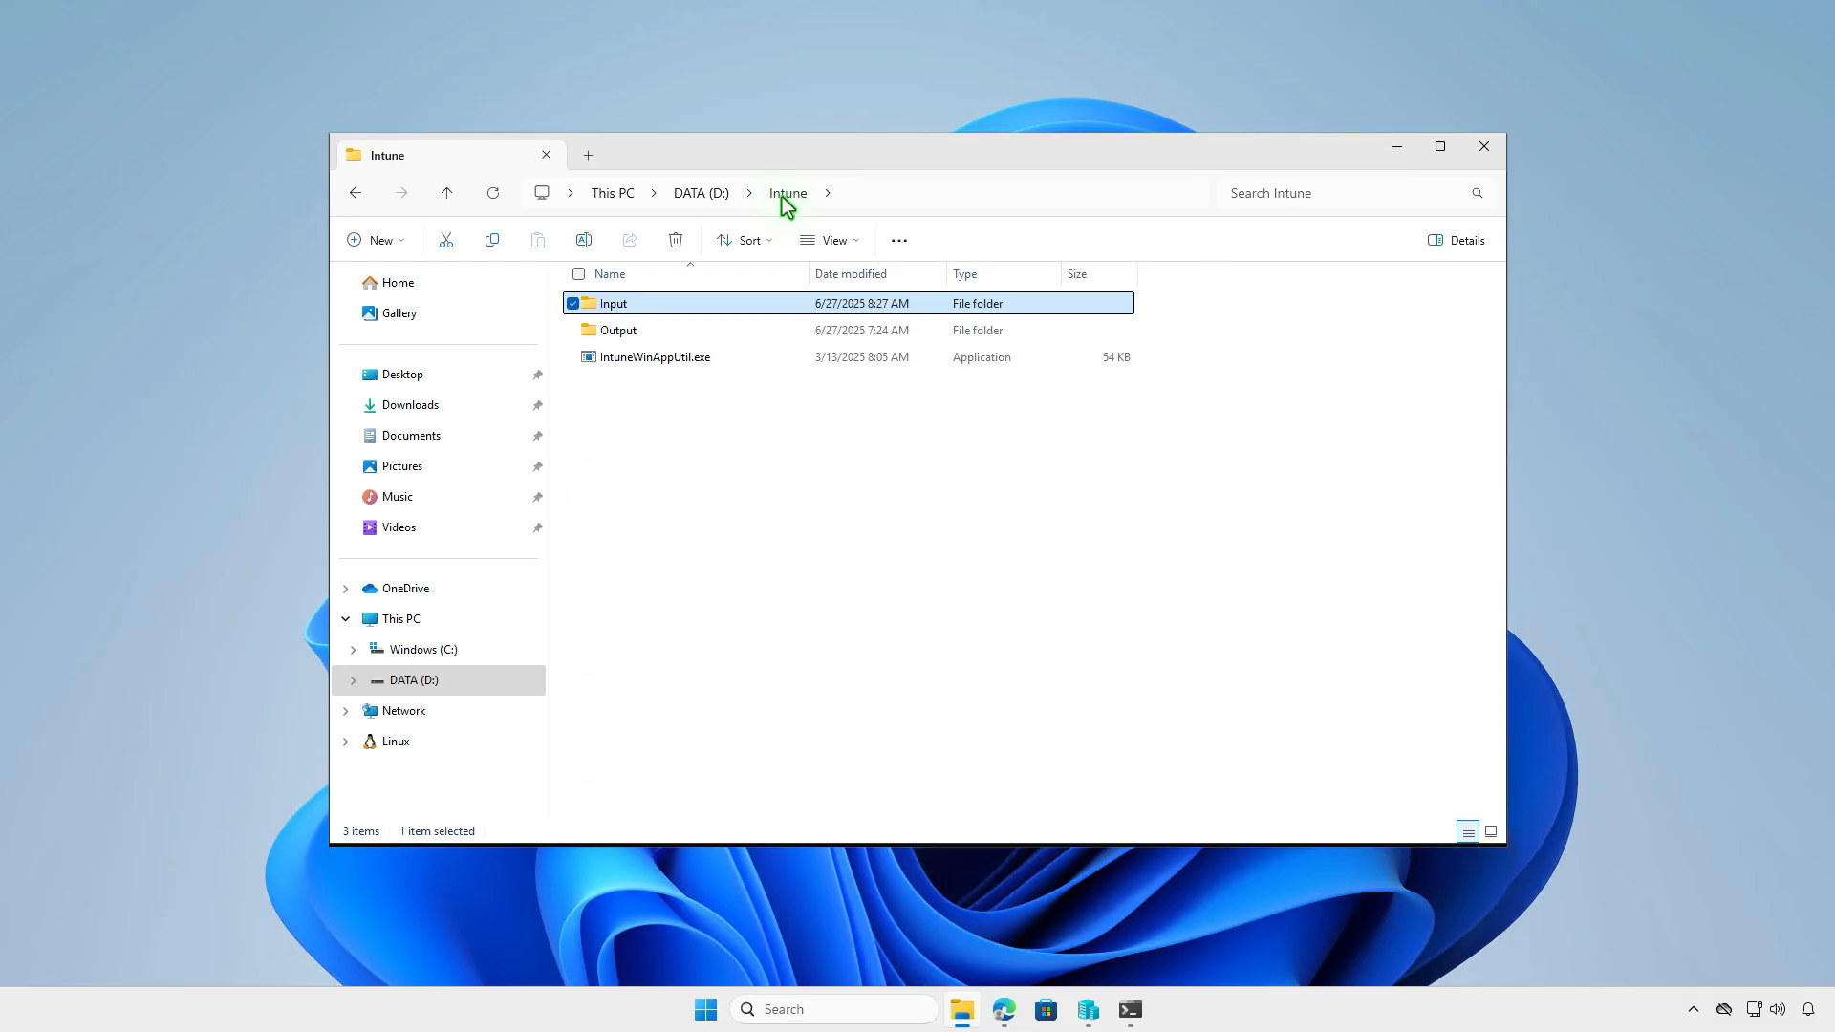
pyautogui.click(756, 329)
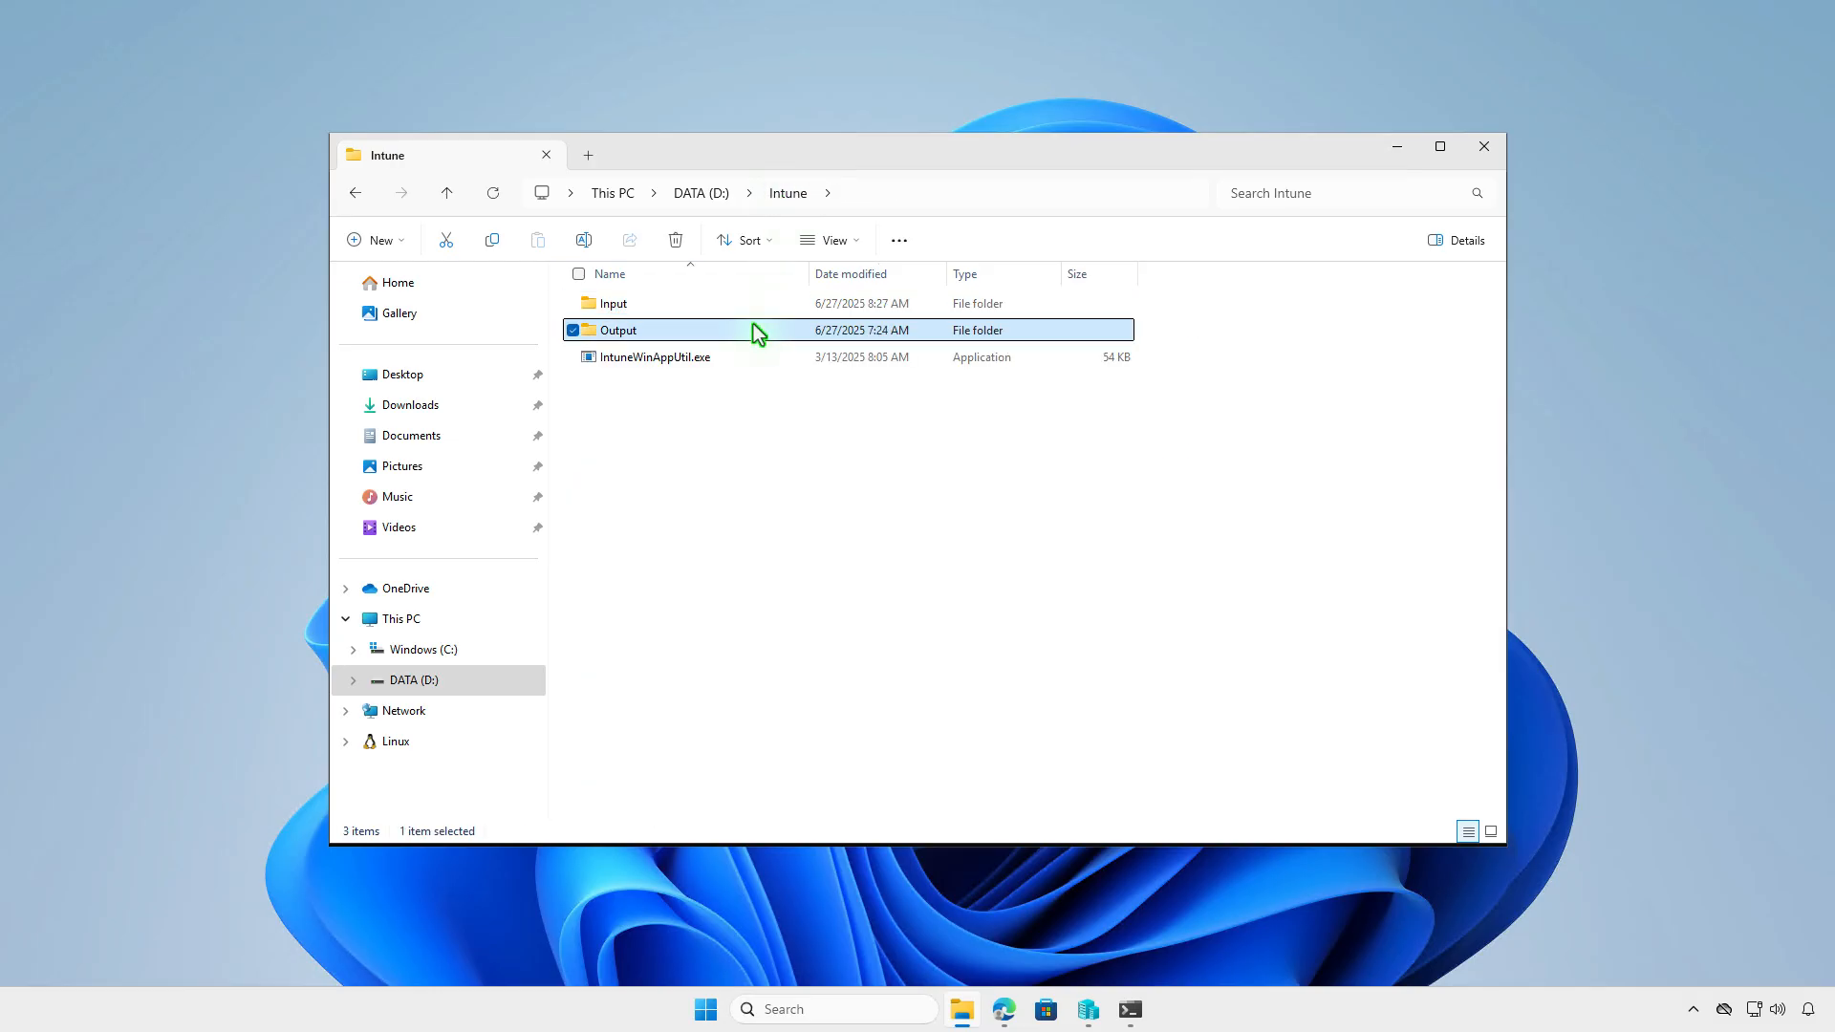
pyautogui.rightClick(755, 335)
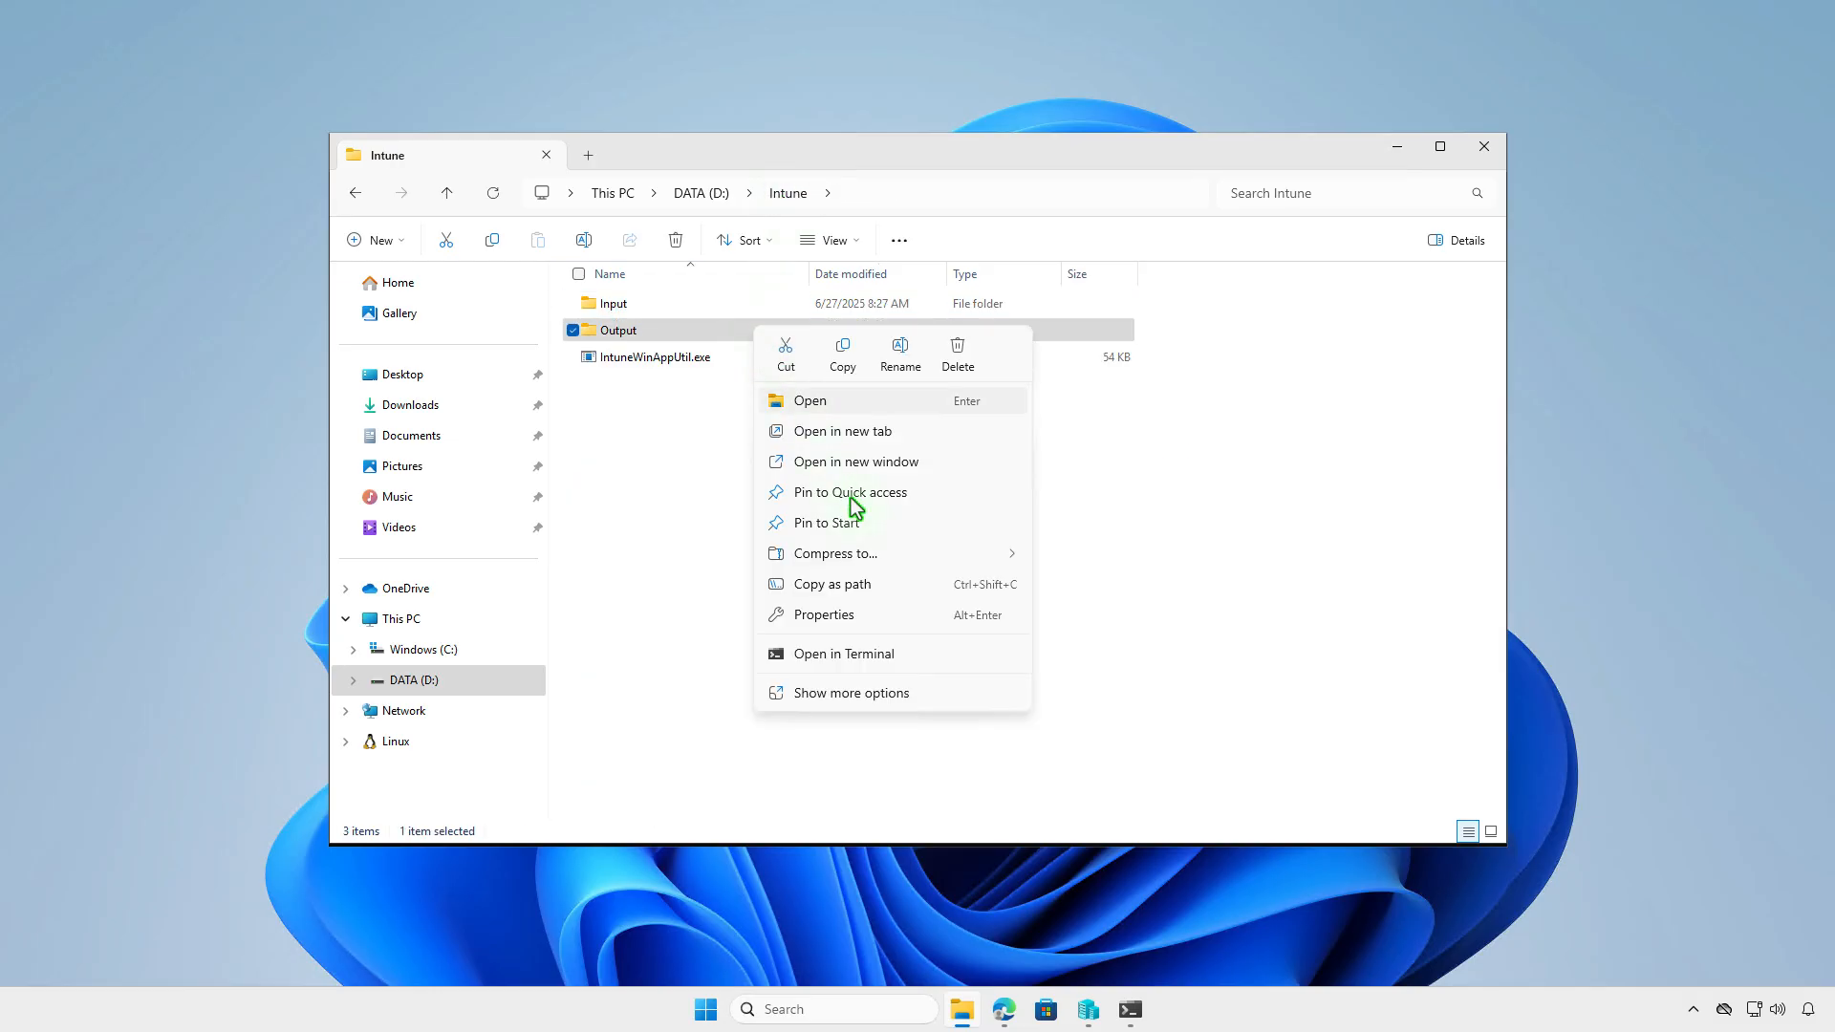
pyautogui.click(875, 583)
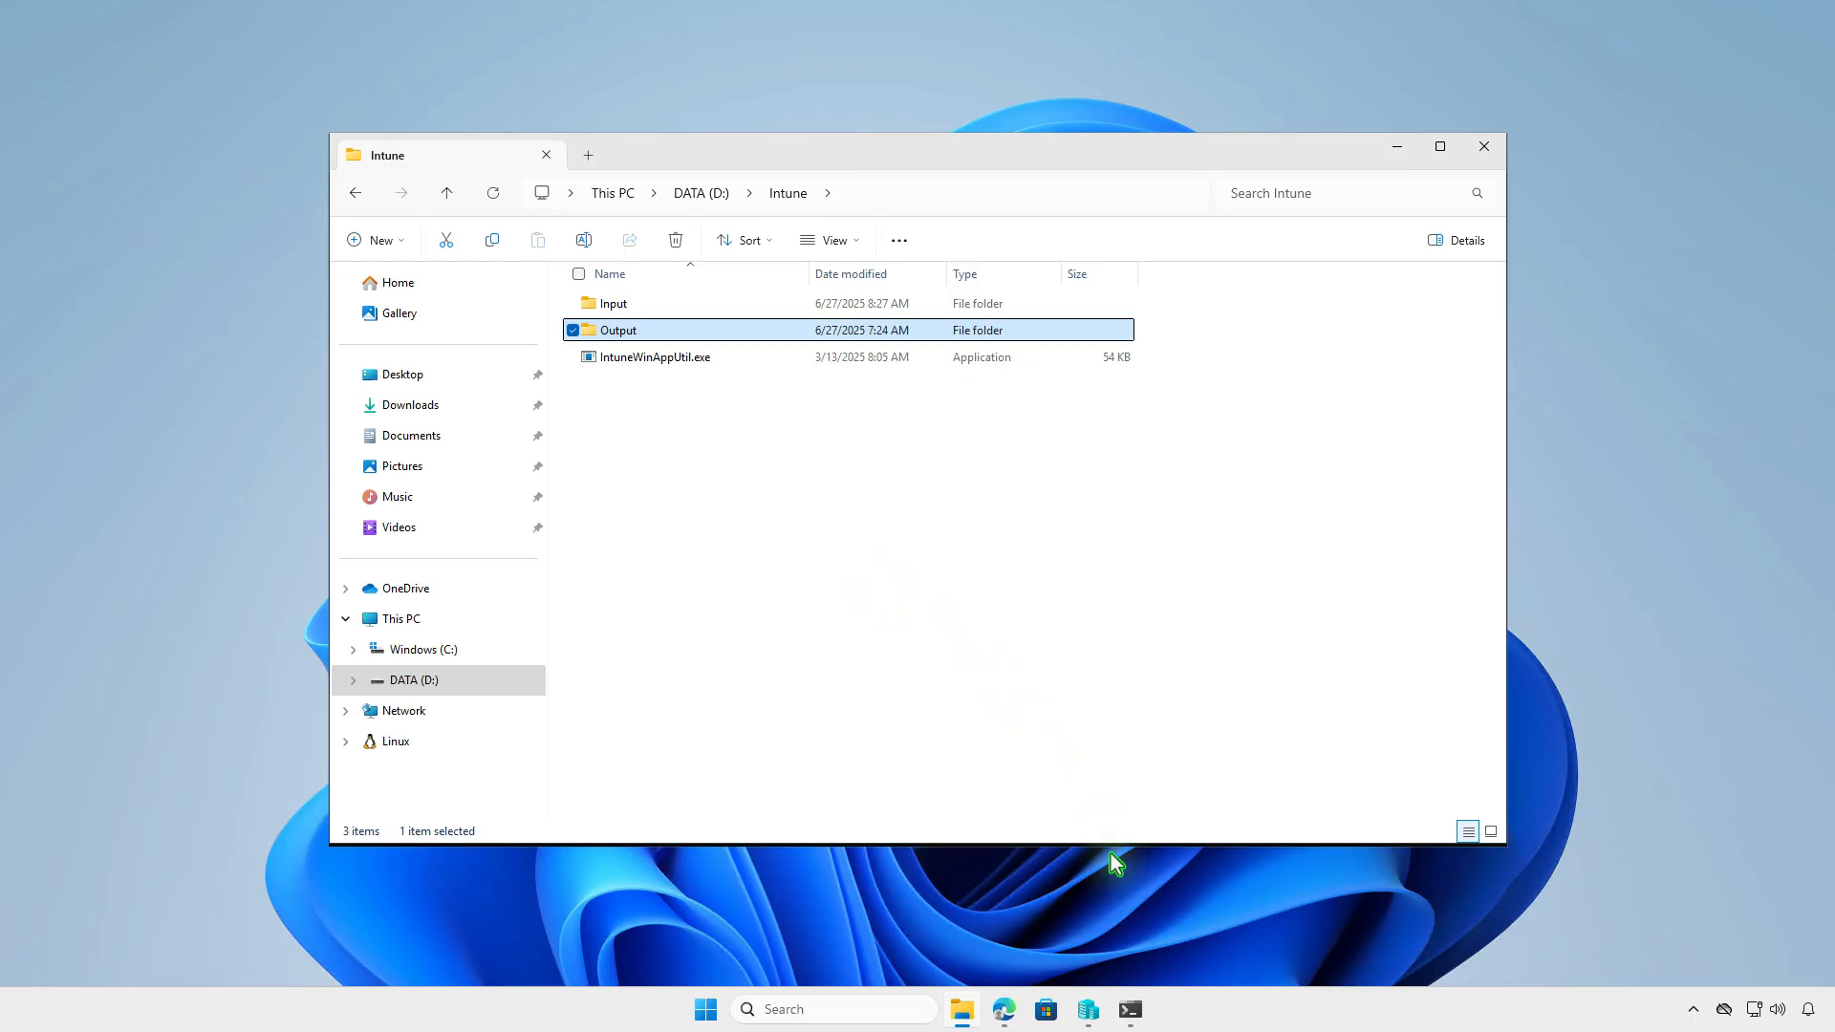
pyautogui.click(1130, 1009)
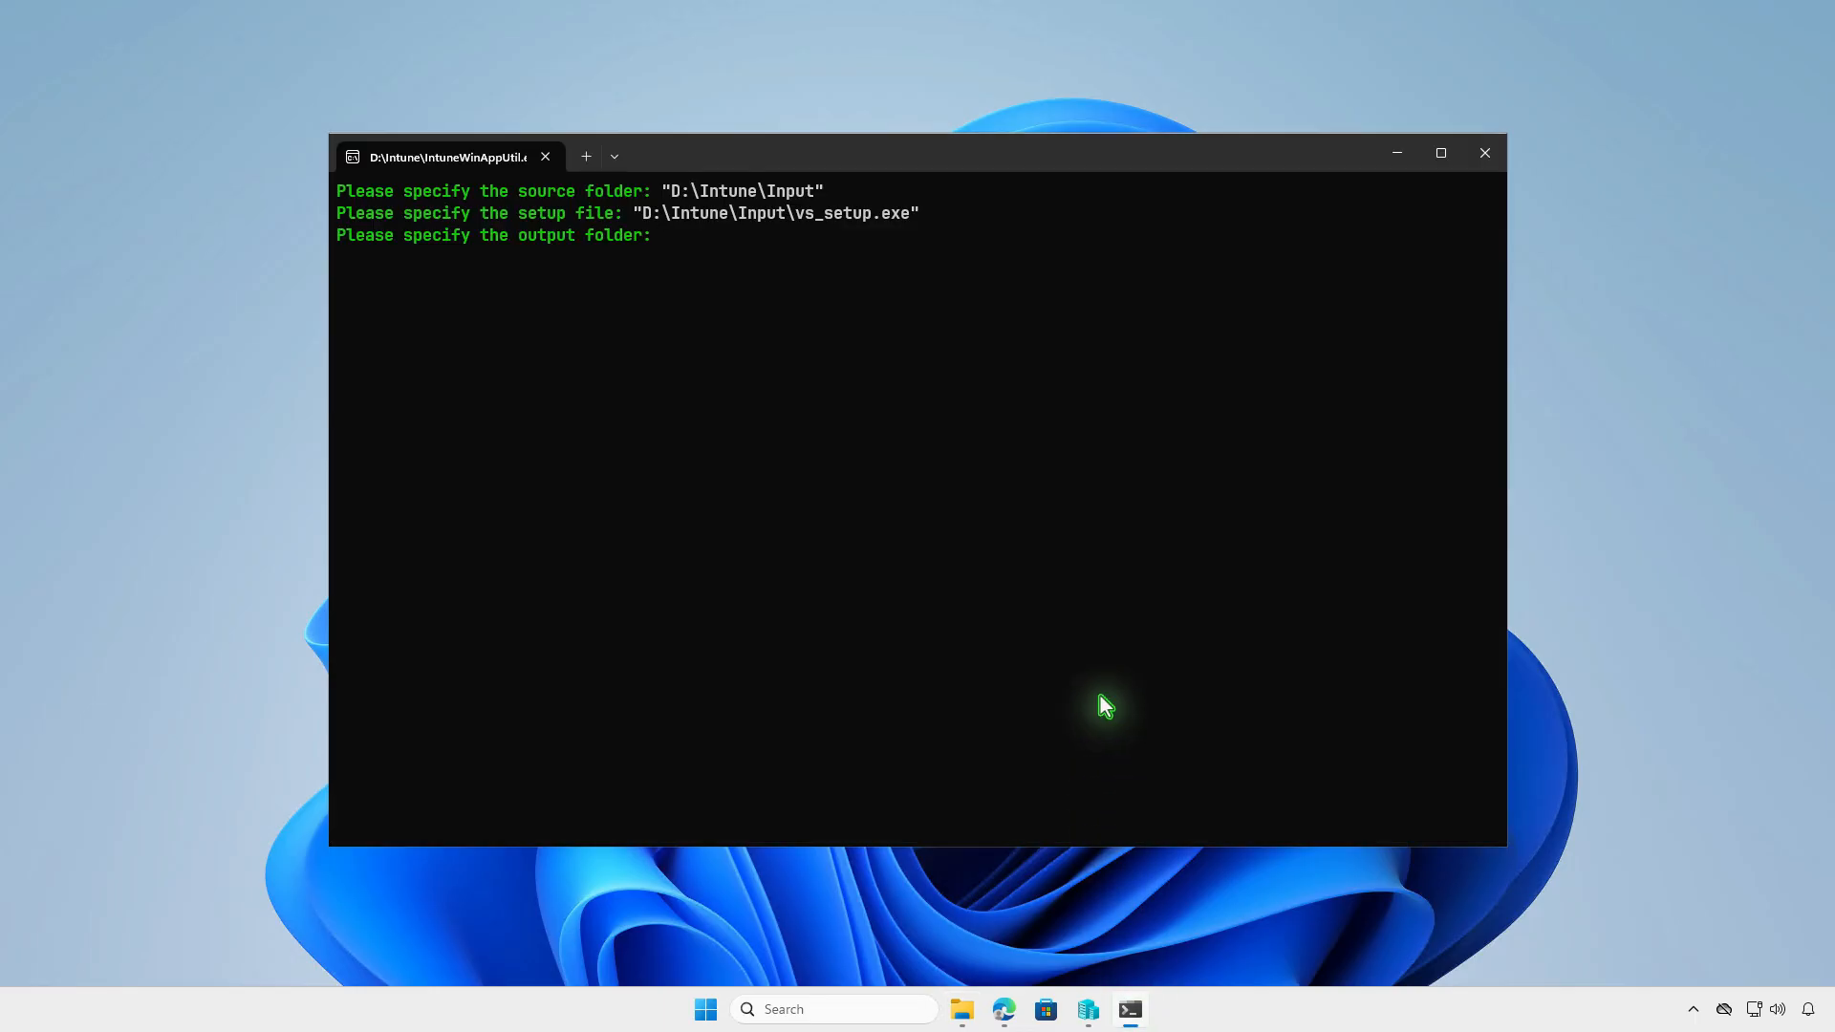
pyautogui.hotkey('ctrl', 'v')
pyautogui.press('Return')
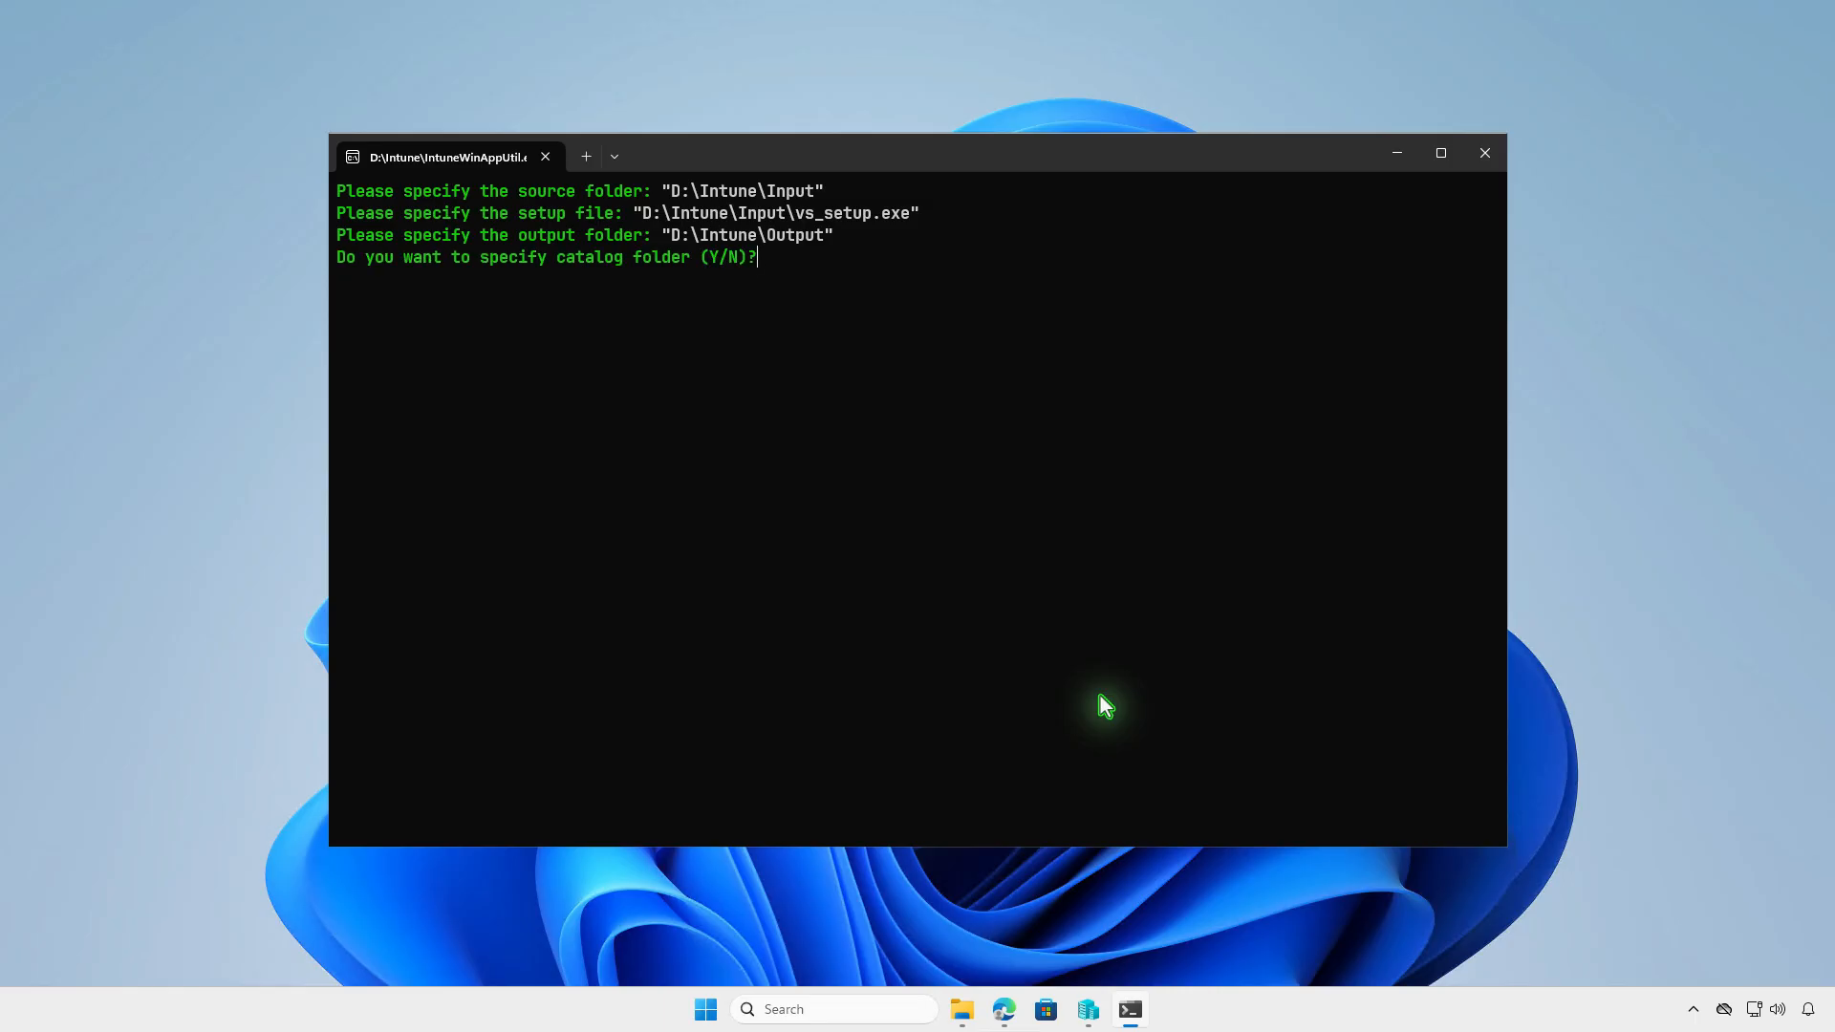
# Decline specifying a catalog folder, and check the generated package in the Output folder before minimizing File Explorer.
pyautogui.press('n')
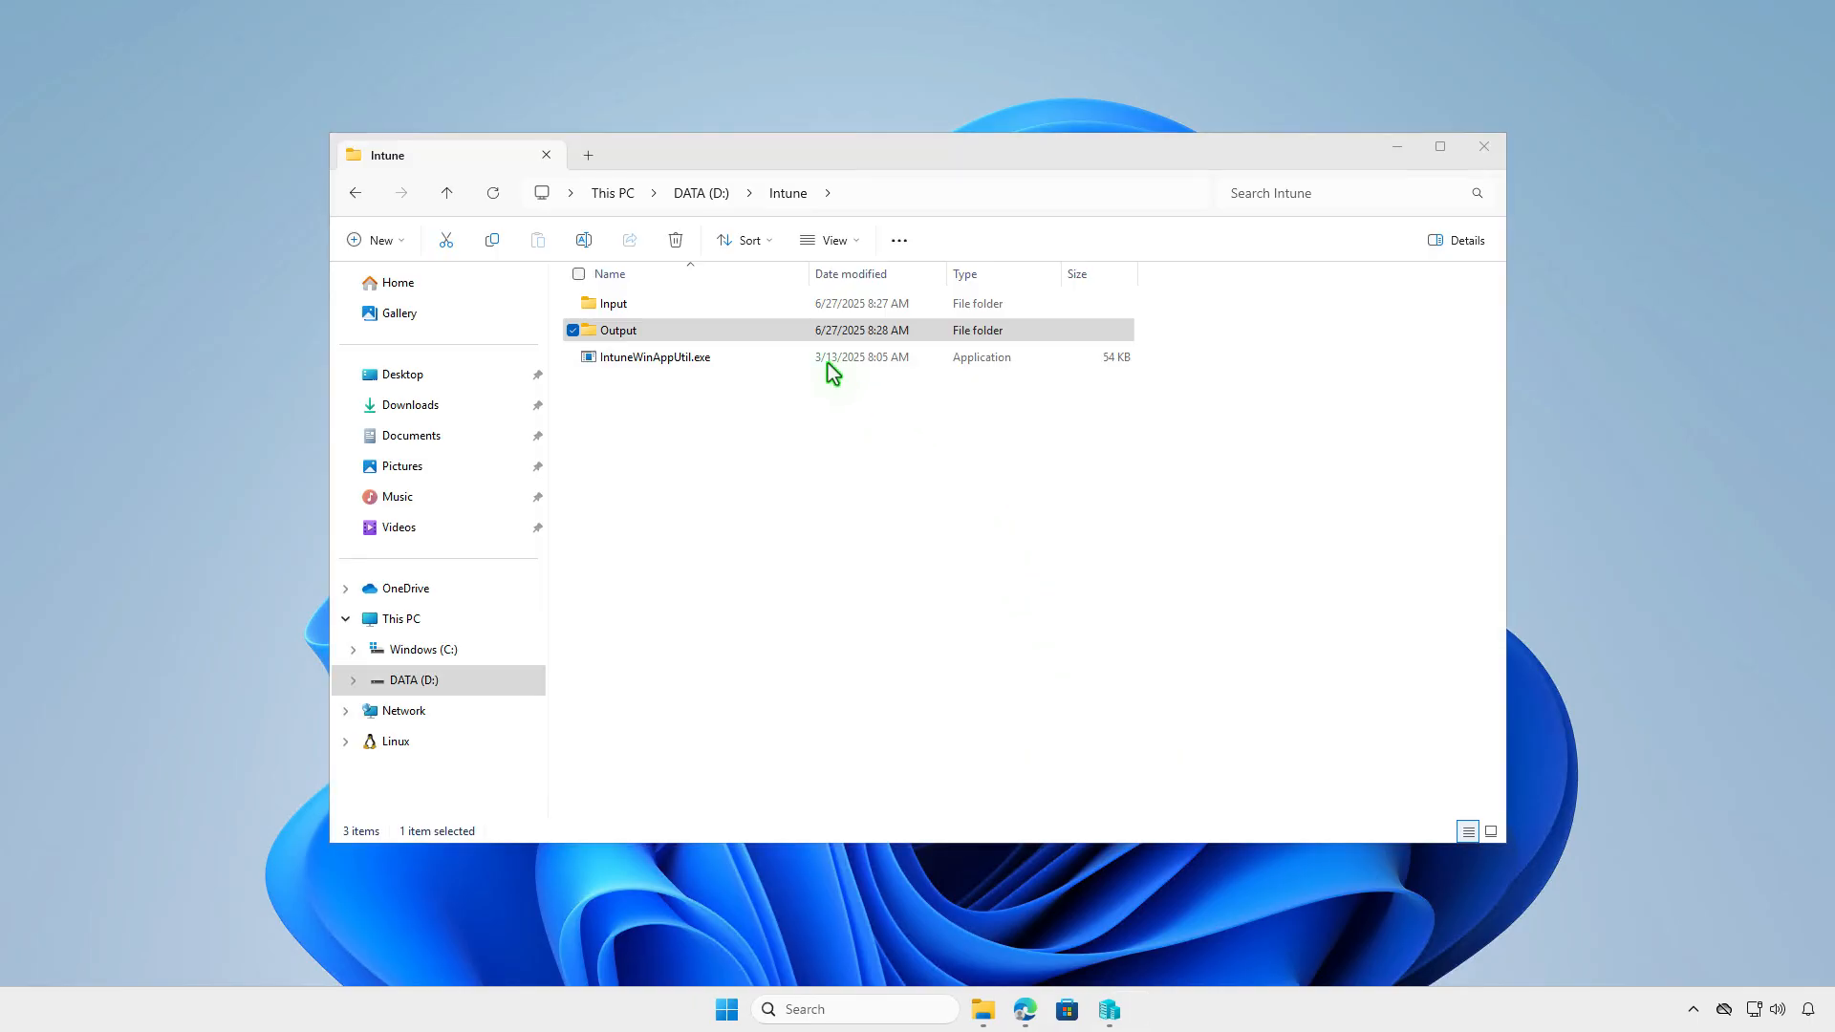
pyautogui.doubleClick(787, 334)
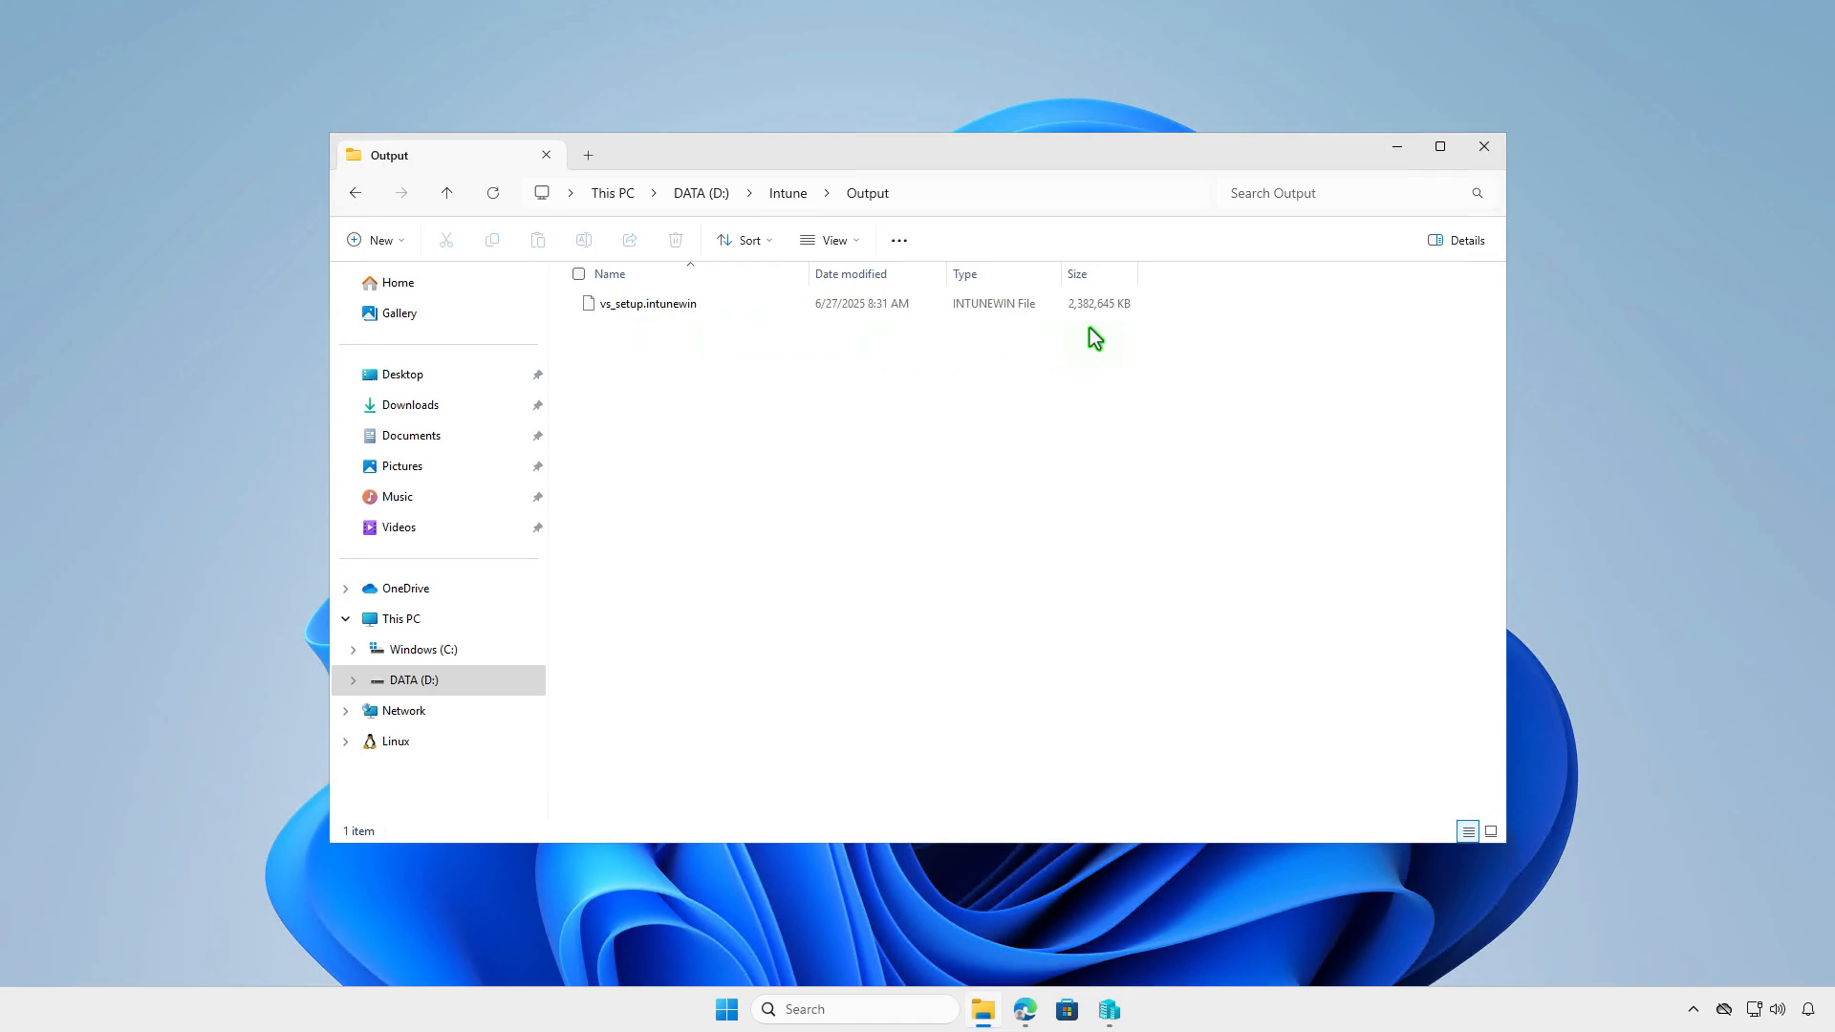
pyautogui.click(1397, 147)
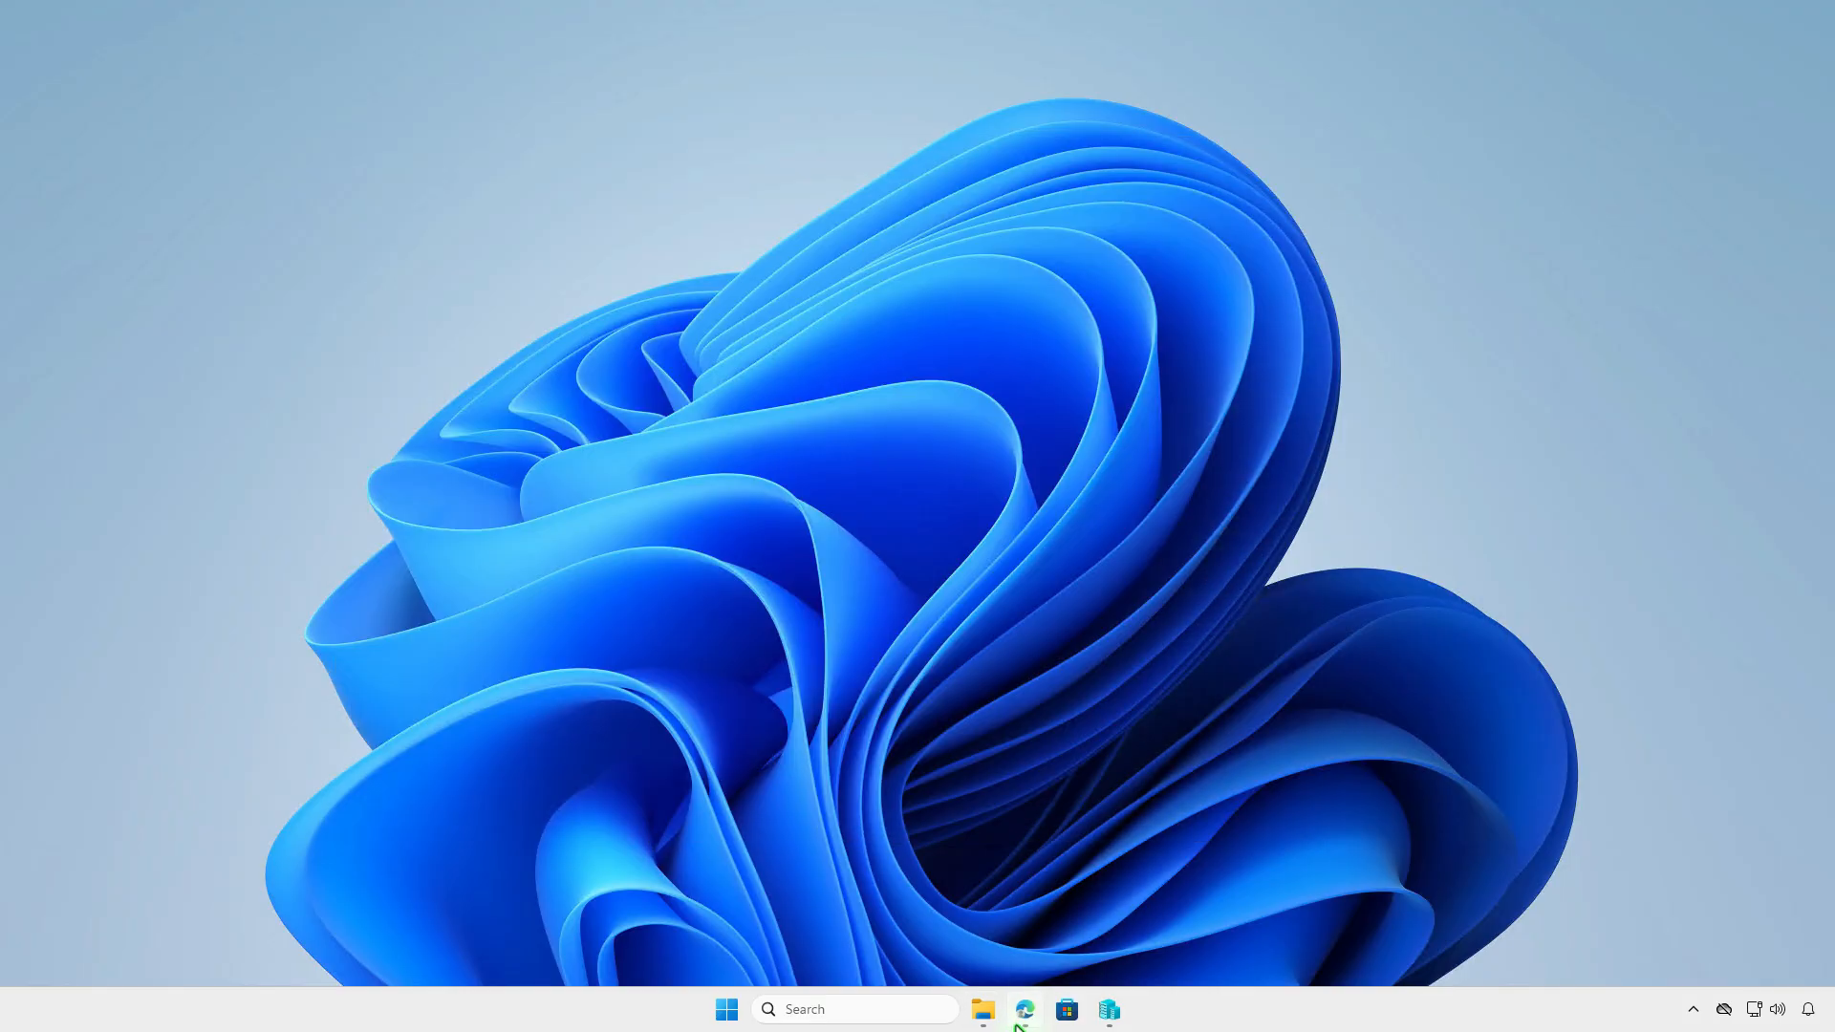
# Switch to the Microsoft Intune admin center in Edge and start creating a Windows app of type Windows app (Win32).
pyautogui.click(1022, 1013)
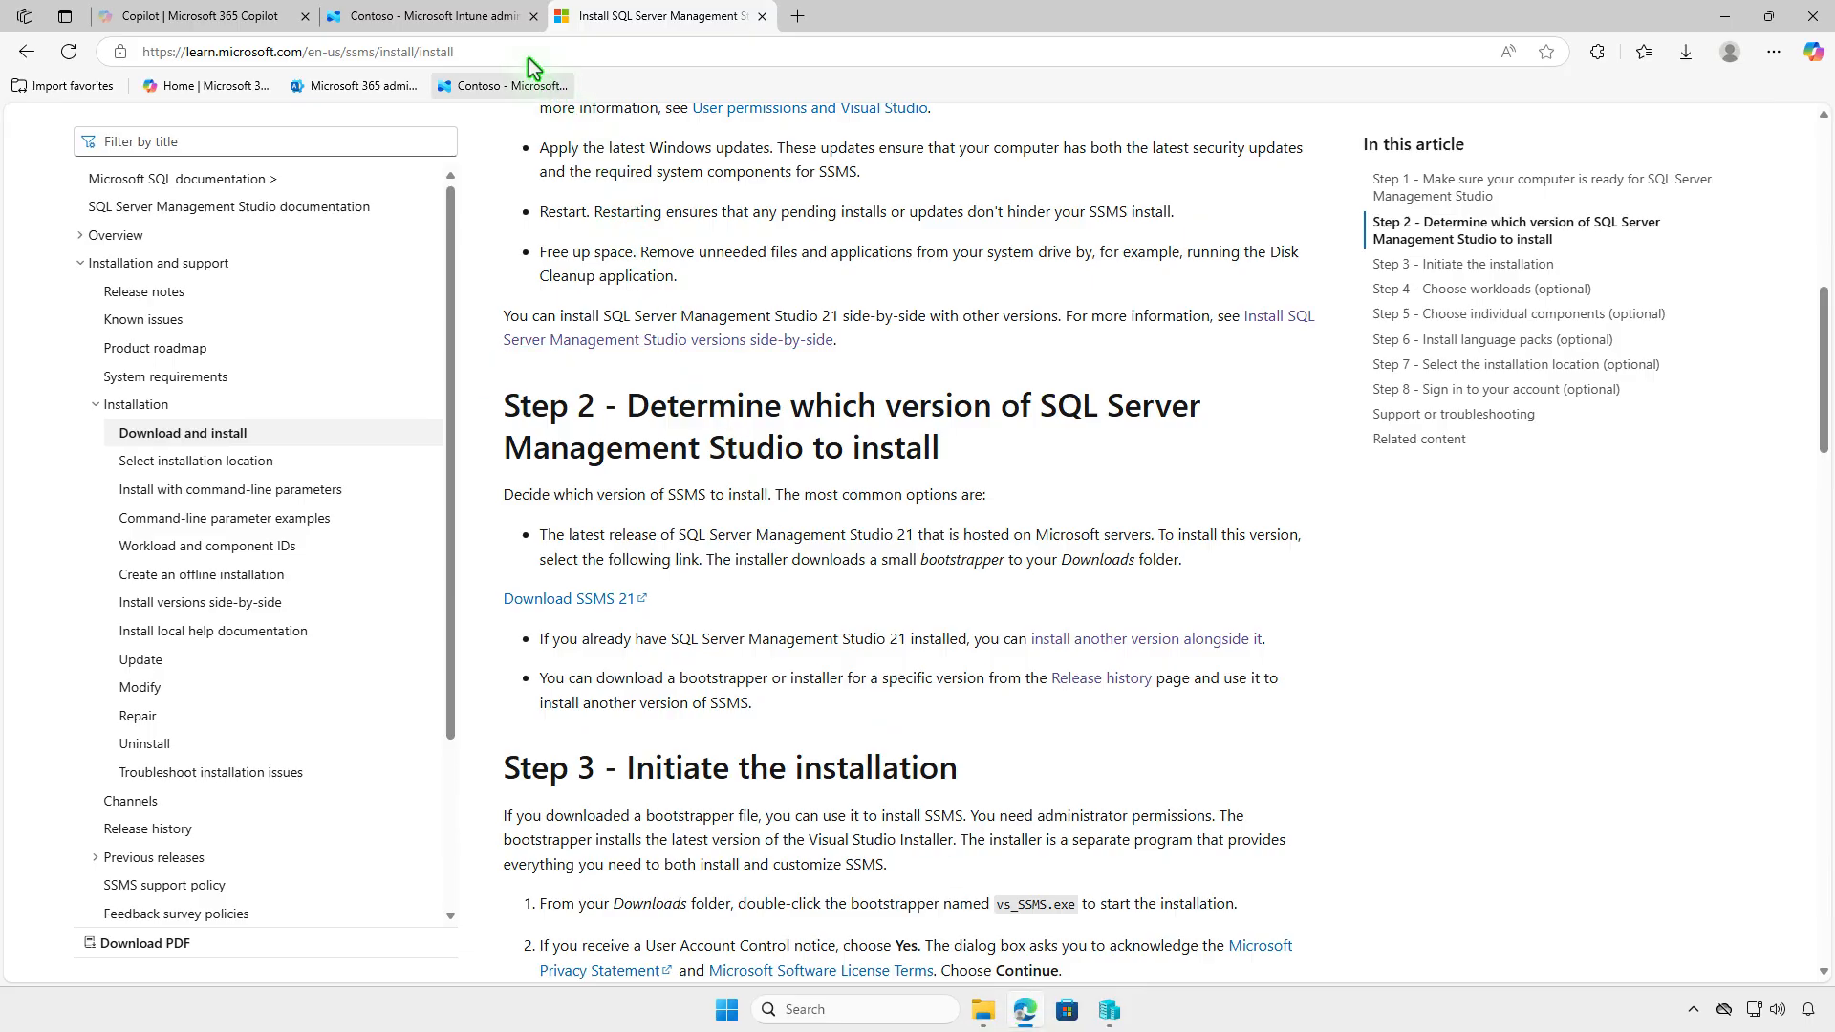
pyautogui.click(507, 26)
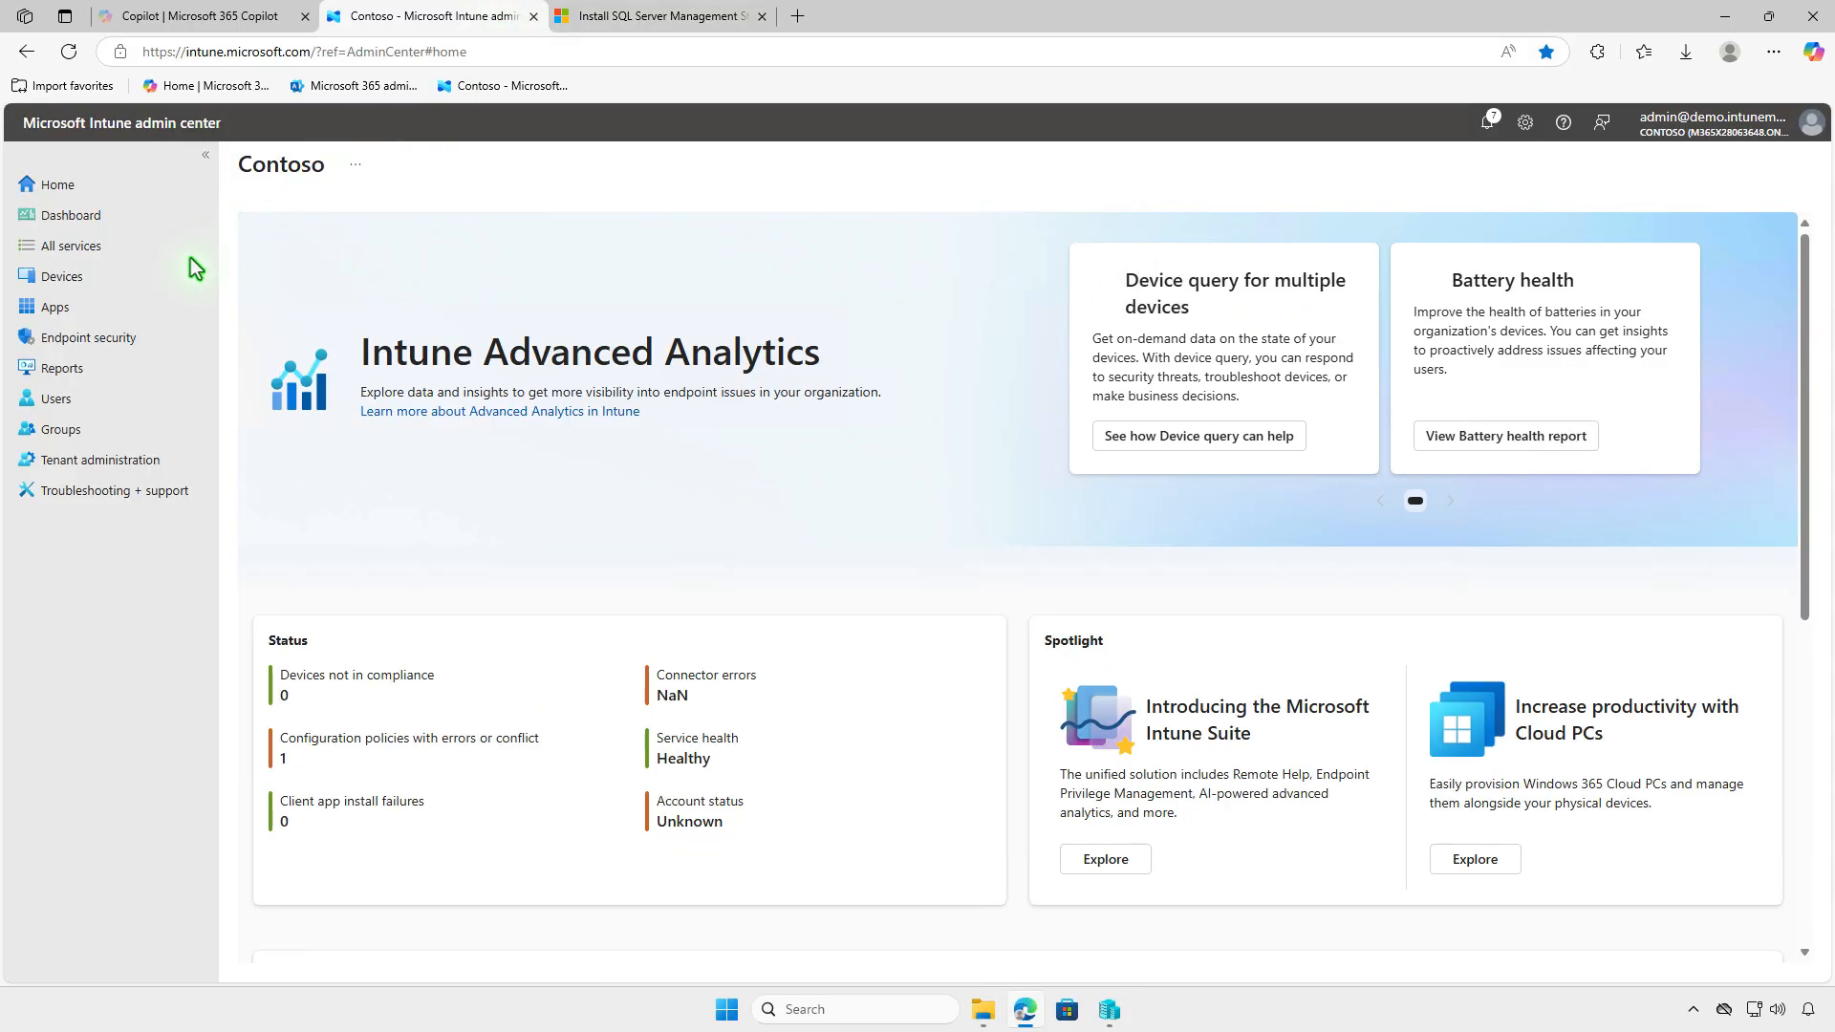
pyautogui.click(106, 308)
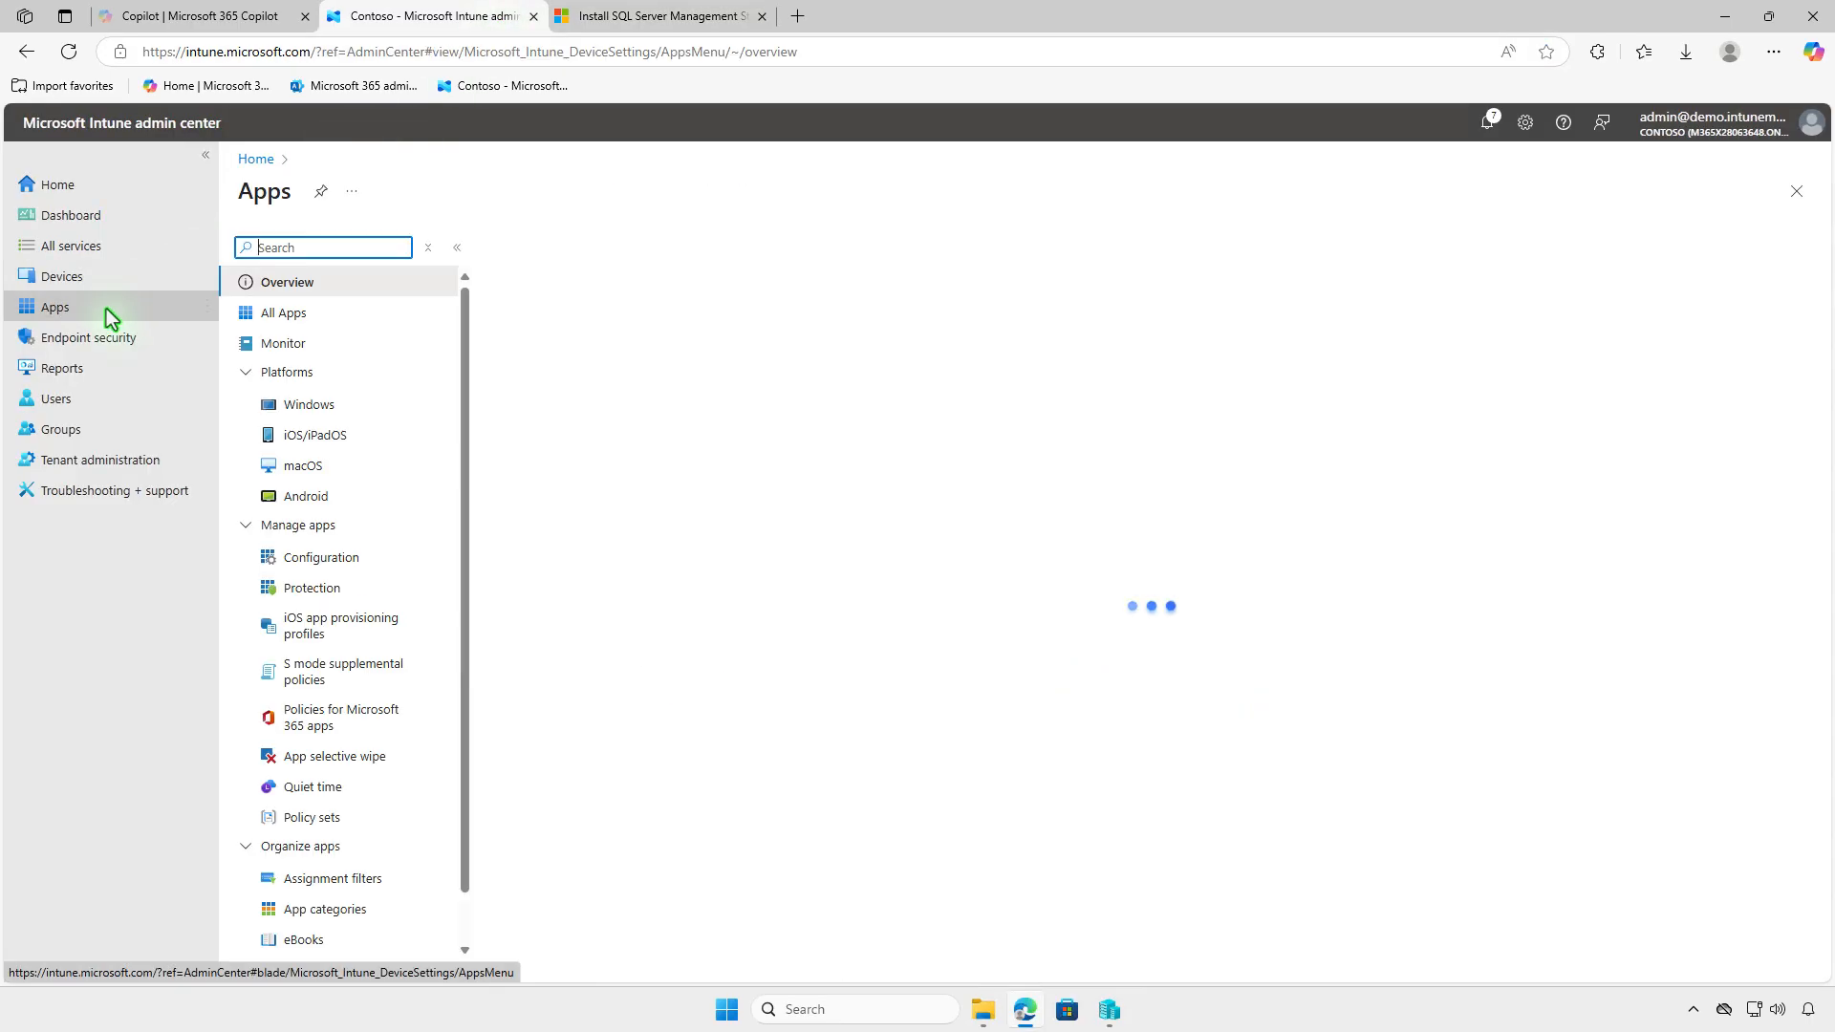
pyautogui.click(381, 406)
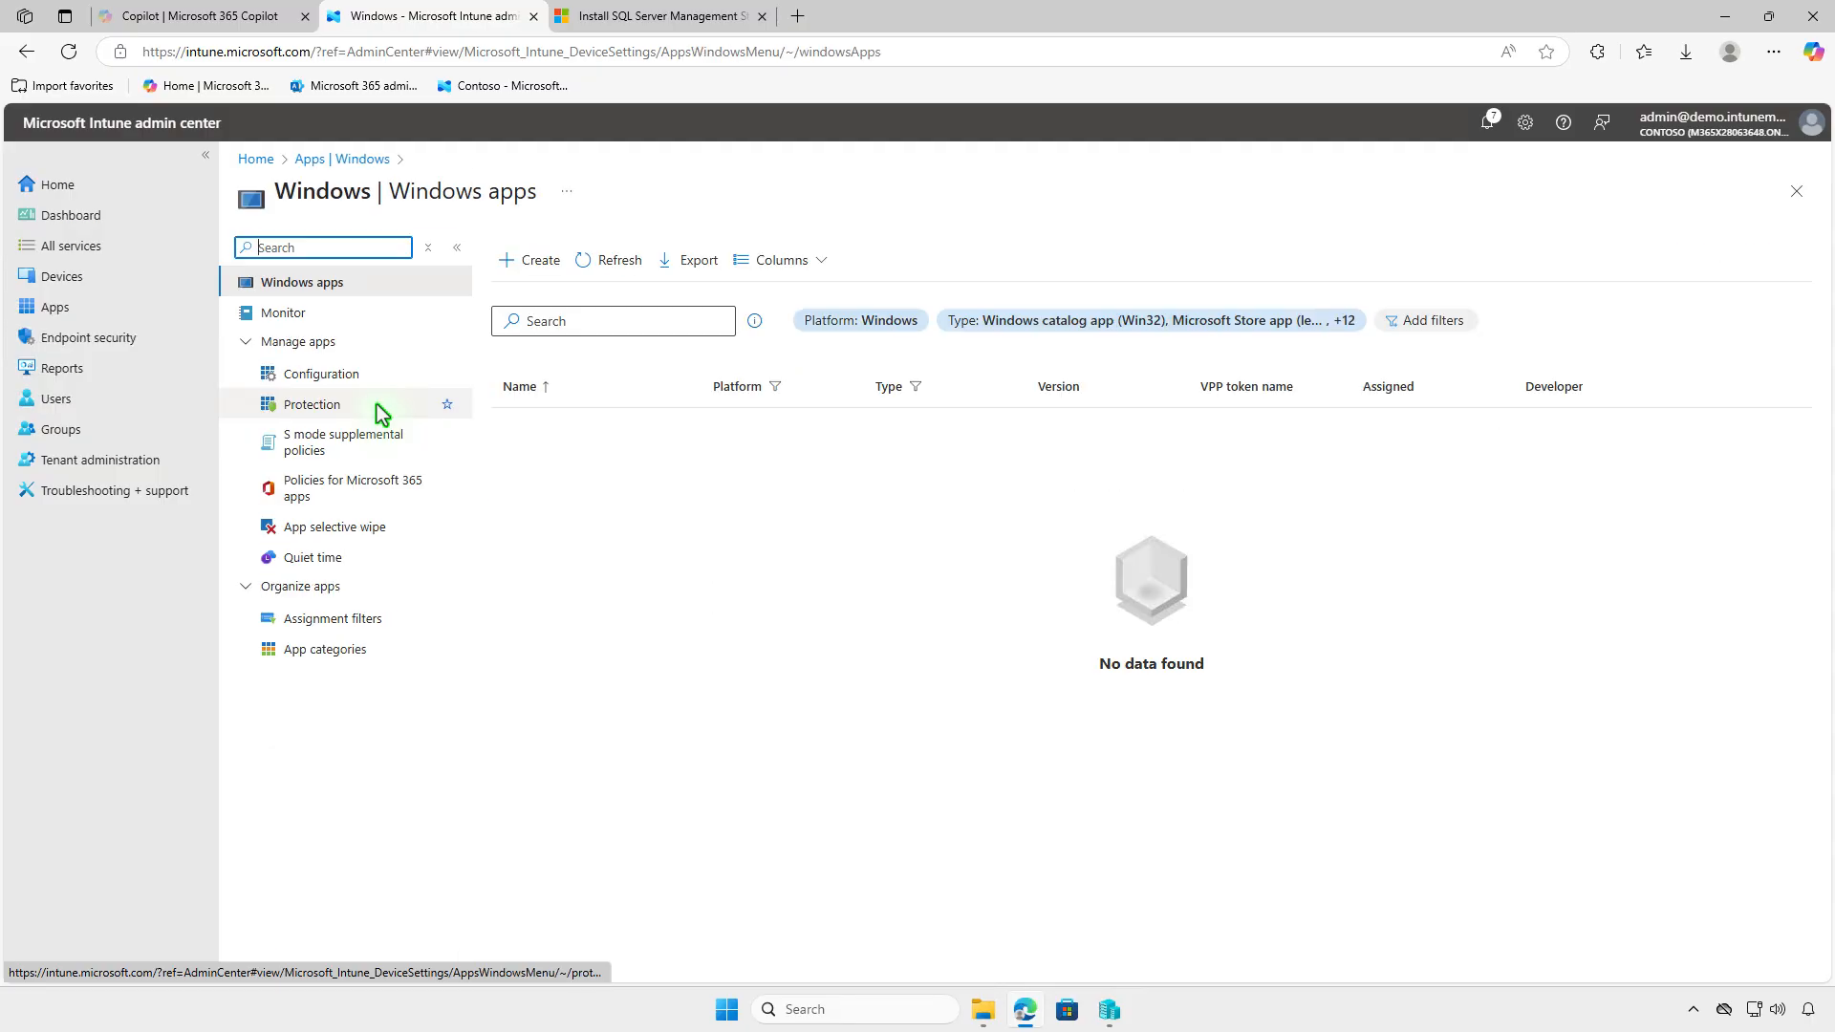
pyautogui.click(545, 260)
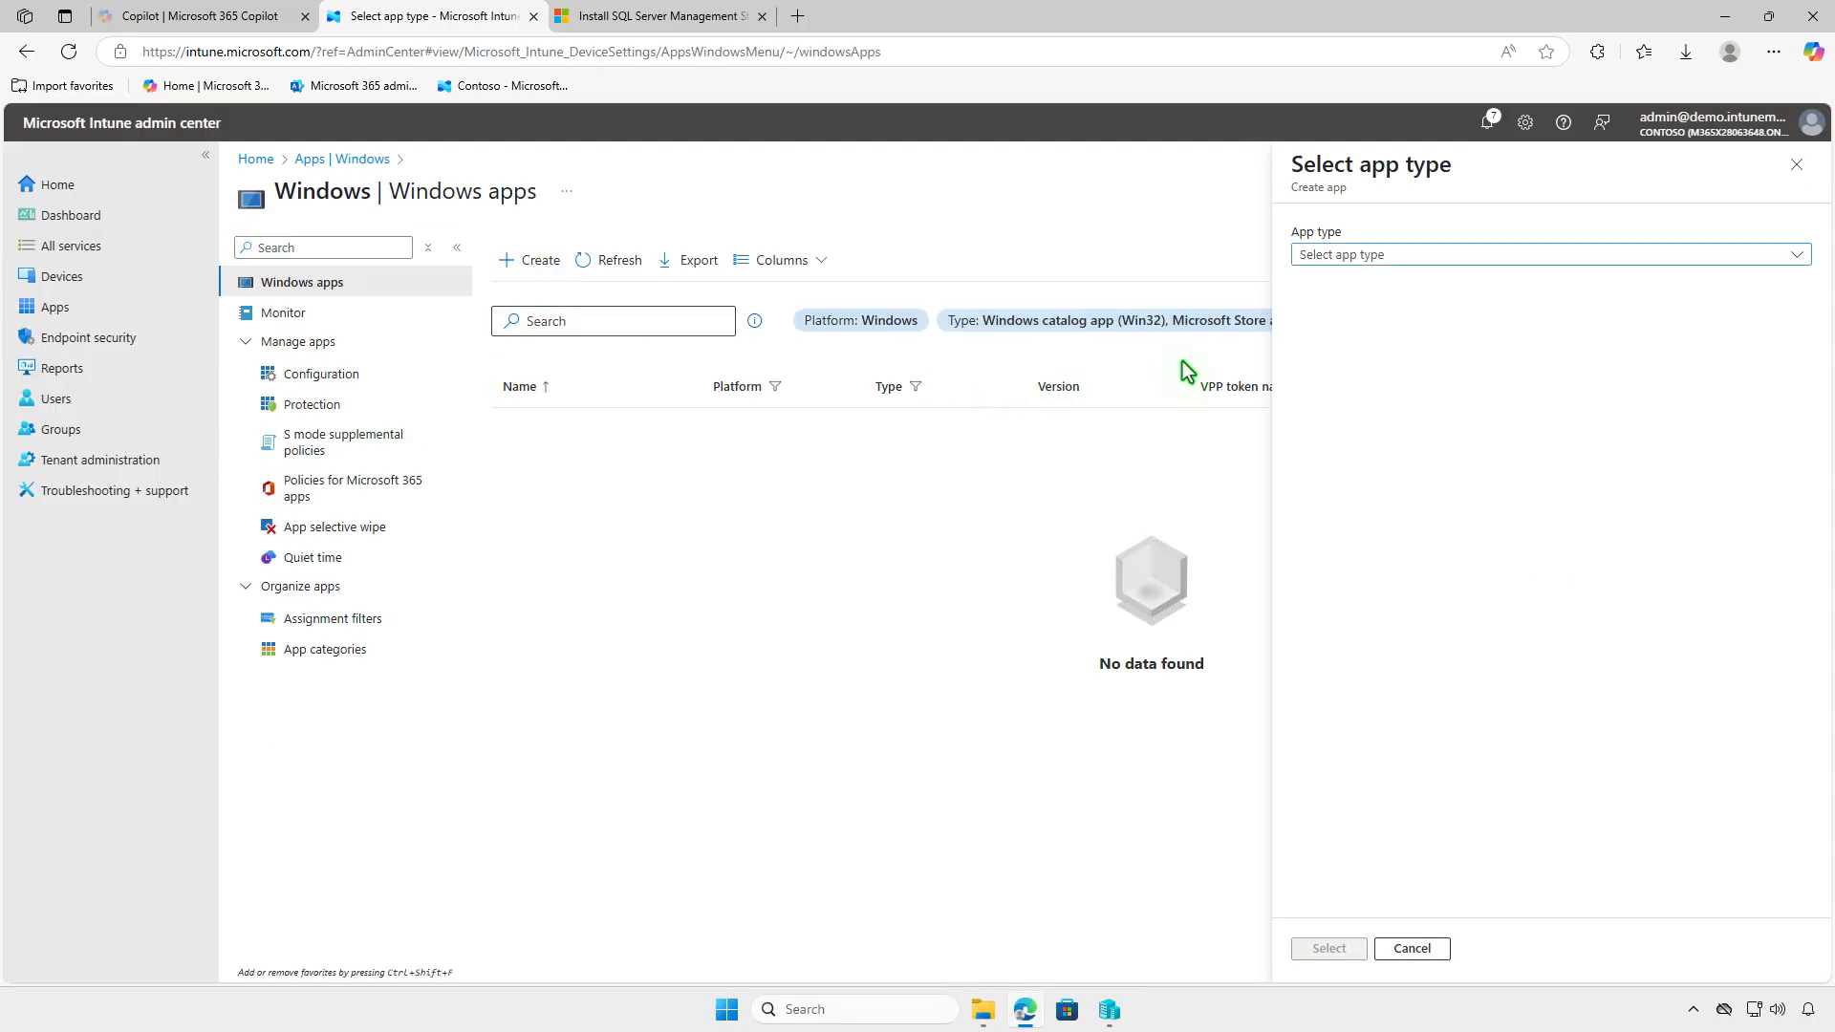
pyautogui.click(1529, 255)
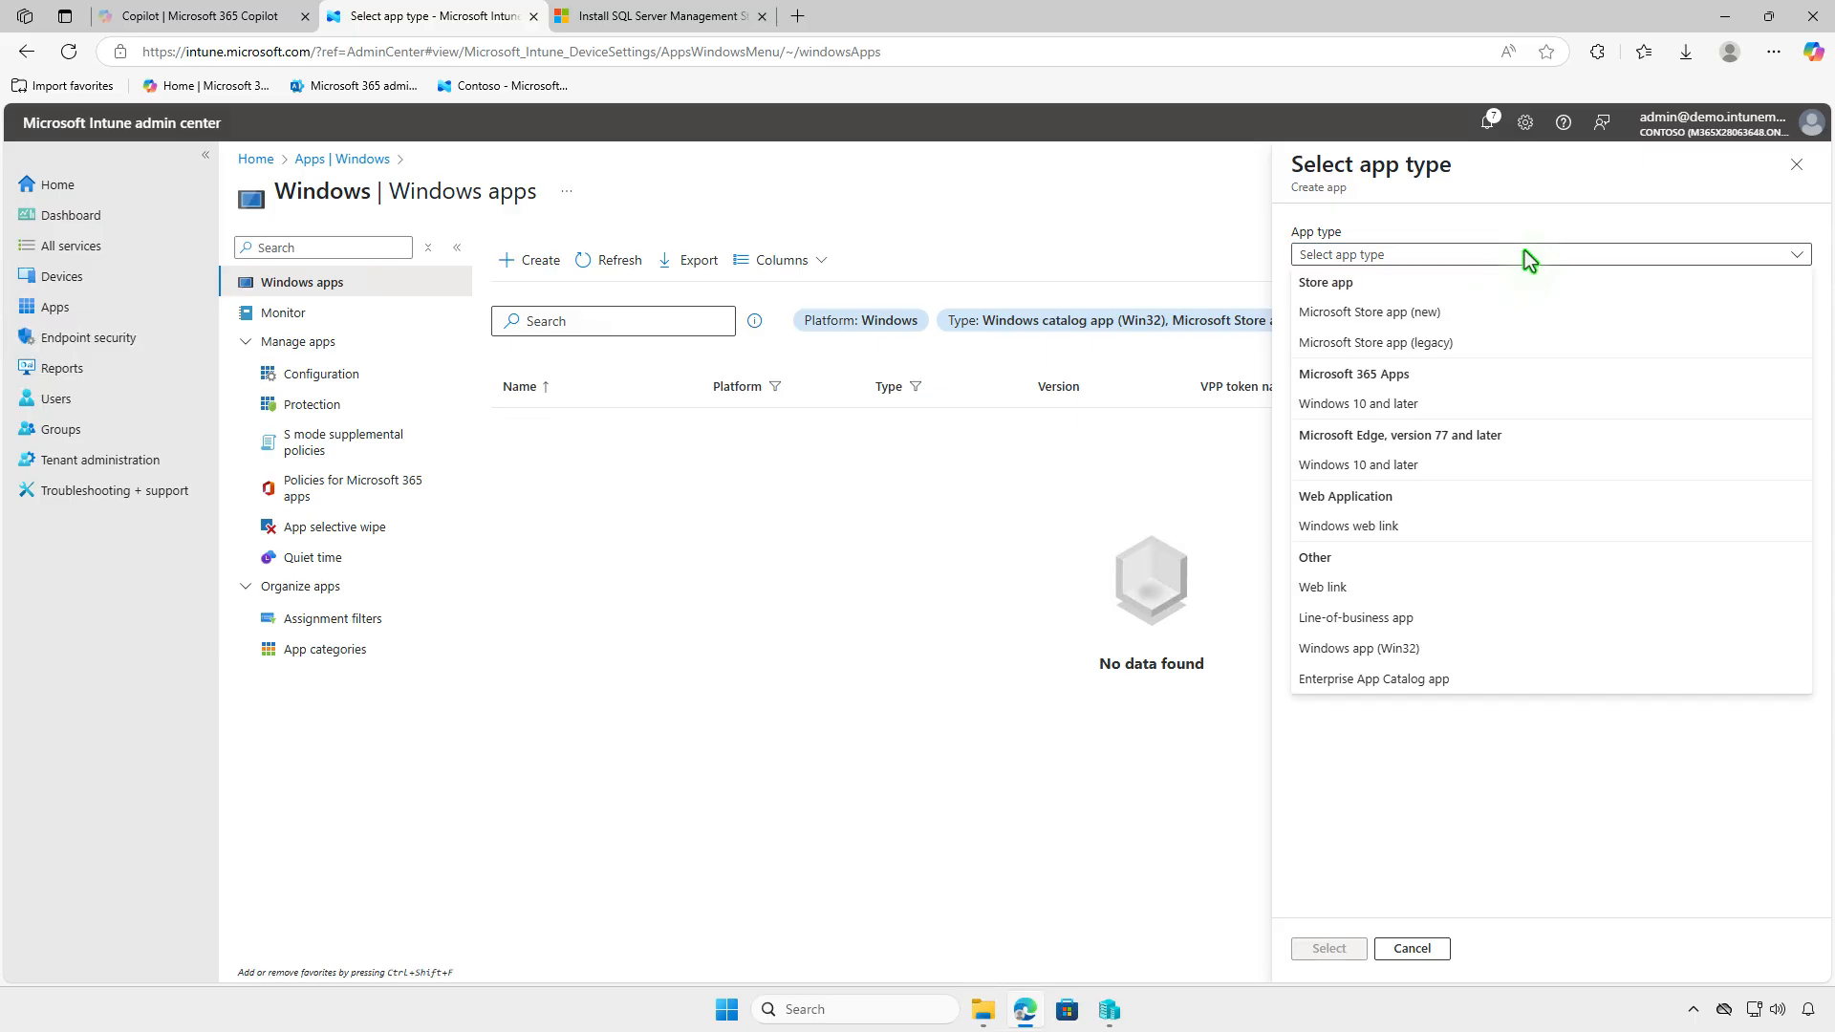
pyautogui.click(1489, 646)
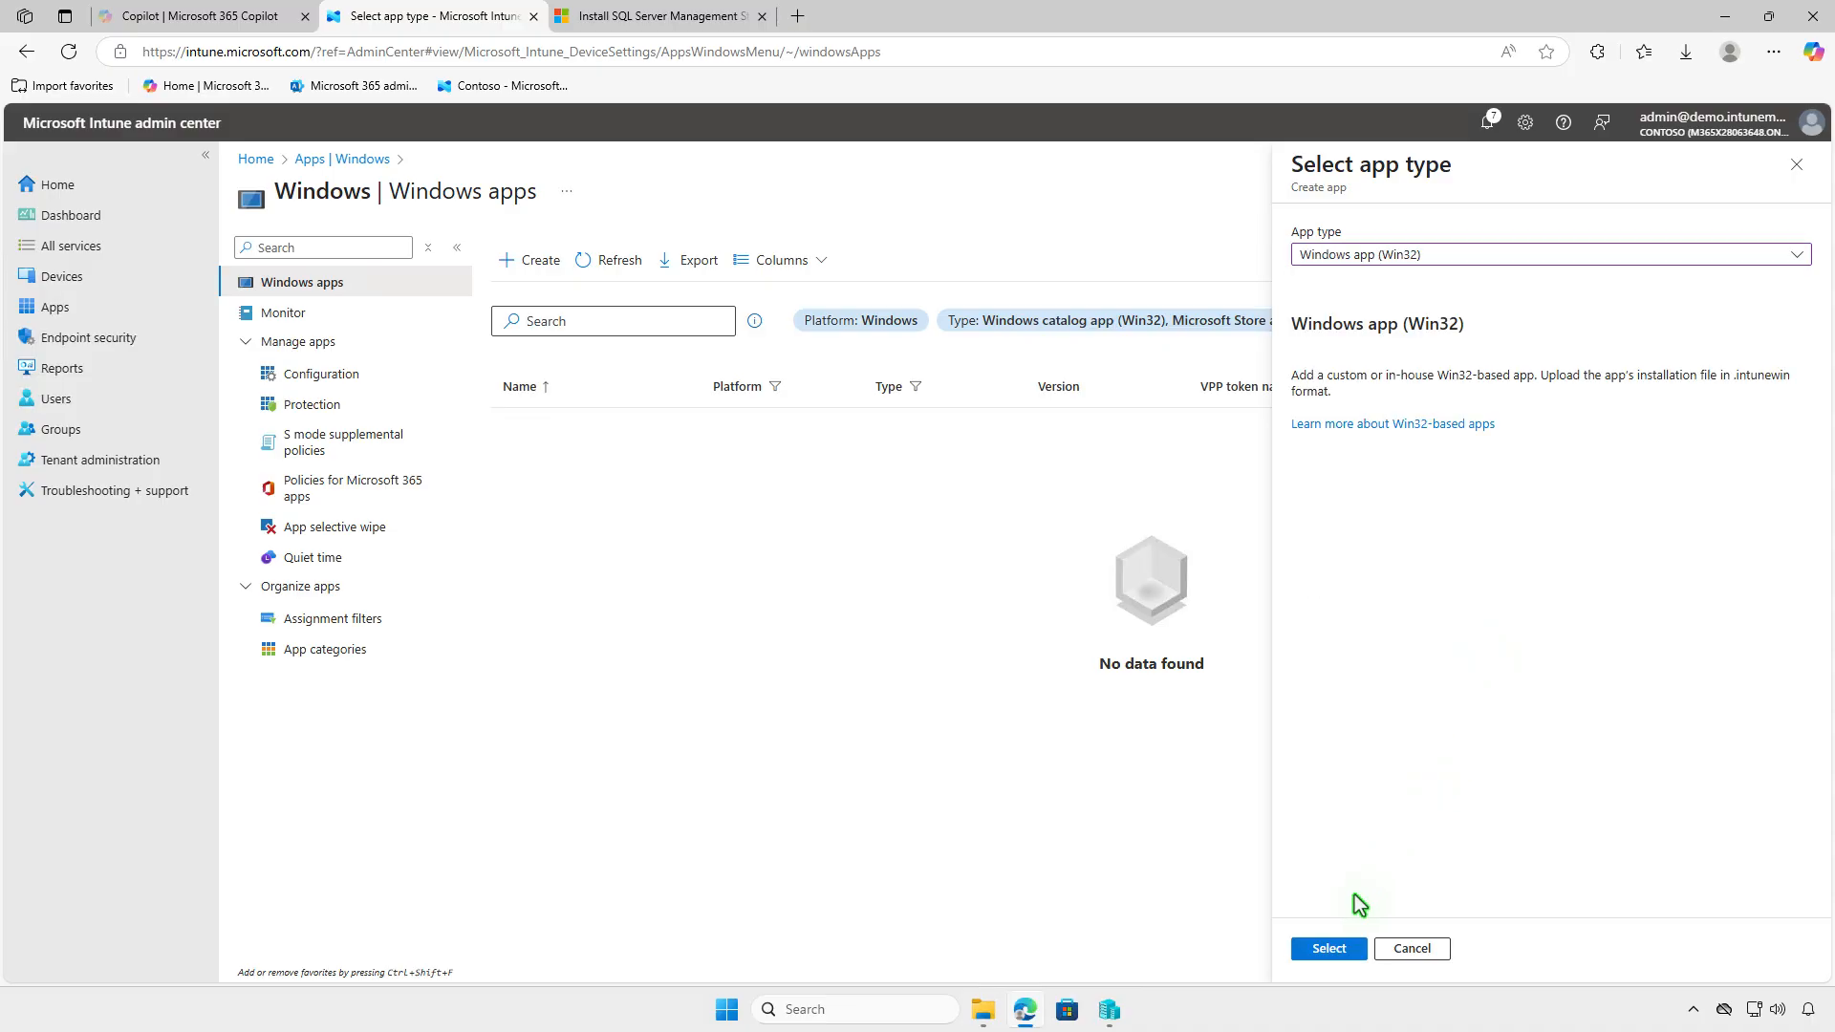
pyautogui.click(1342, 946)
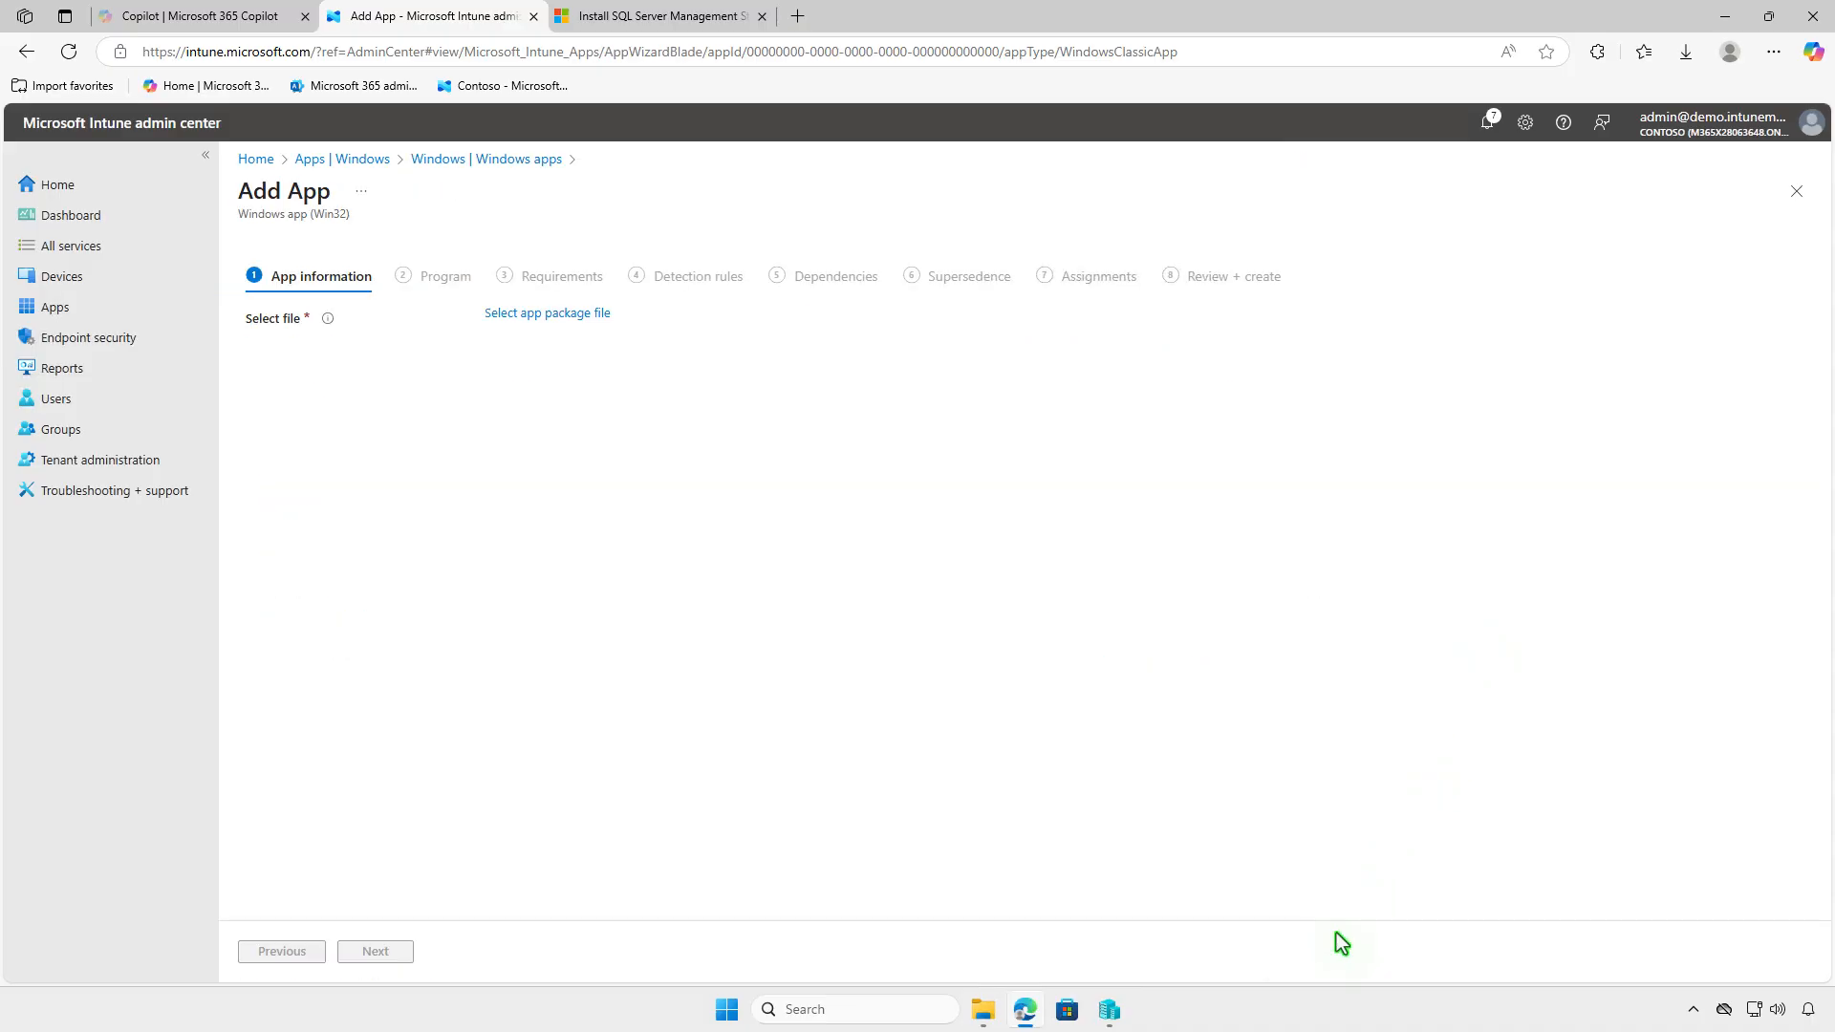
# Choose vs_setup.intunewin from D:\Intune\Output as the app package file and confirm it.
pyautogui.click(588, 314)
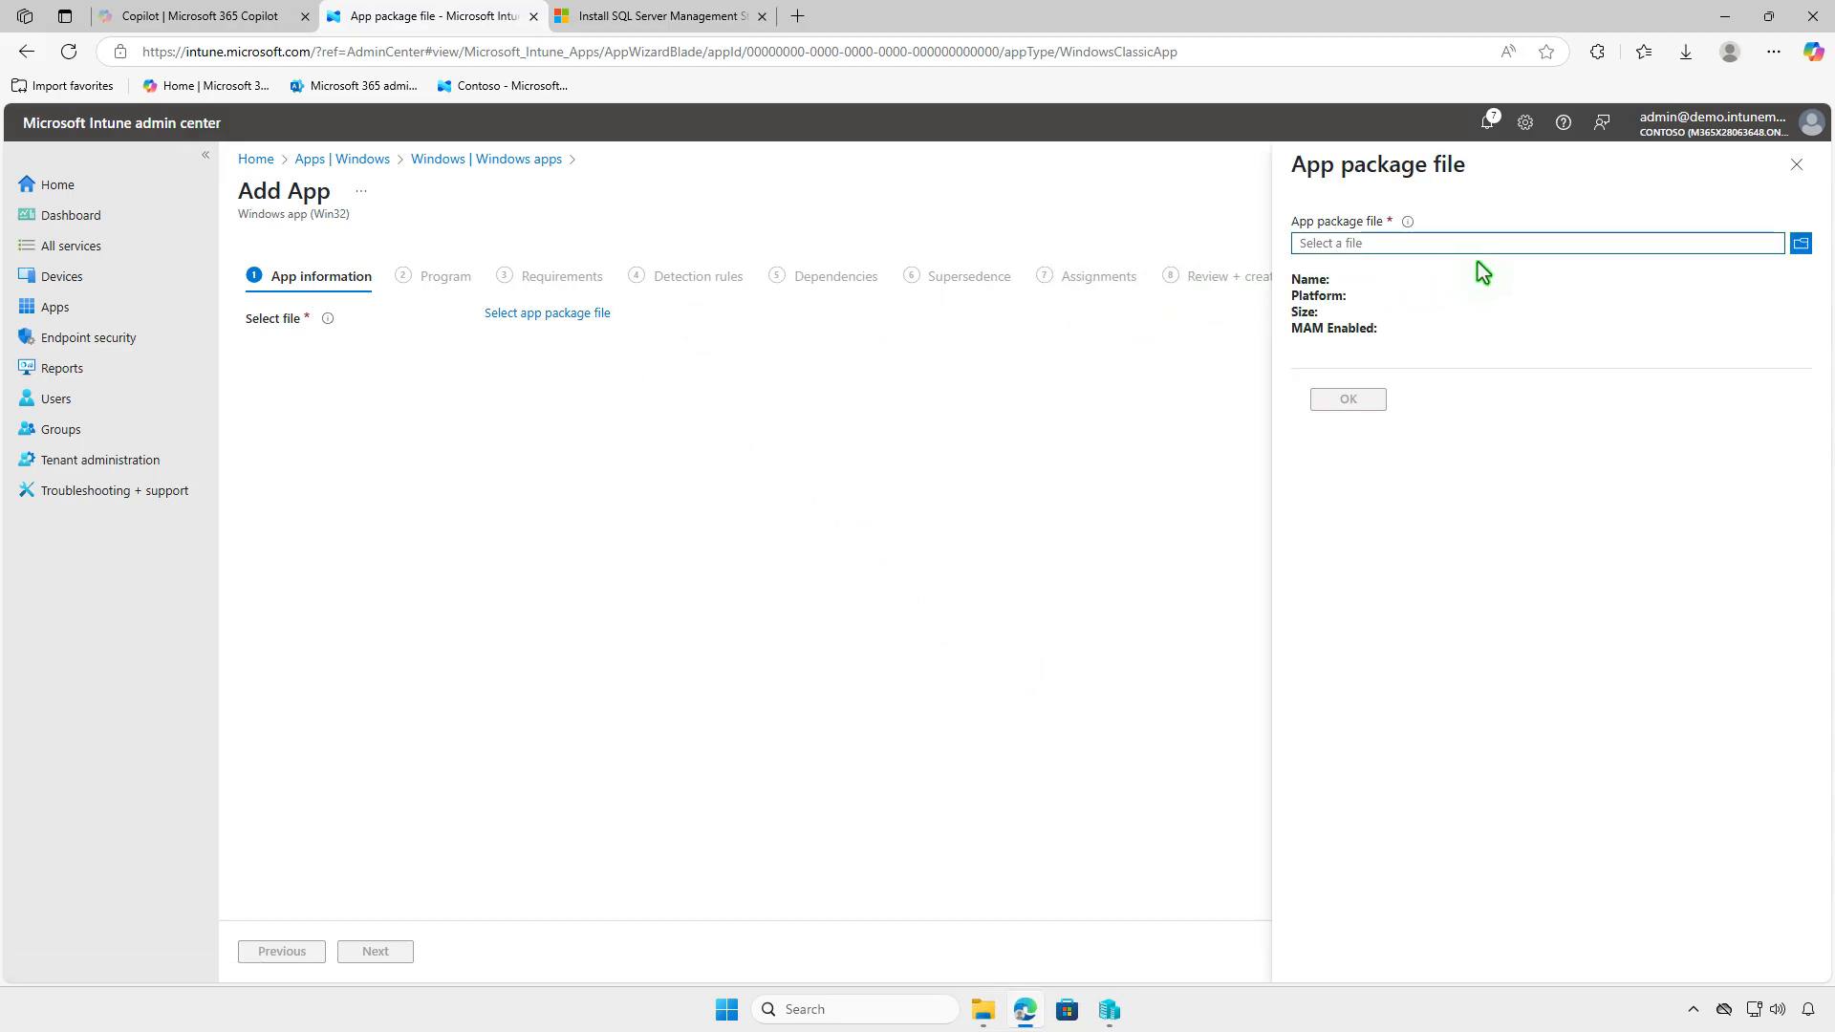
pyautogui.click(1498, 244)
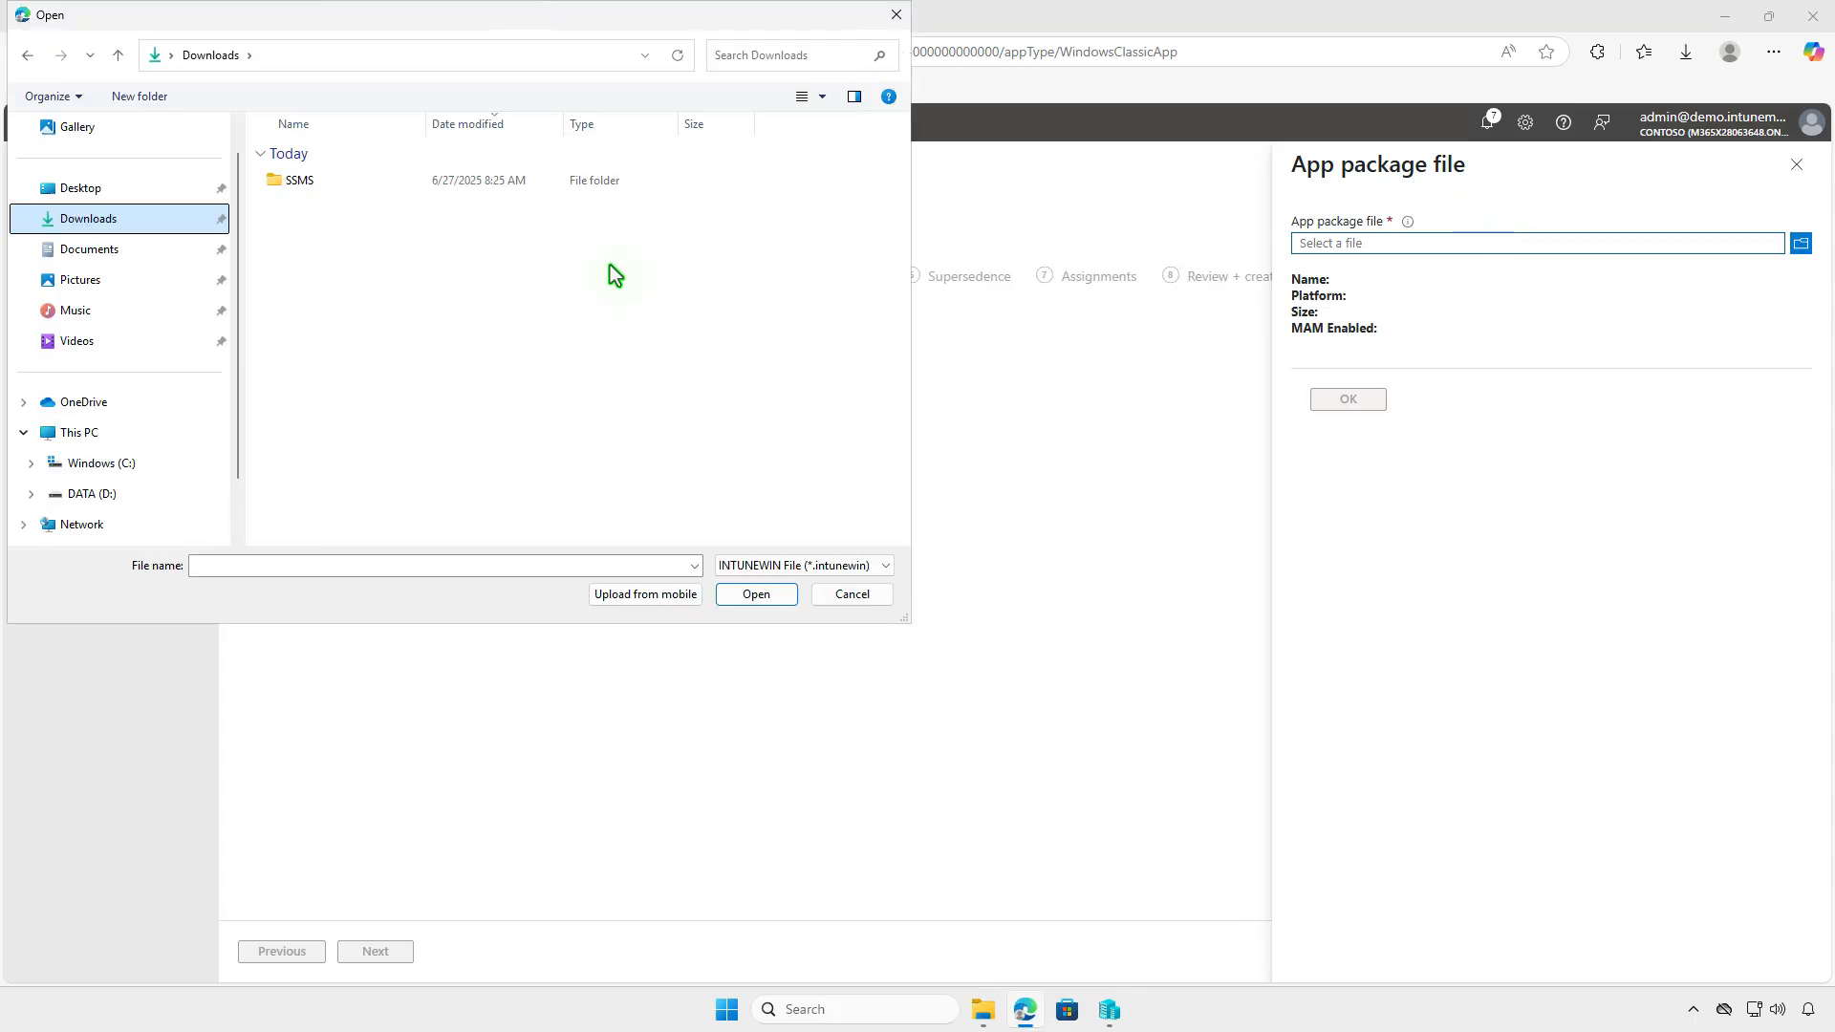
pyautogui.click(130, 430)
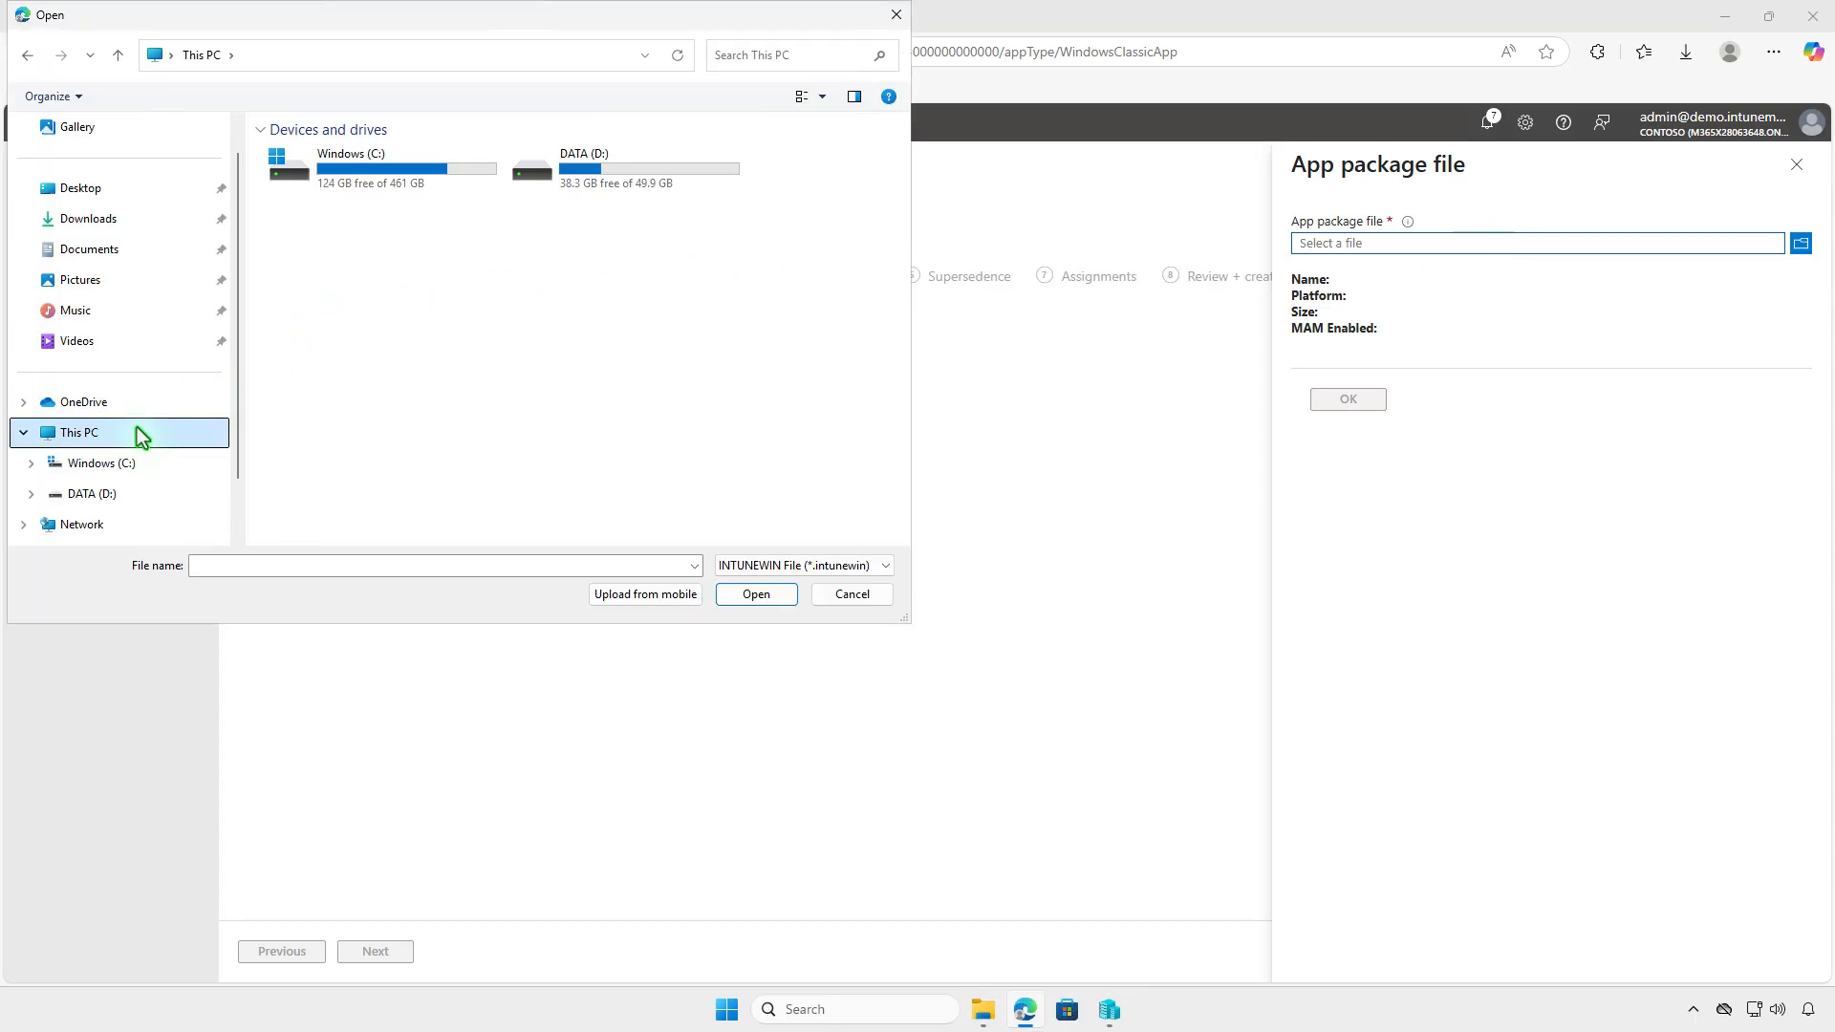
pyautogui.doubleClick(639, 181)
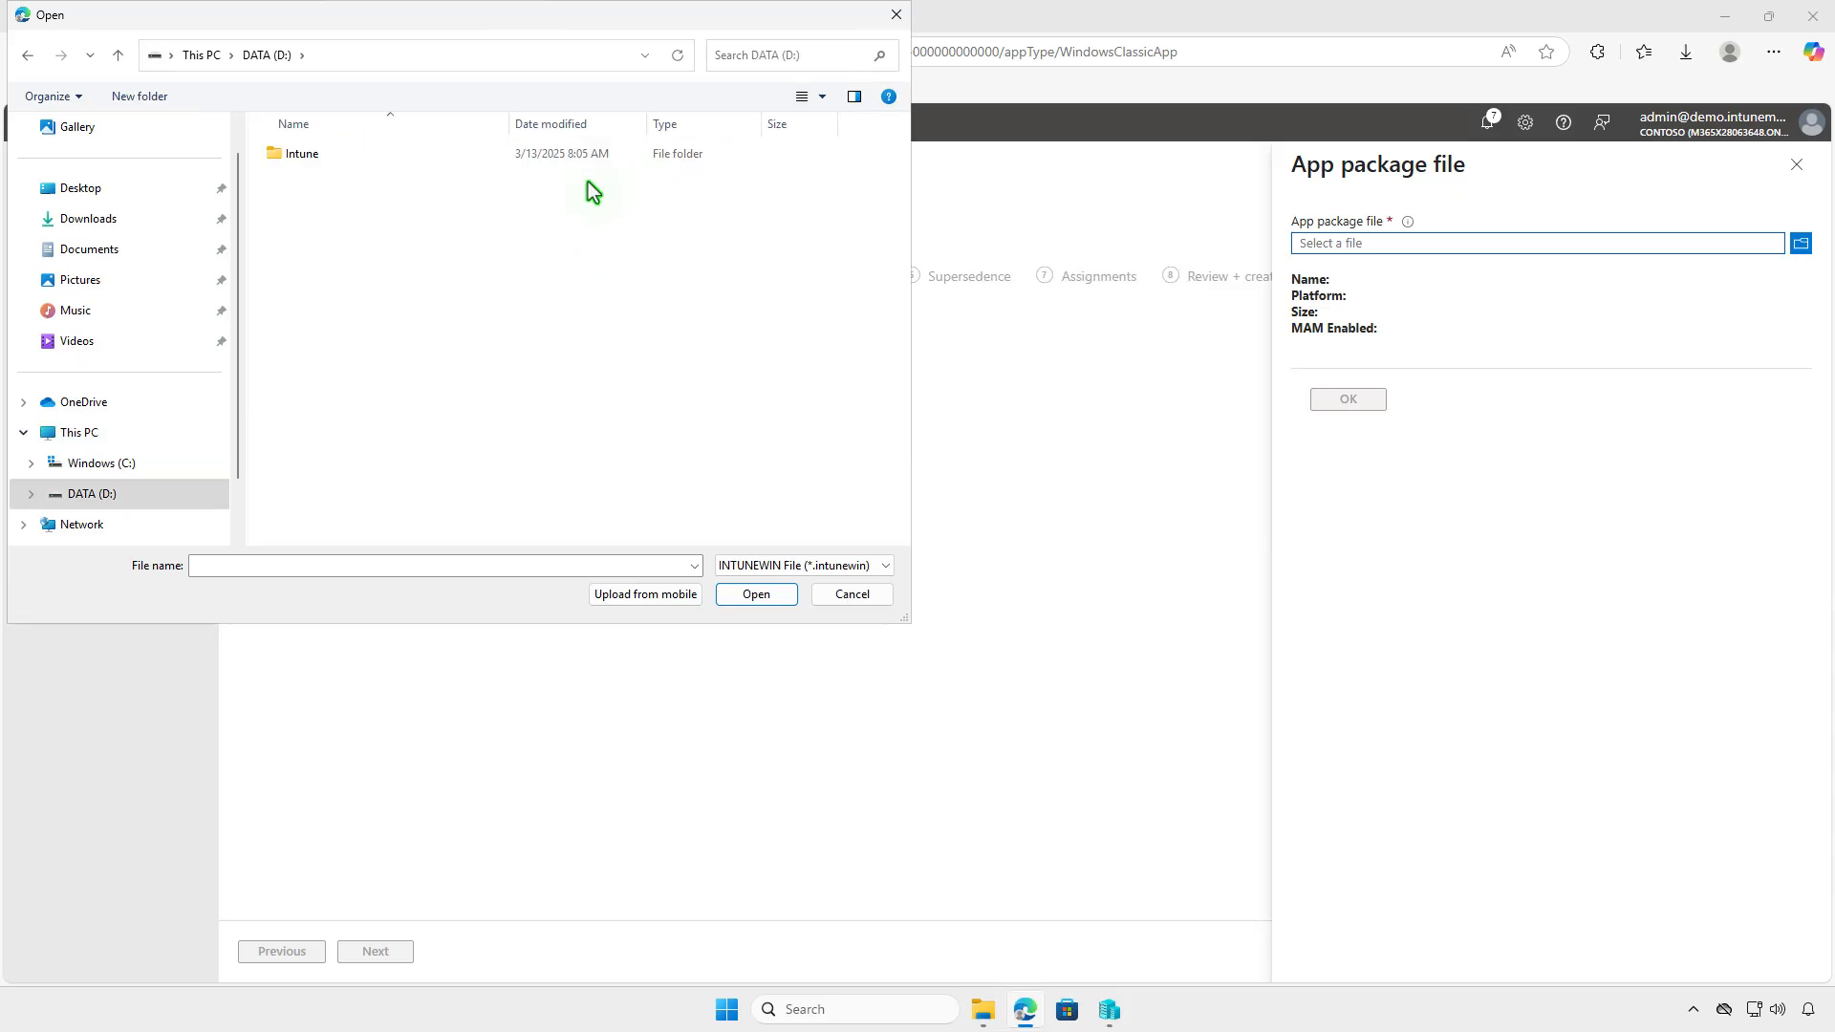
pyautogui.doubleClick(358, 157)
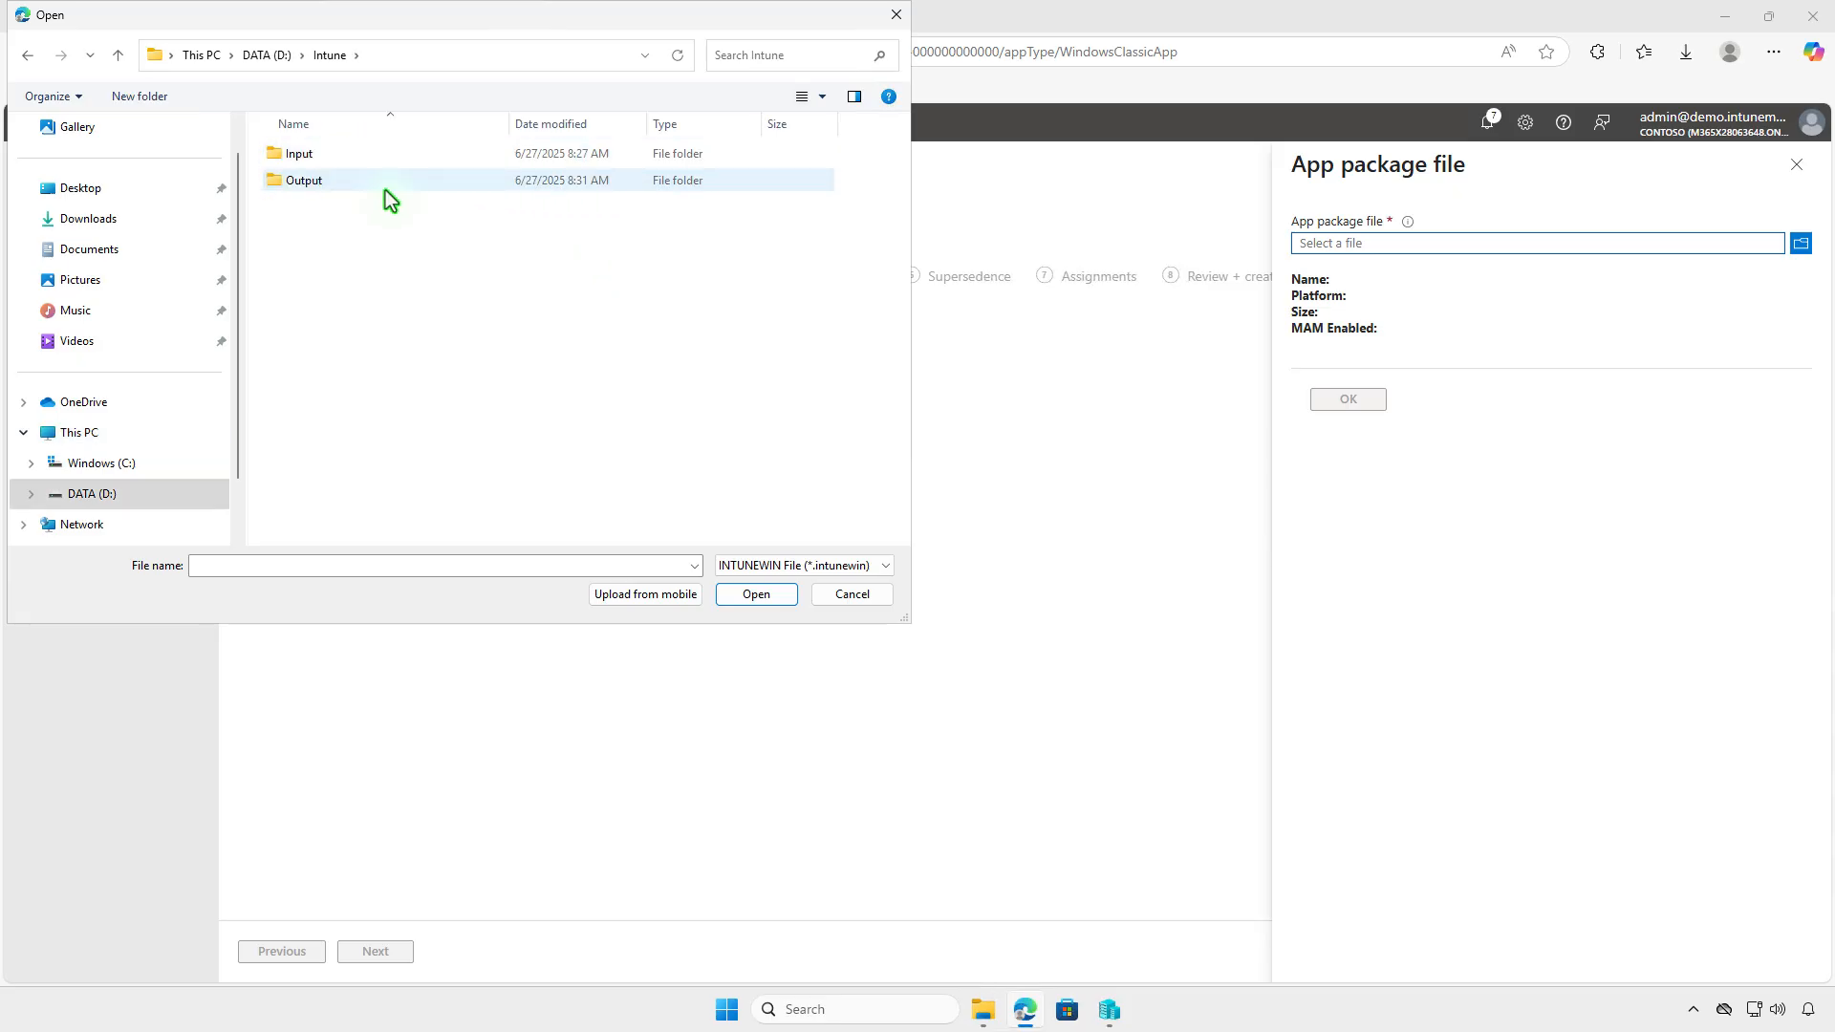
pyautogui.doubleClick(386, 187)
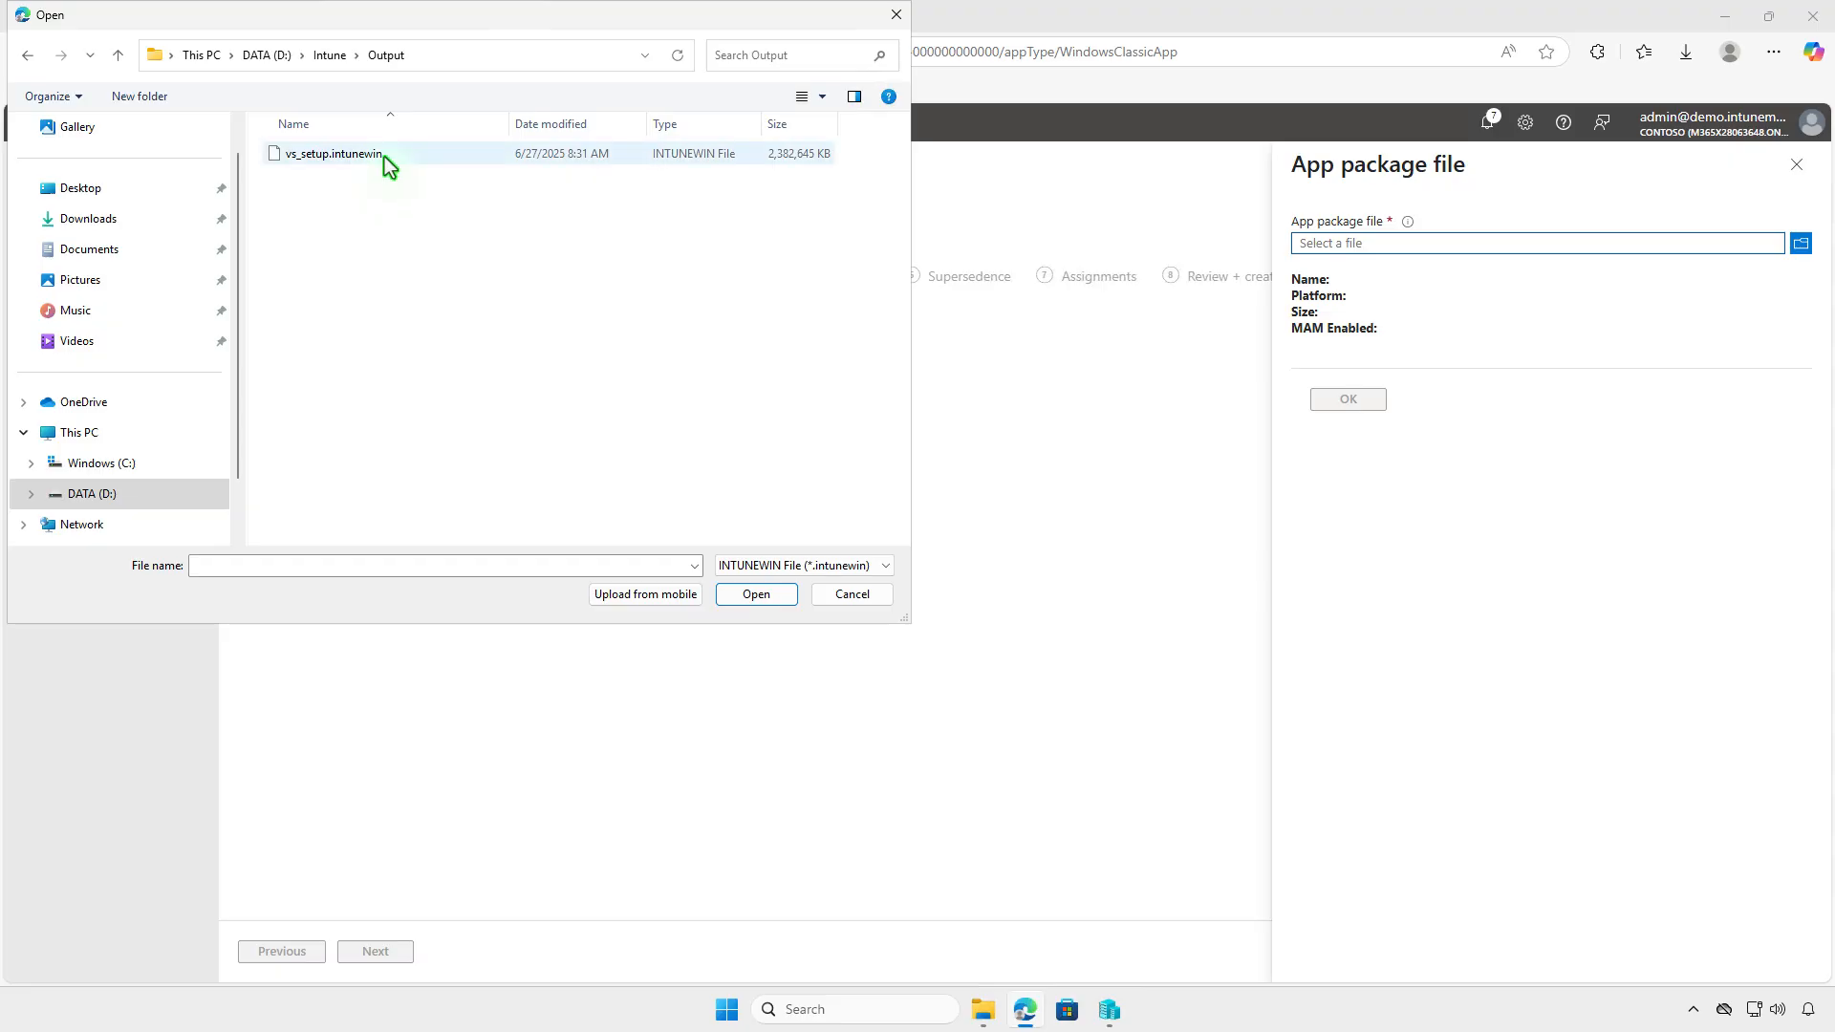
pyautogui.click(385, 157)
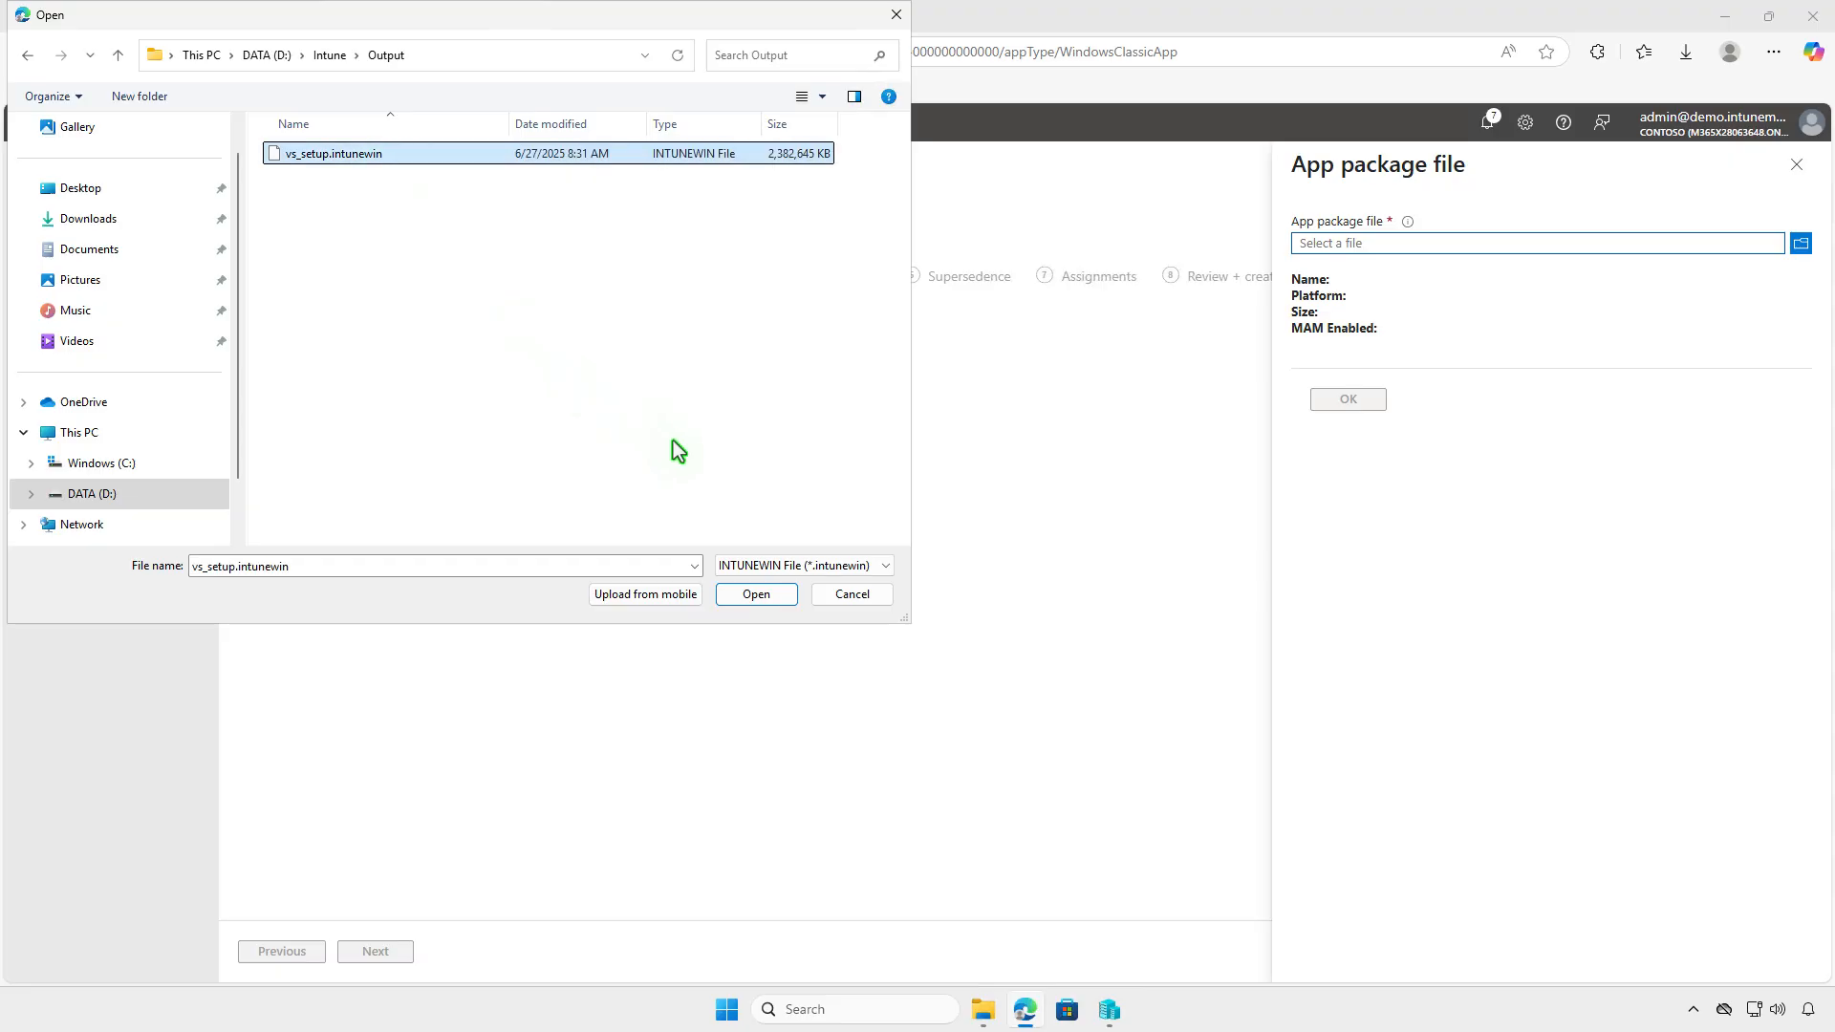
pyautogui.click(788, 603)
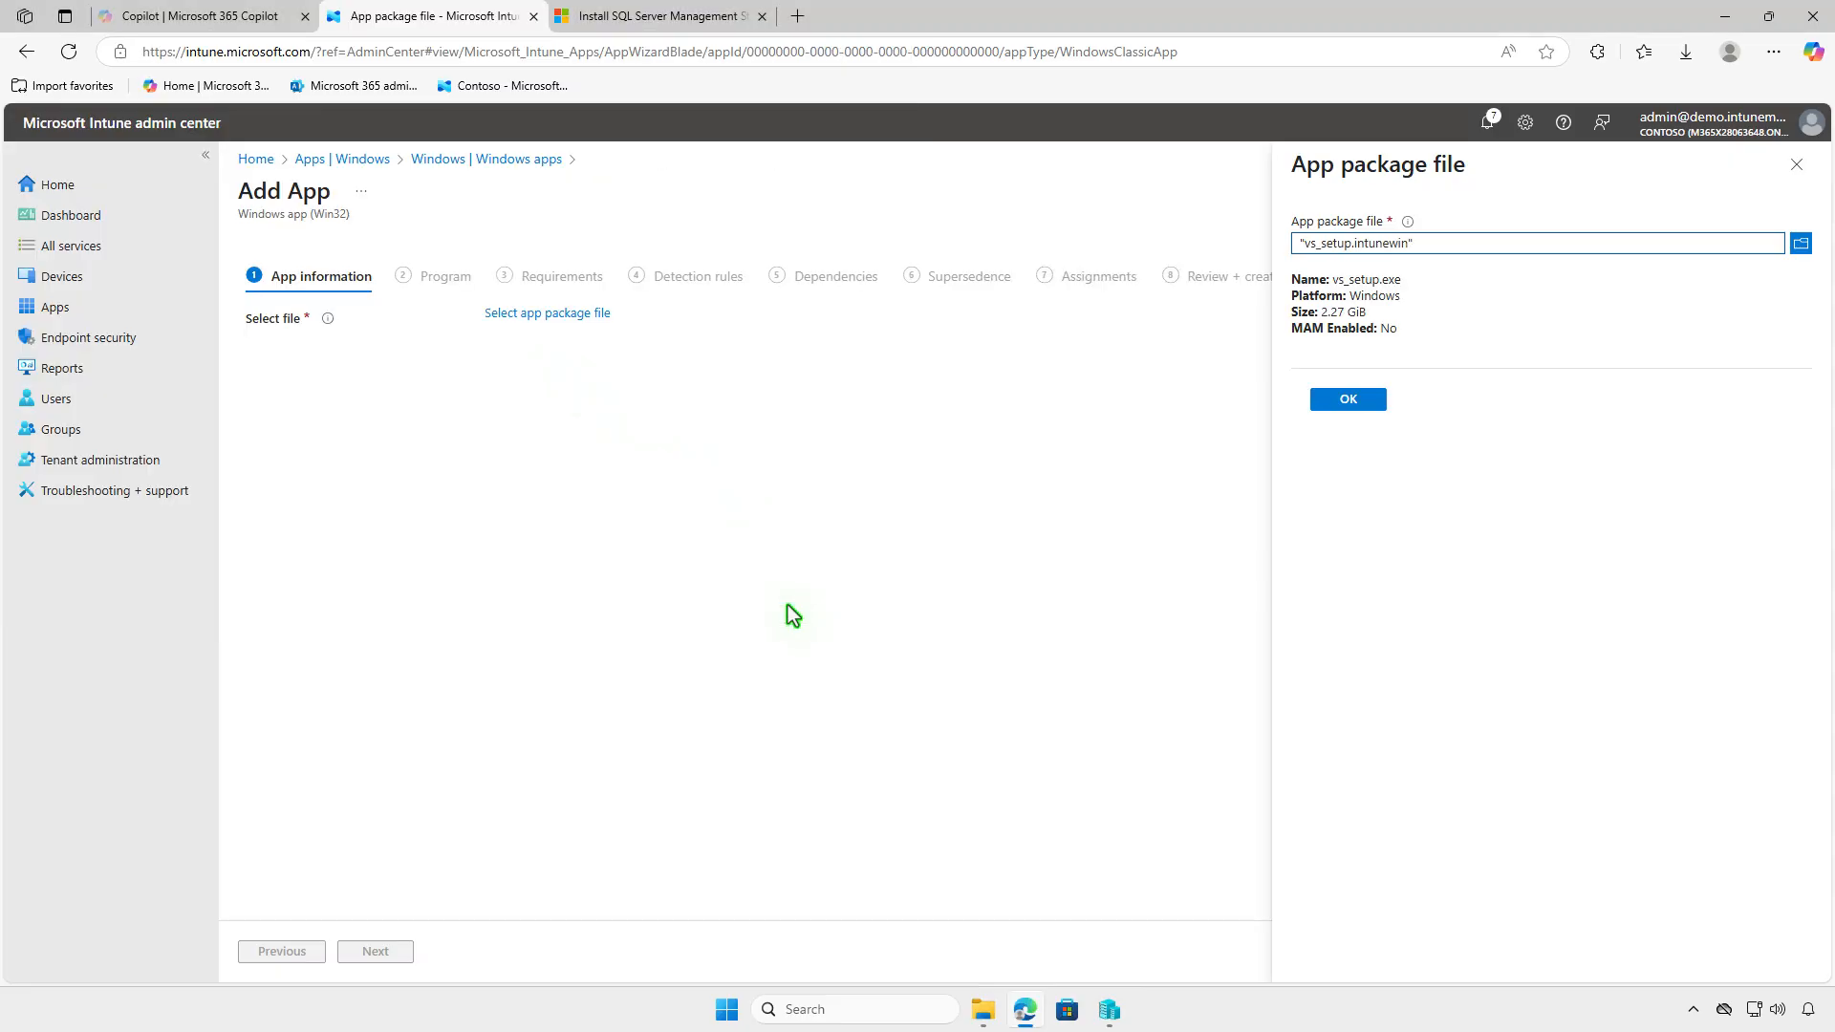
pyautogui.click(1349, 400)
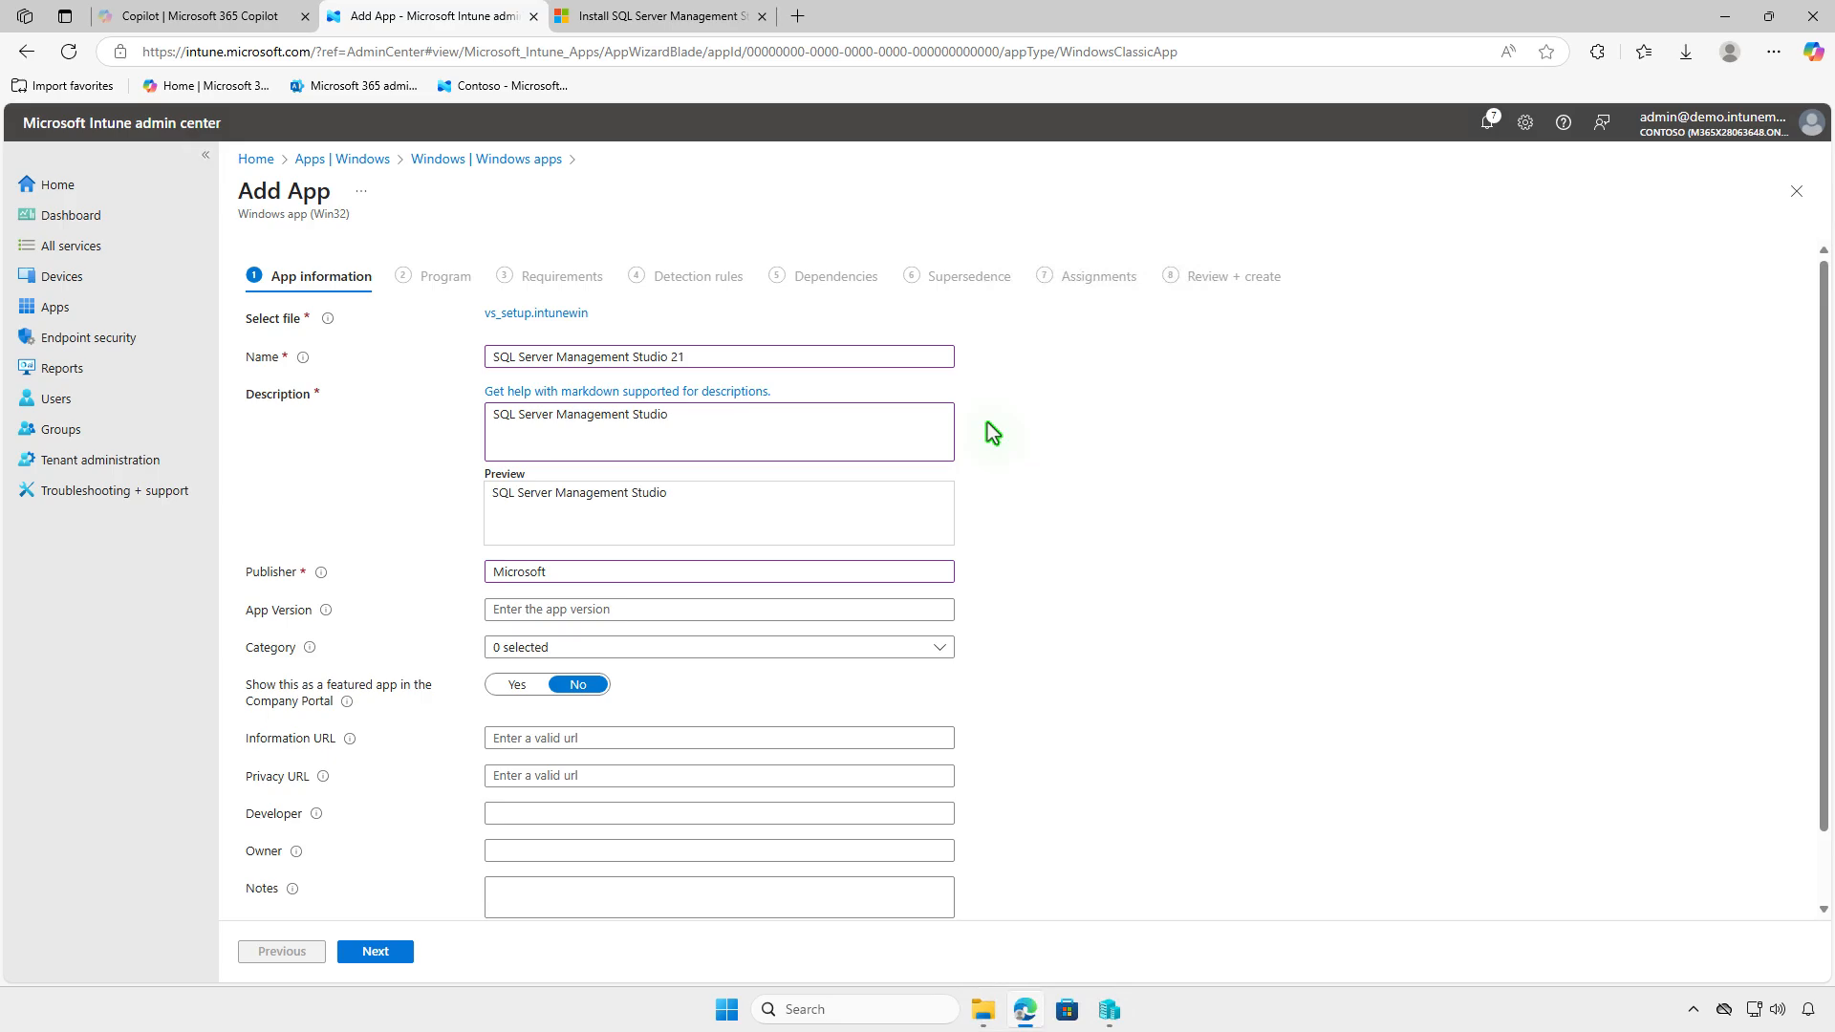
# Upload MSSQL_SSMS_21_icon.png from the Downloads folder as the app's logo and confirm it.
pyautogui.scroll(-3, 992, 433)
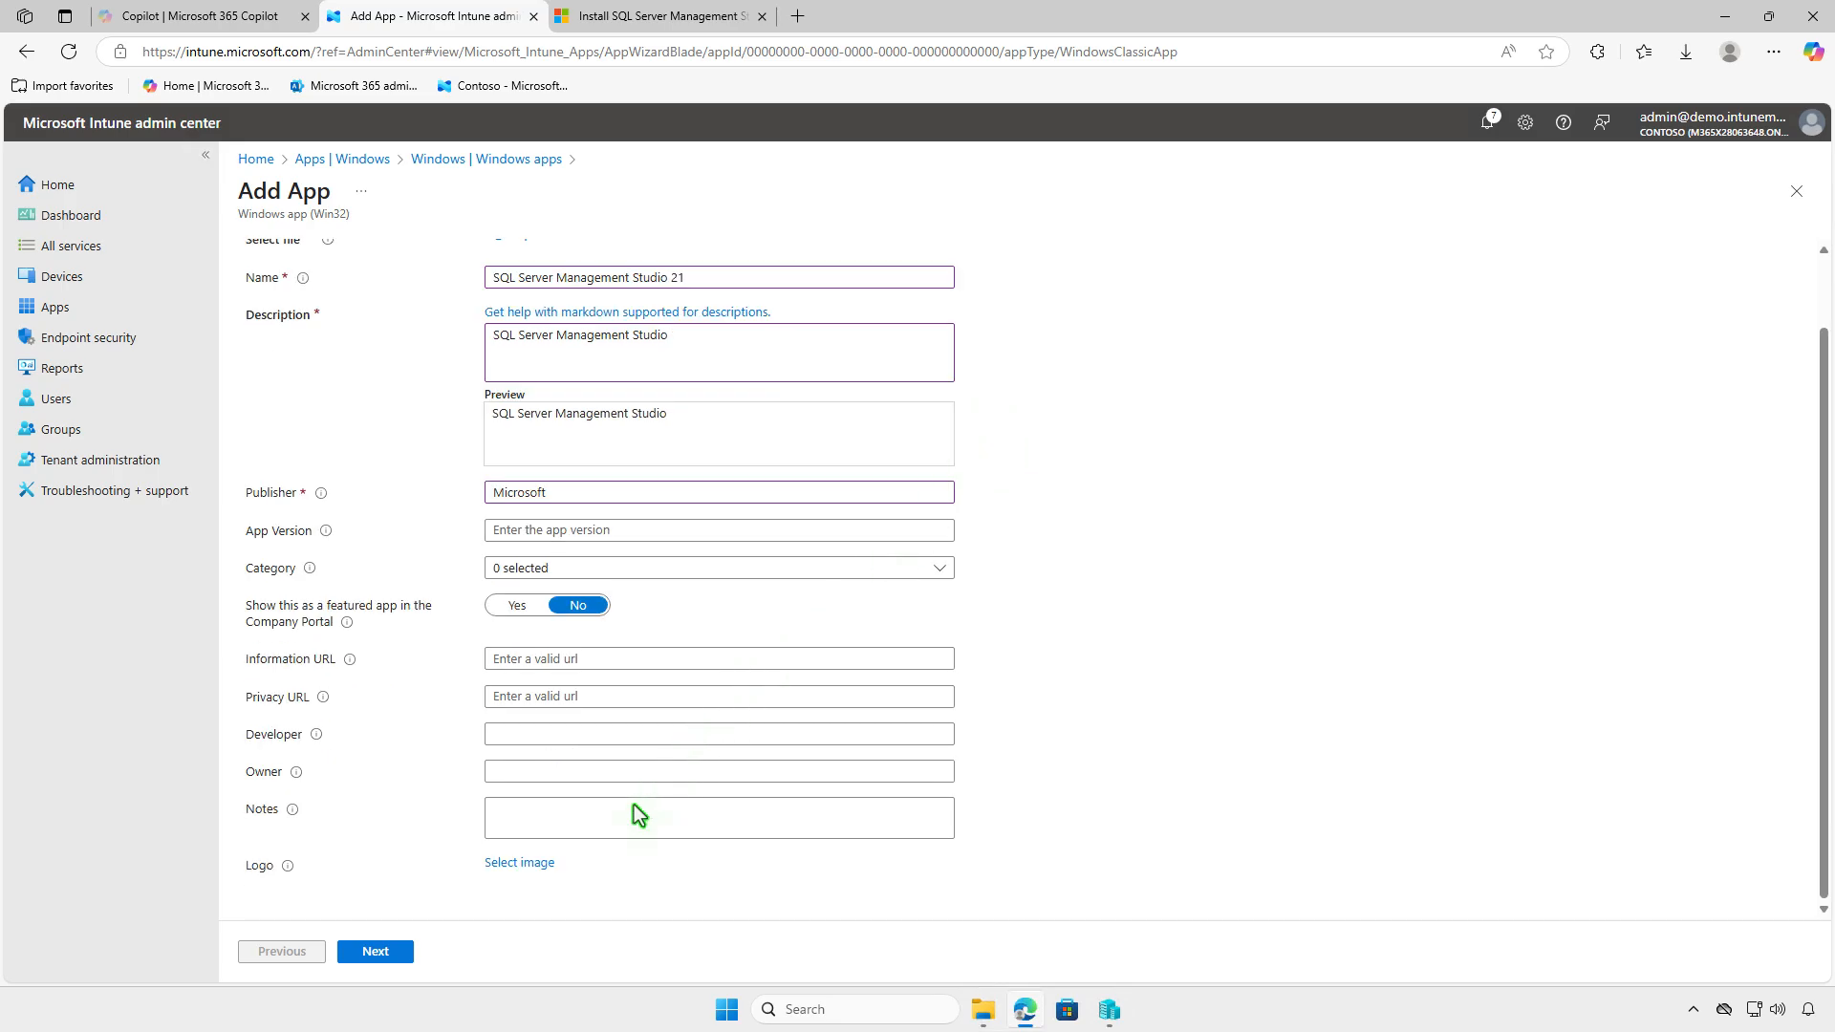
pyautogui.click(519, 863)
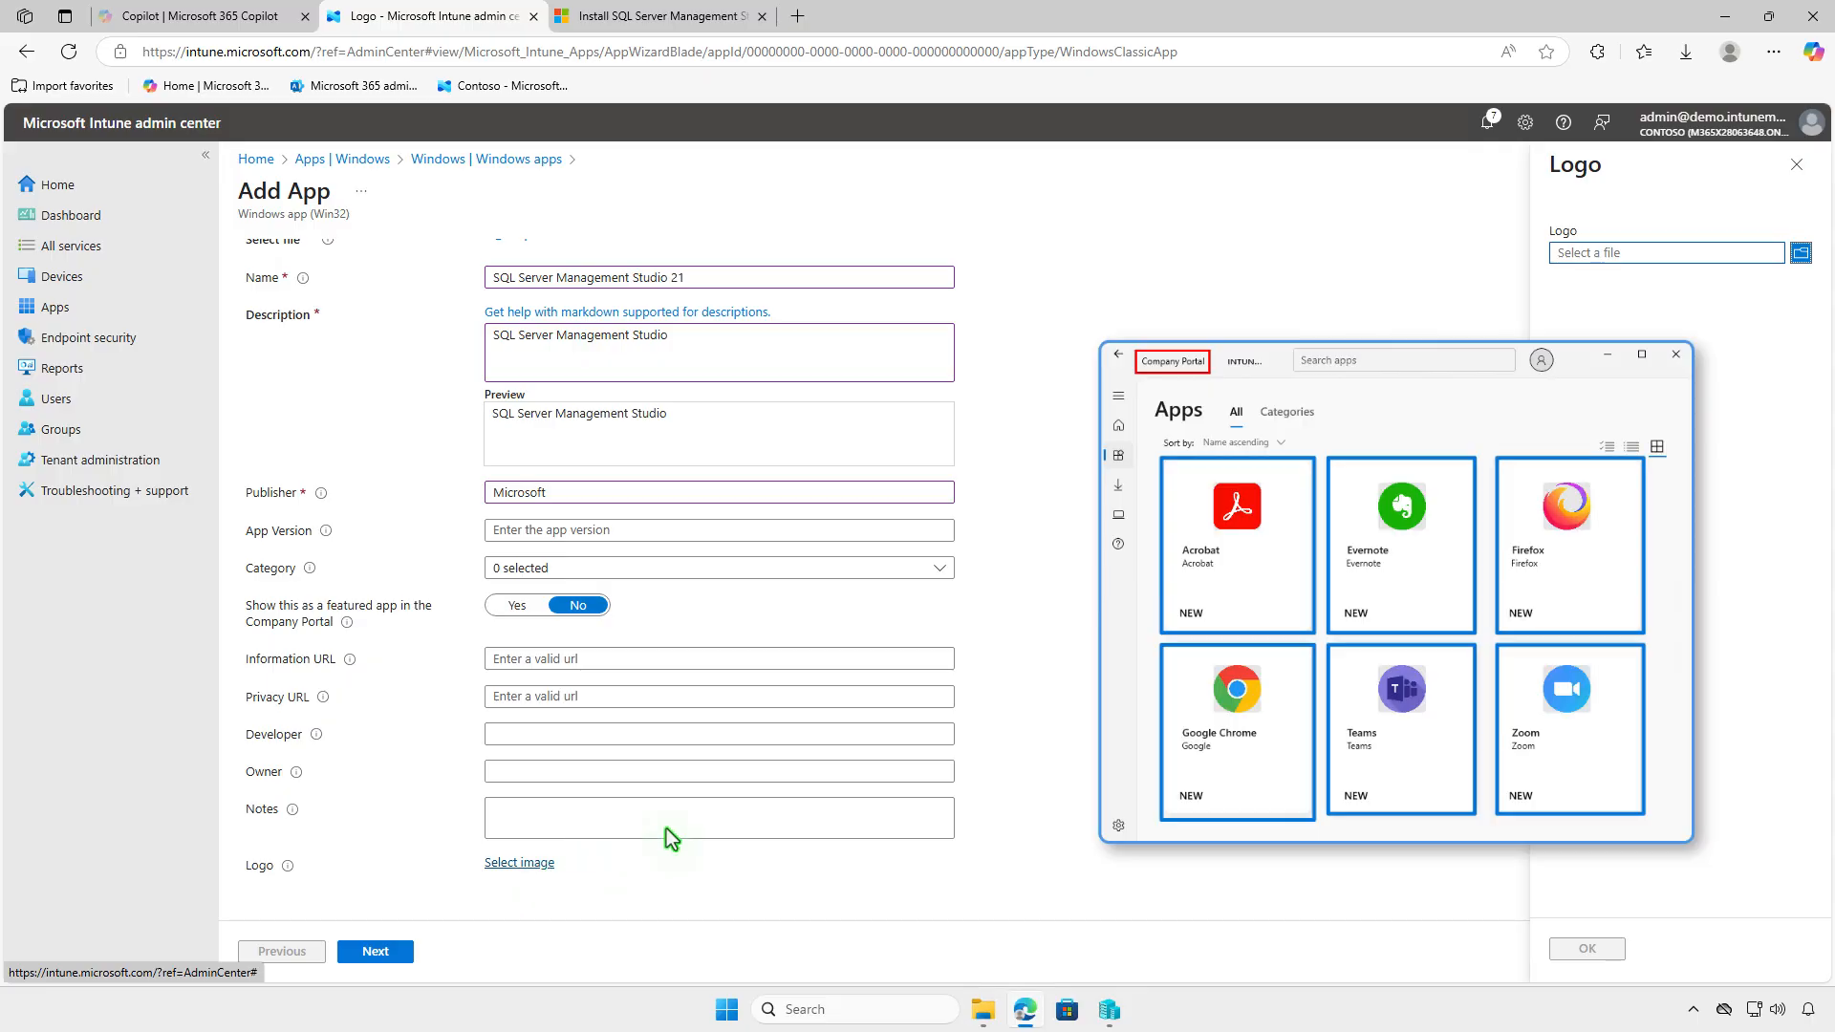
pyautogui.click(1668, 255)
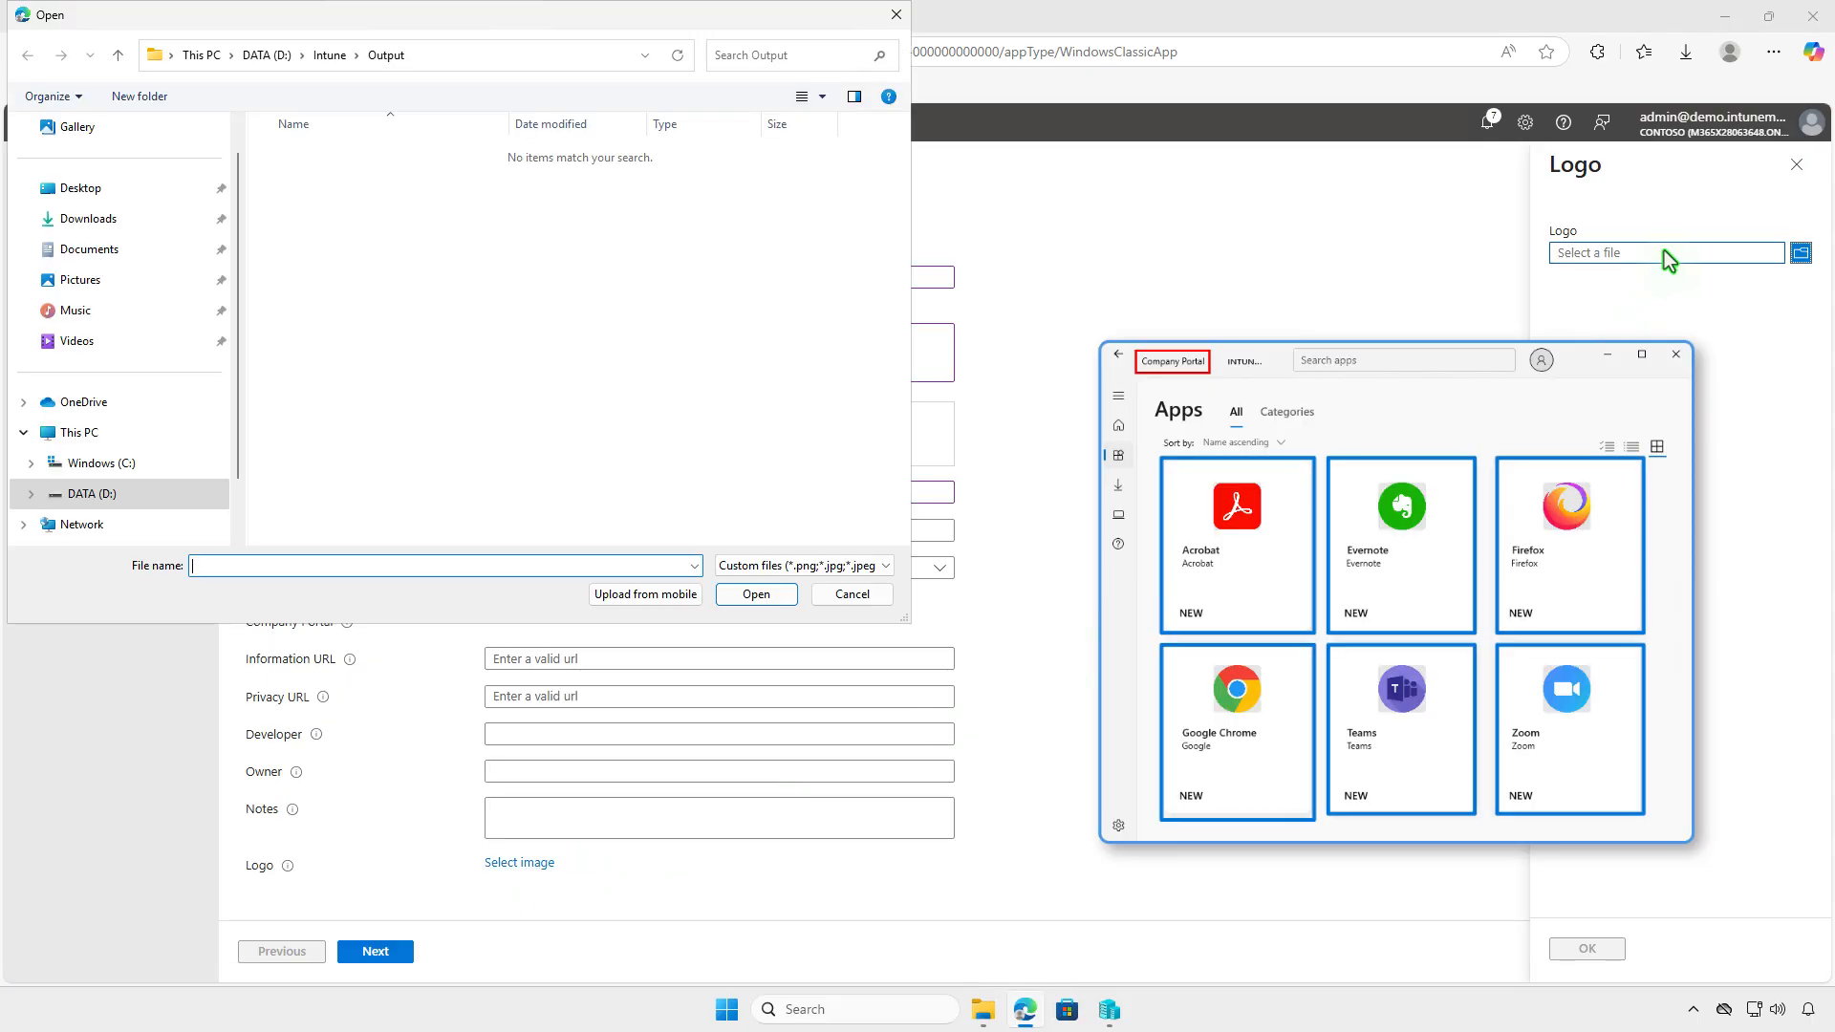
pyautogui.click(136, 227)
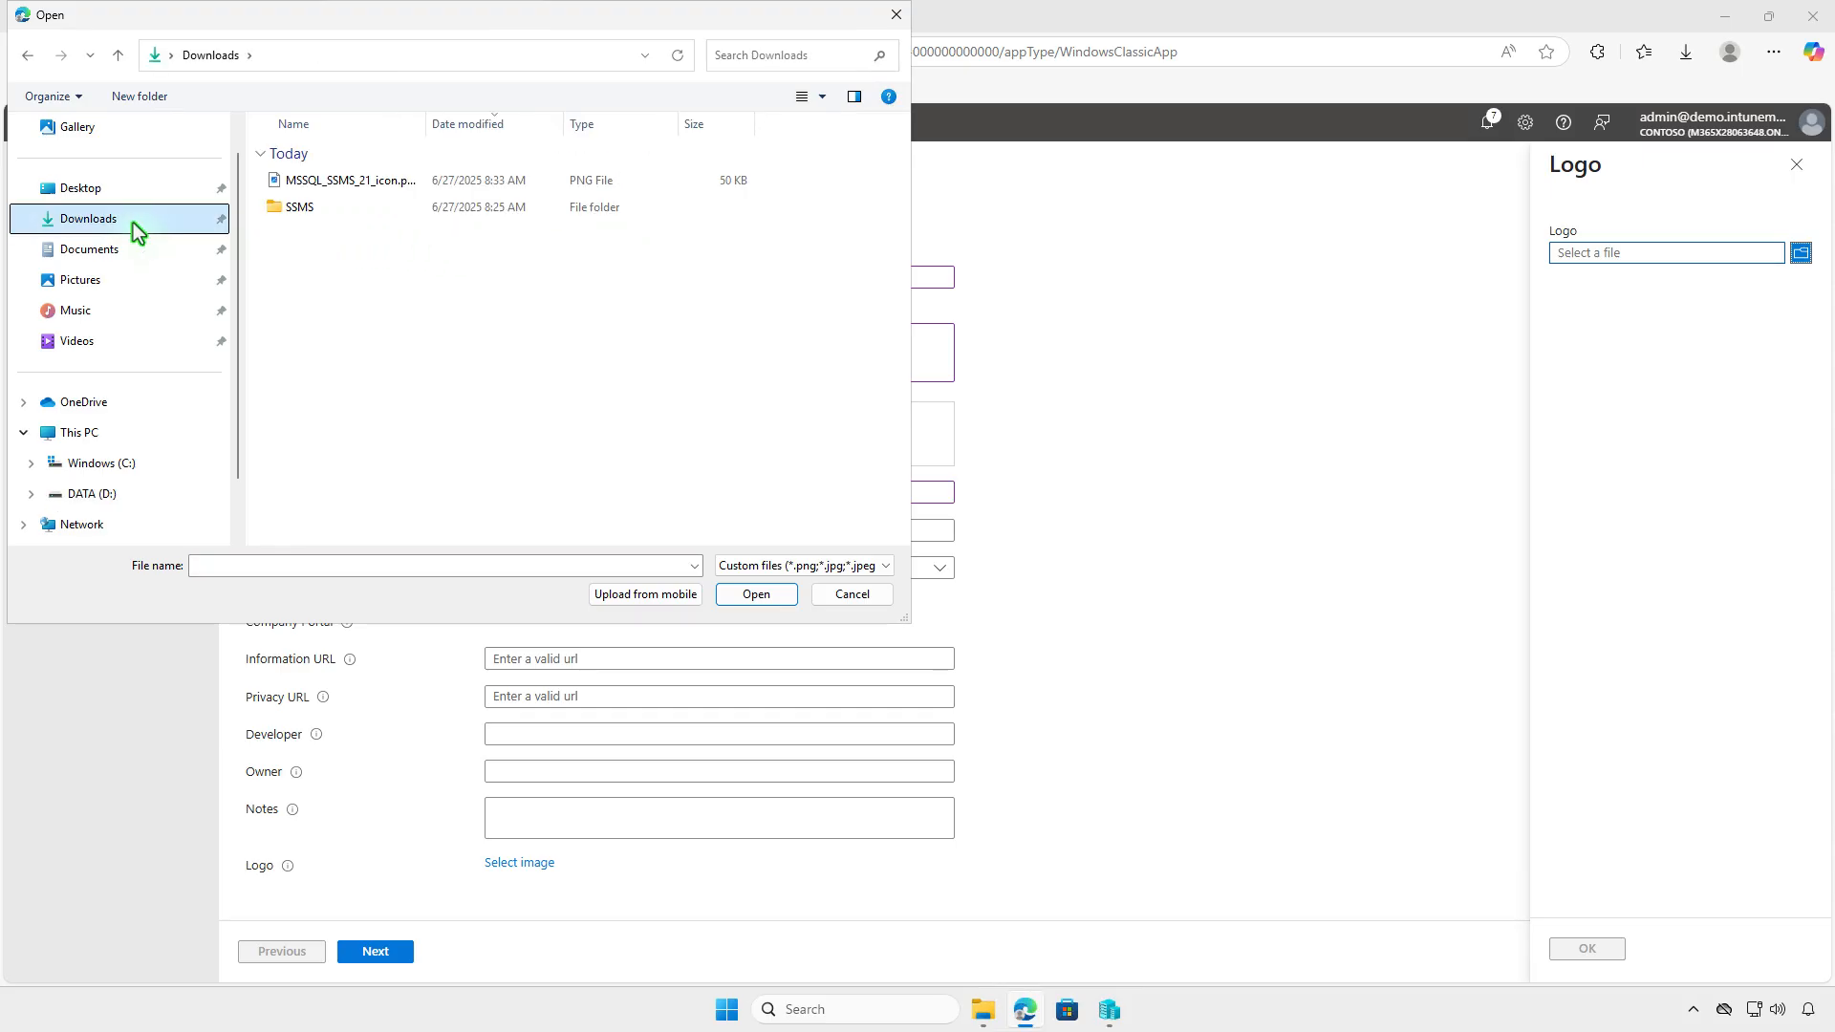
pyautogui.click(445, 187)
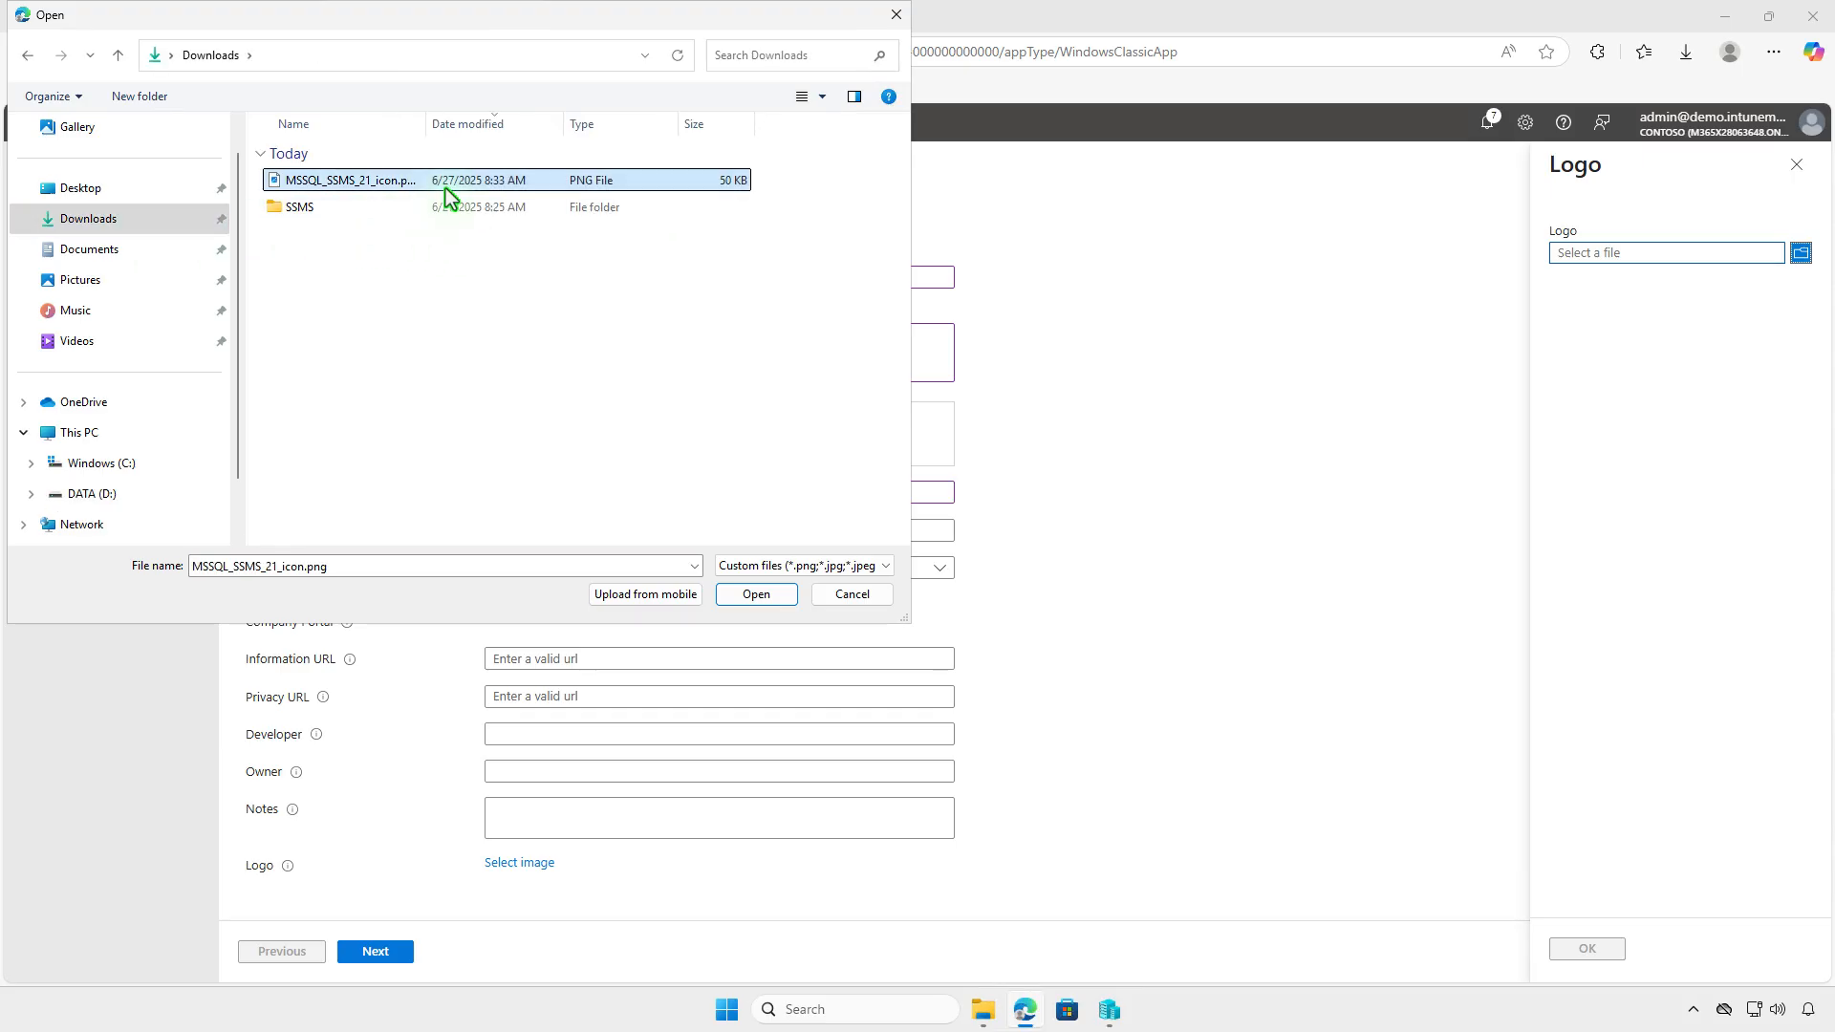
pyautogui.click(756, 594)
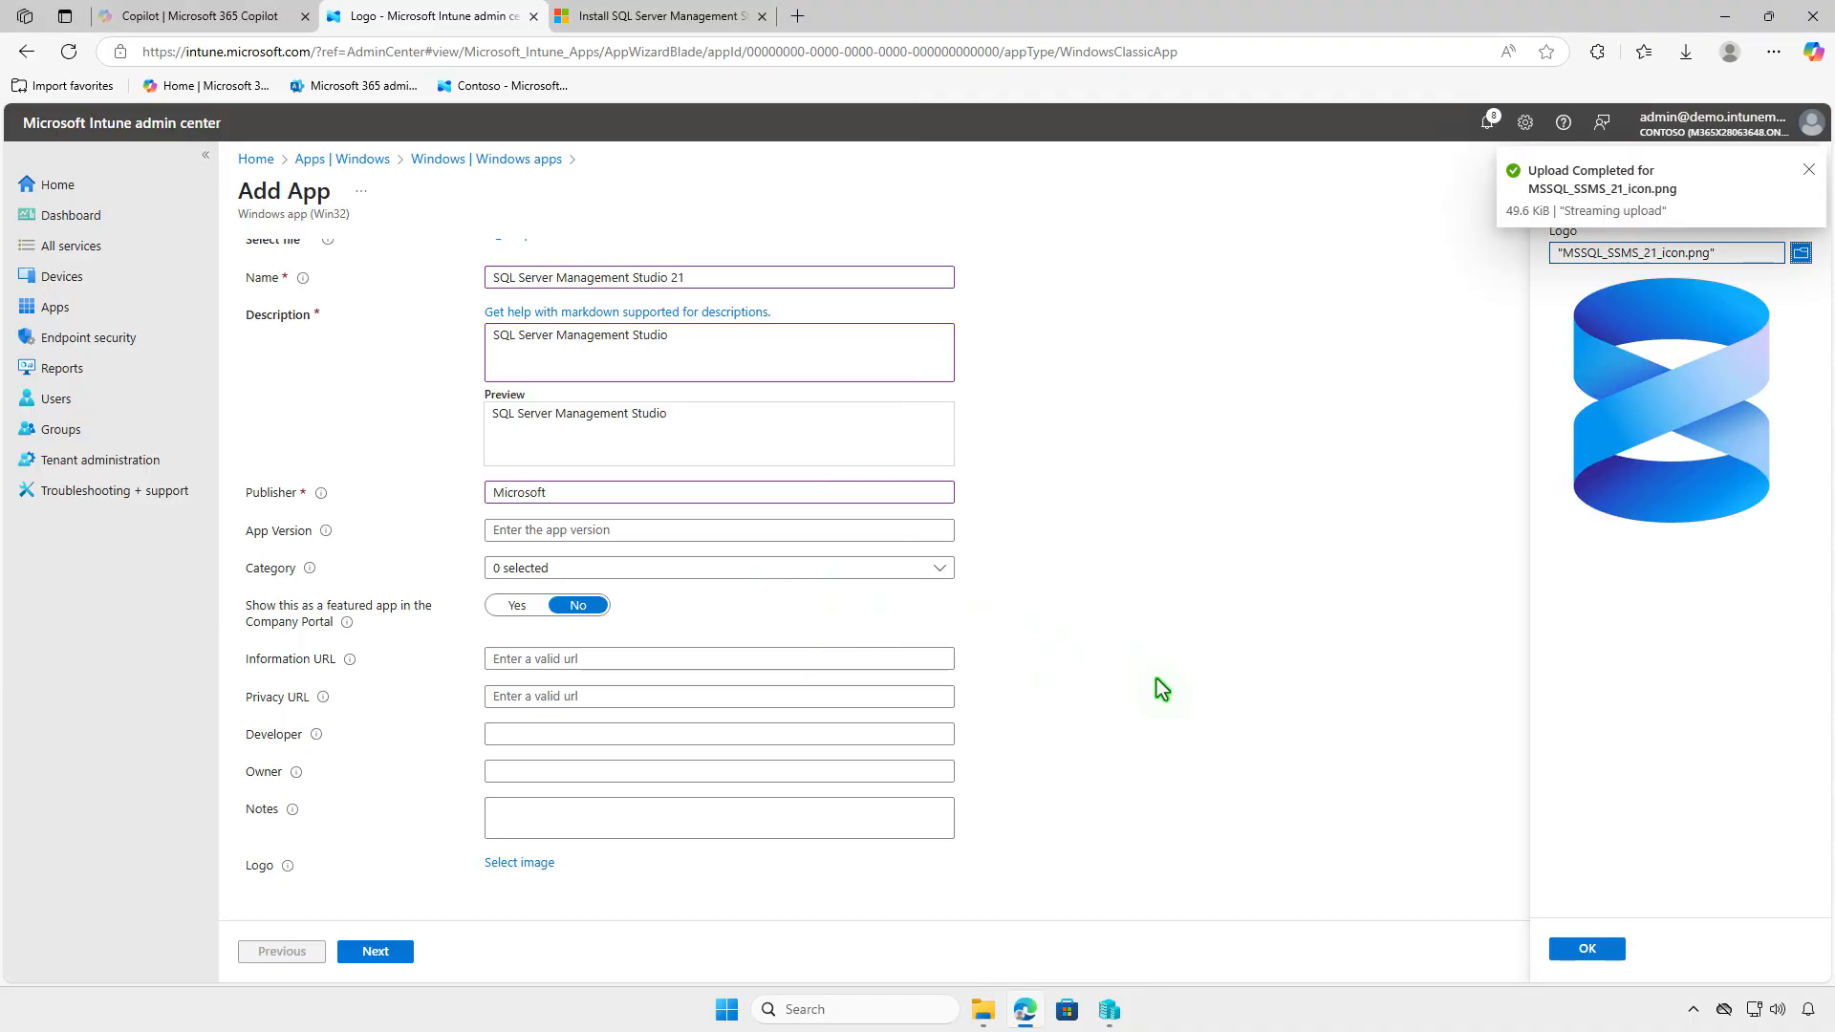
pyautogui.click(1586, 949)
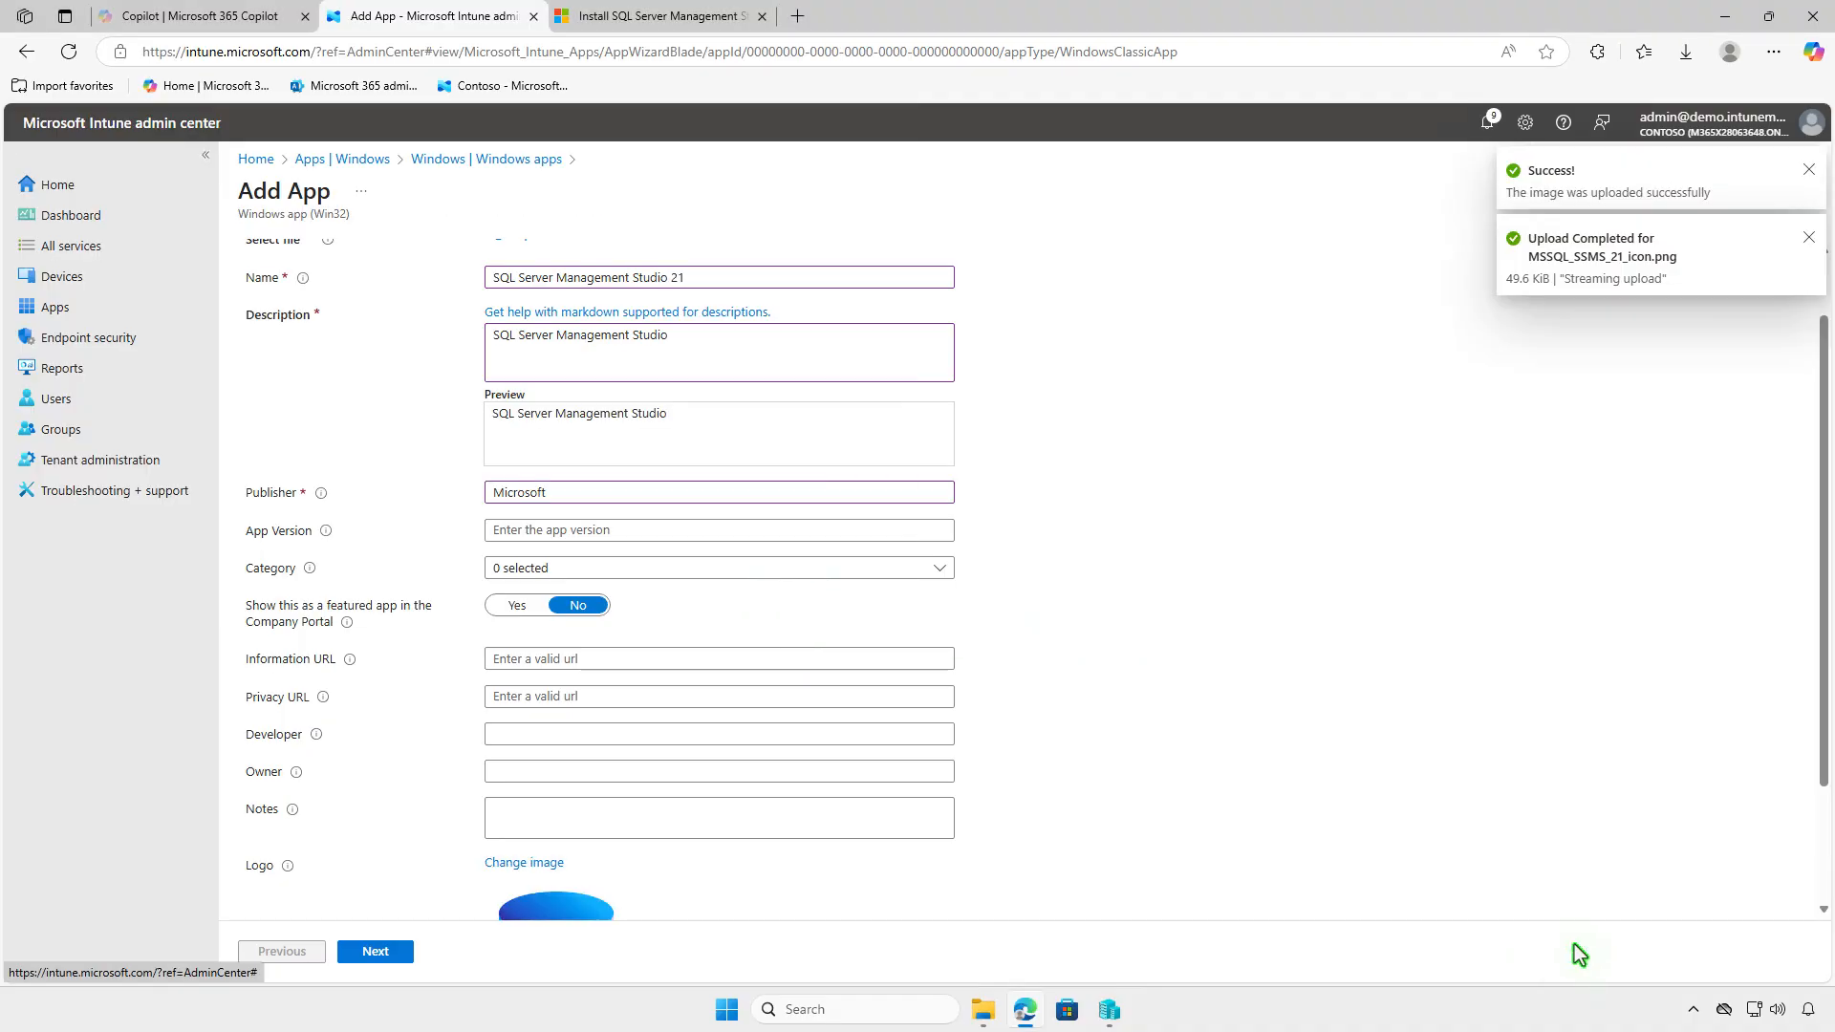
# Proceed to the program settings, enter "vs_SSMS.exe --quiet --norestart --wait" as the install command plus the setup.exe uninstall command, and continue to the requirements.
pyautogui.scroll(-2, 1165, 842)
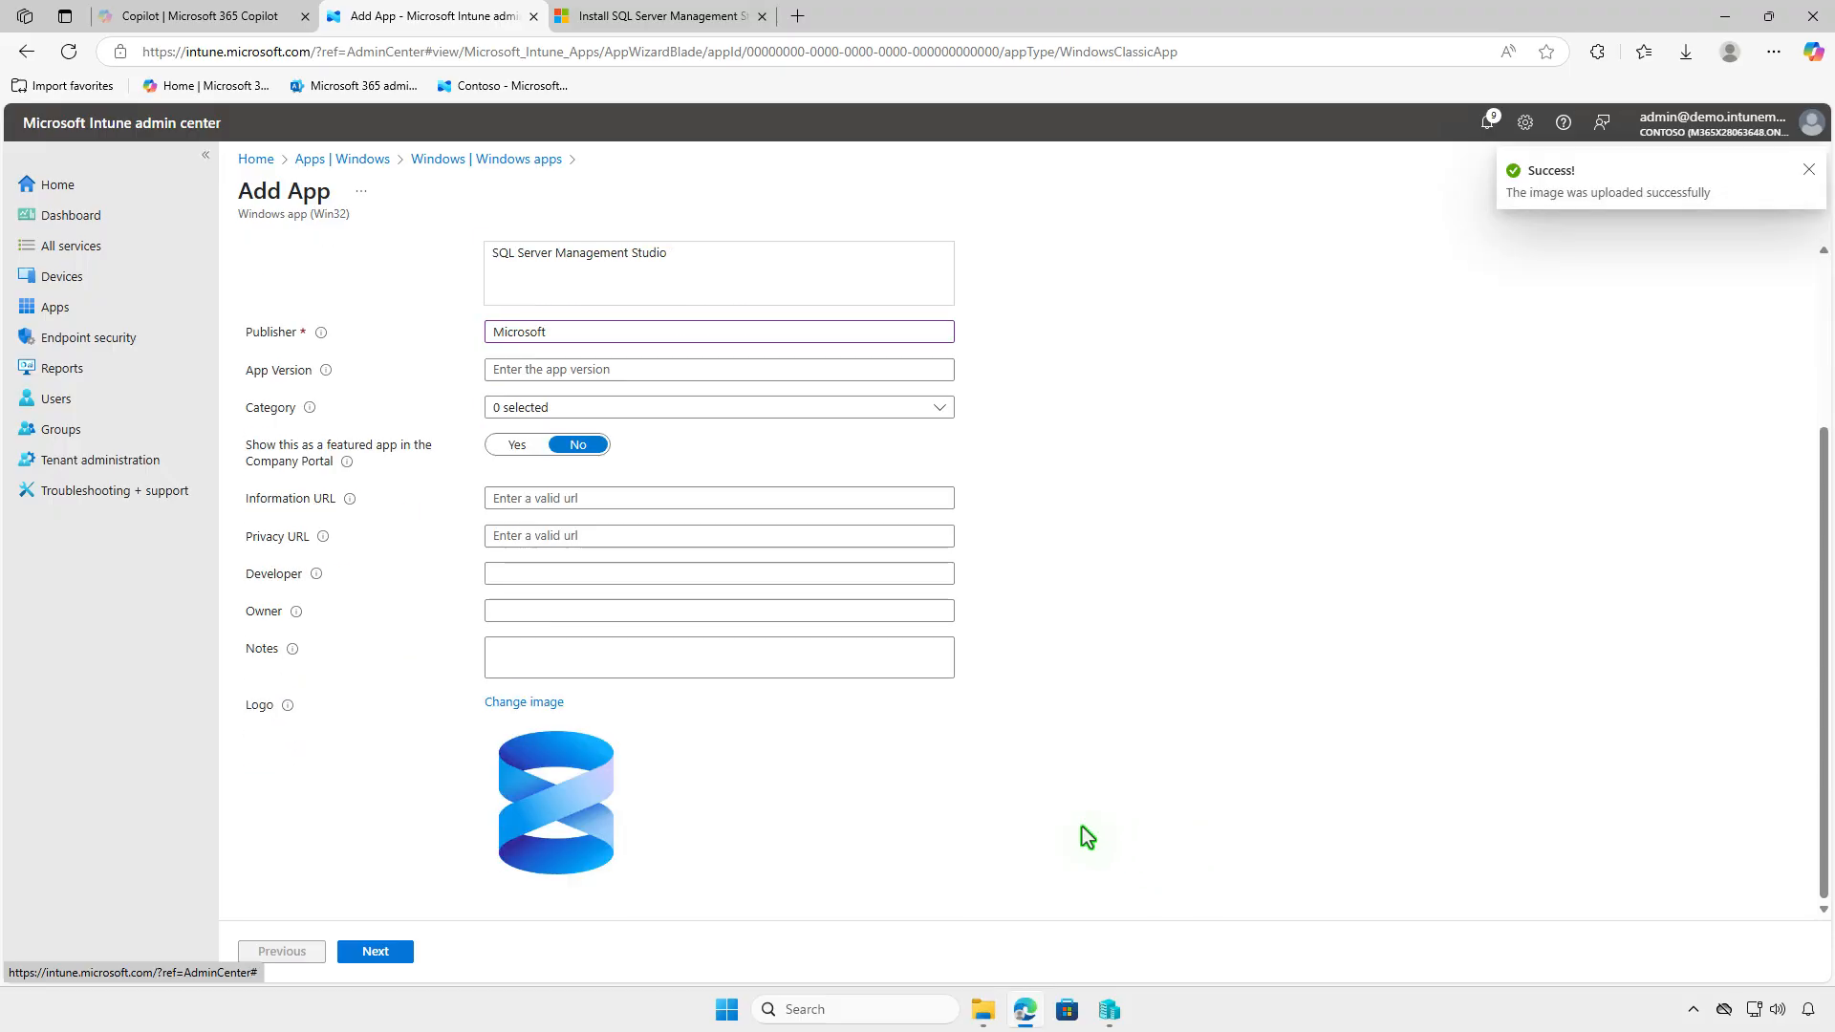
pyautogui.click(387, 950)
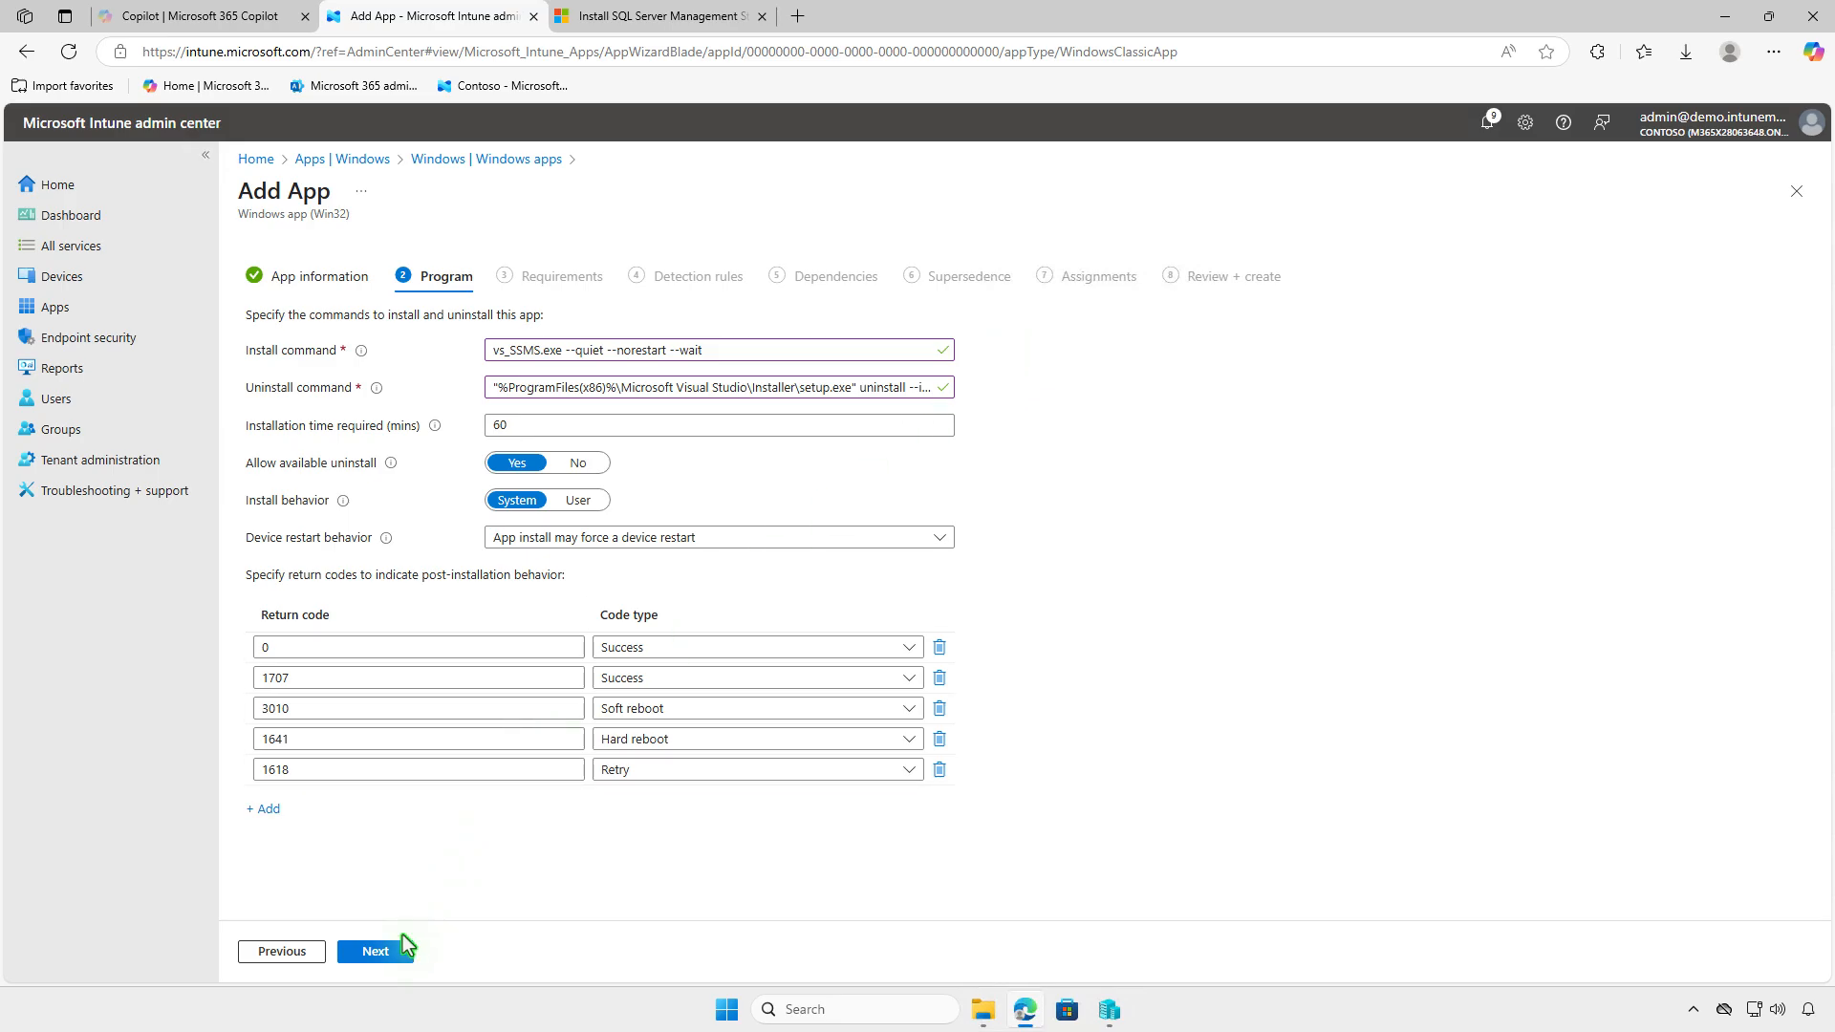
pyautogui.click(383, 952)
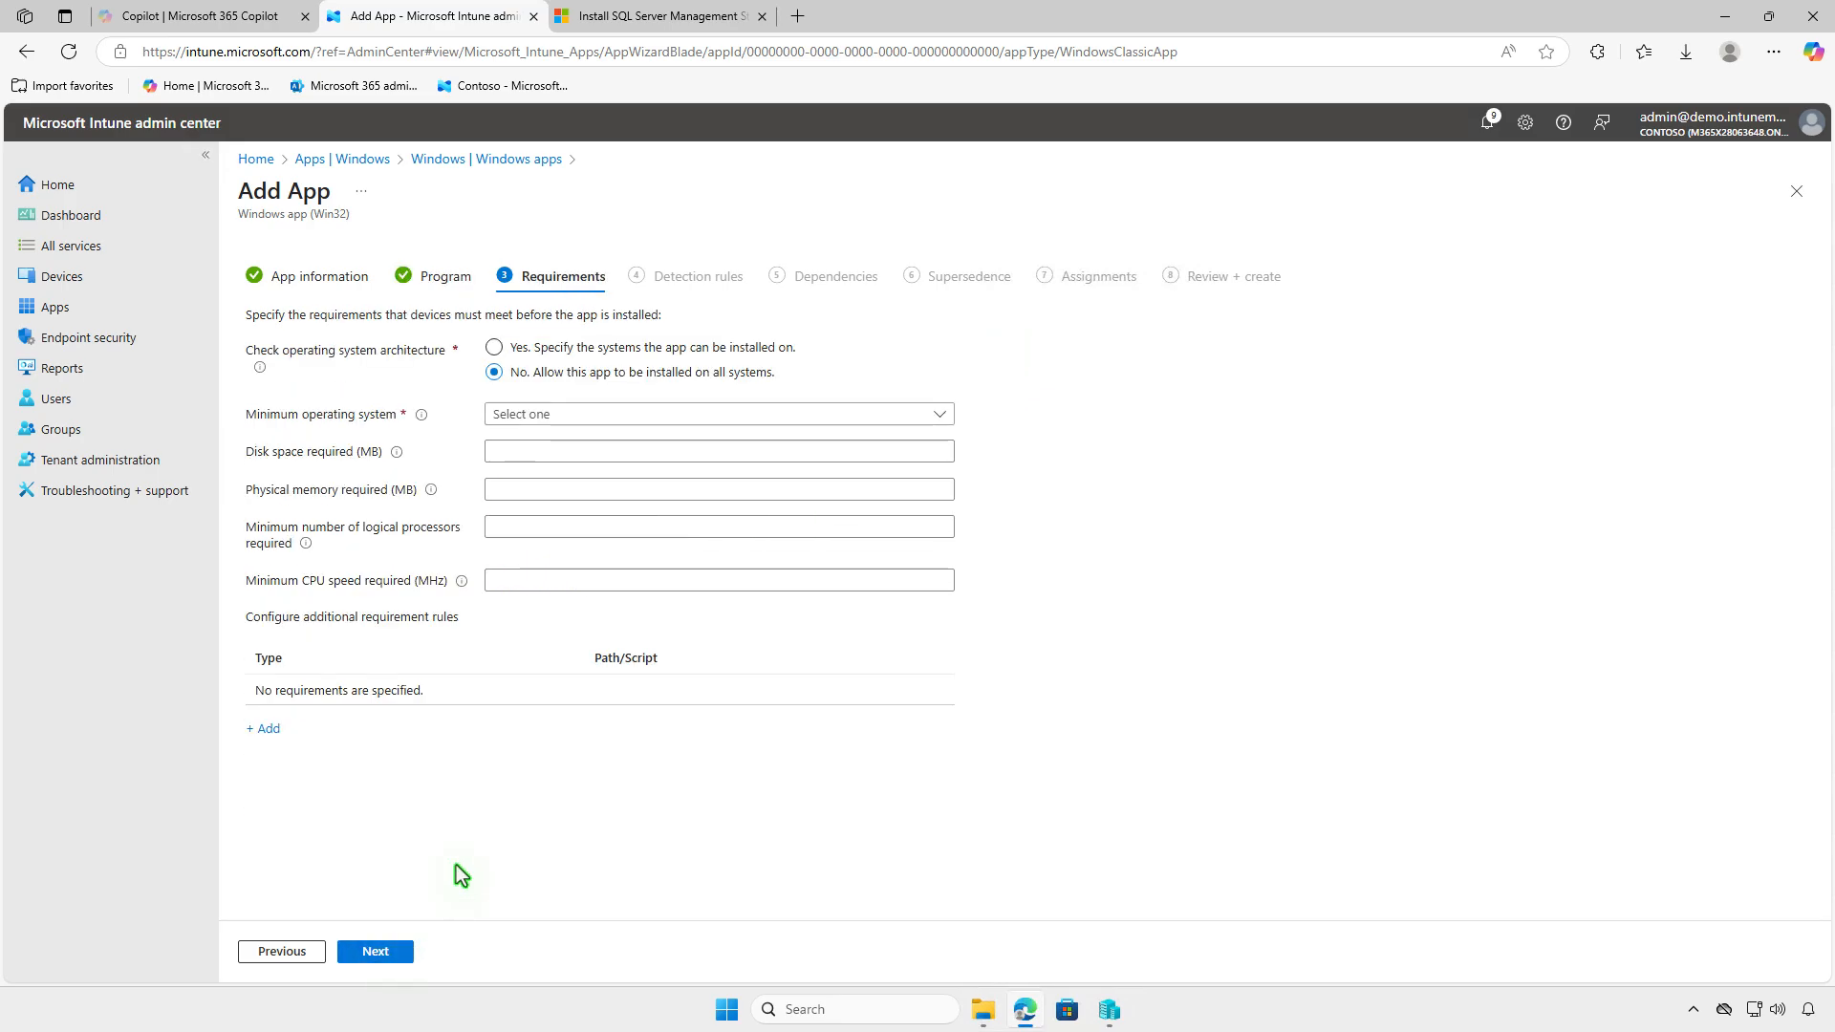
# Restrict installation to x64 systems, set the minimum operating system to Windows 10 1607, and continue to the detection rules.
pyautogui.click(602, 349)
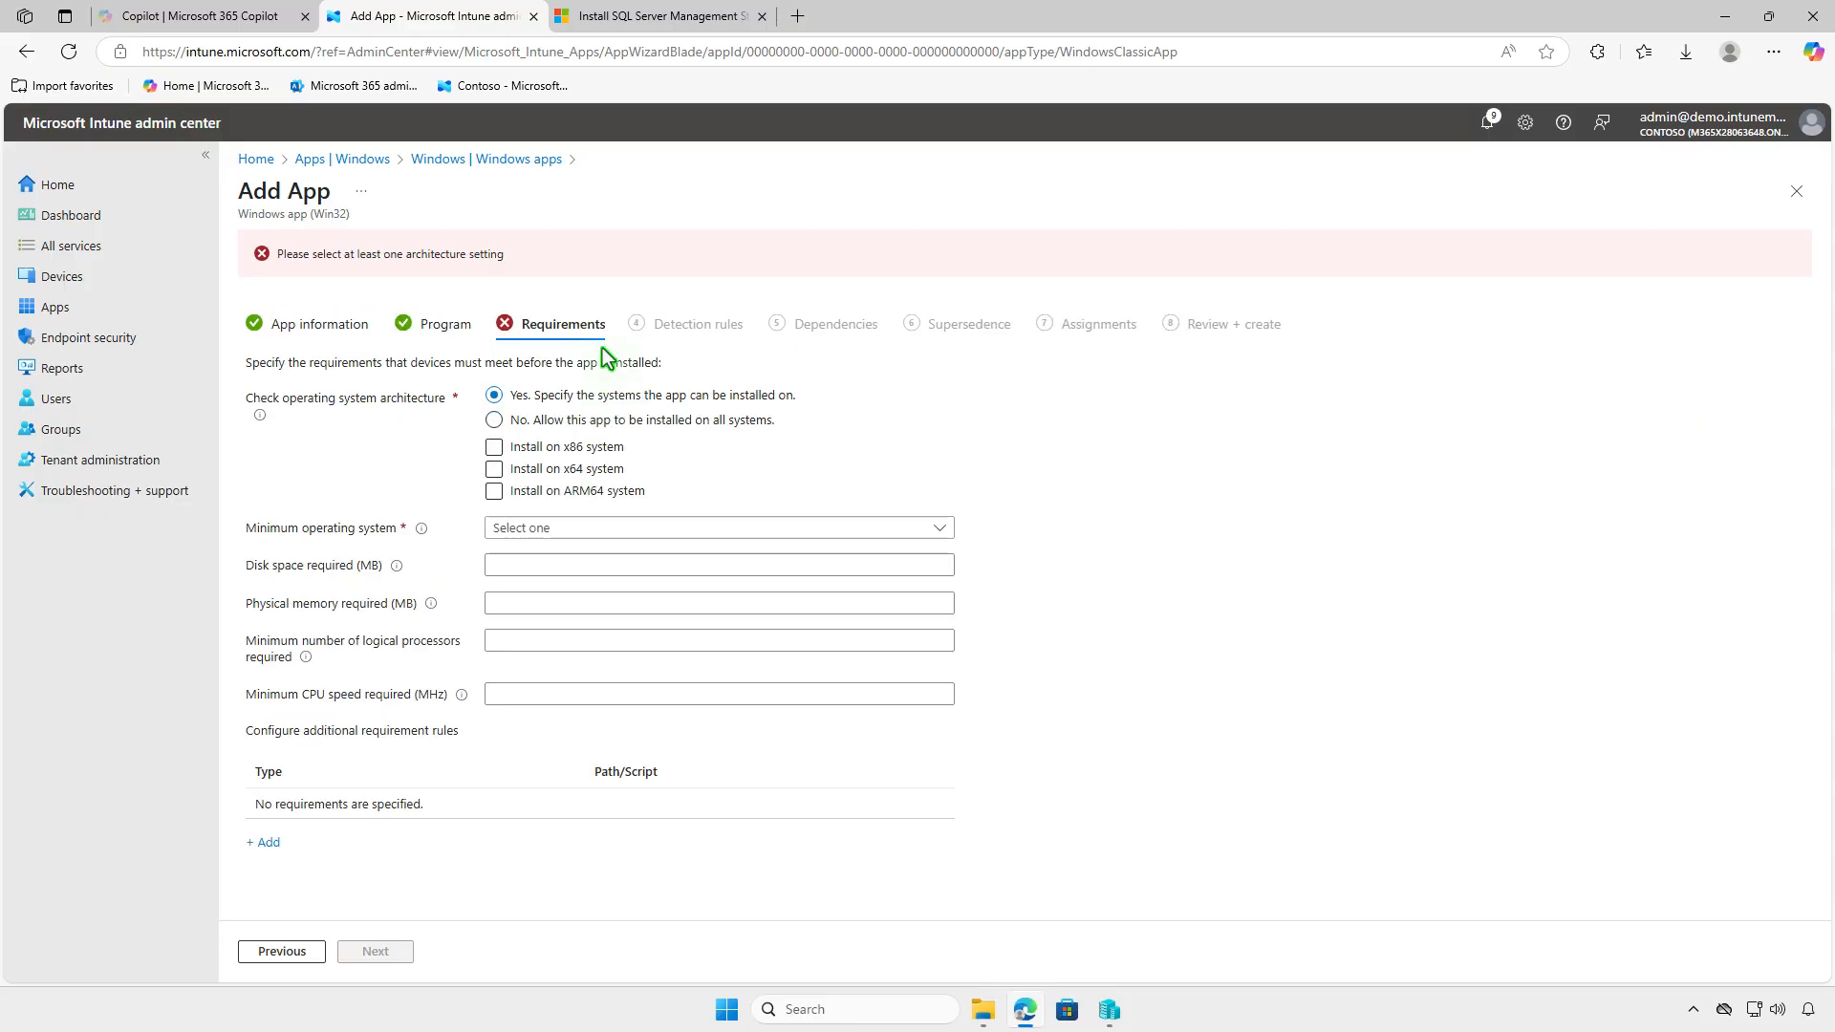
pyautogui.click(605, 472)
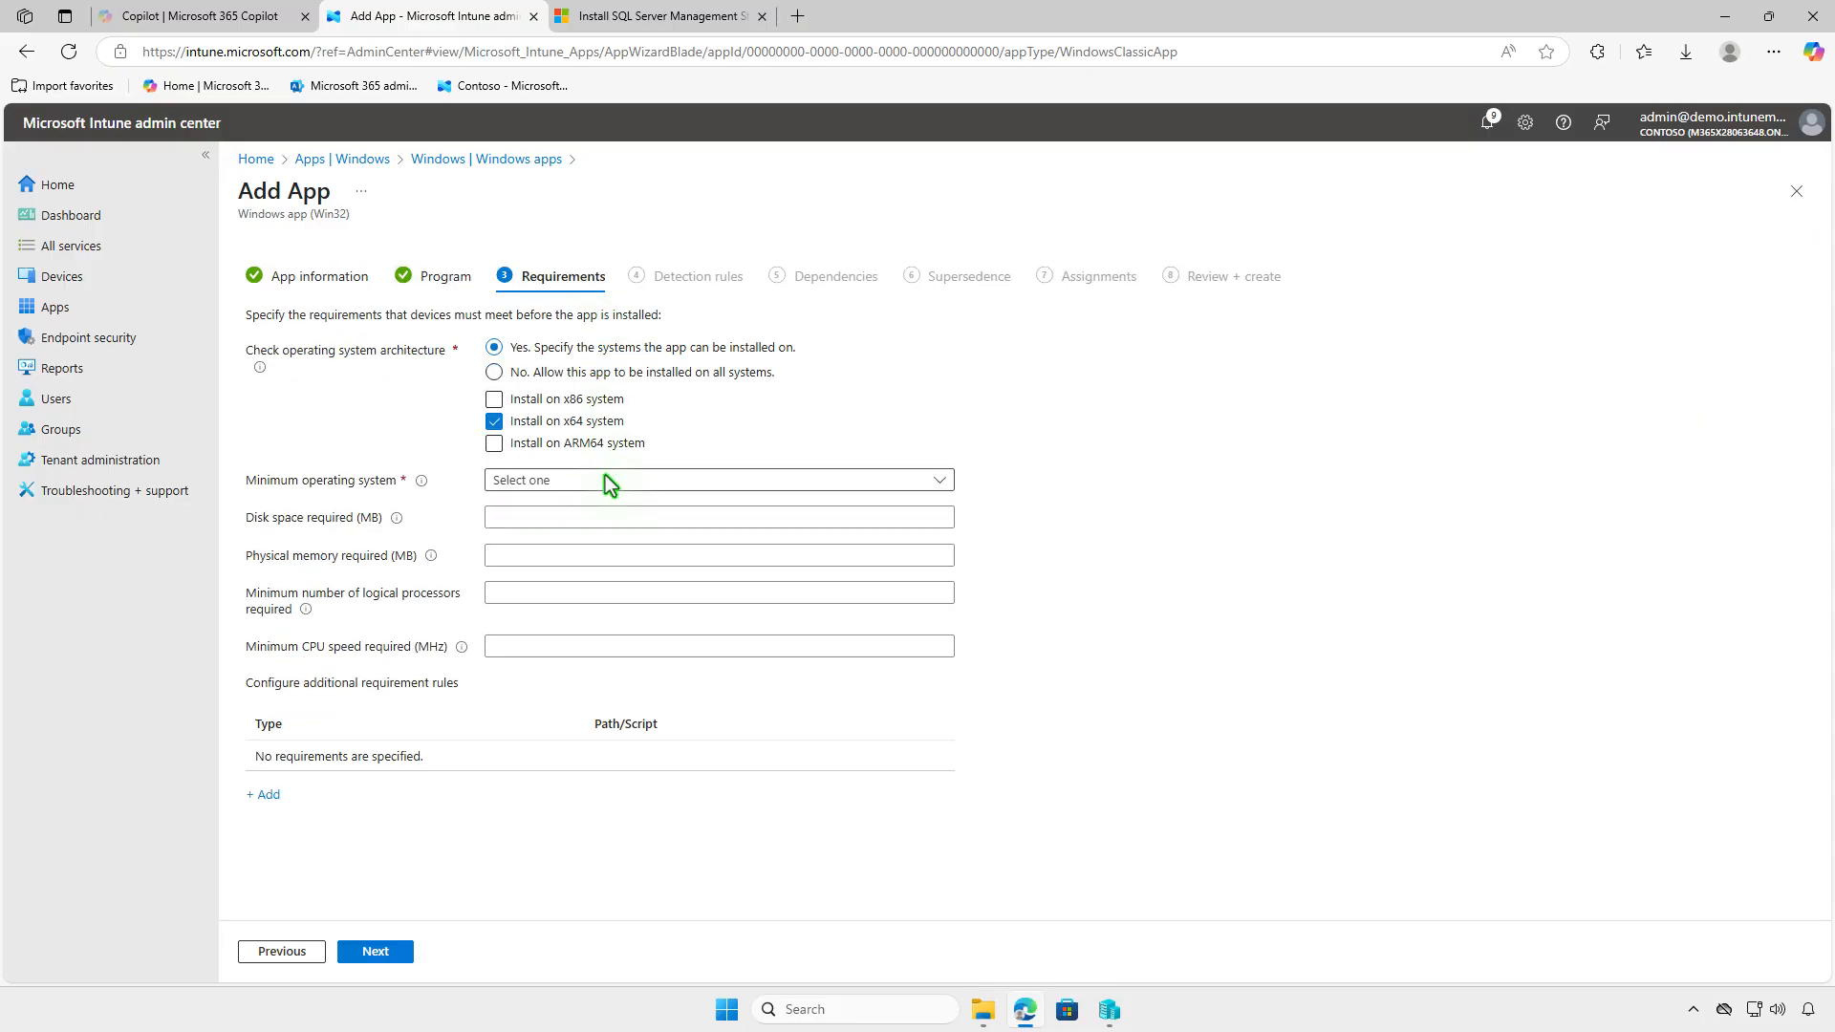
pyautogui.click(761, 480)
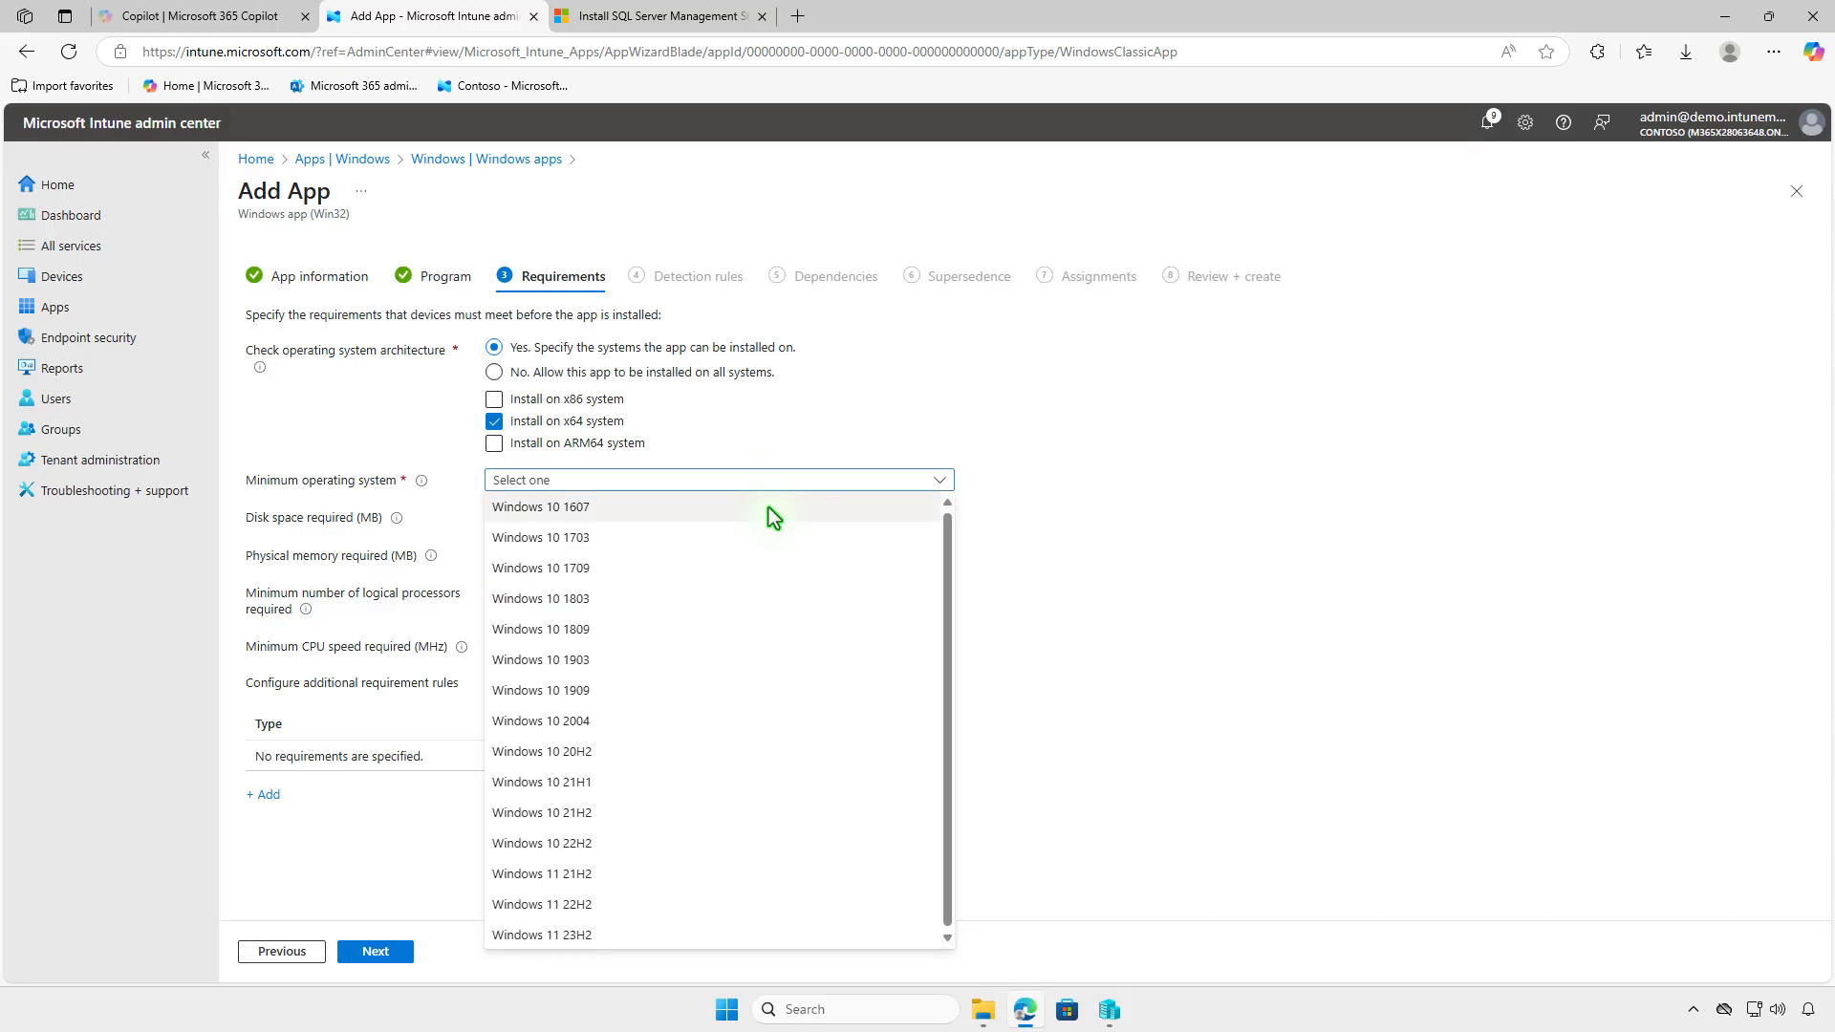
pyautogui.click(771, 512)
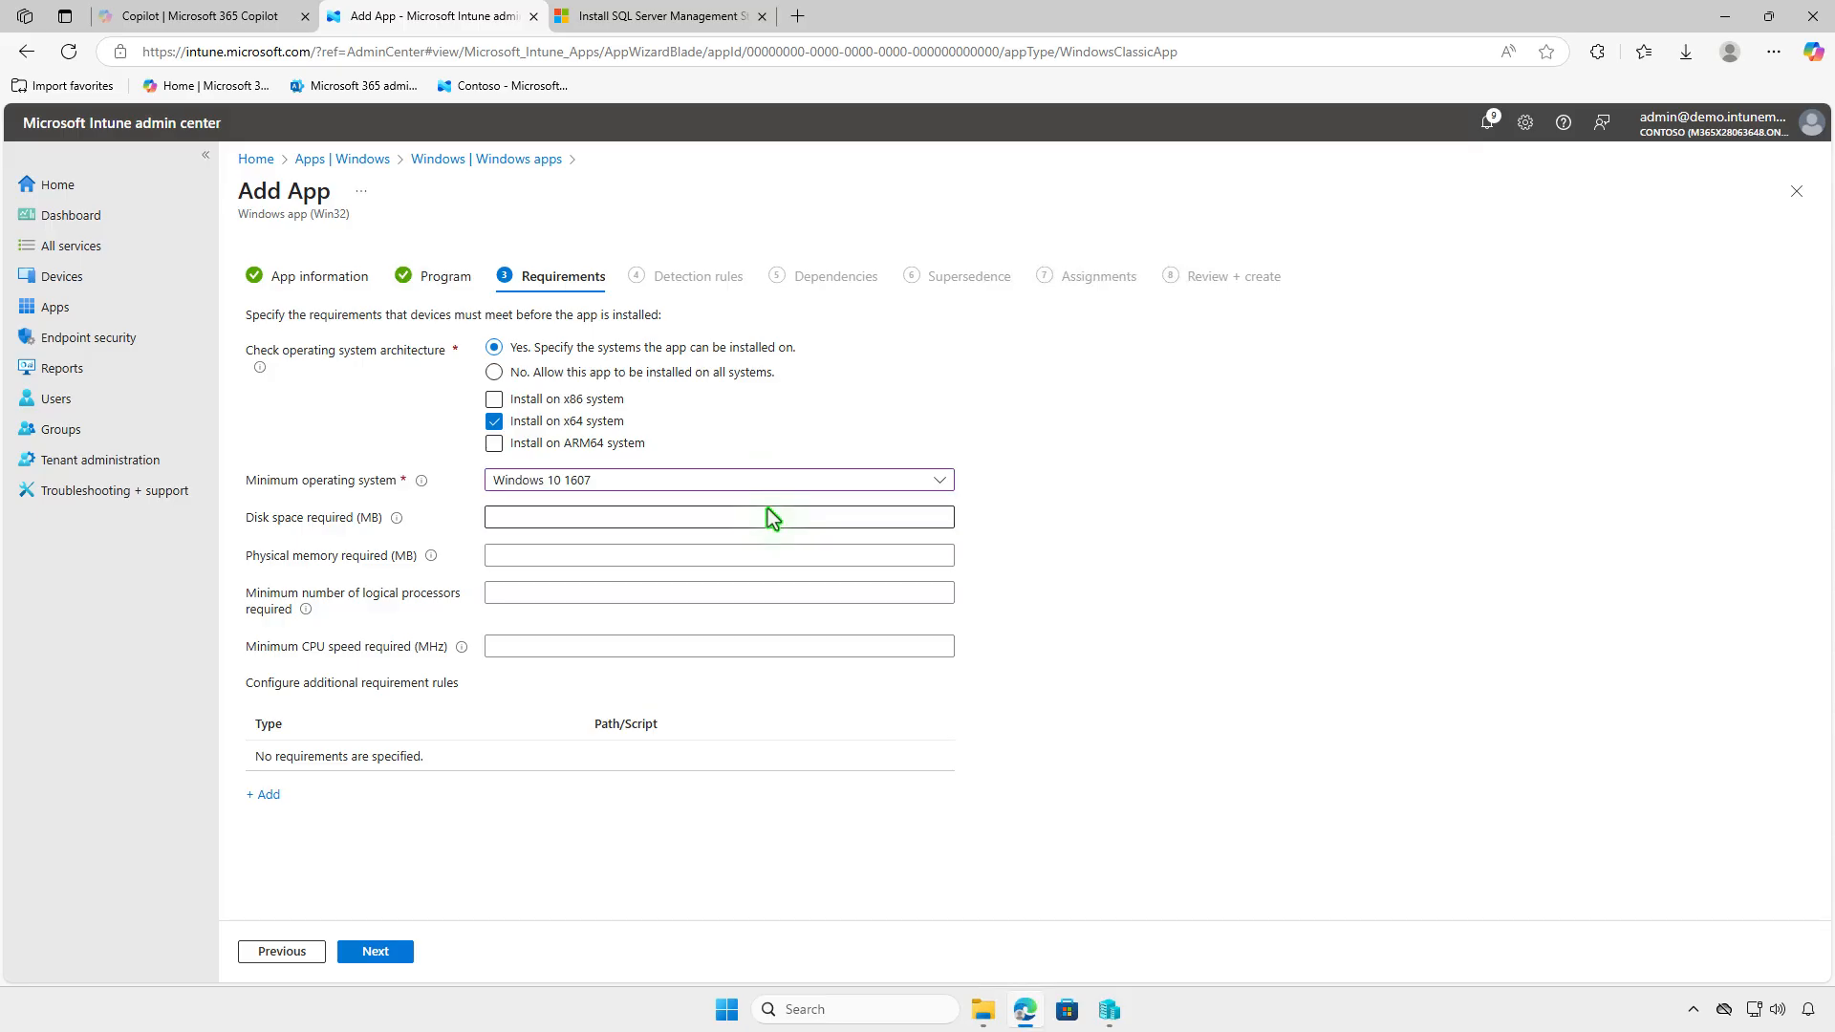
pyautogui.click(390, 952)
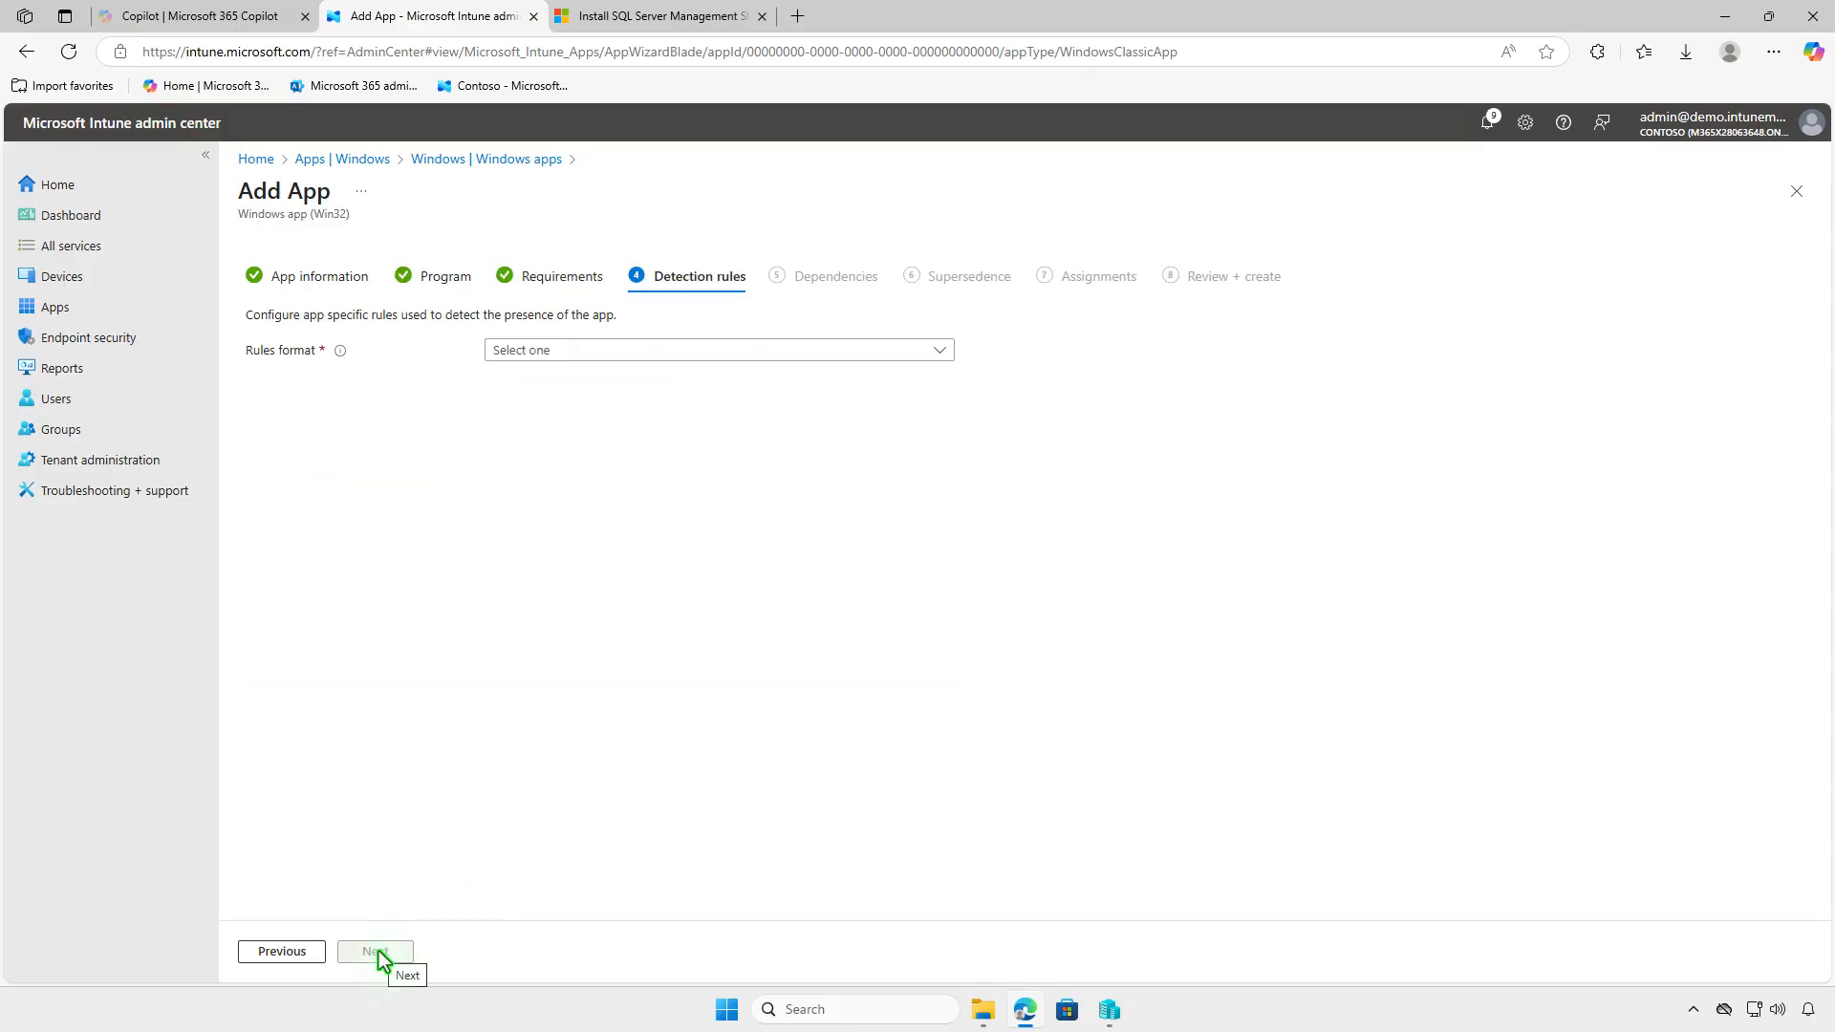
# Manually configure a File detection rule for SSMS.exe in "%ProgramFiles%\Microsoft SQL Server Management Studio 21\Release\Common7\IDE" with the detection method File or folder exists.
pyautogui.click(685, 352)
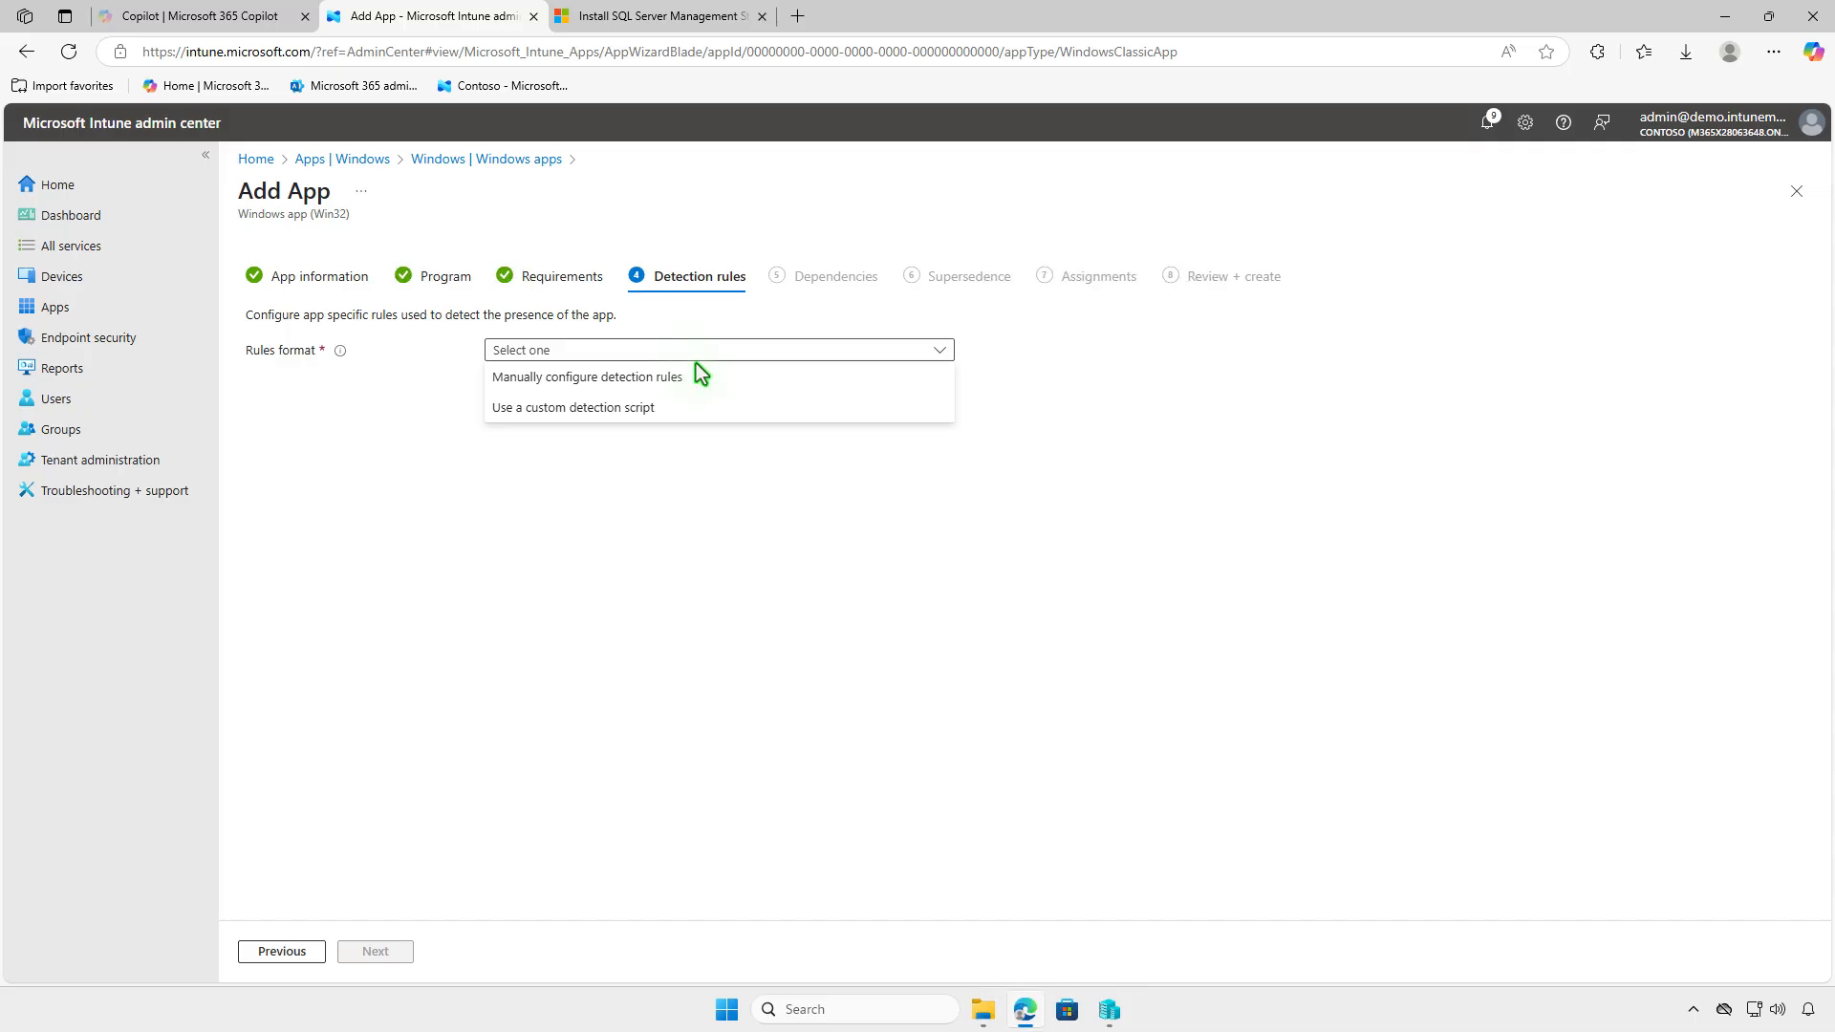
pyautogui.click(713, 376)
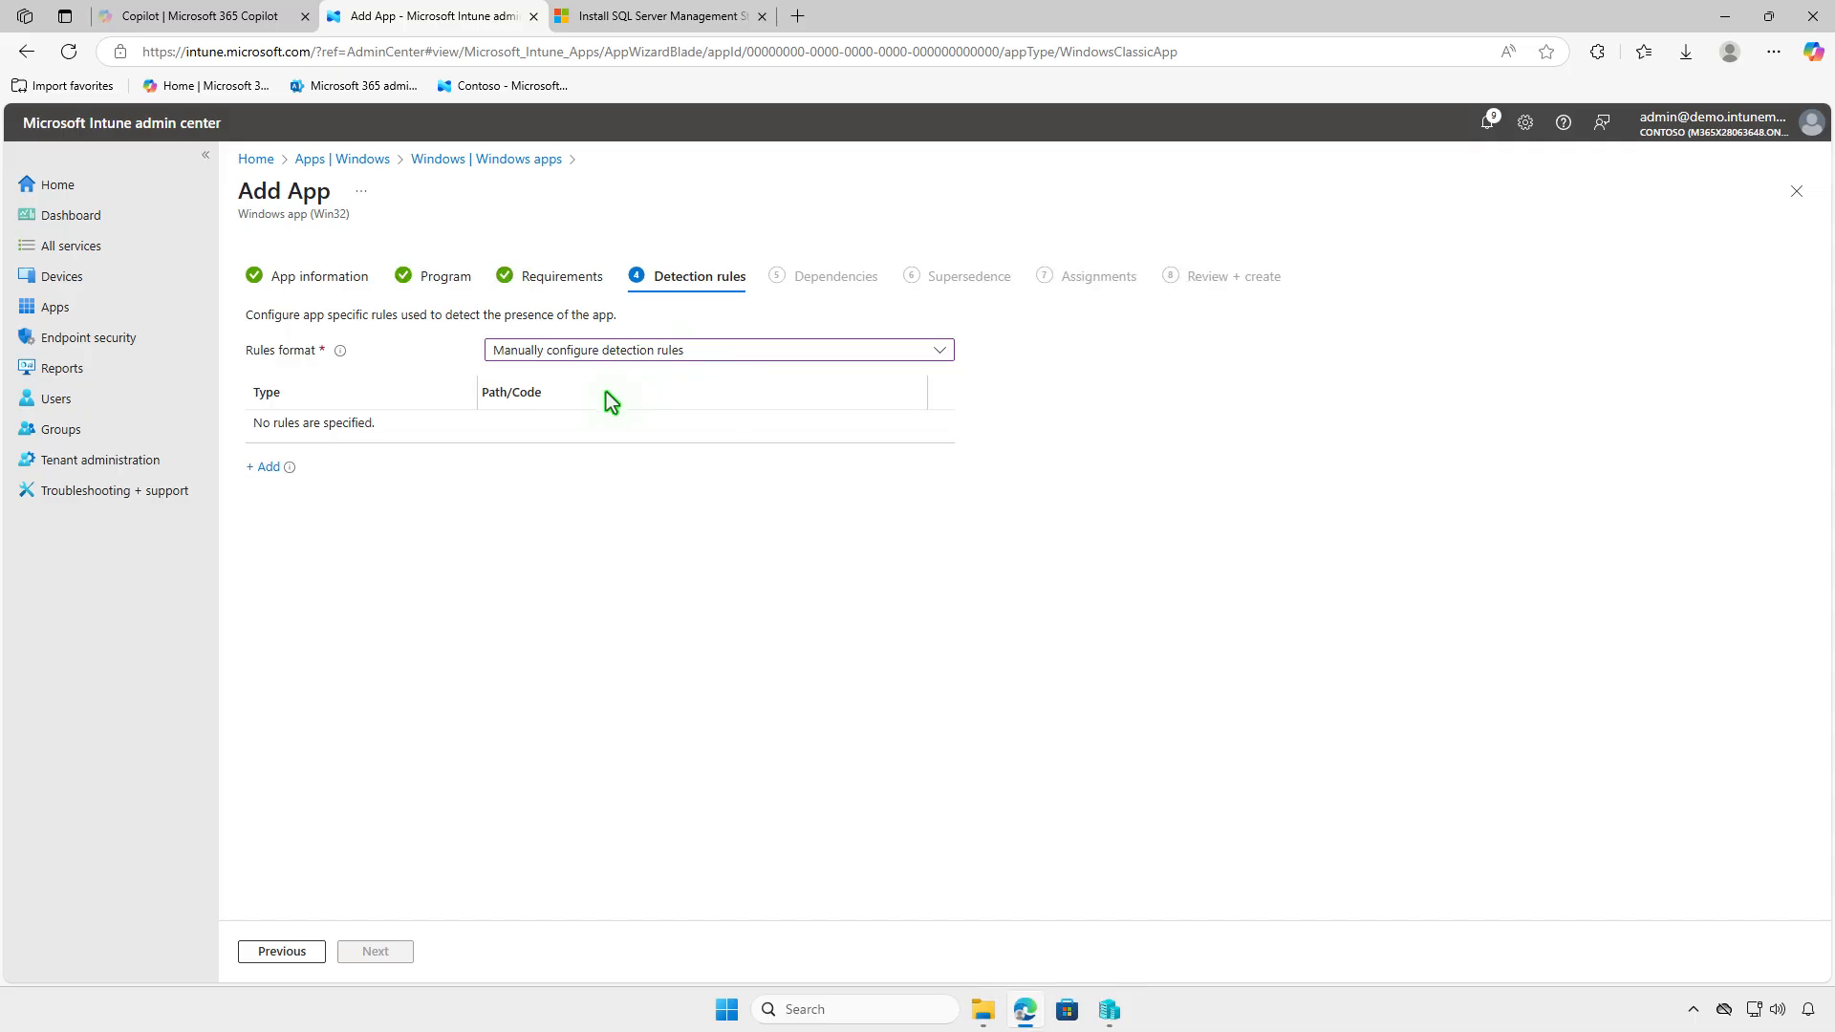
pyautogui.click(268, 468)
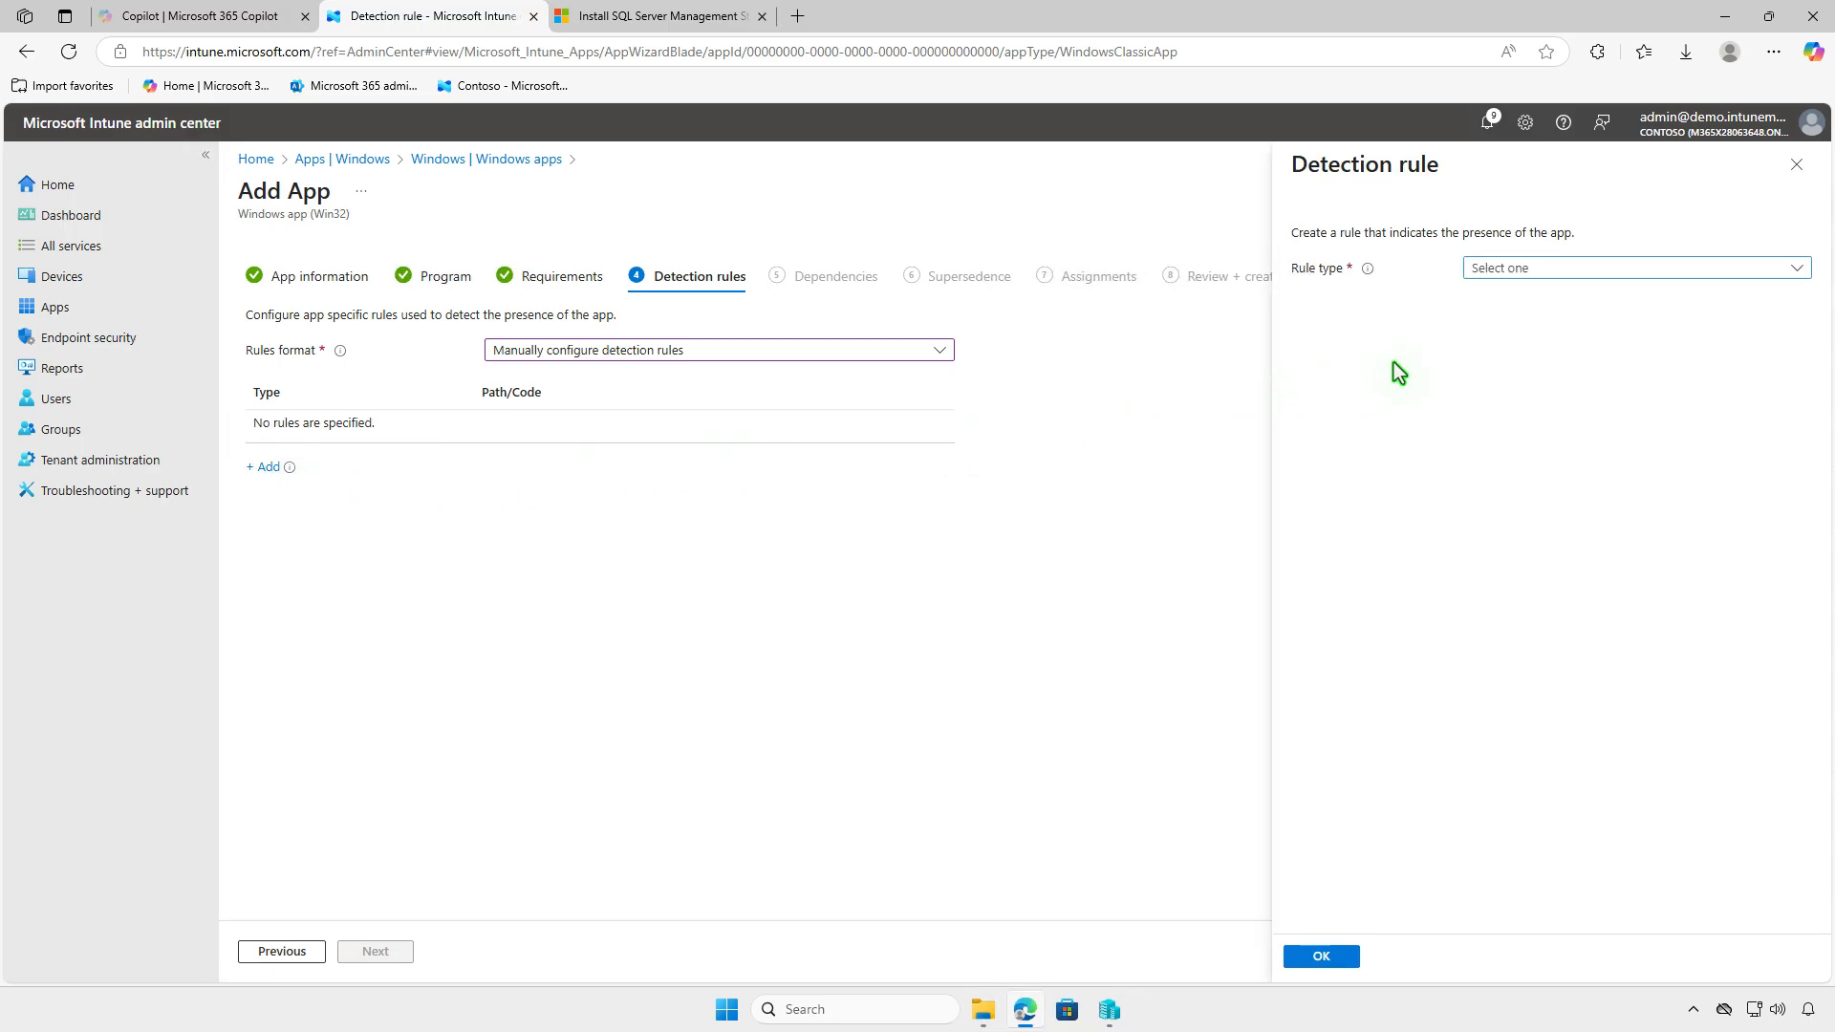
pyautogui.click(1567, 269)
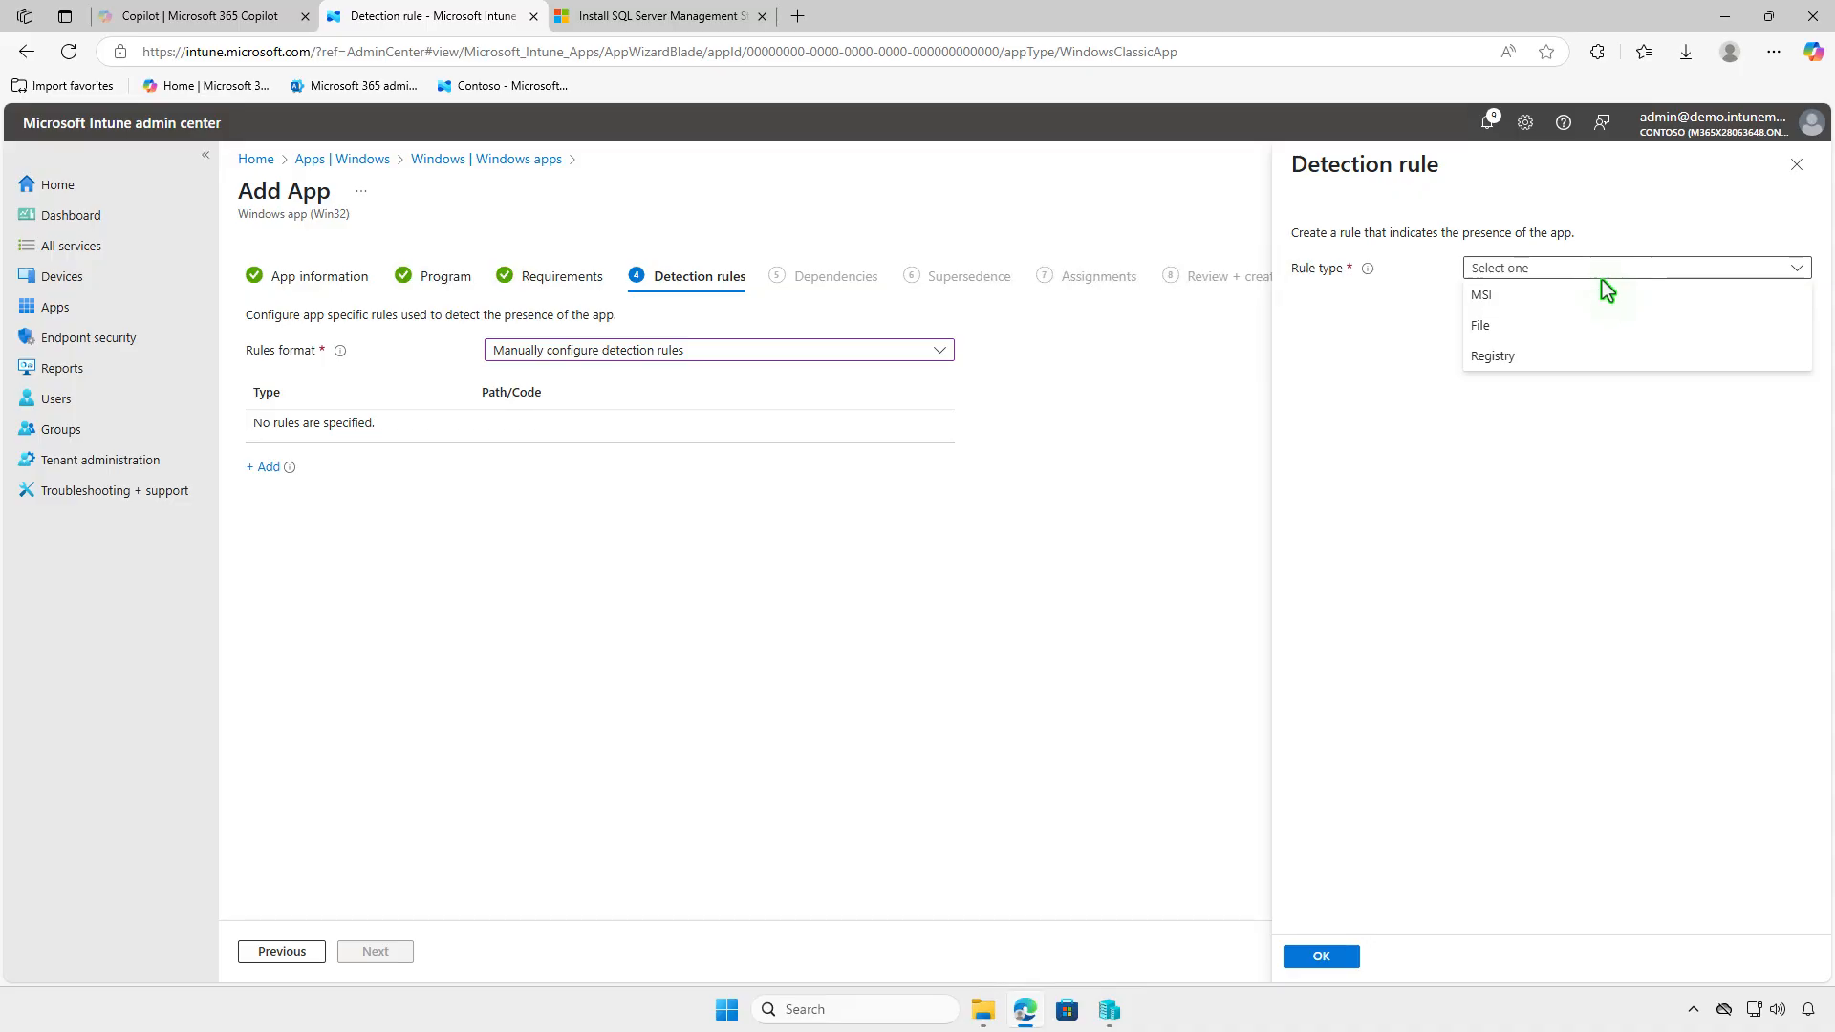
pyautogui.click(1614, 327)
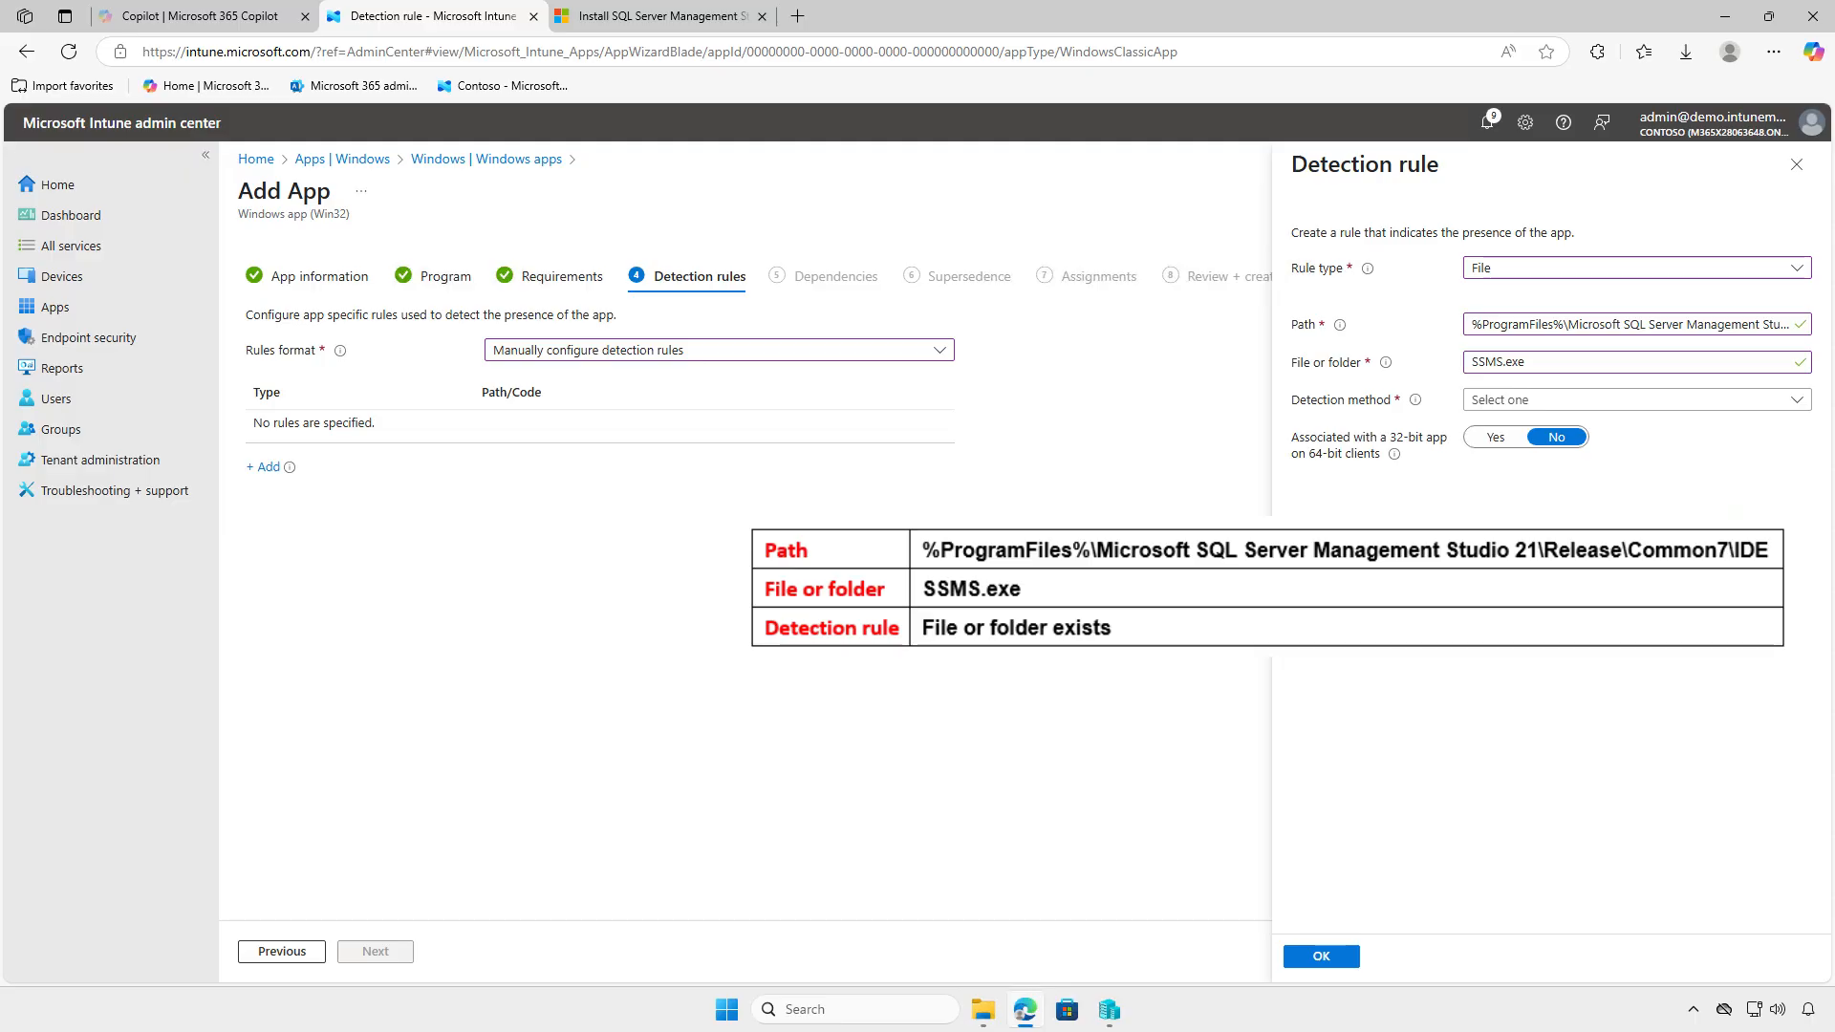
pyautogui.click(1699, 401)
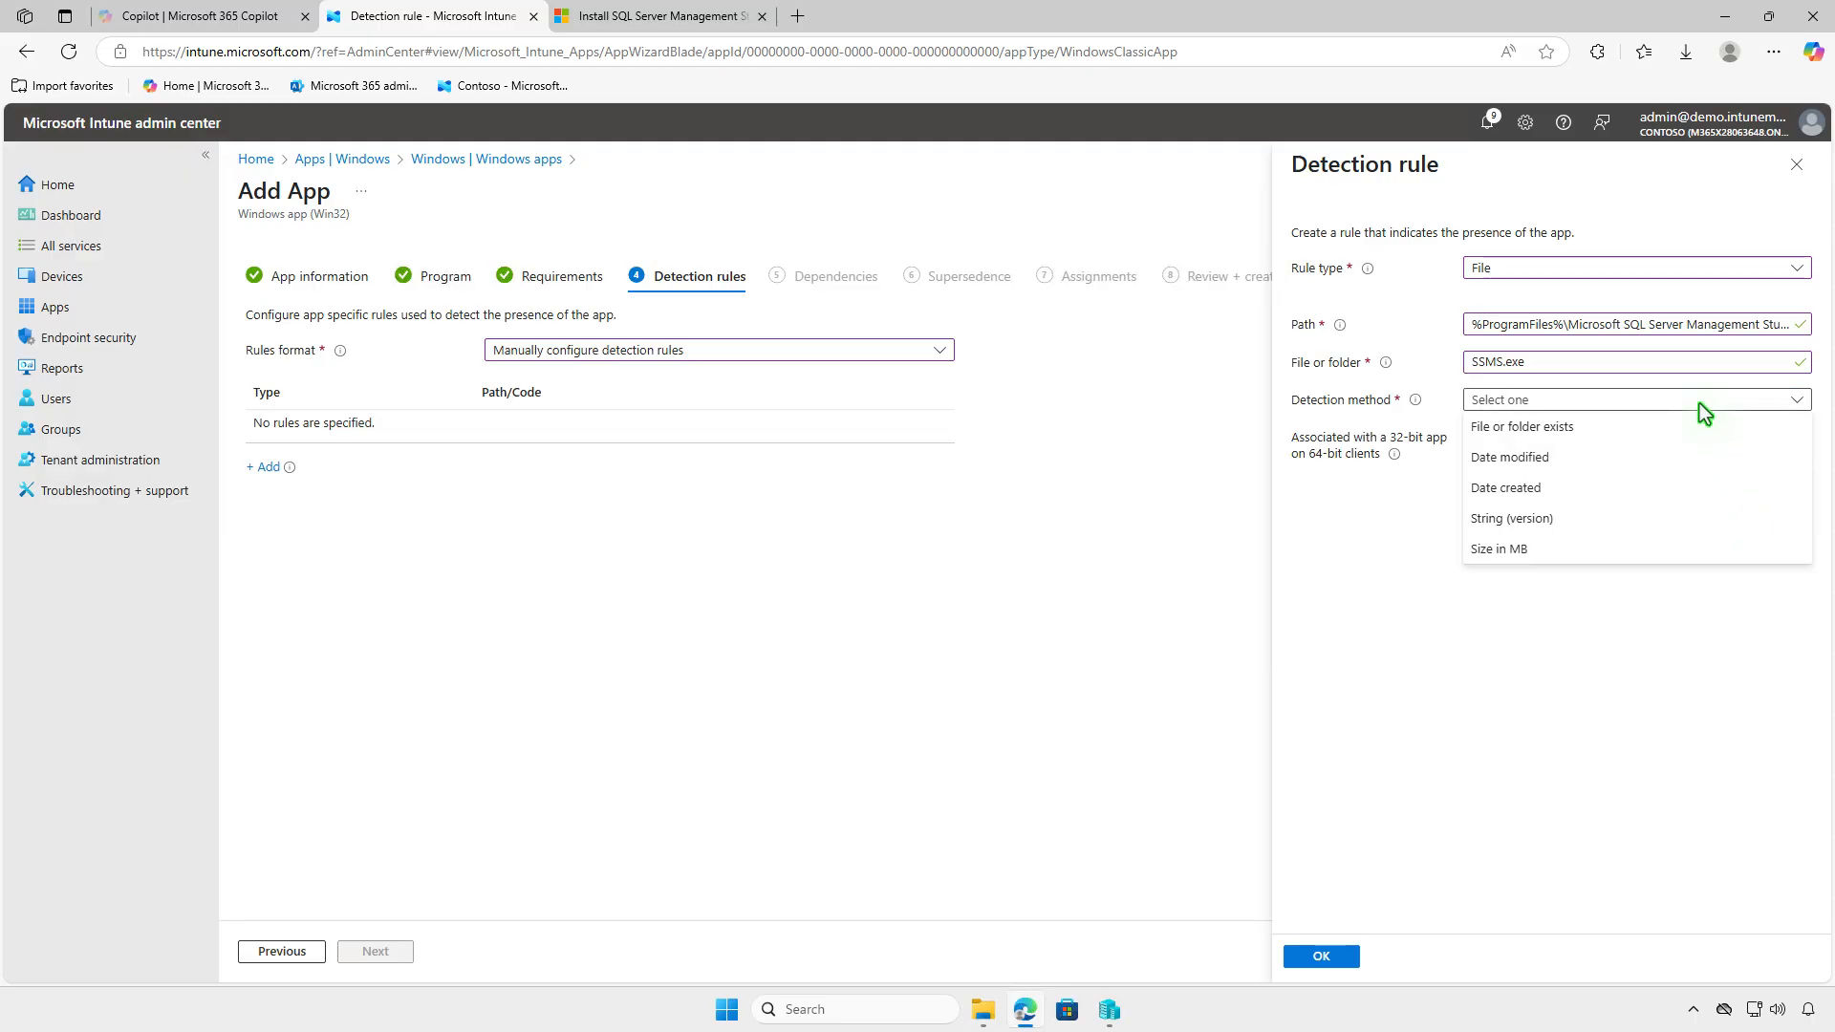
pyautogui.click(1701, 432)
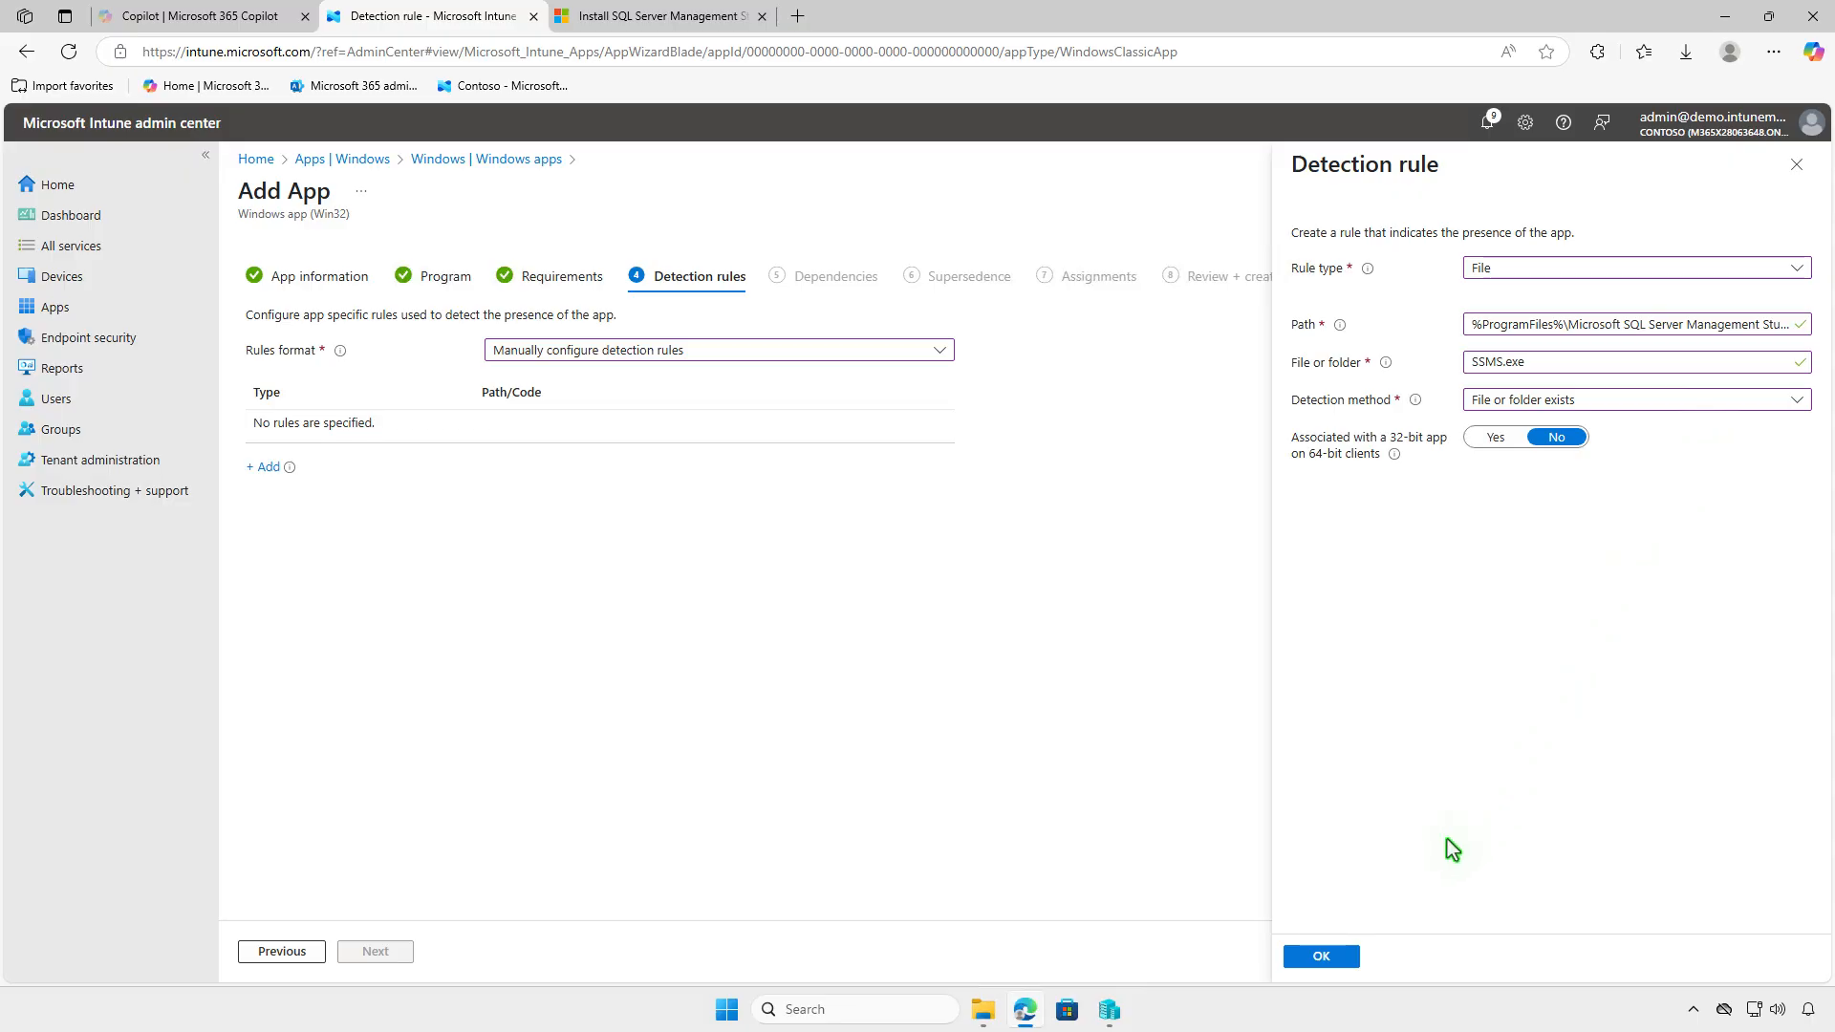
pyautogui.click(1339, 958)
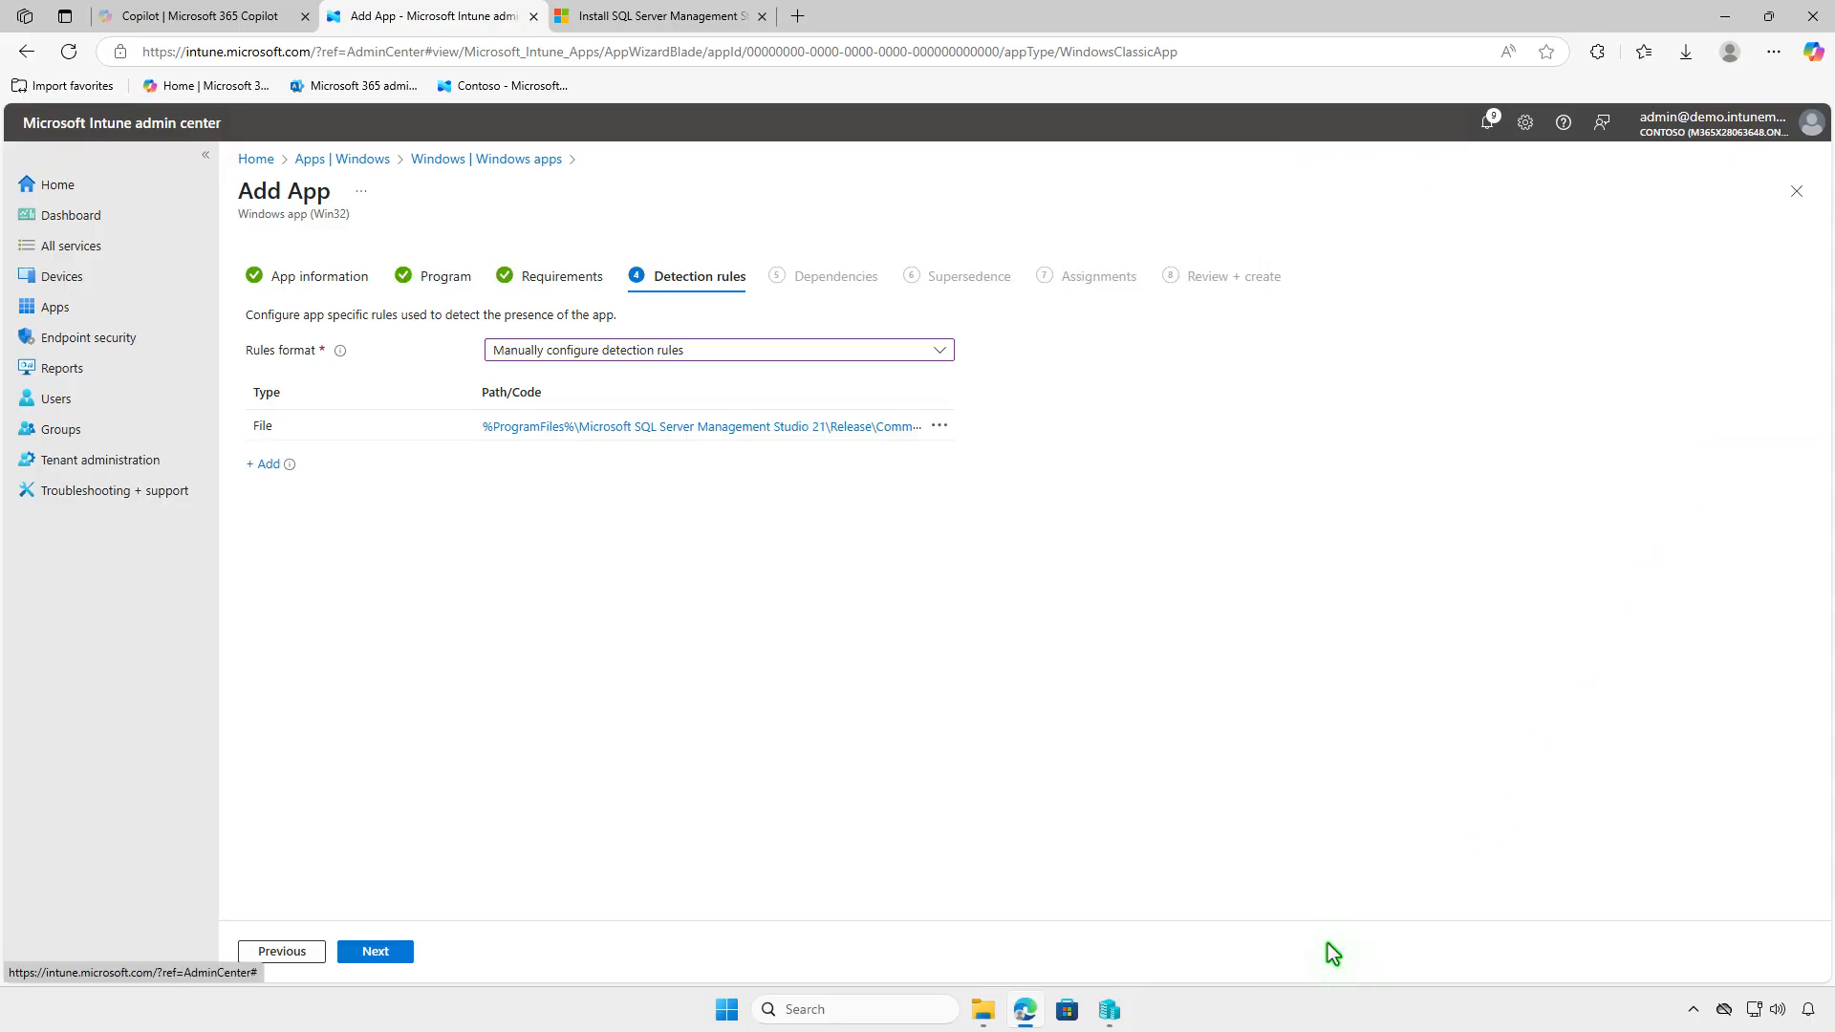
# Continue through dependencies and supersedence to the assignments without adding any related apps.
pyautogui.click(386, 954)
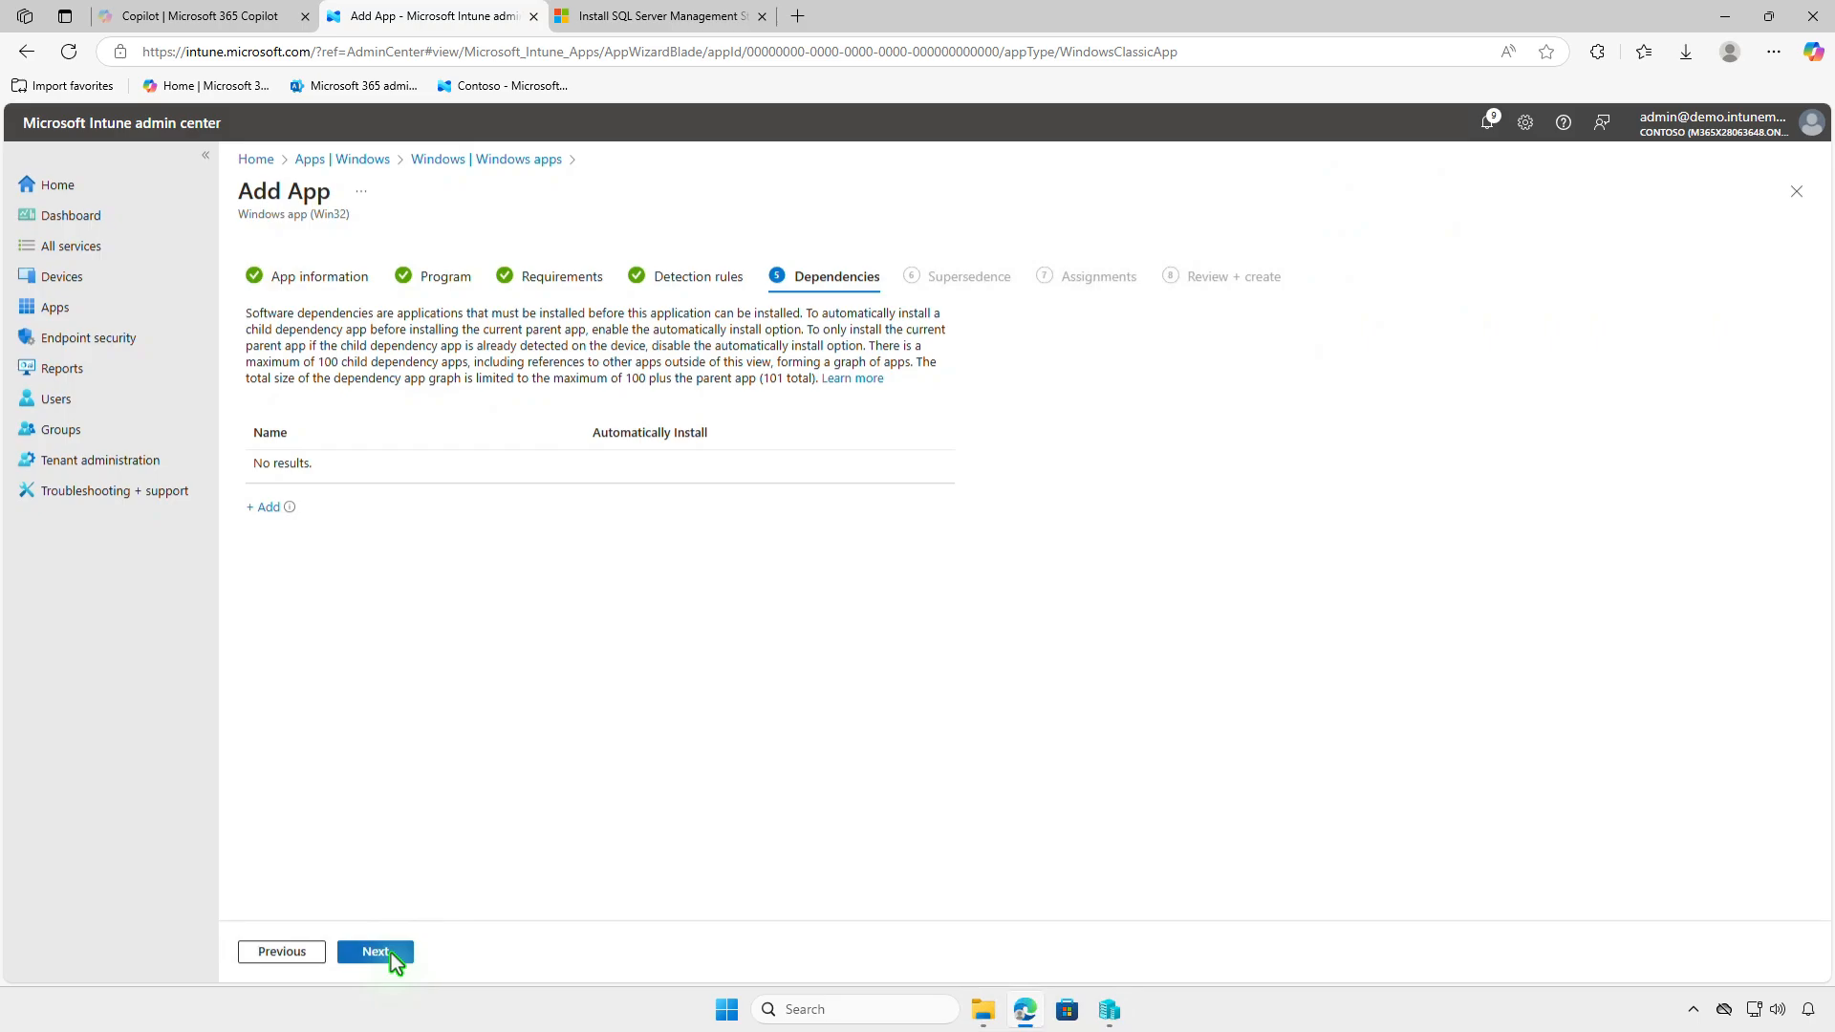
pyautogui.click(394, 959)
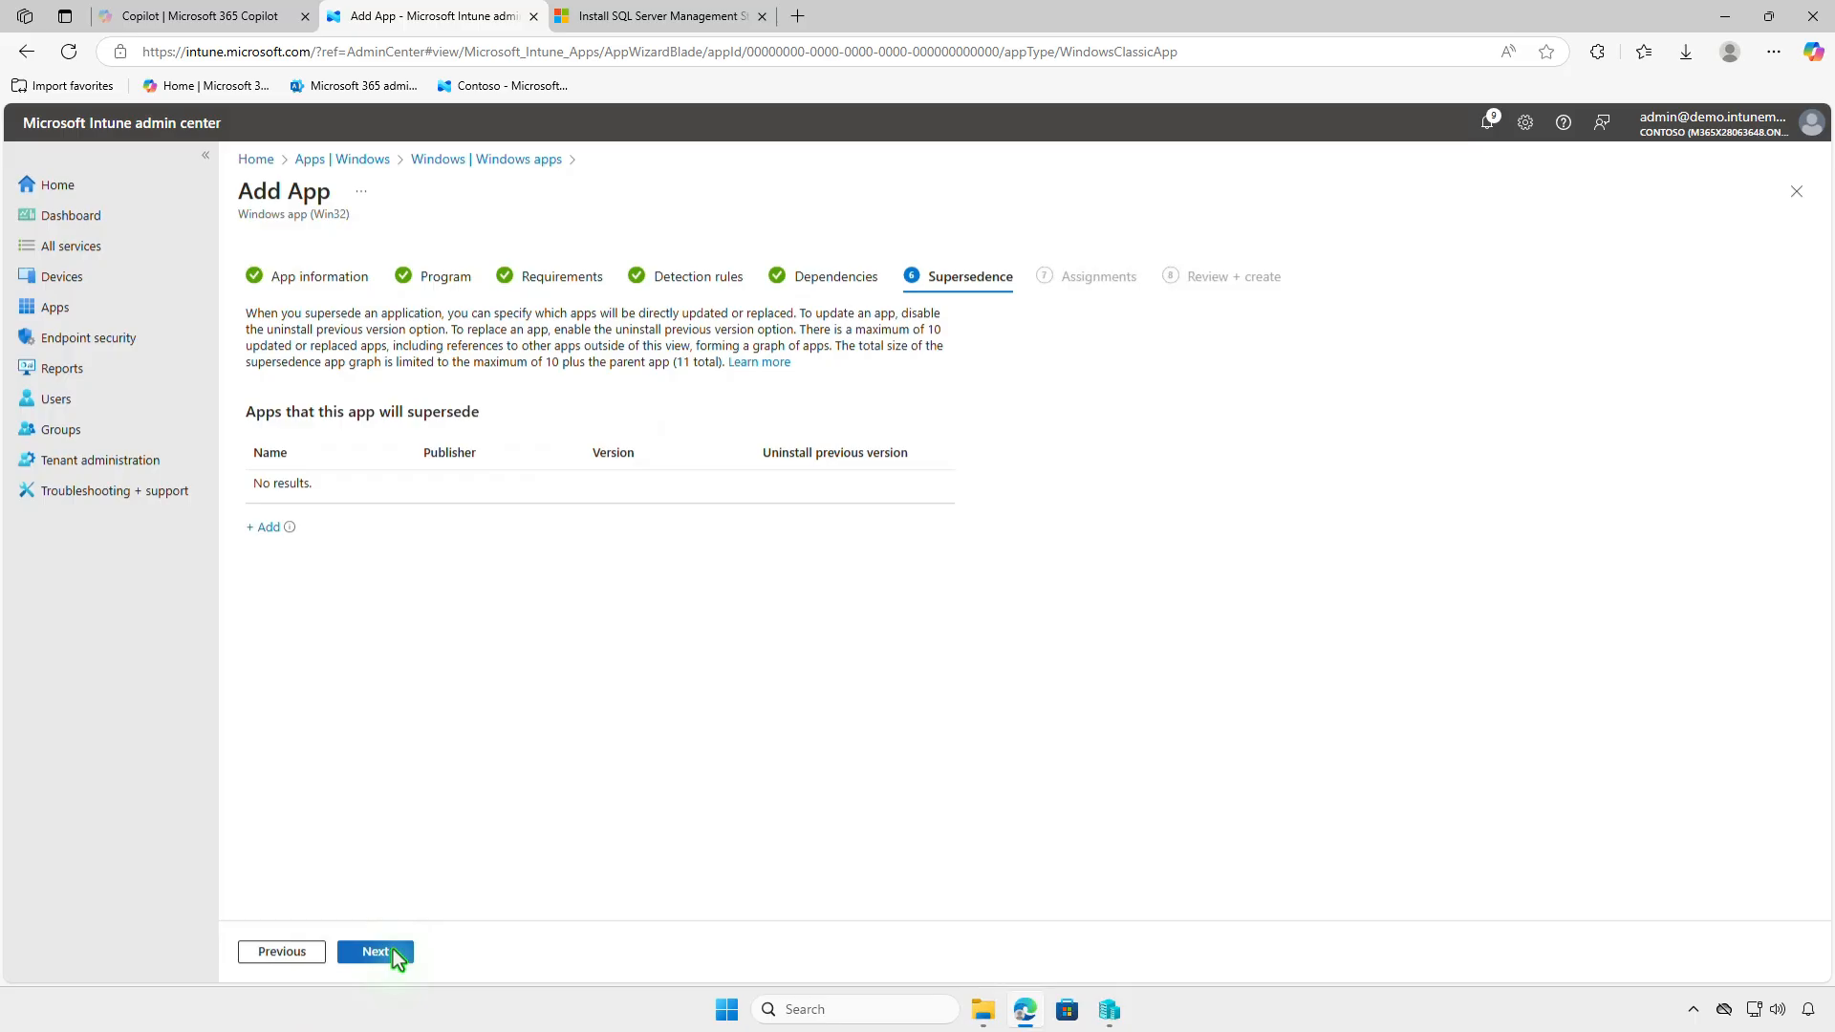
pyautogui.click(393, 952)
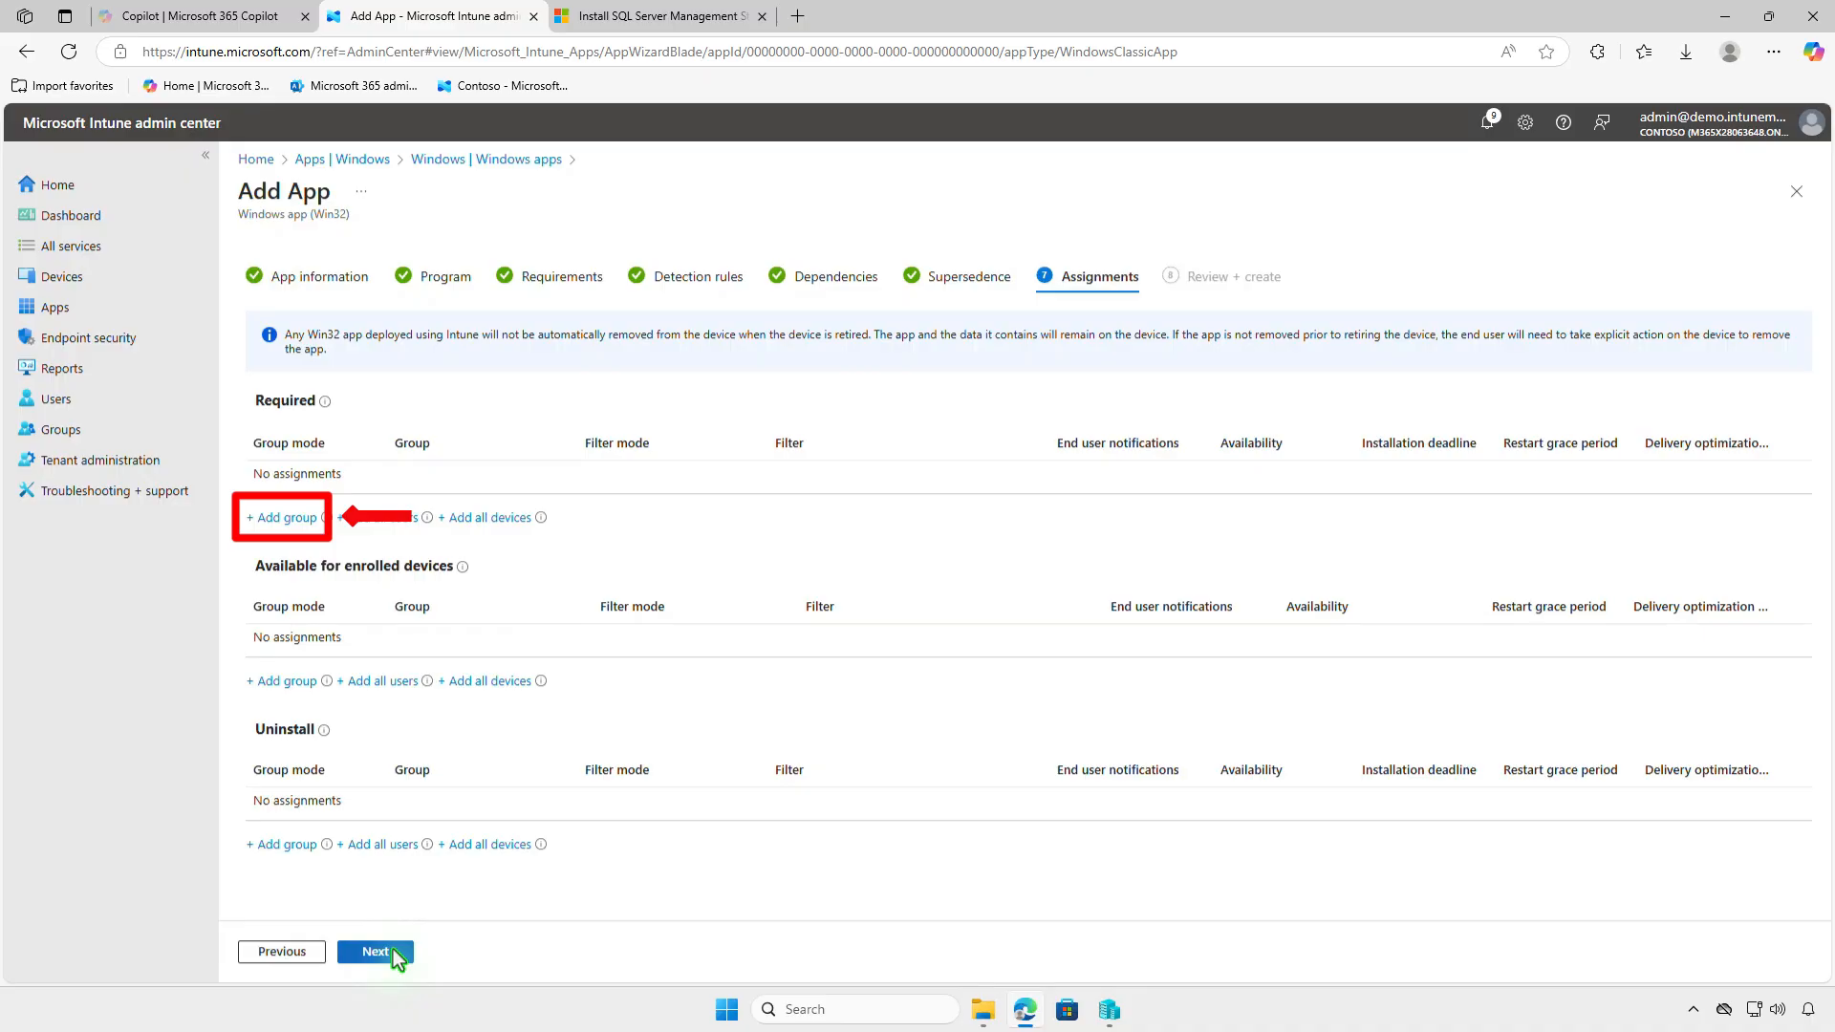
# Assign the app as Required to the Test_Devices group and review the assignment's end user notification settings without changing them.
pyautogui.click(306, 529)
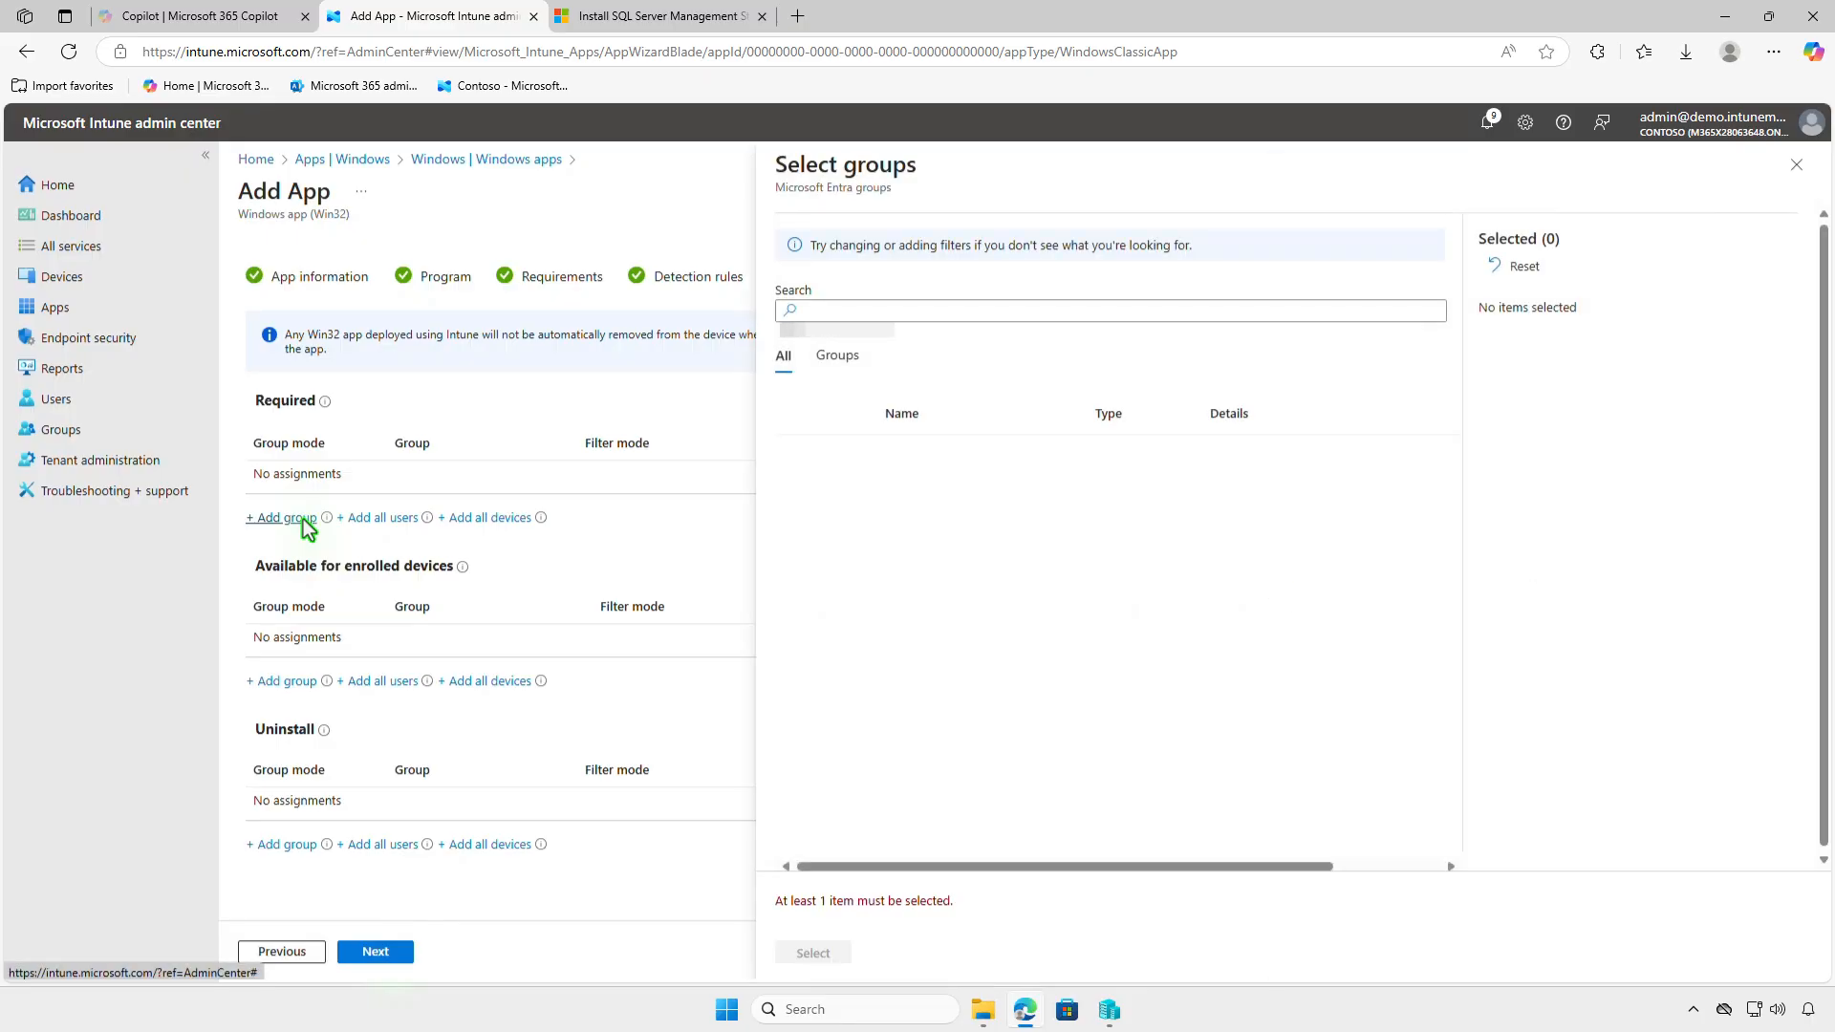
pyautogui.click(800, 457)
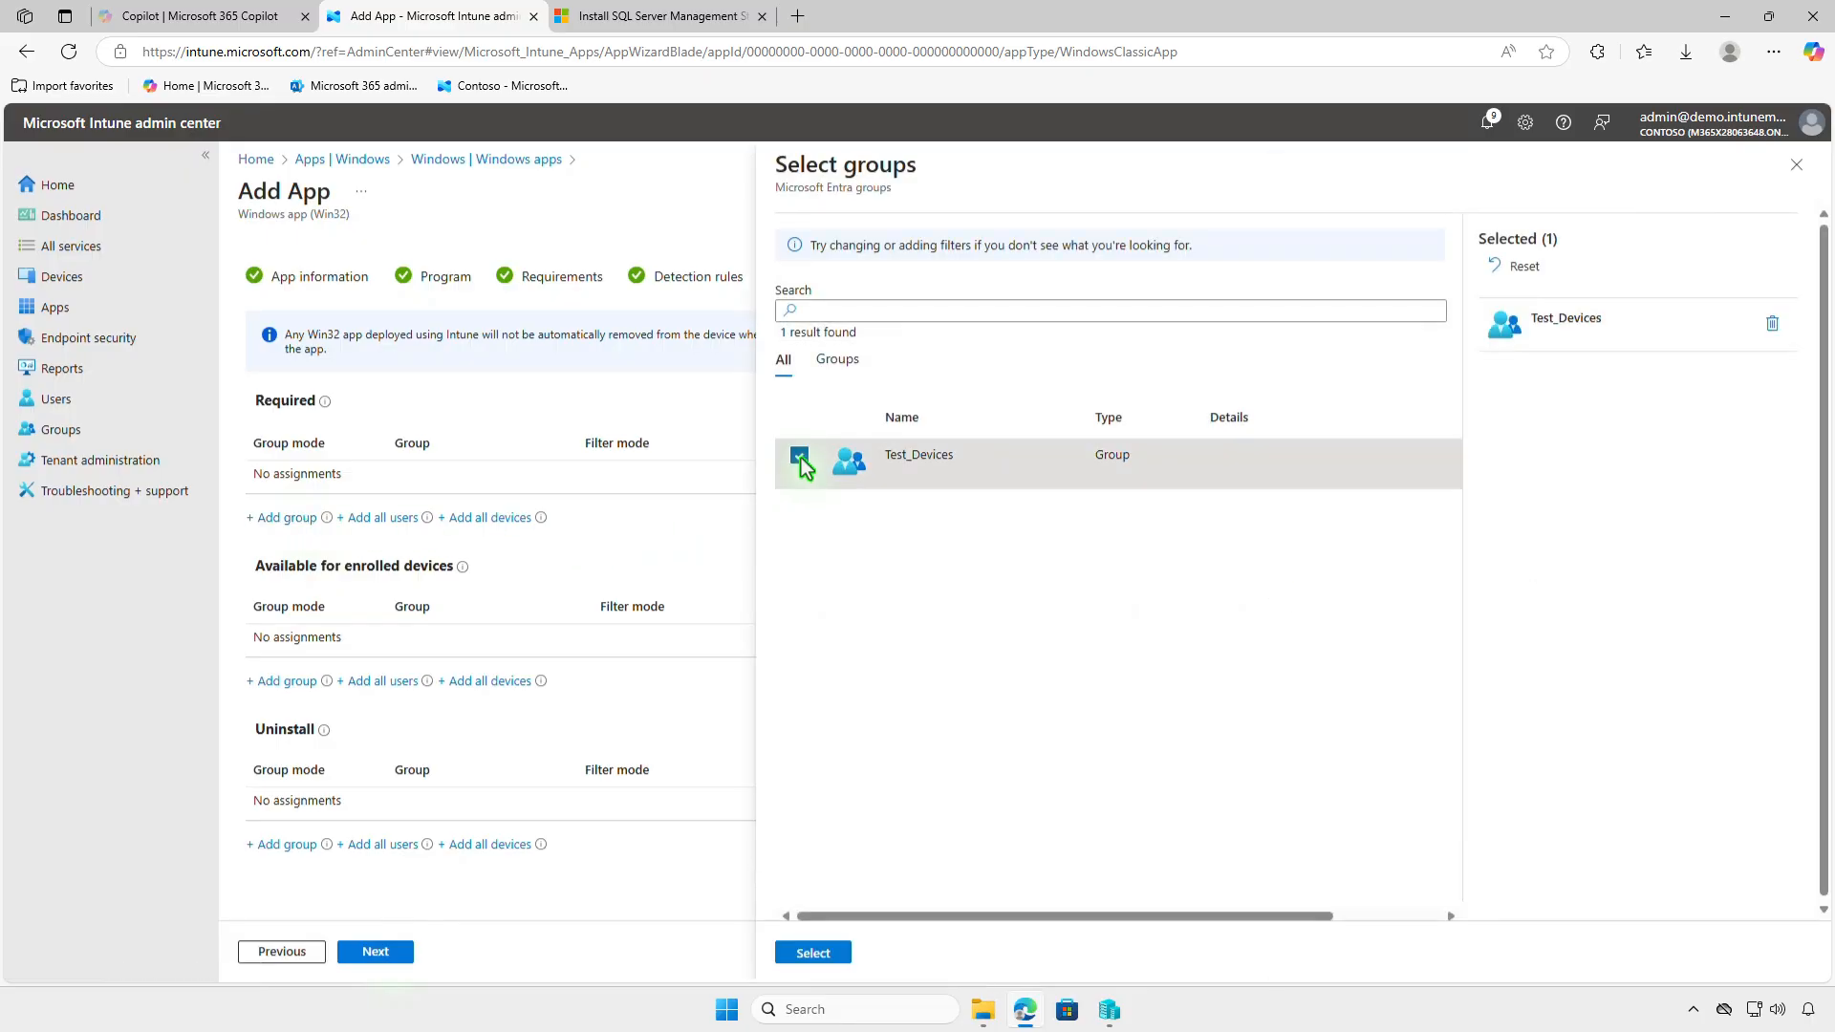
pyautogui.click(828, 952)
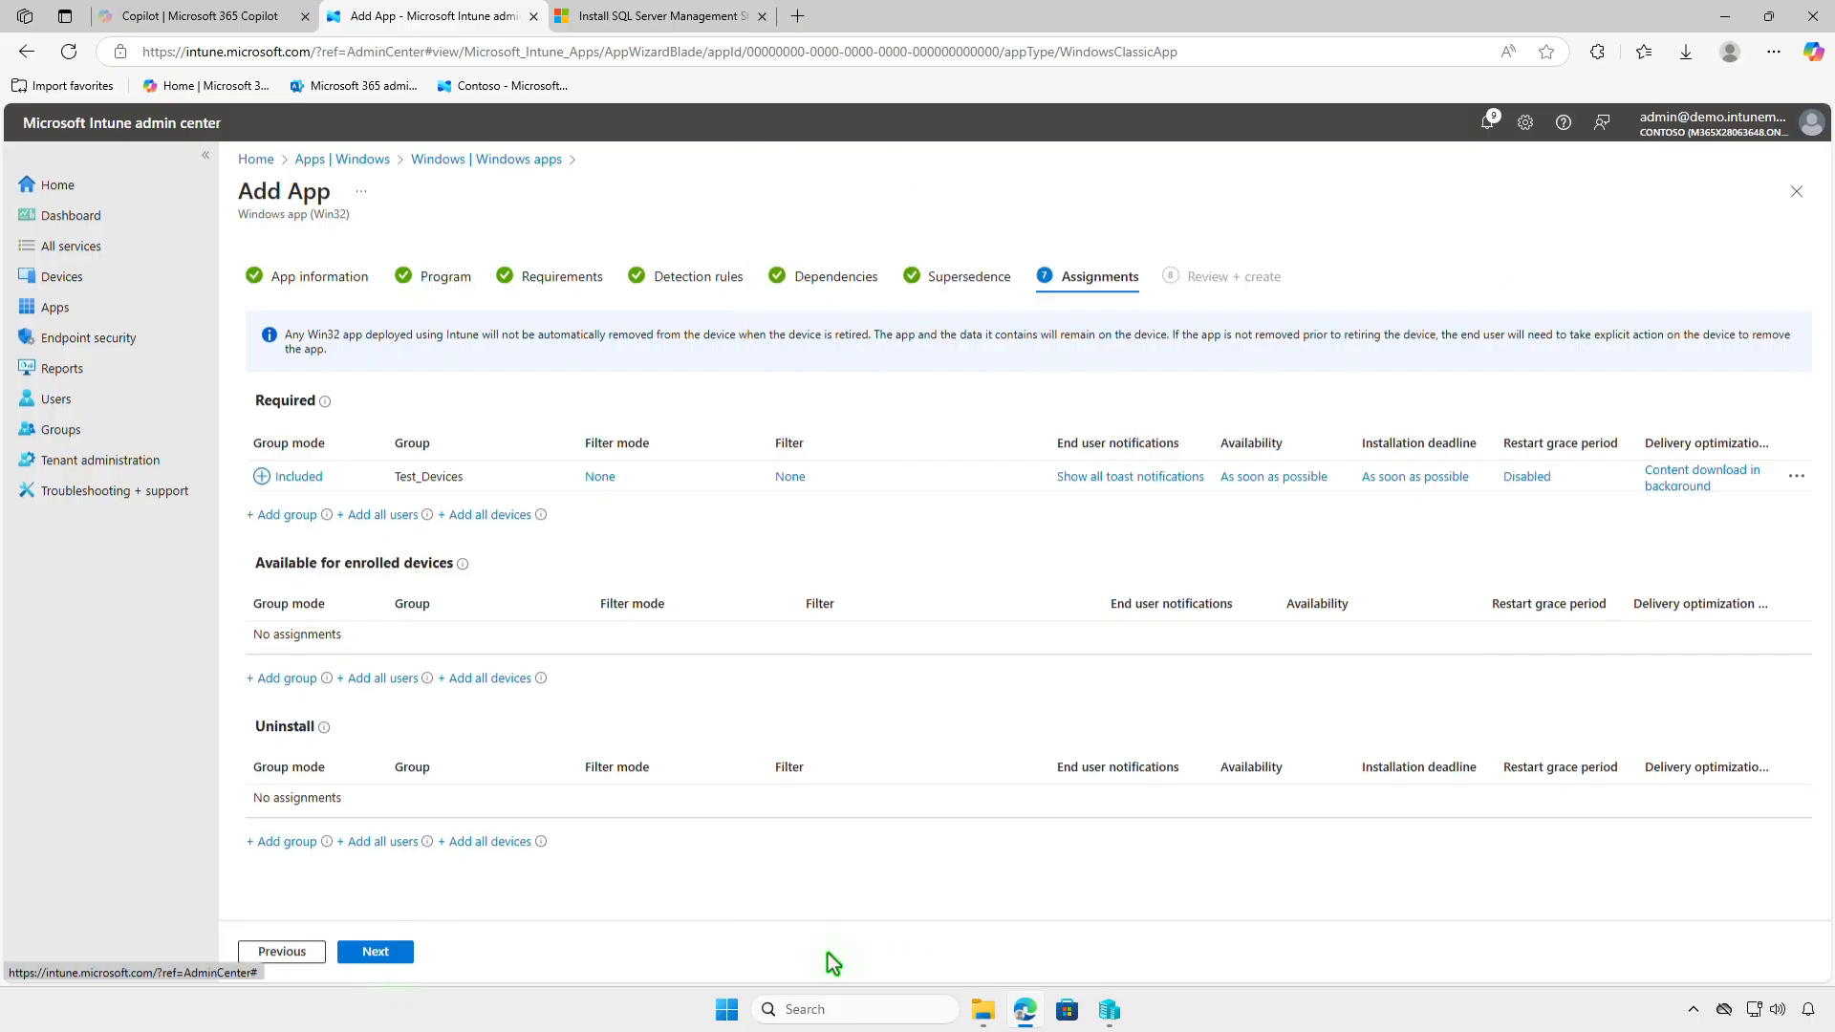
pyautogui.click(1110, 478)
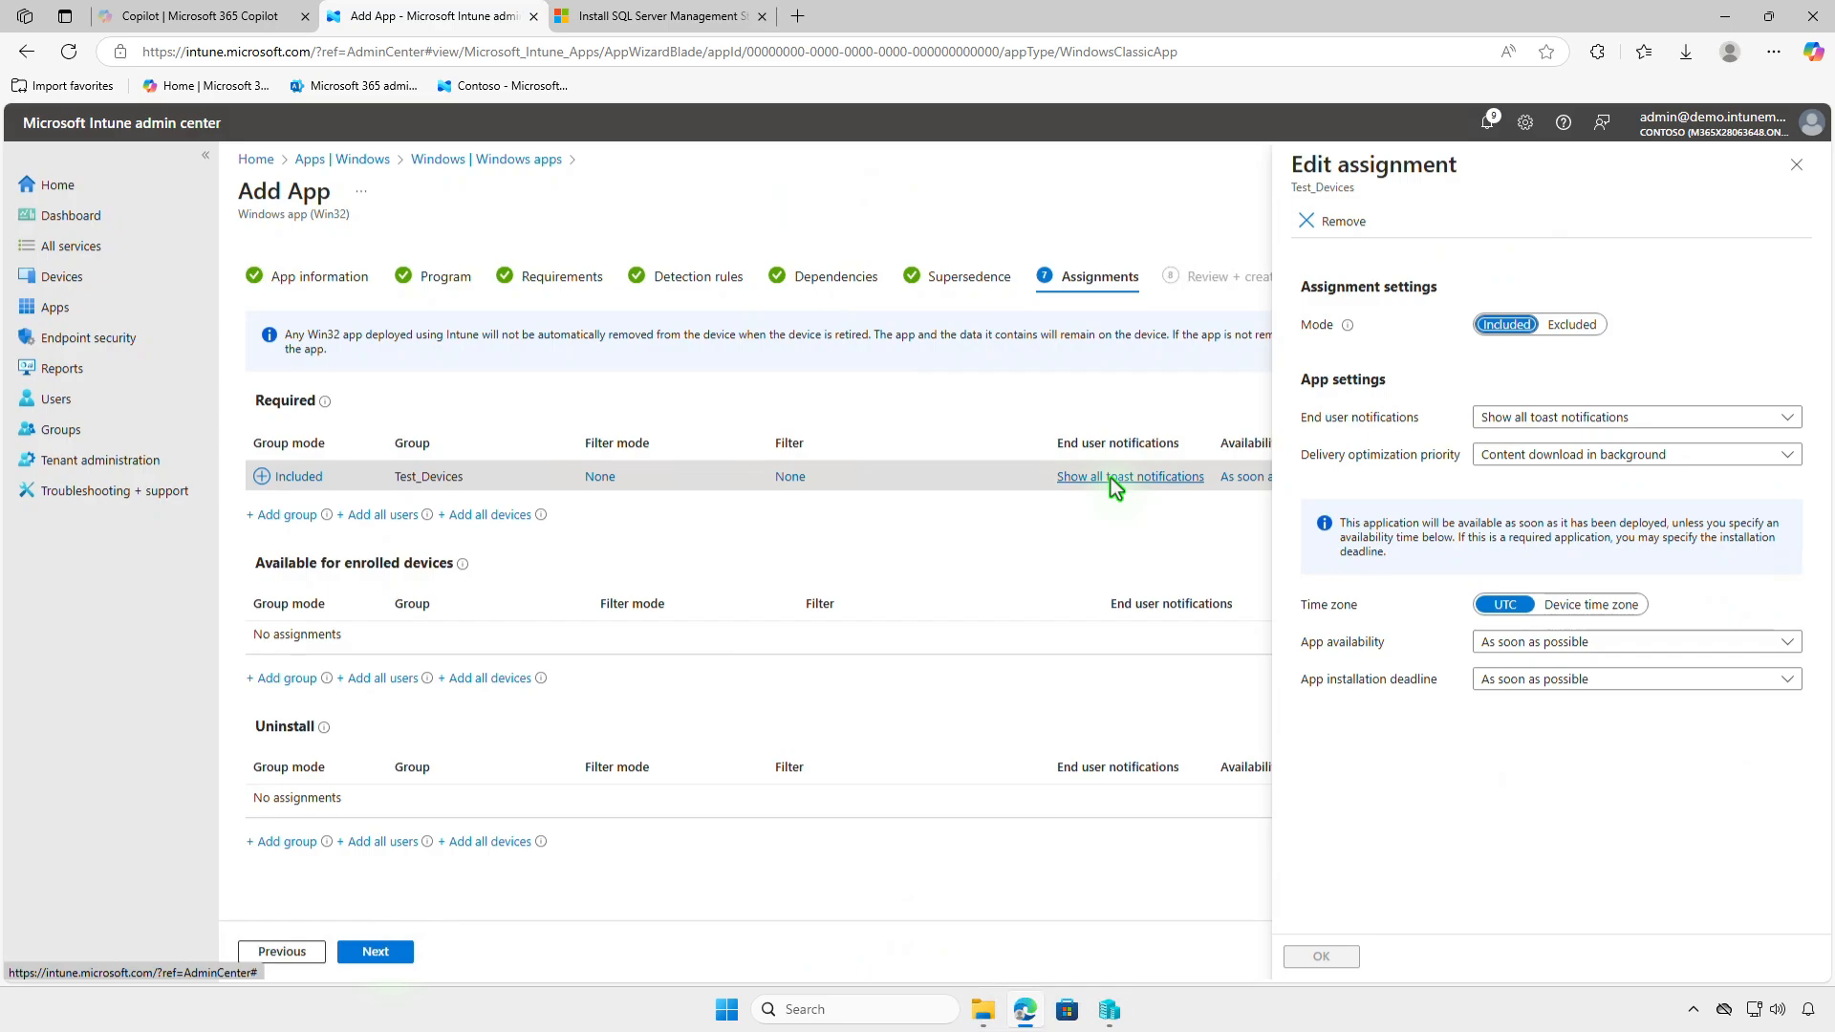
pyautogui.click(1795, 167)
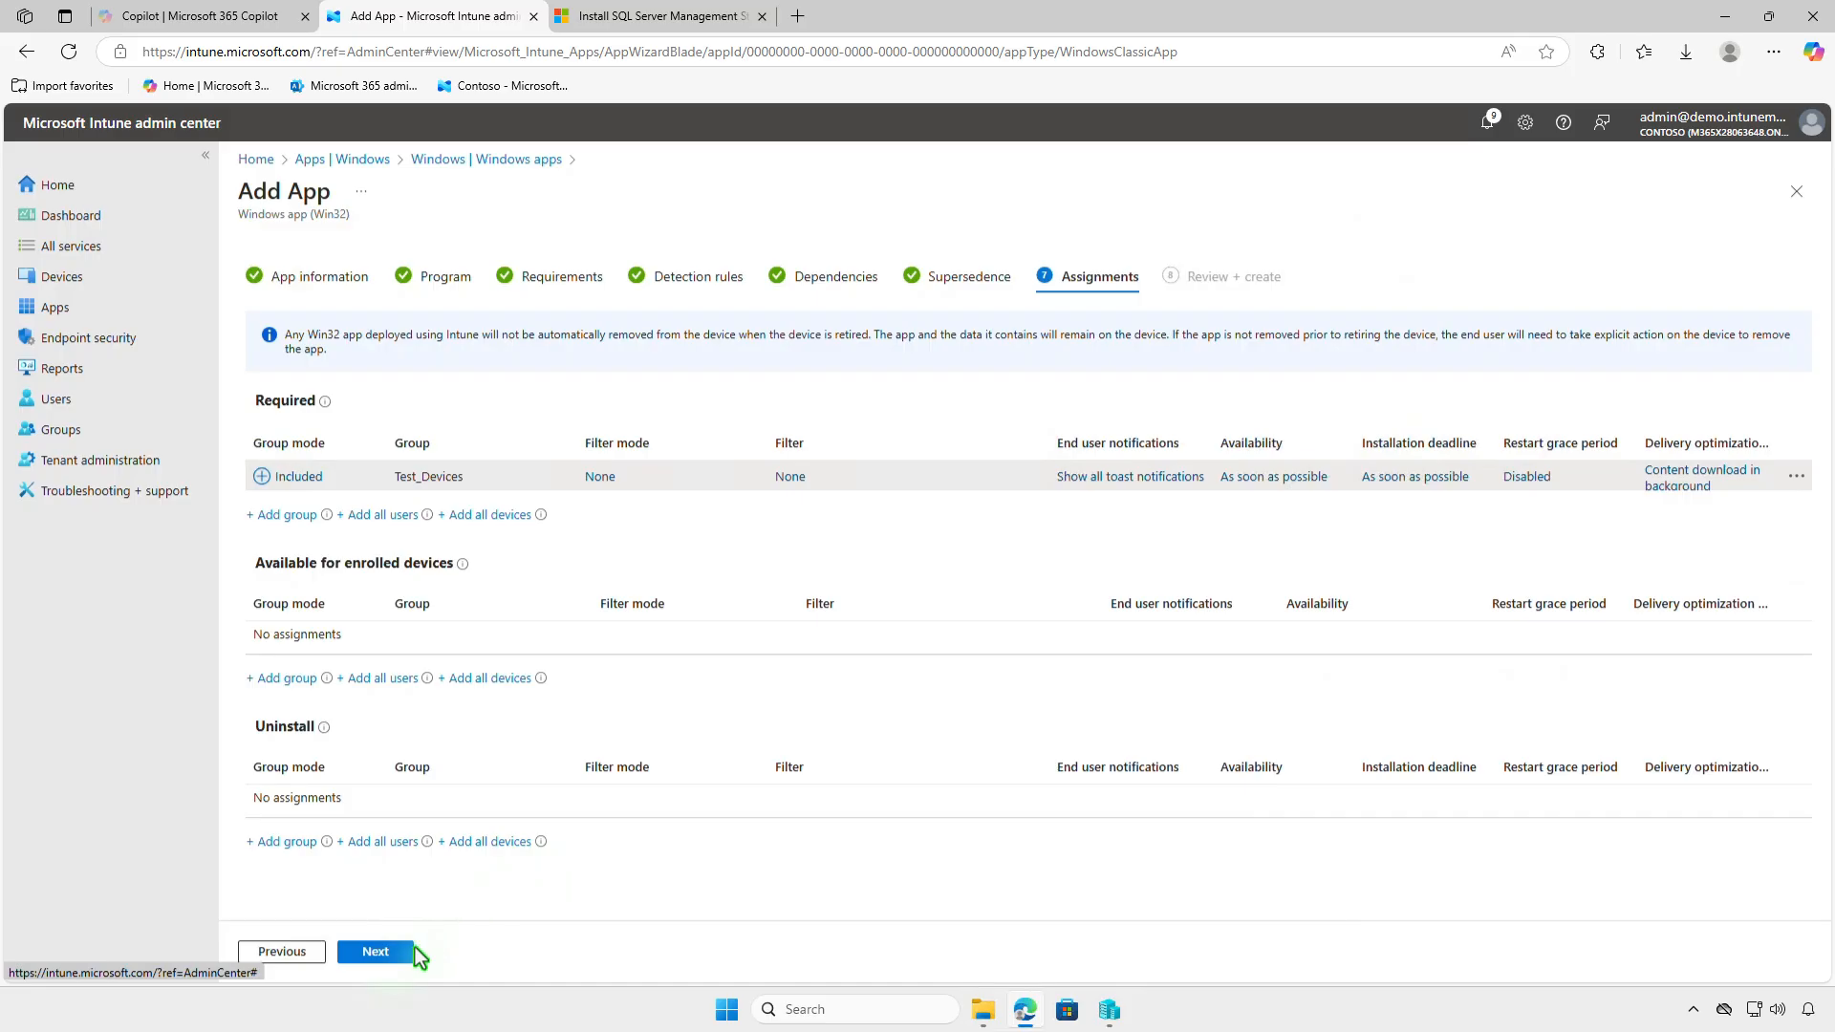
# Proceed to the app summary and create the SQL Server Management Studio 21 app.
pyautogui.click(401, 956)
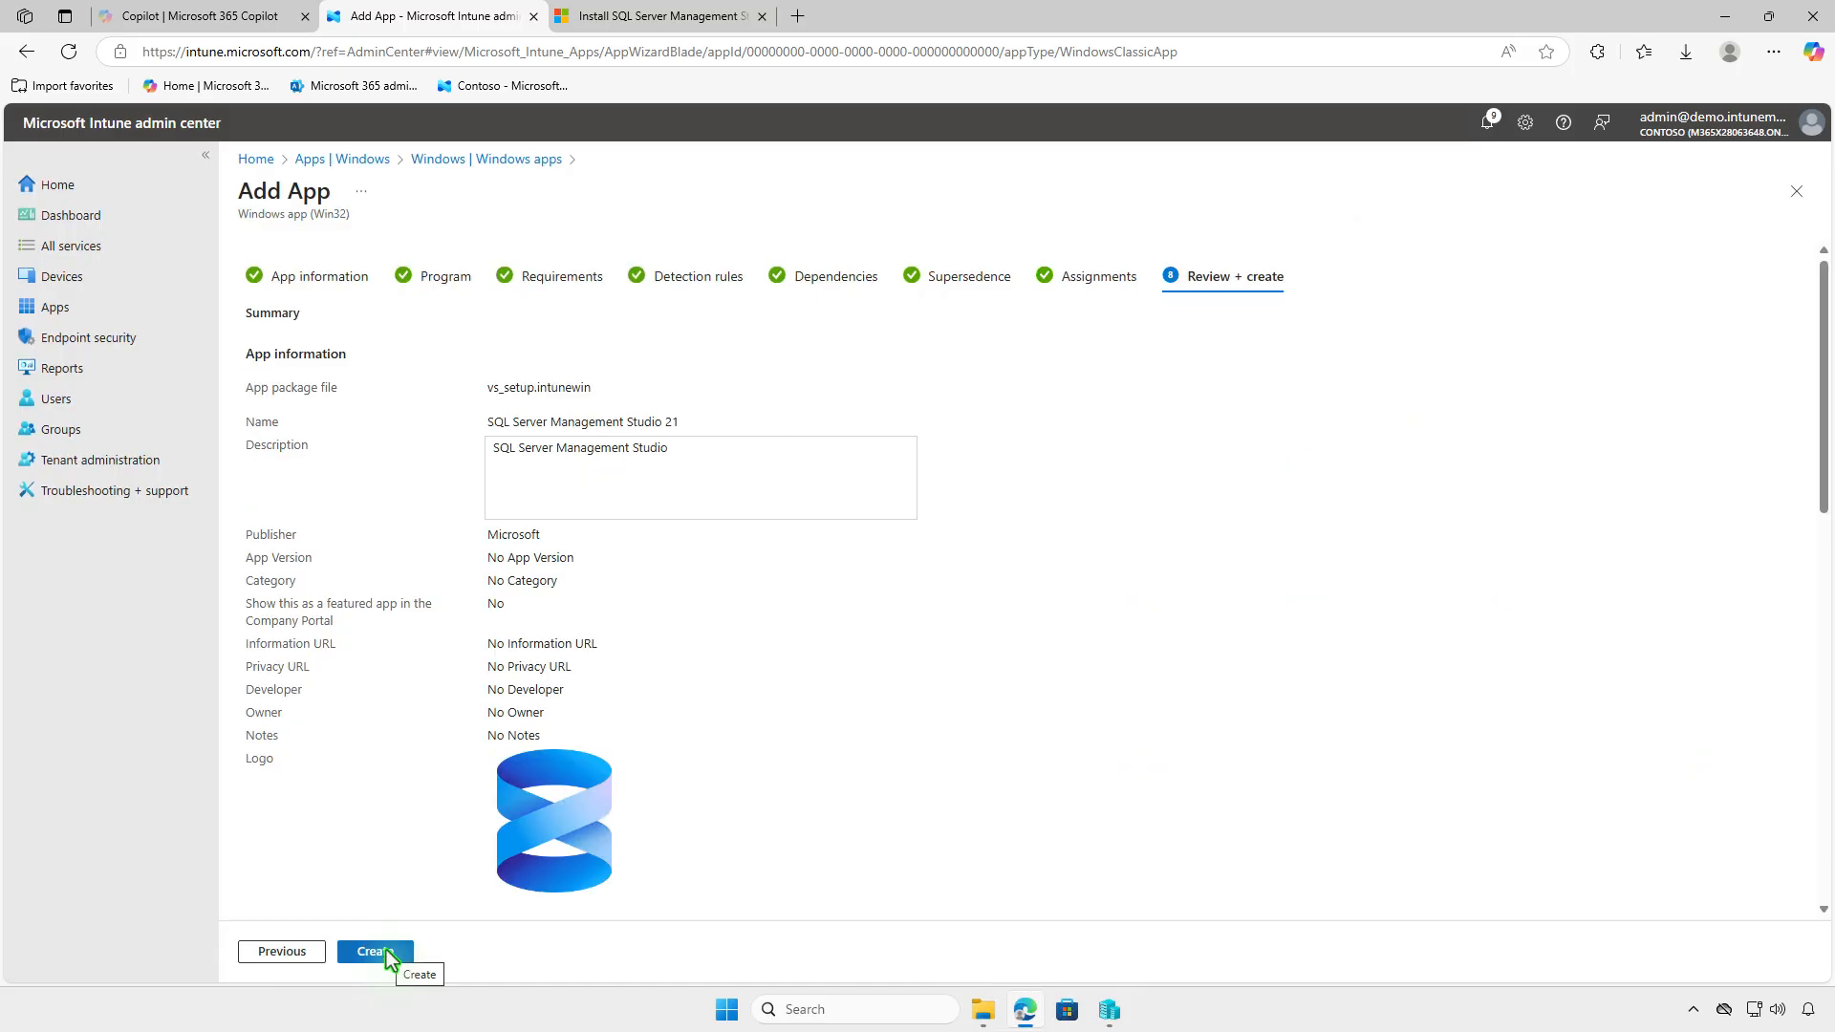
pyautogui.click(386, 950)
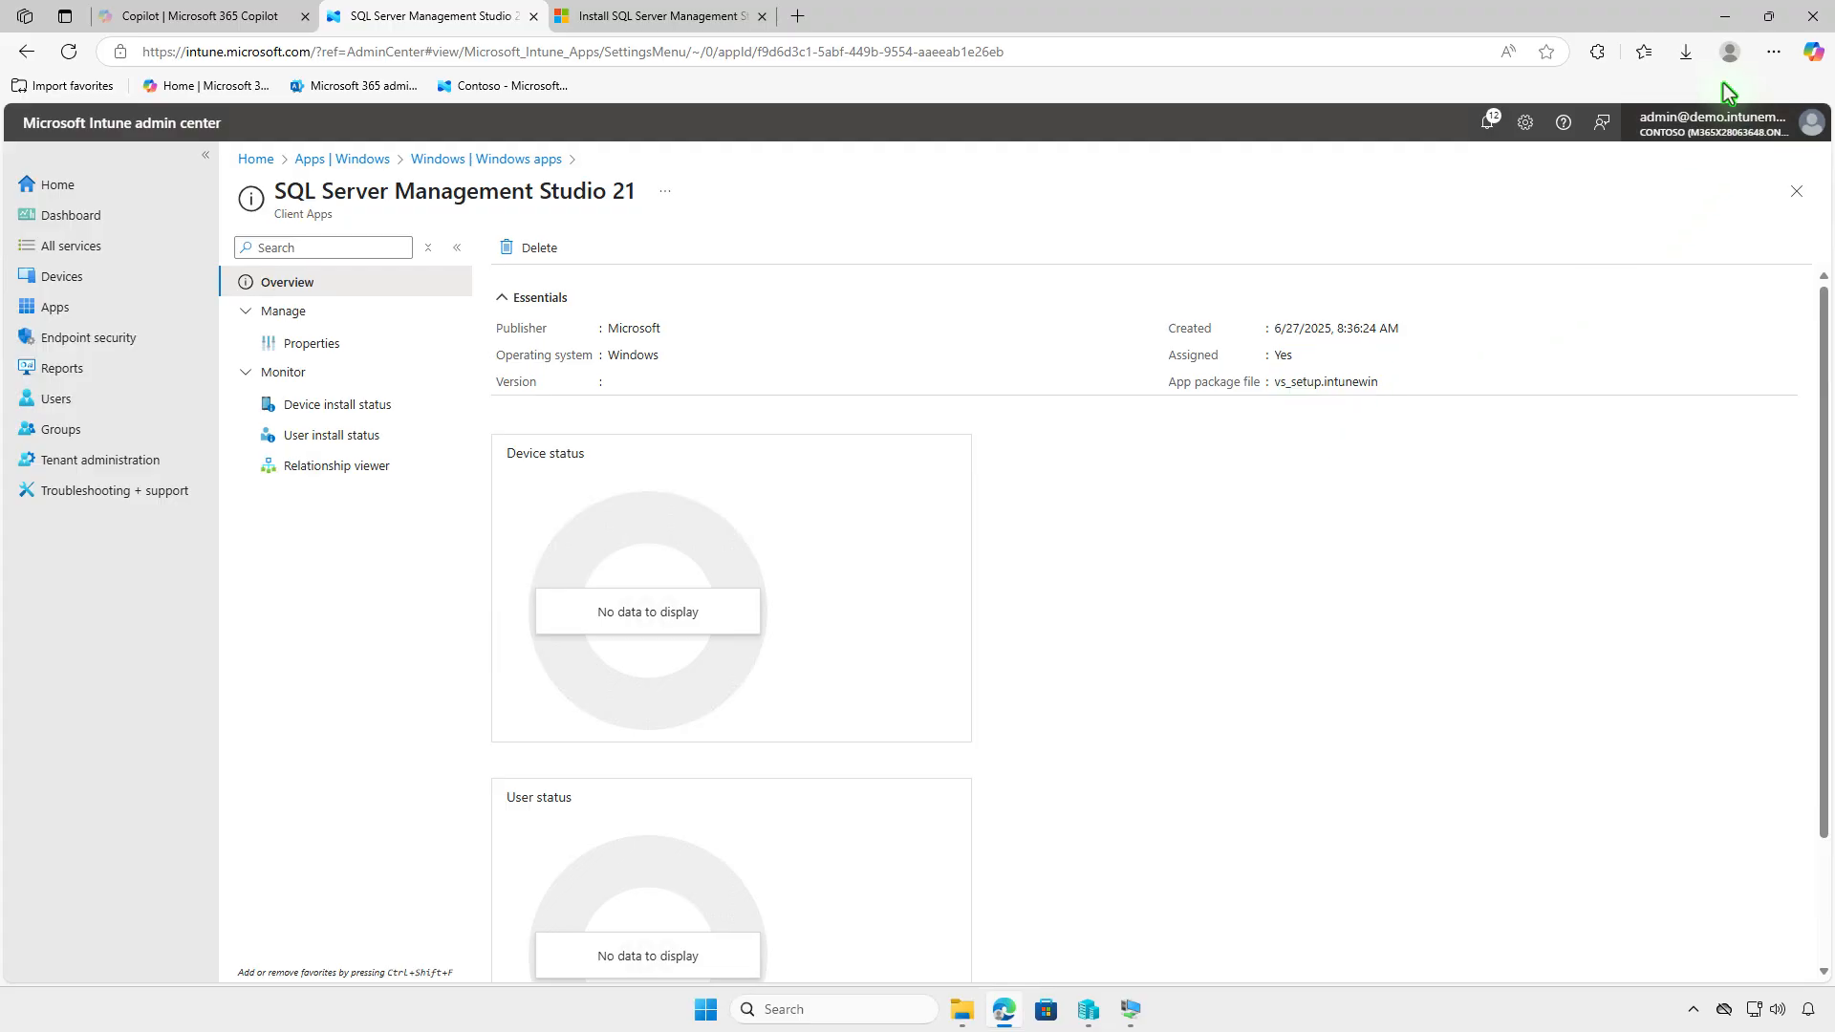
# Minimize Edge and switch to the WIN10-CTL virtual machine in Virtual Machine Connection.
pyautogui.click(1725, 16)
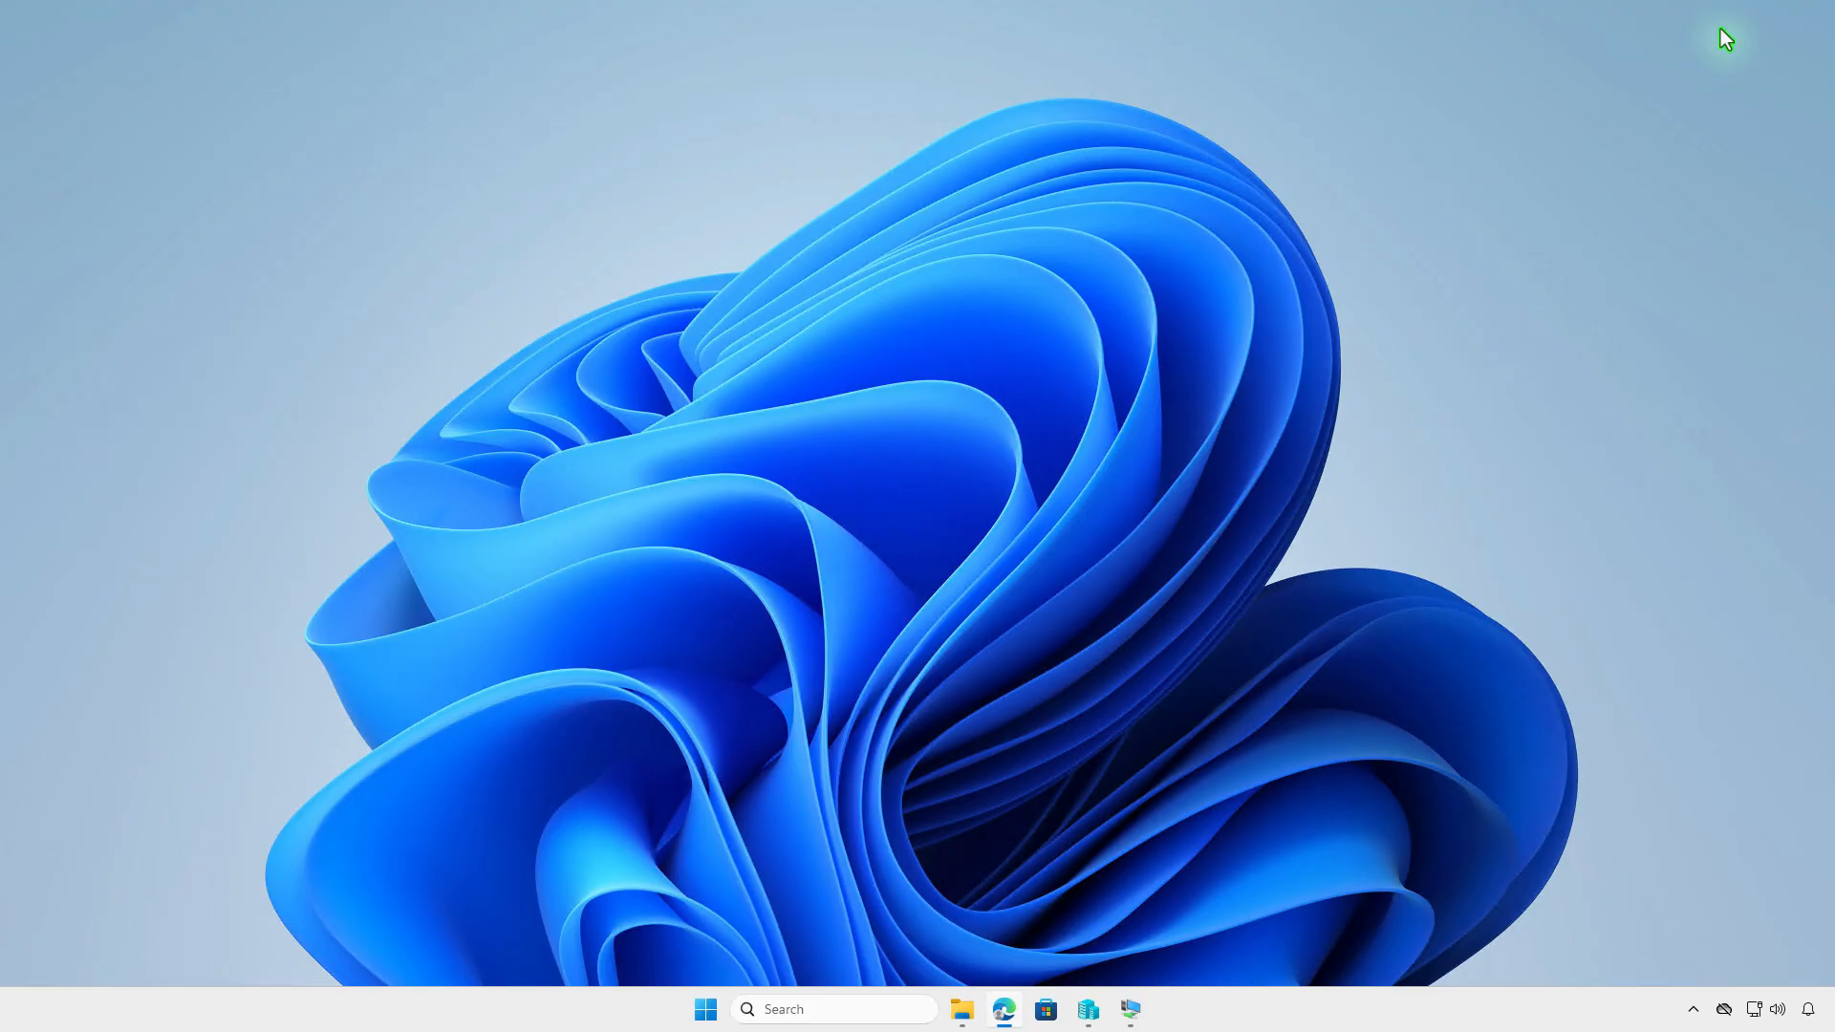
pyautogui.click(1139, 1013)
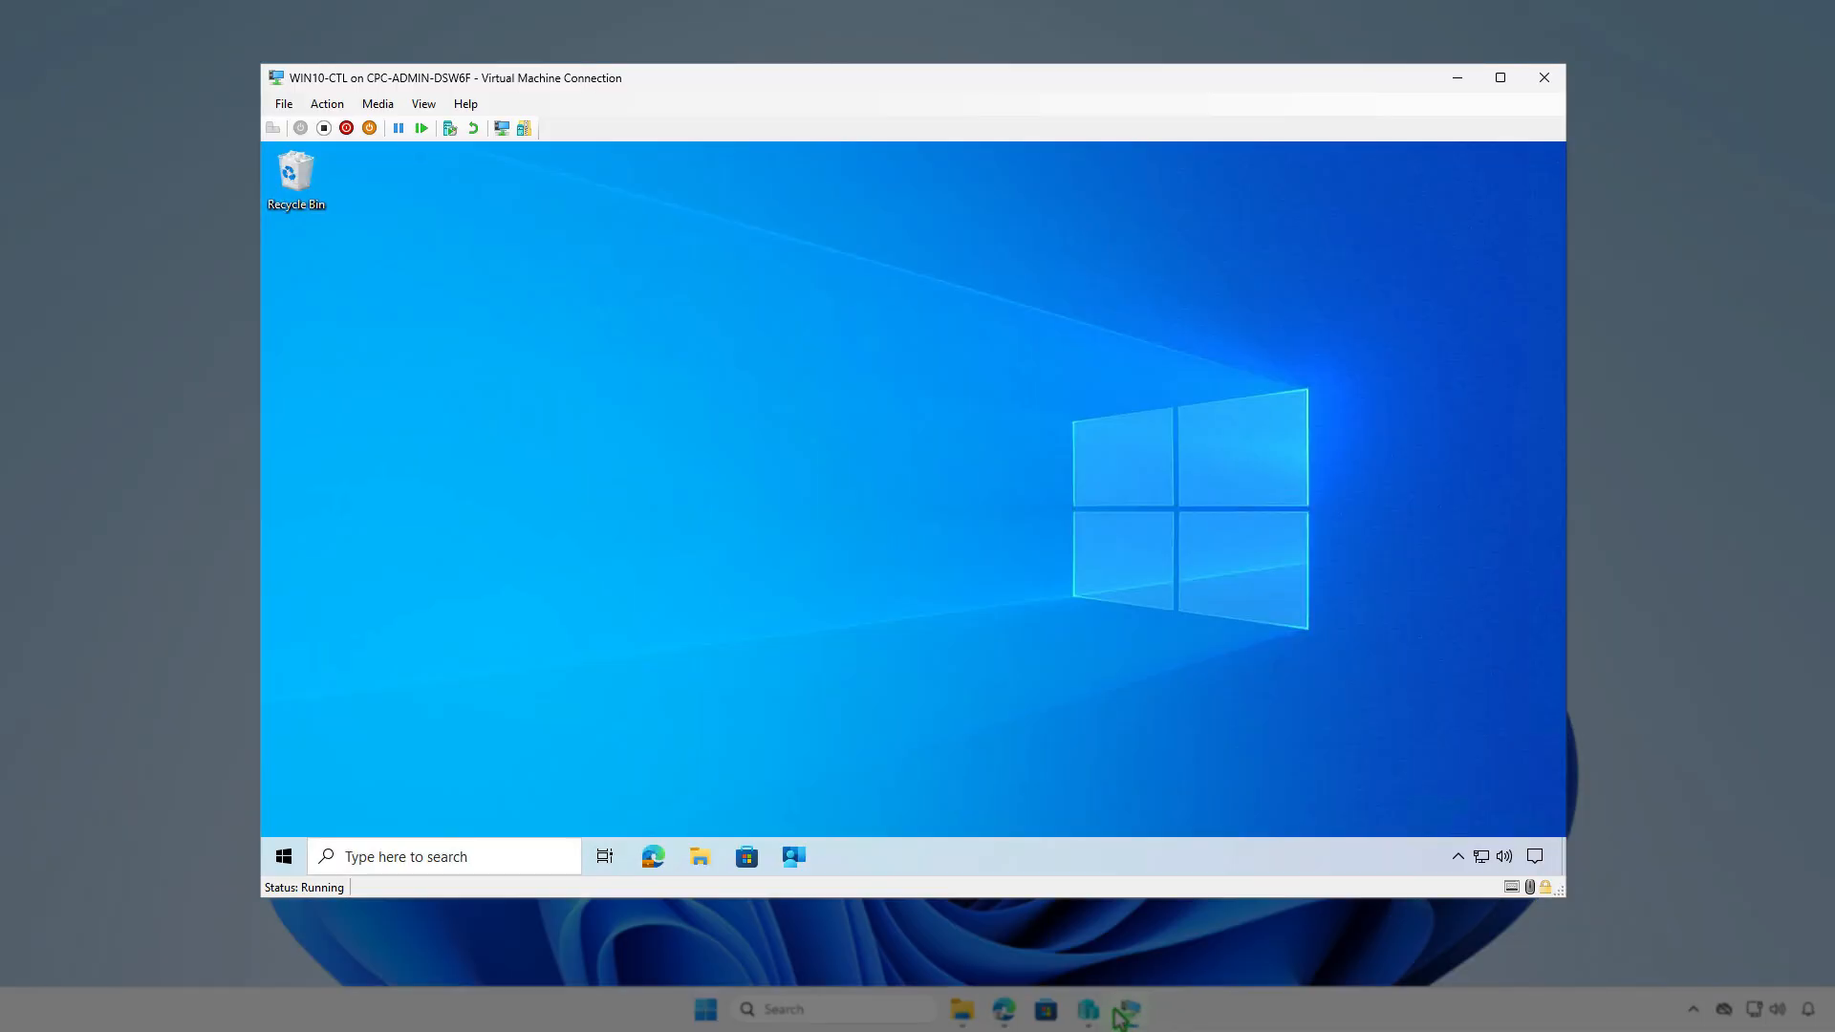
# Open the device's work or school account info in the Windows account settings, examine its device sync status, and minimize Settings.
pyautogui.click(282, 857)
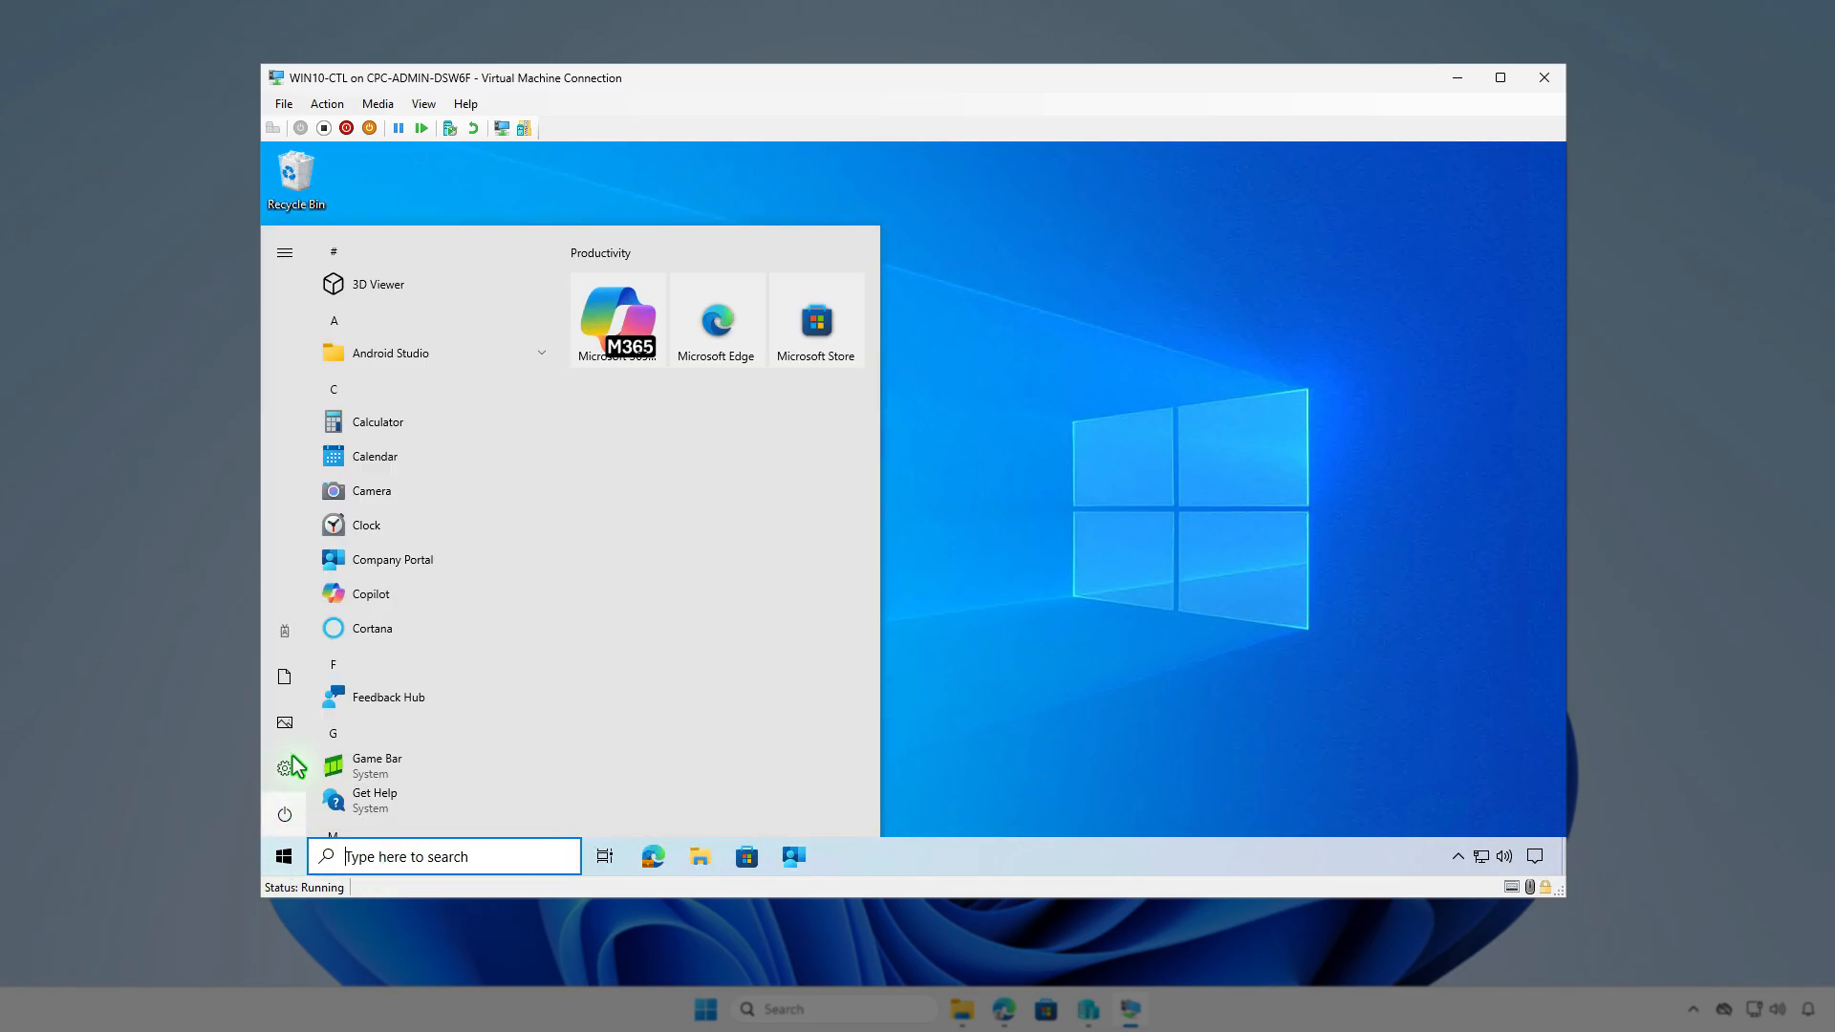
pyautogui.click(284, 630)
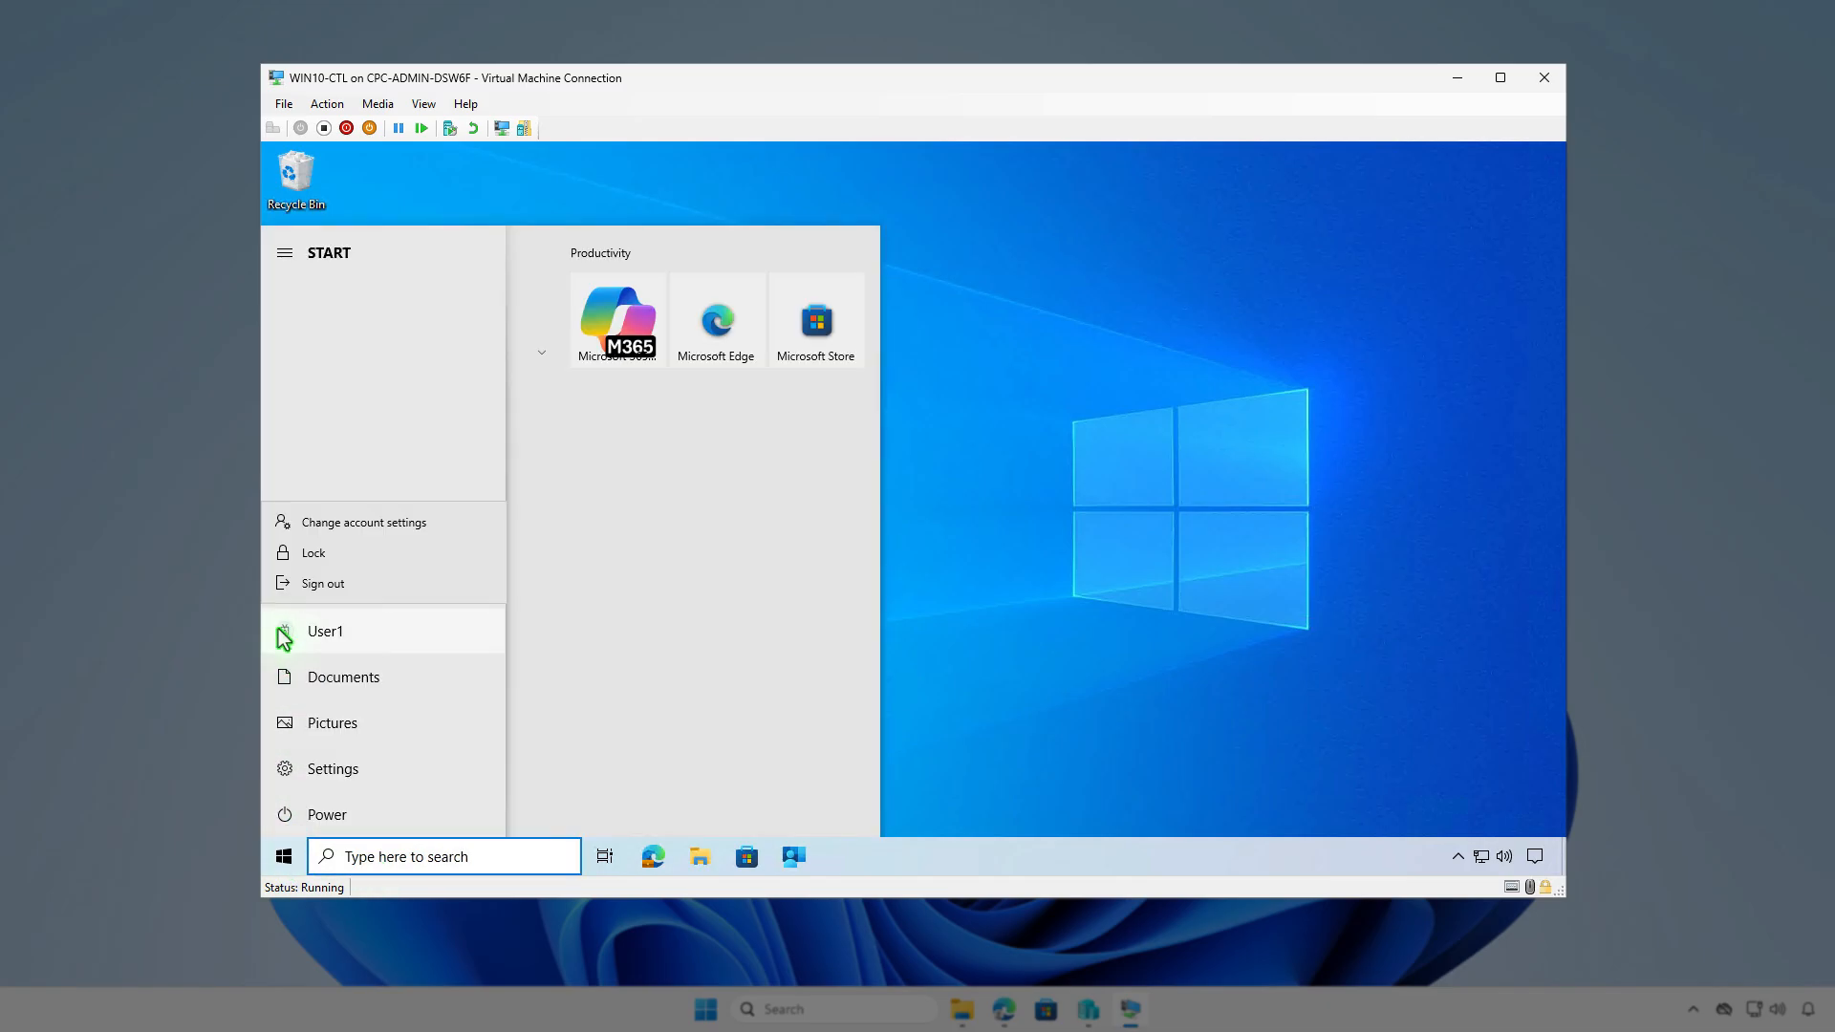
pyautogui.click(427, 534)
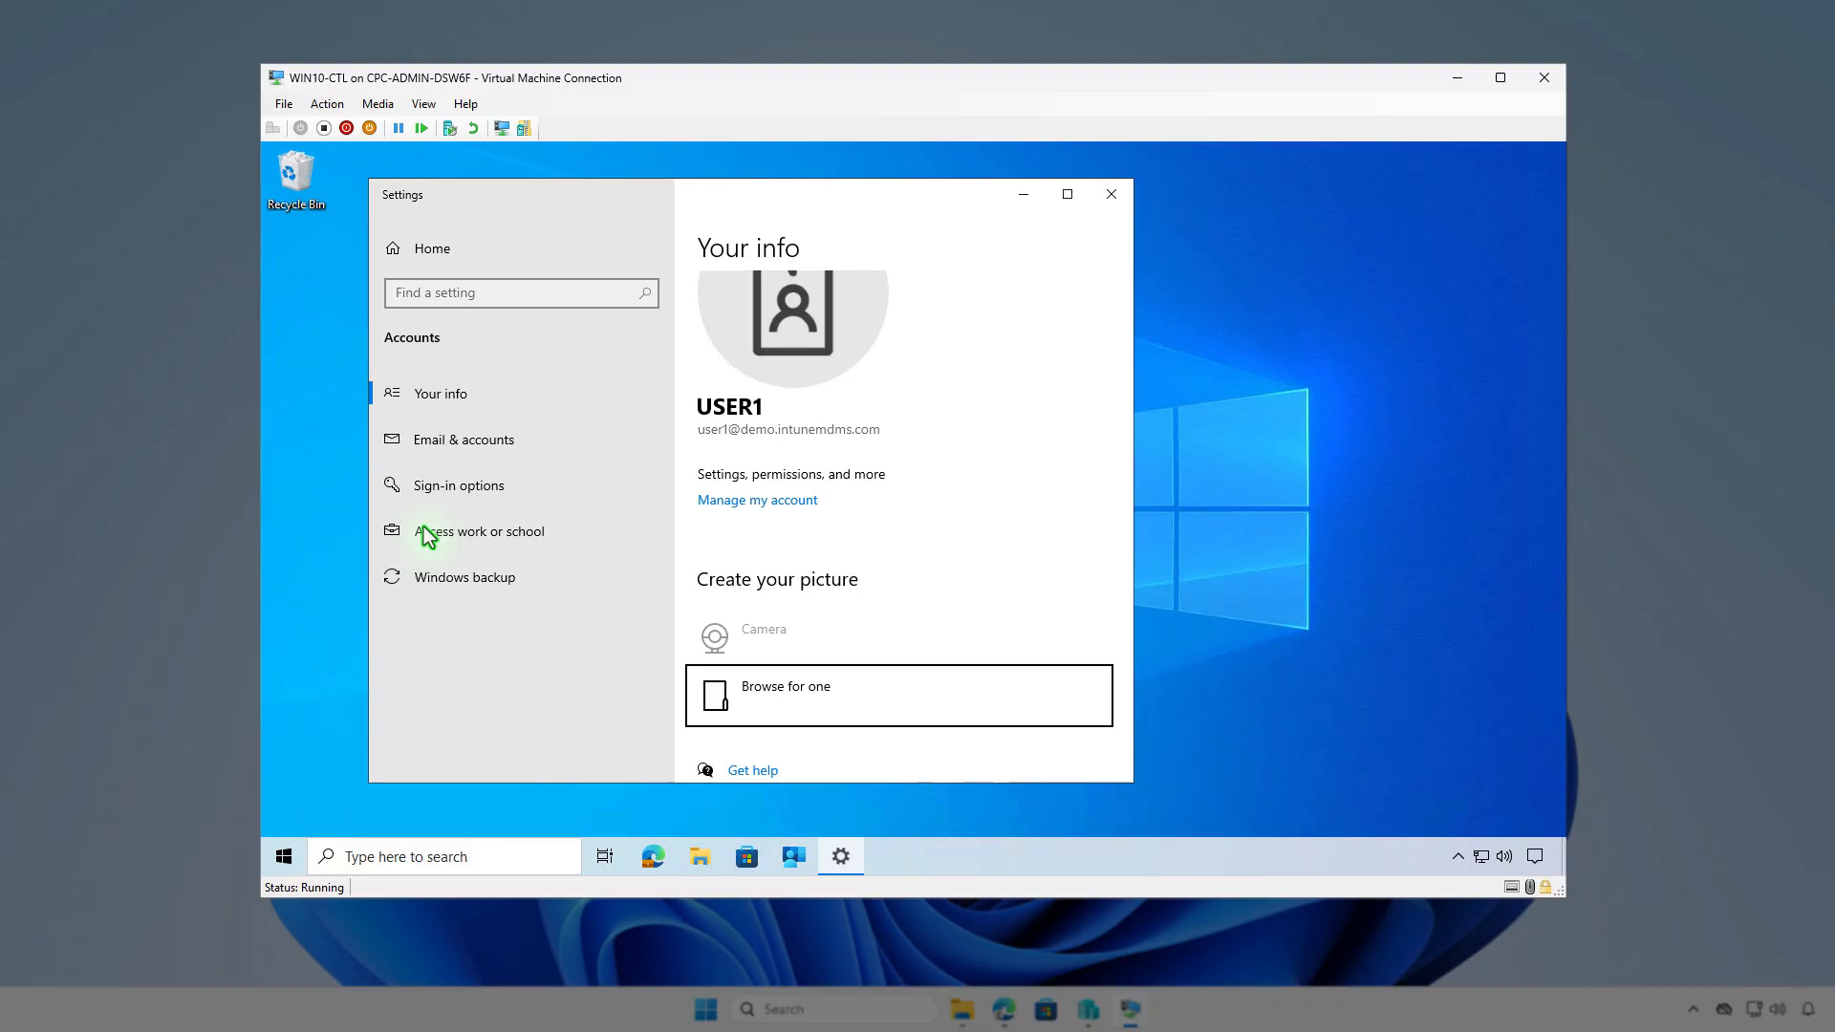
pyautogui.click(588, 528)
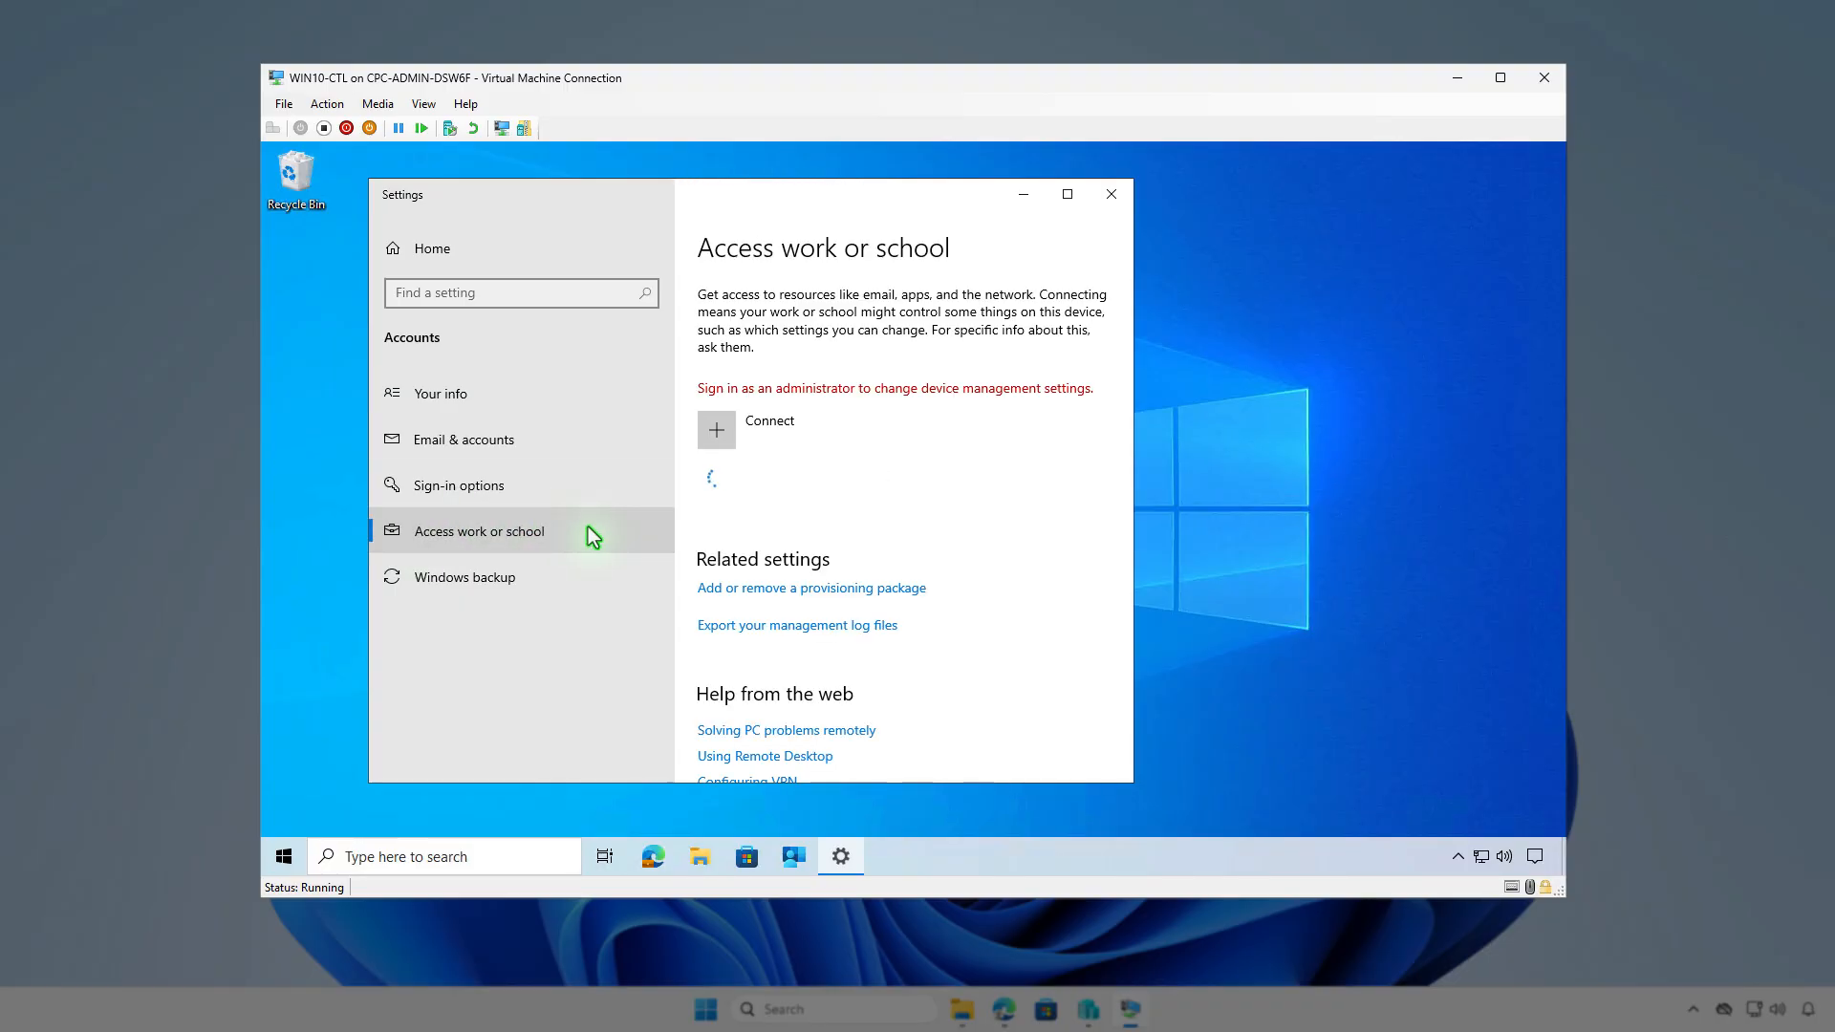
pyautogui.click(1012, 491)
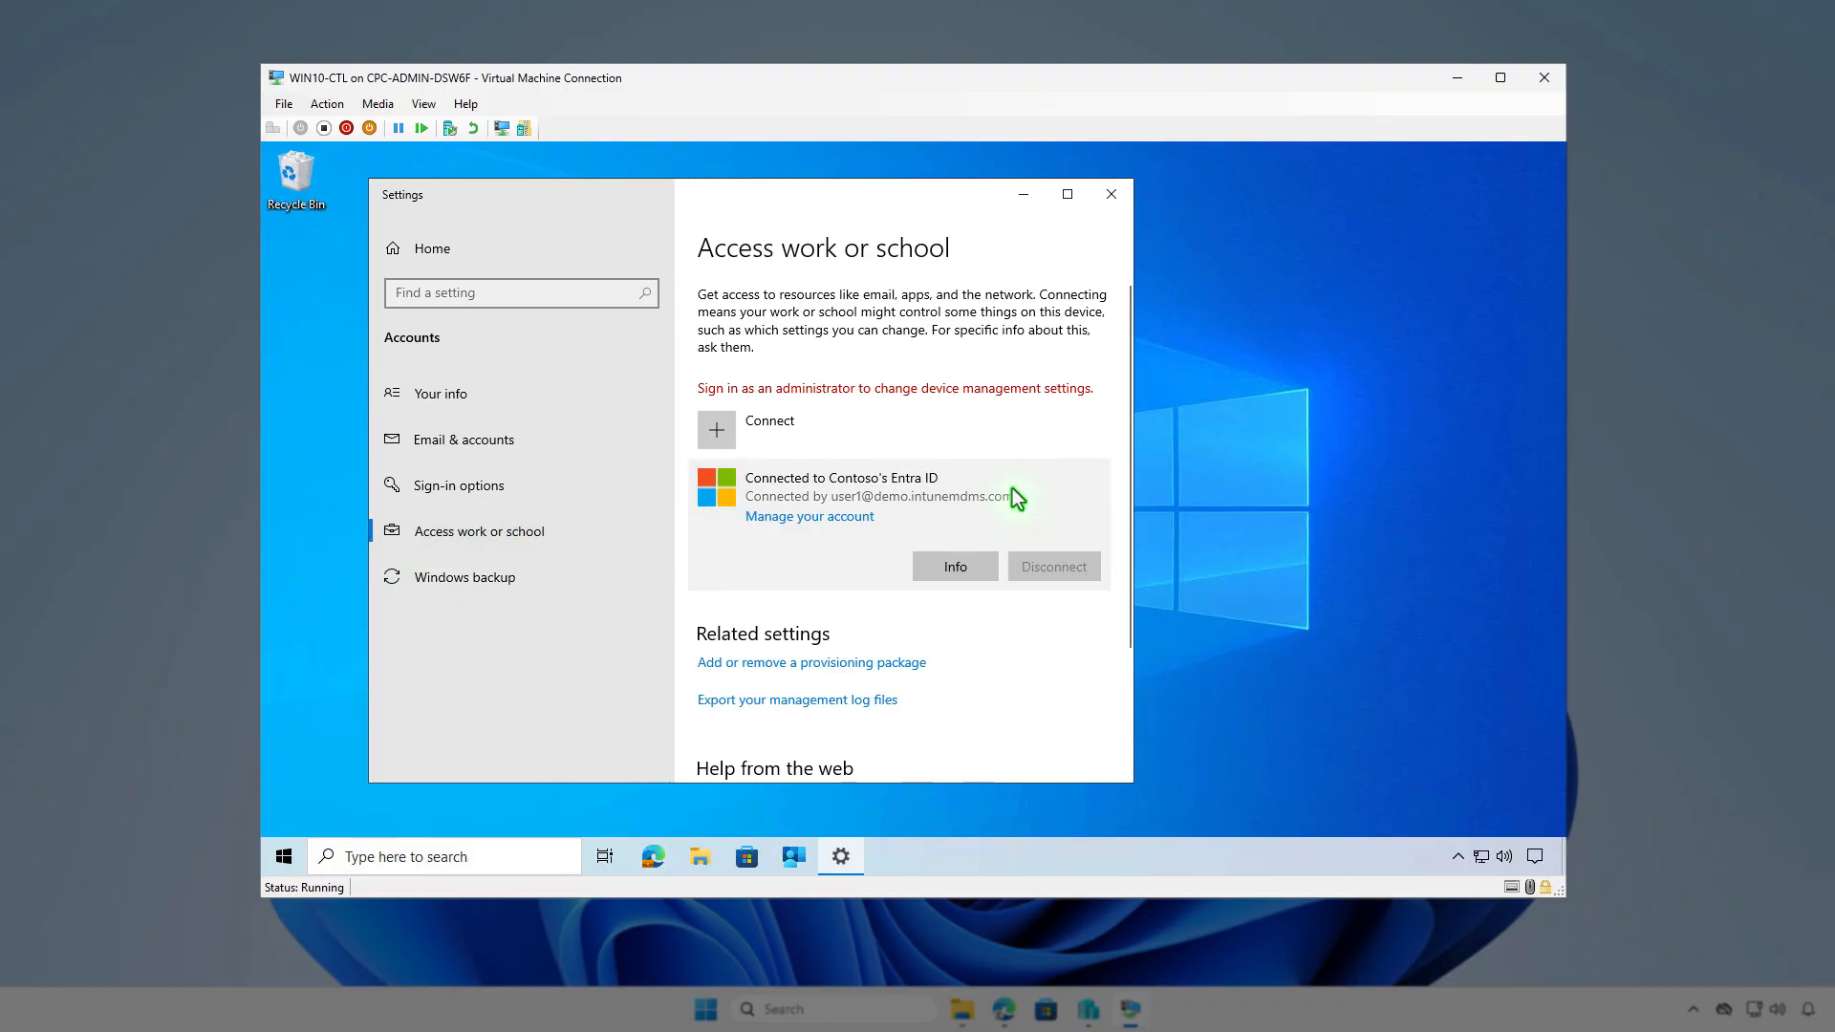
pyautogui.click(973, 568)
pyautogui.scroll(-3, 972, 570)
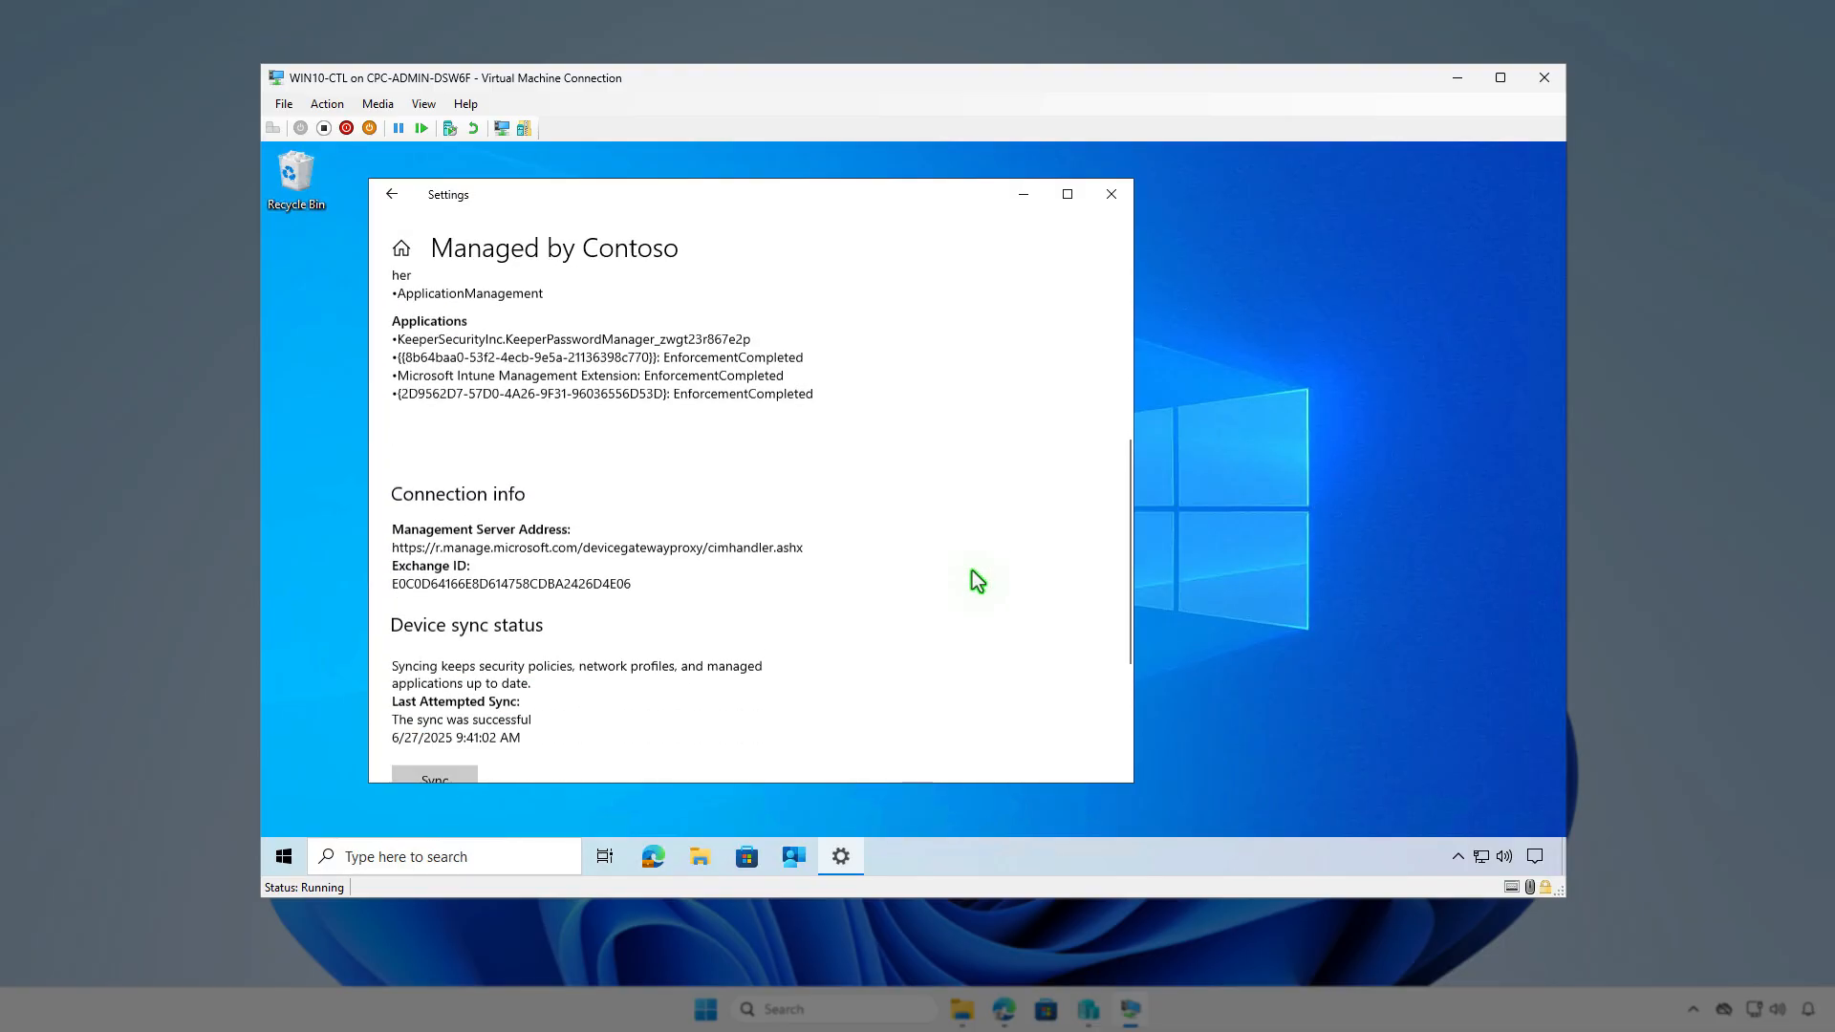
pyautogui.scroll(-2, 975, 578)
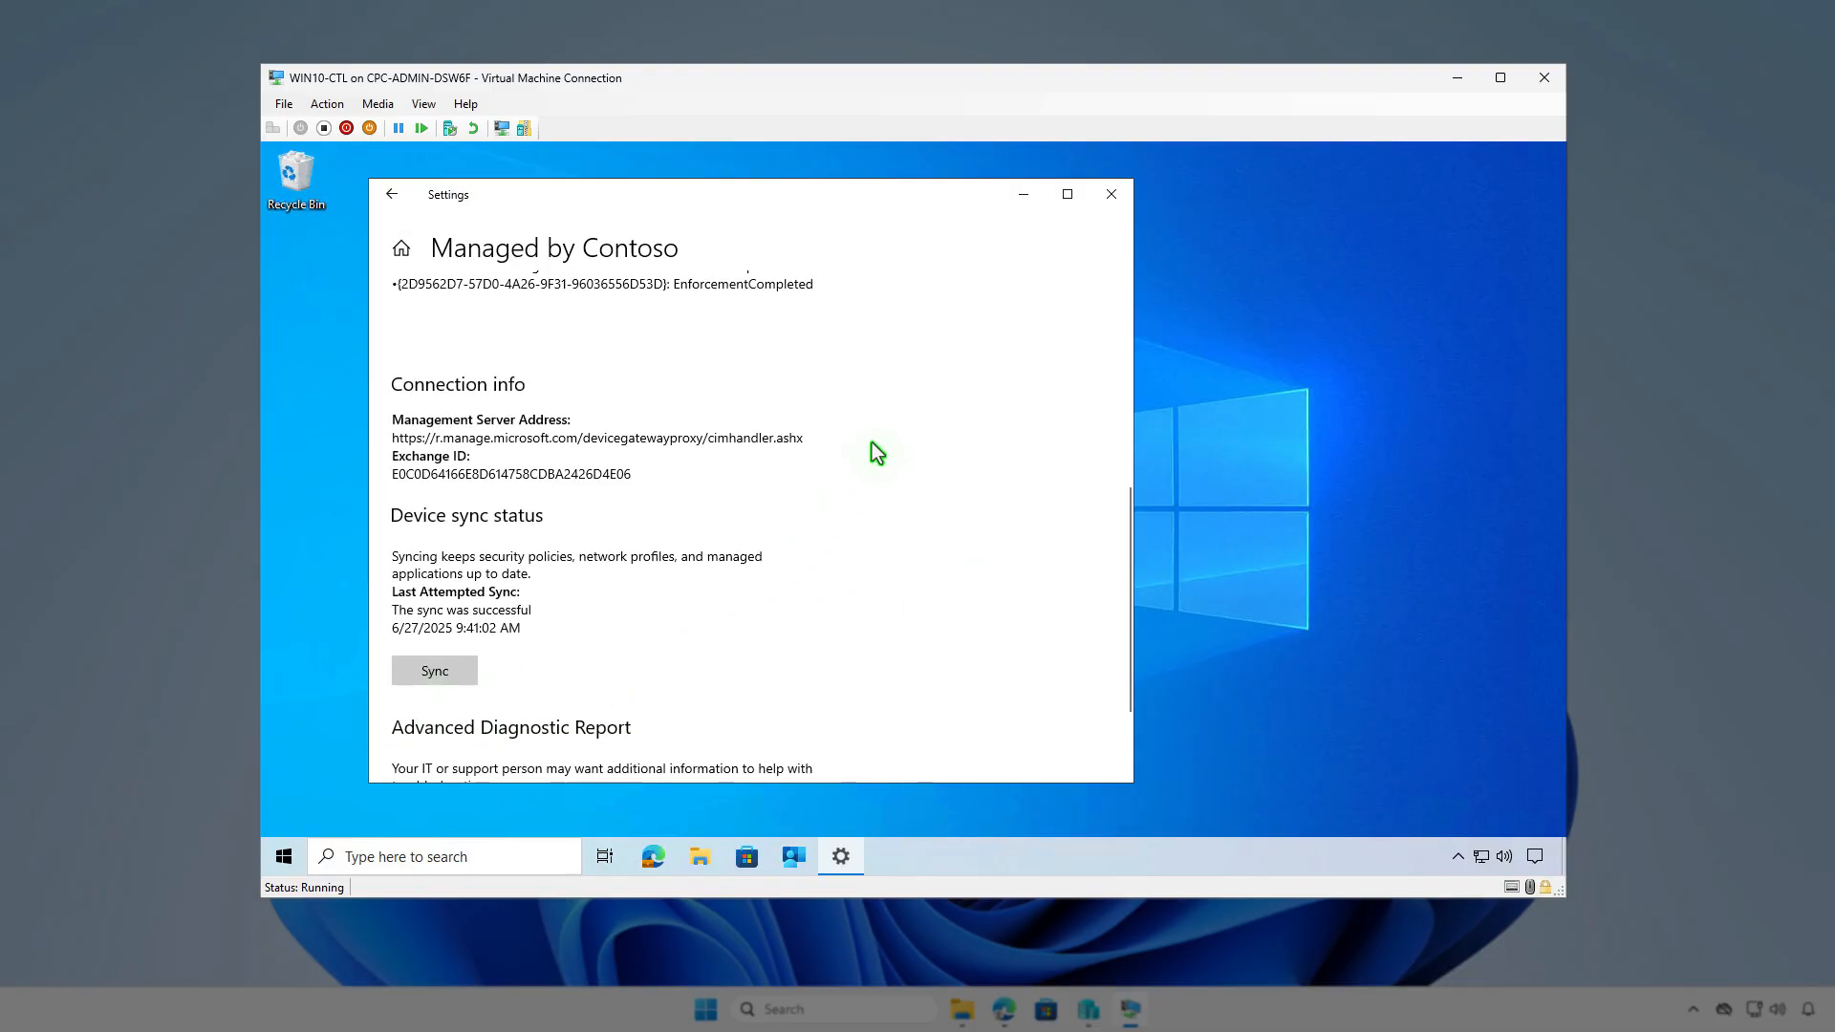
pyautogui.click(1024, 205)
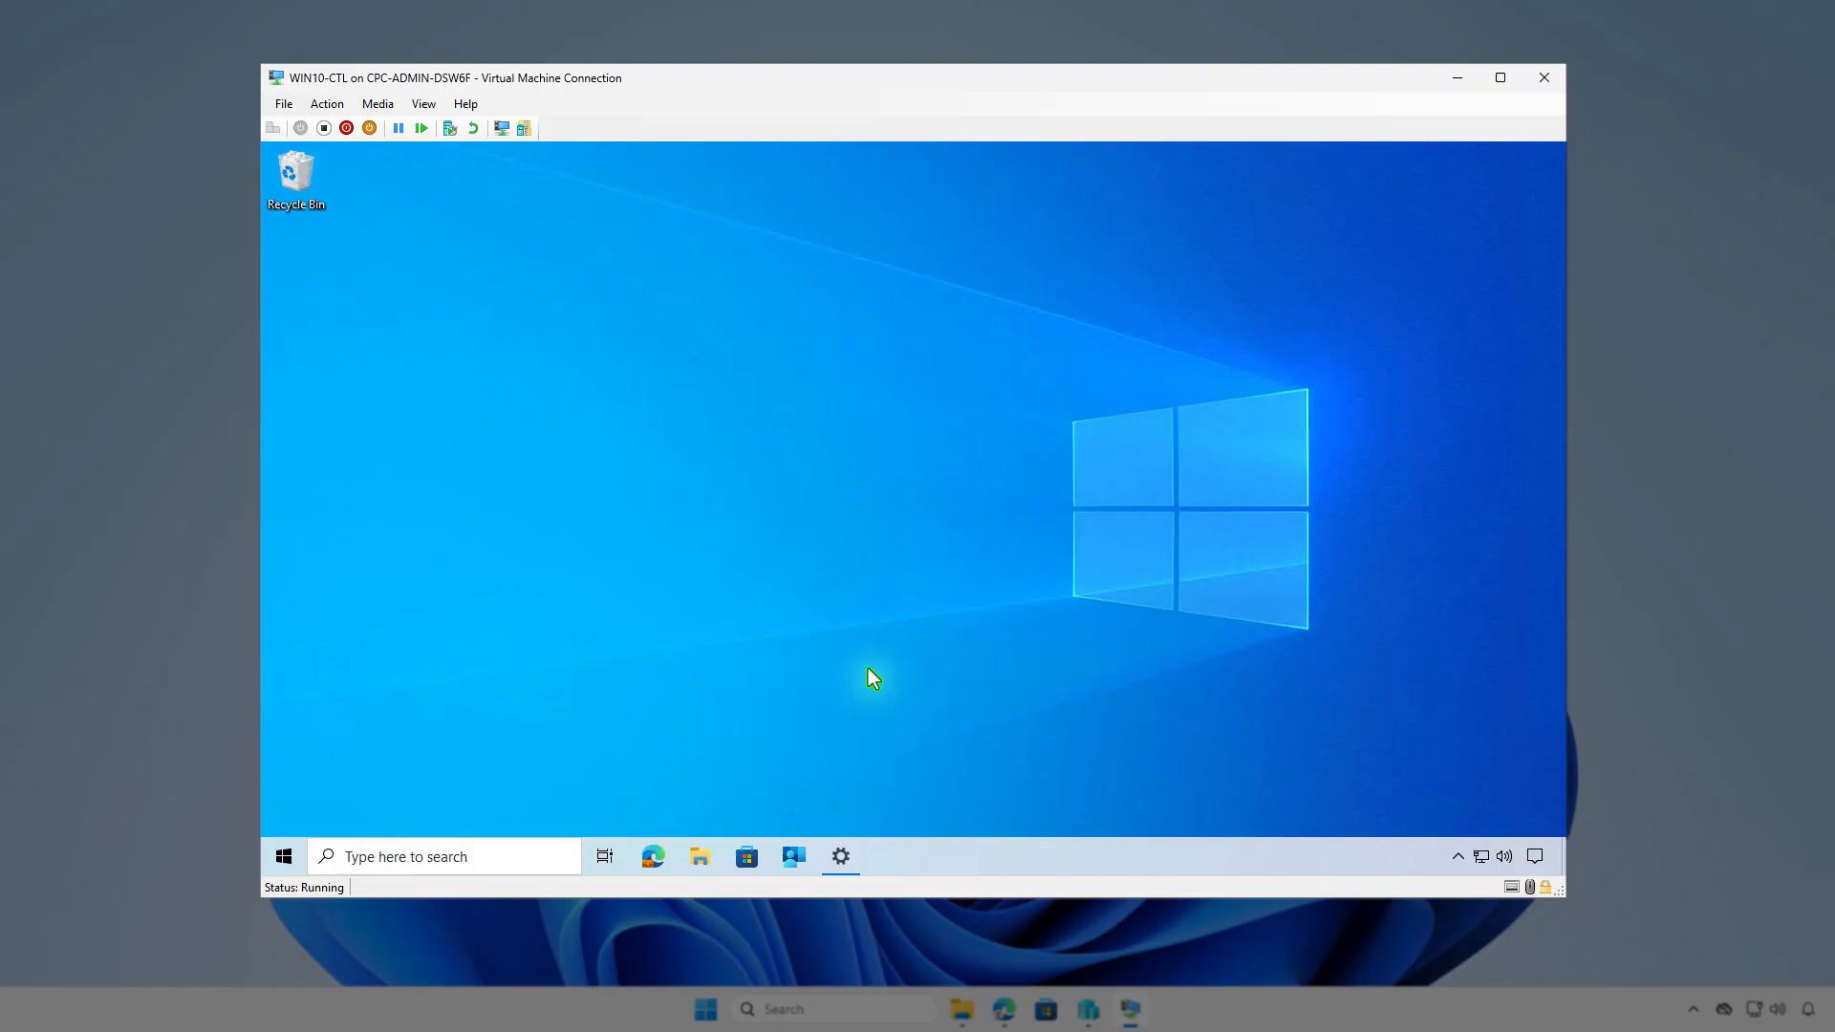
# Start a device sync from the Company Portal settings, check the Intune software distribution notifications, and minimize Company Portal.
pyautogui.click(796, 856)
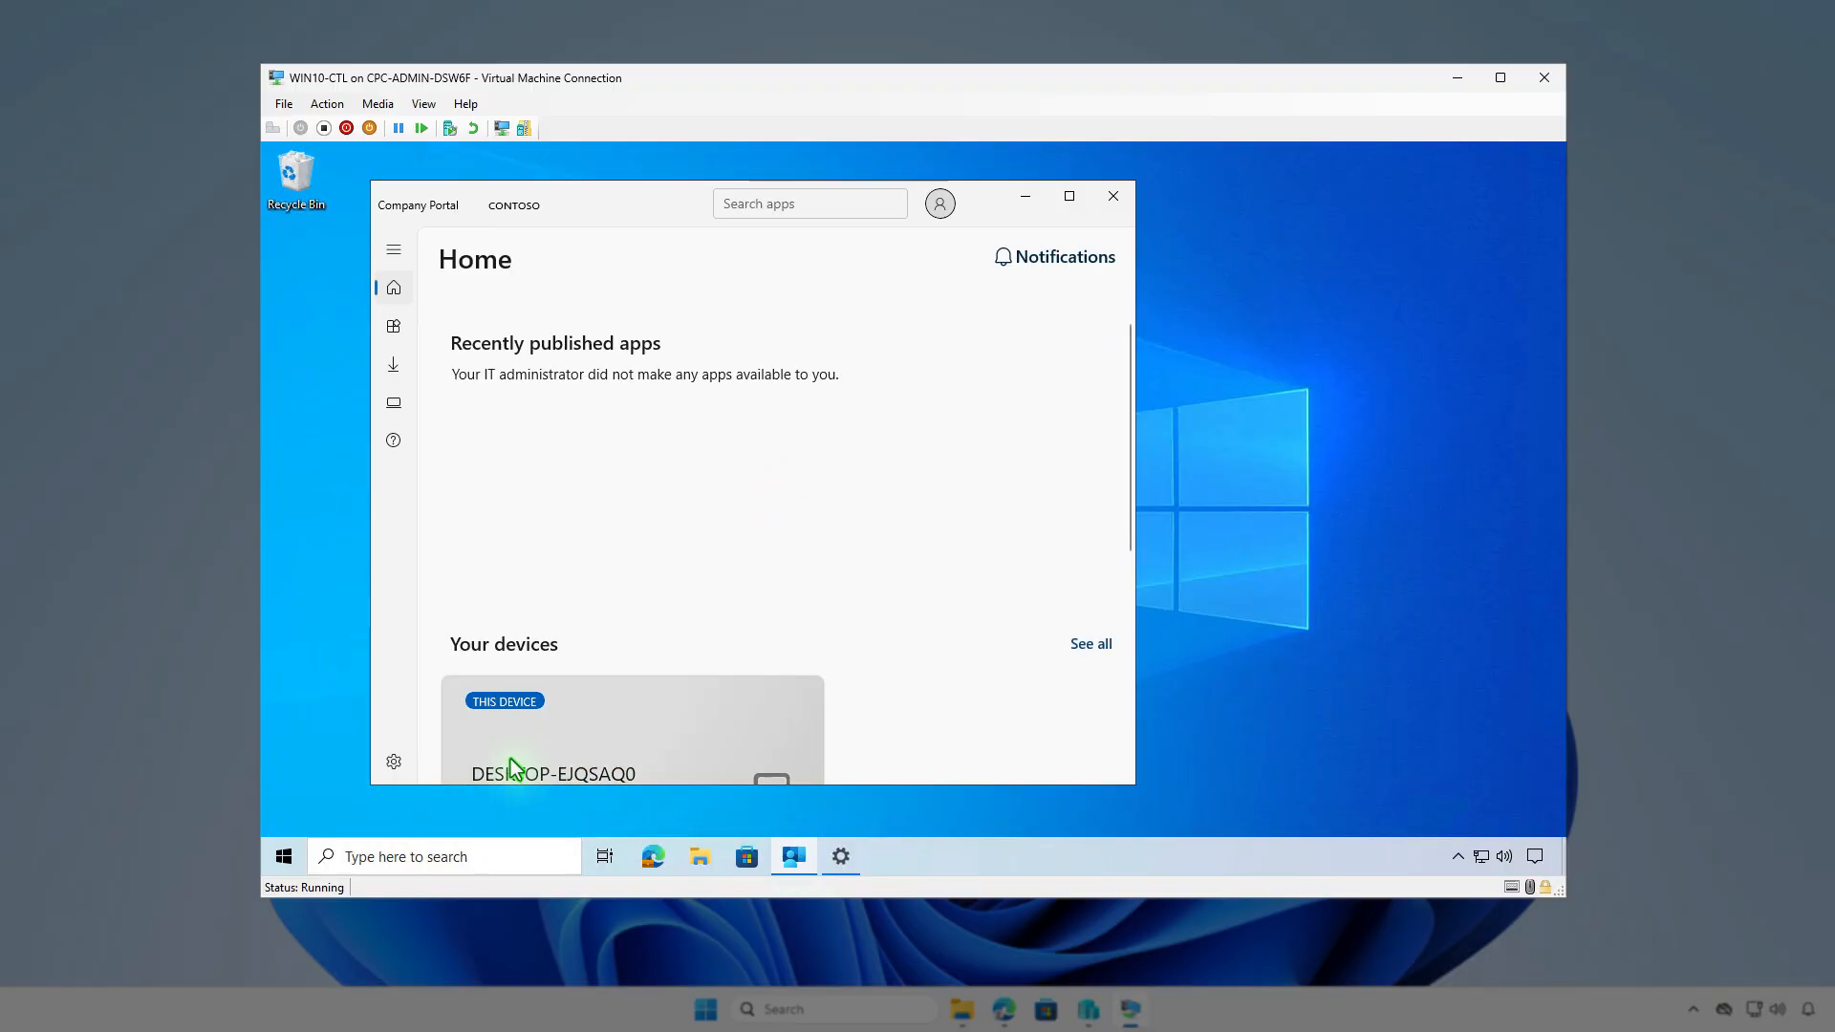
pyautogui.click(394, 761)
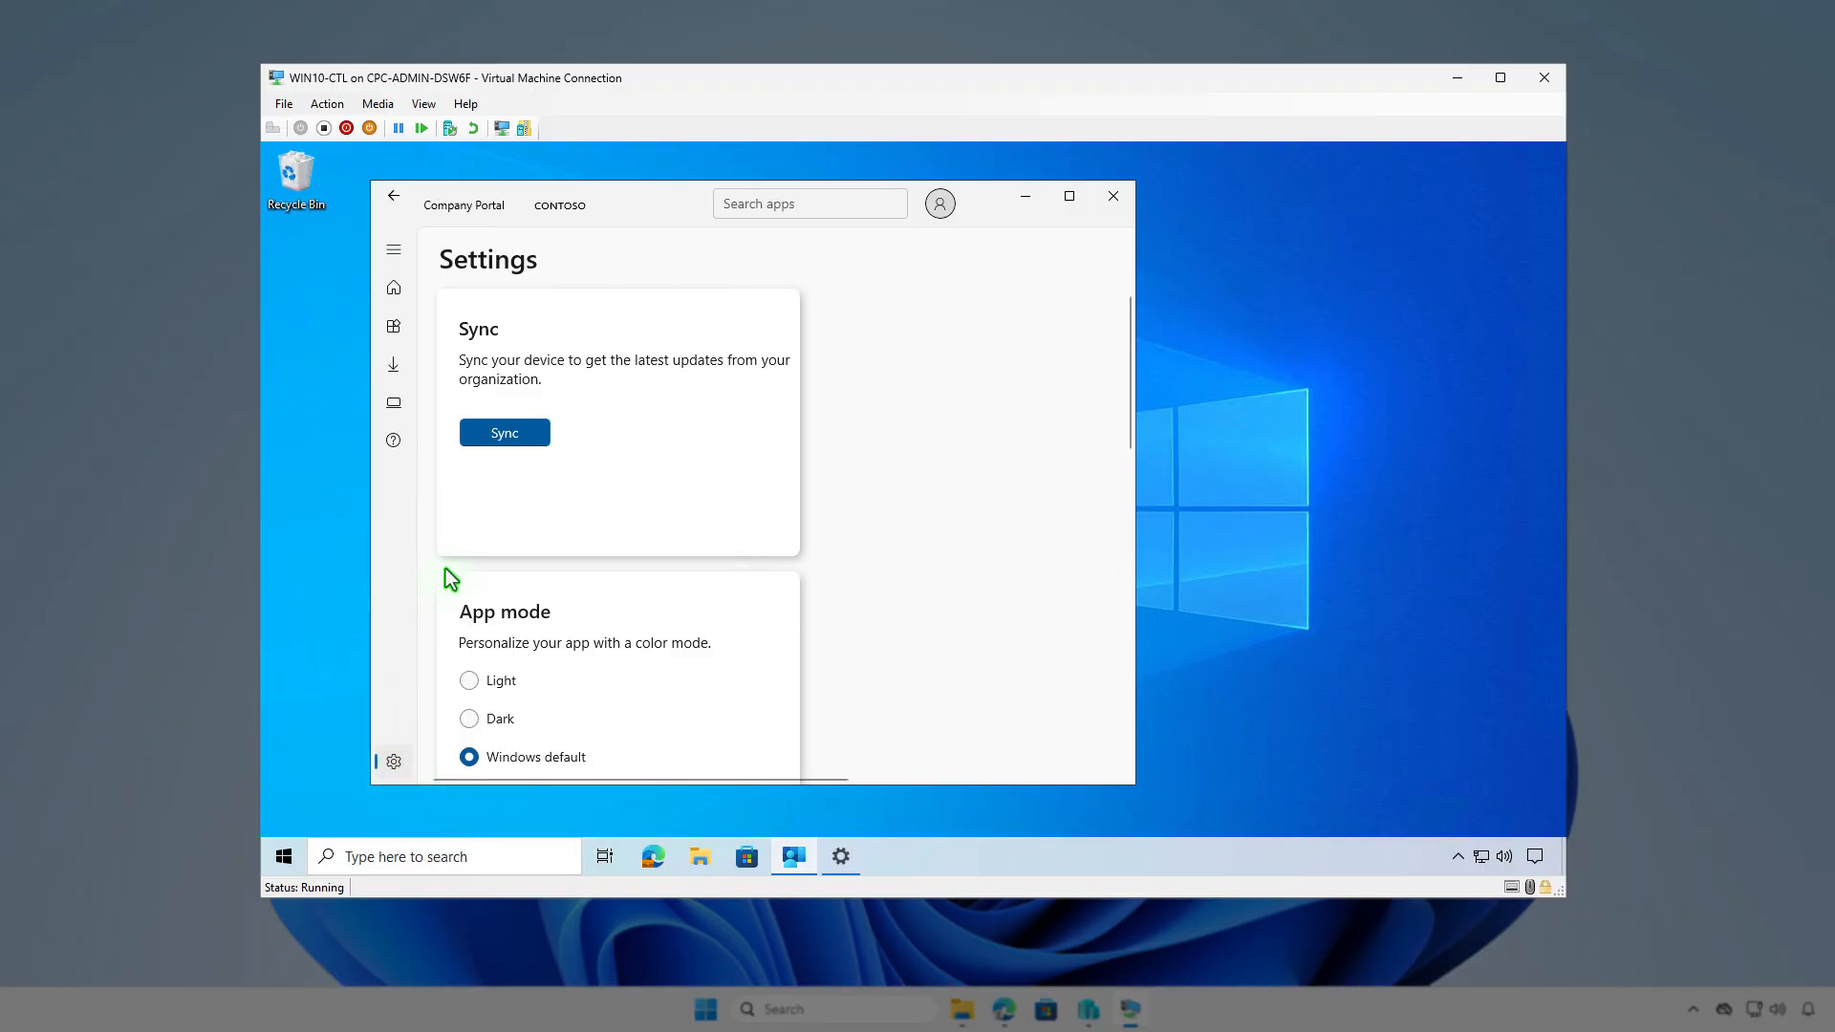
pyautogui.click(515, 432)
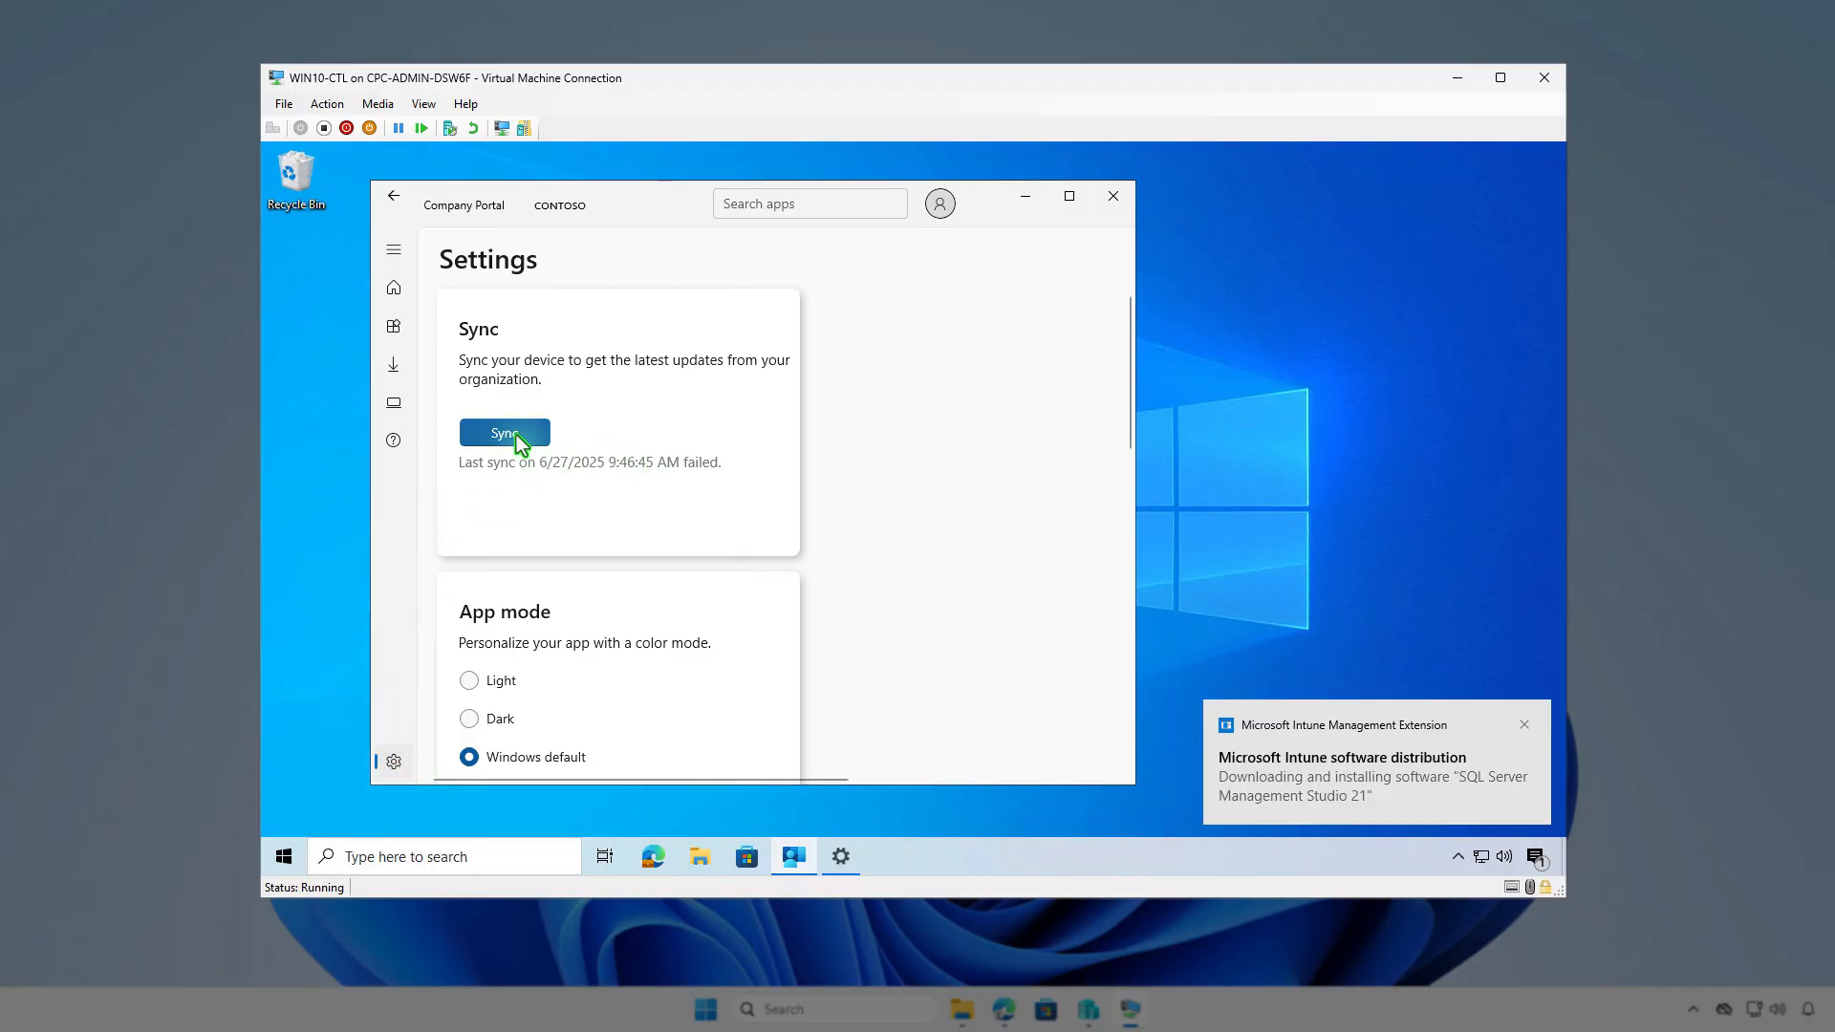
pyautogui.click(1535, 857)
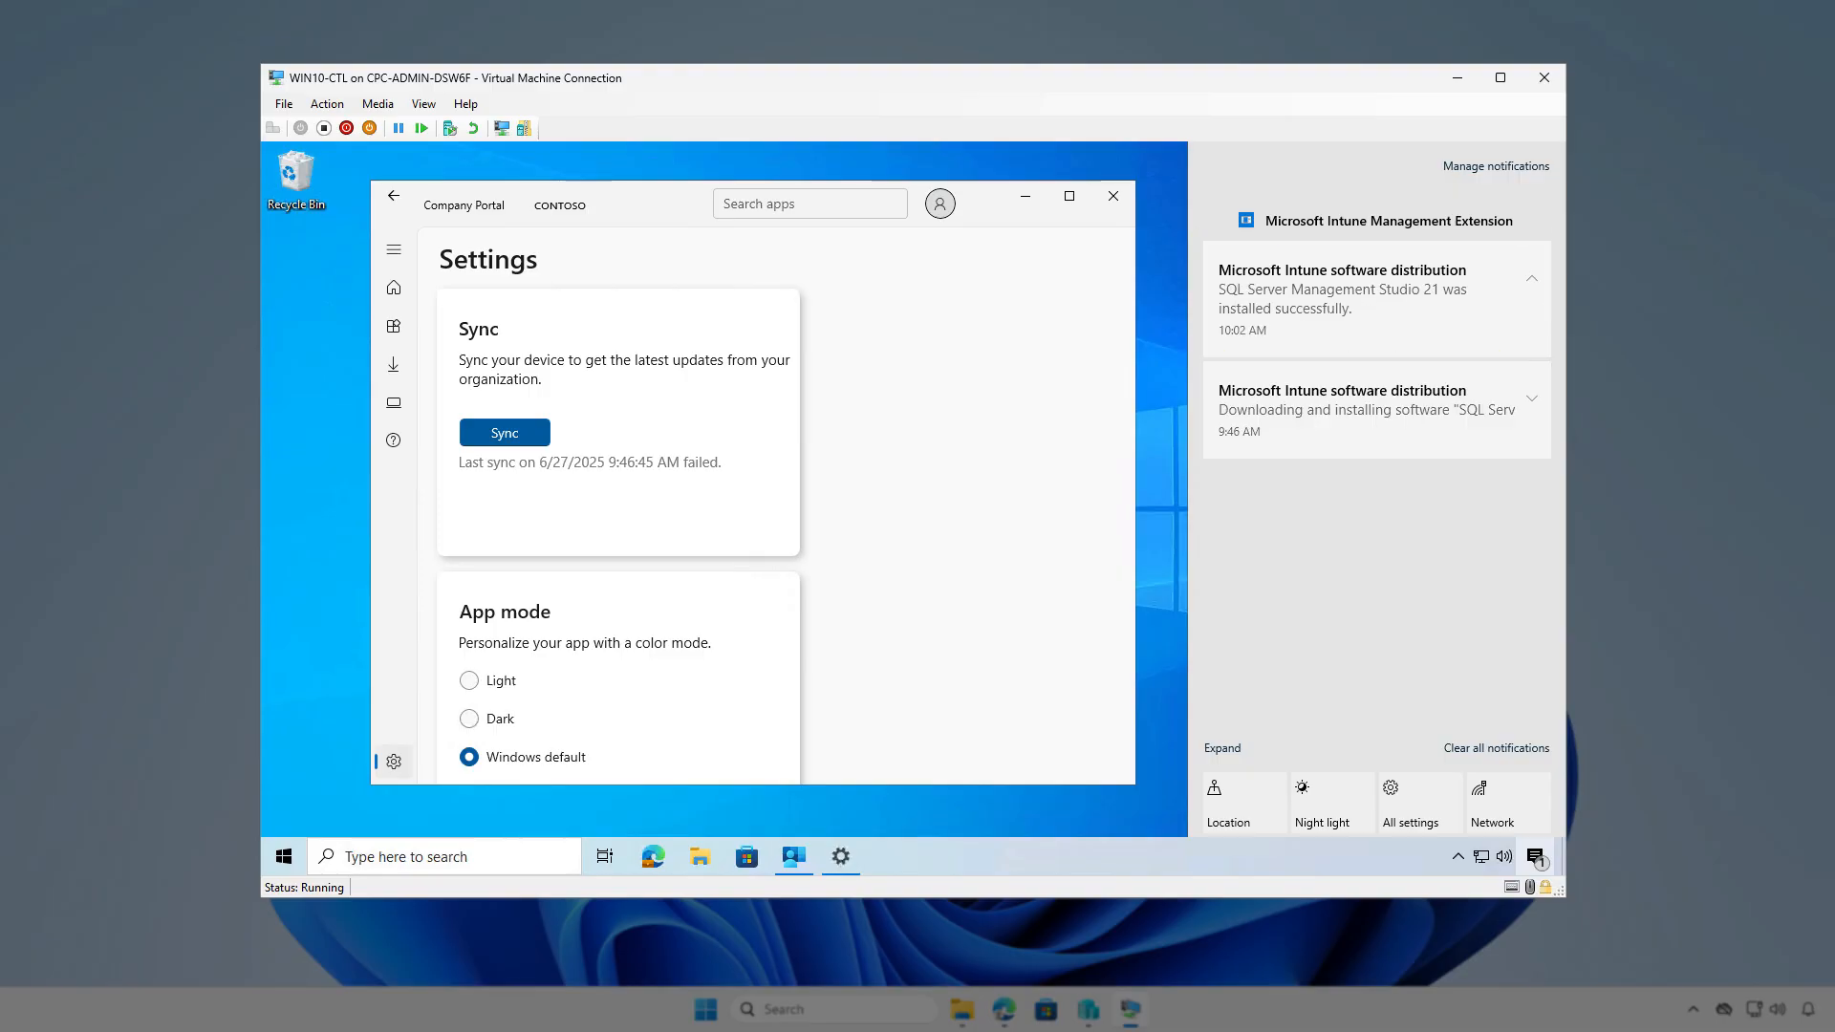
pyautogui.click(1026, 199)
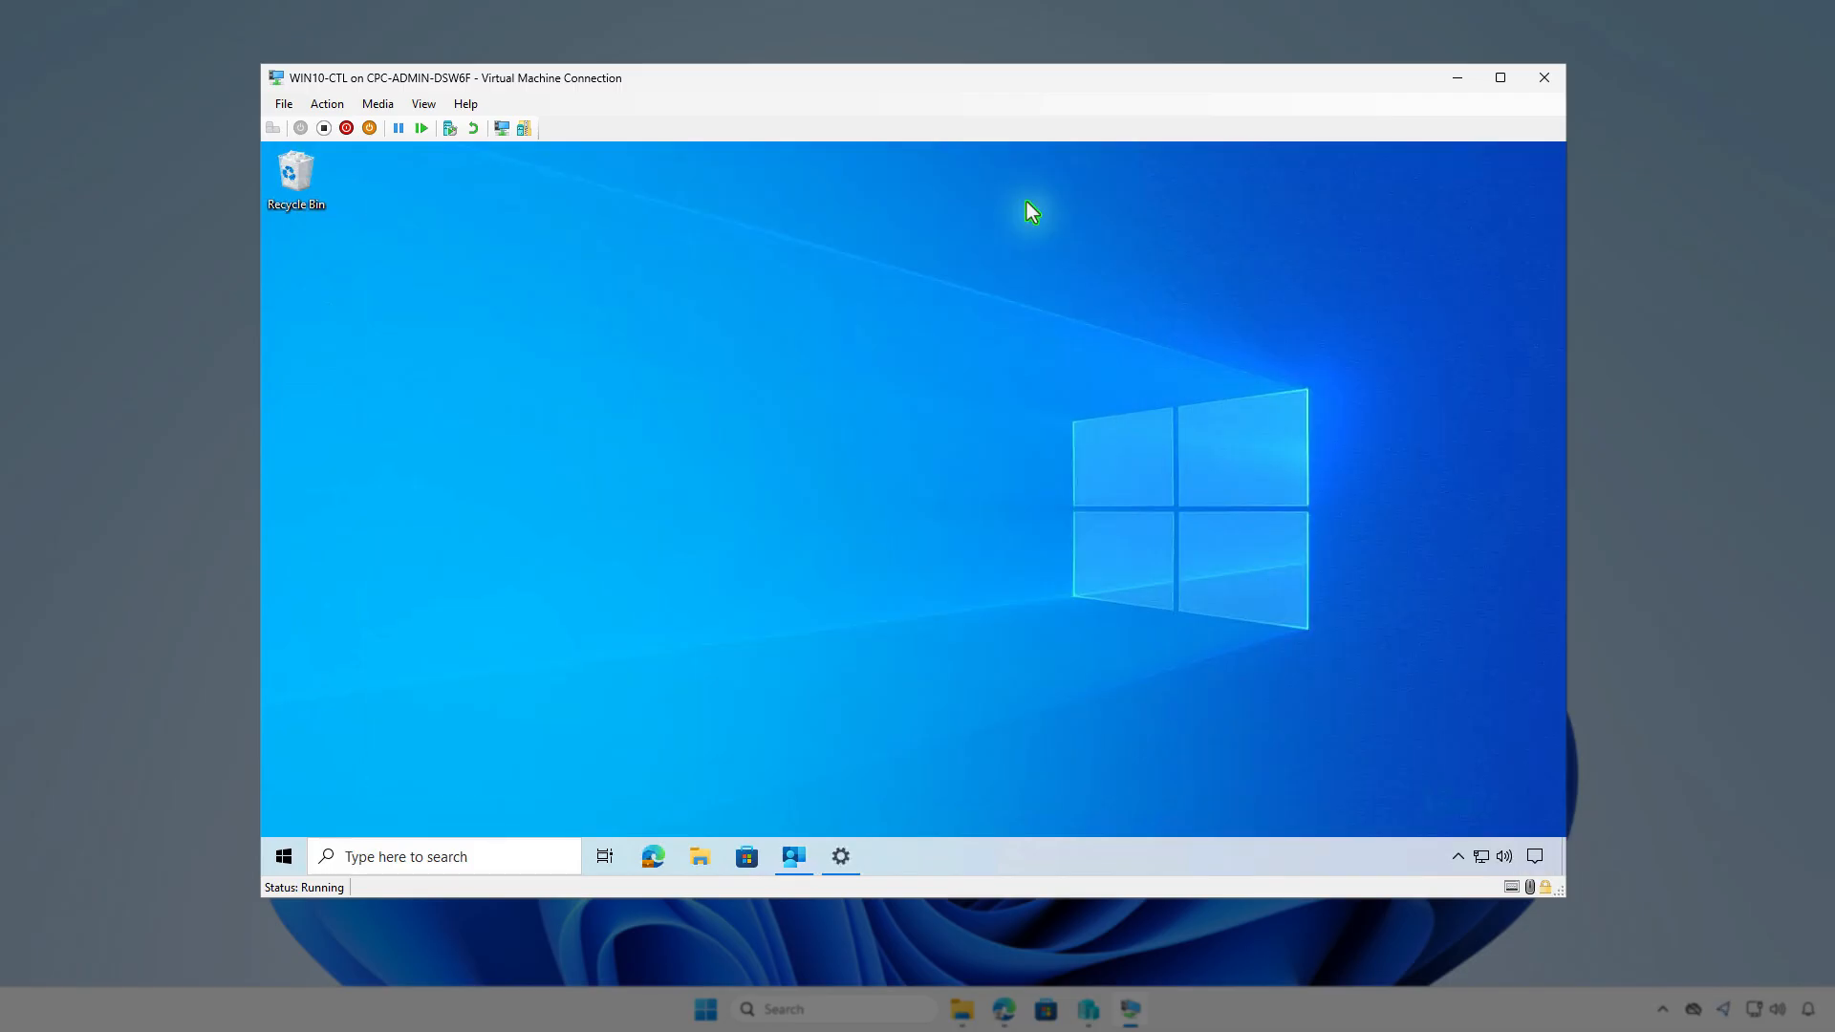
# Search the client's Apps & features list for "sql" to check the installed SQL Server apps, and close Settings.
pyautogui.rightClick(286, 857)
pyautogui.click(384, 319)
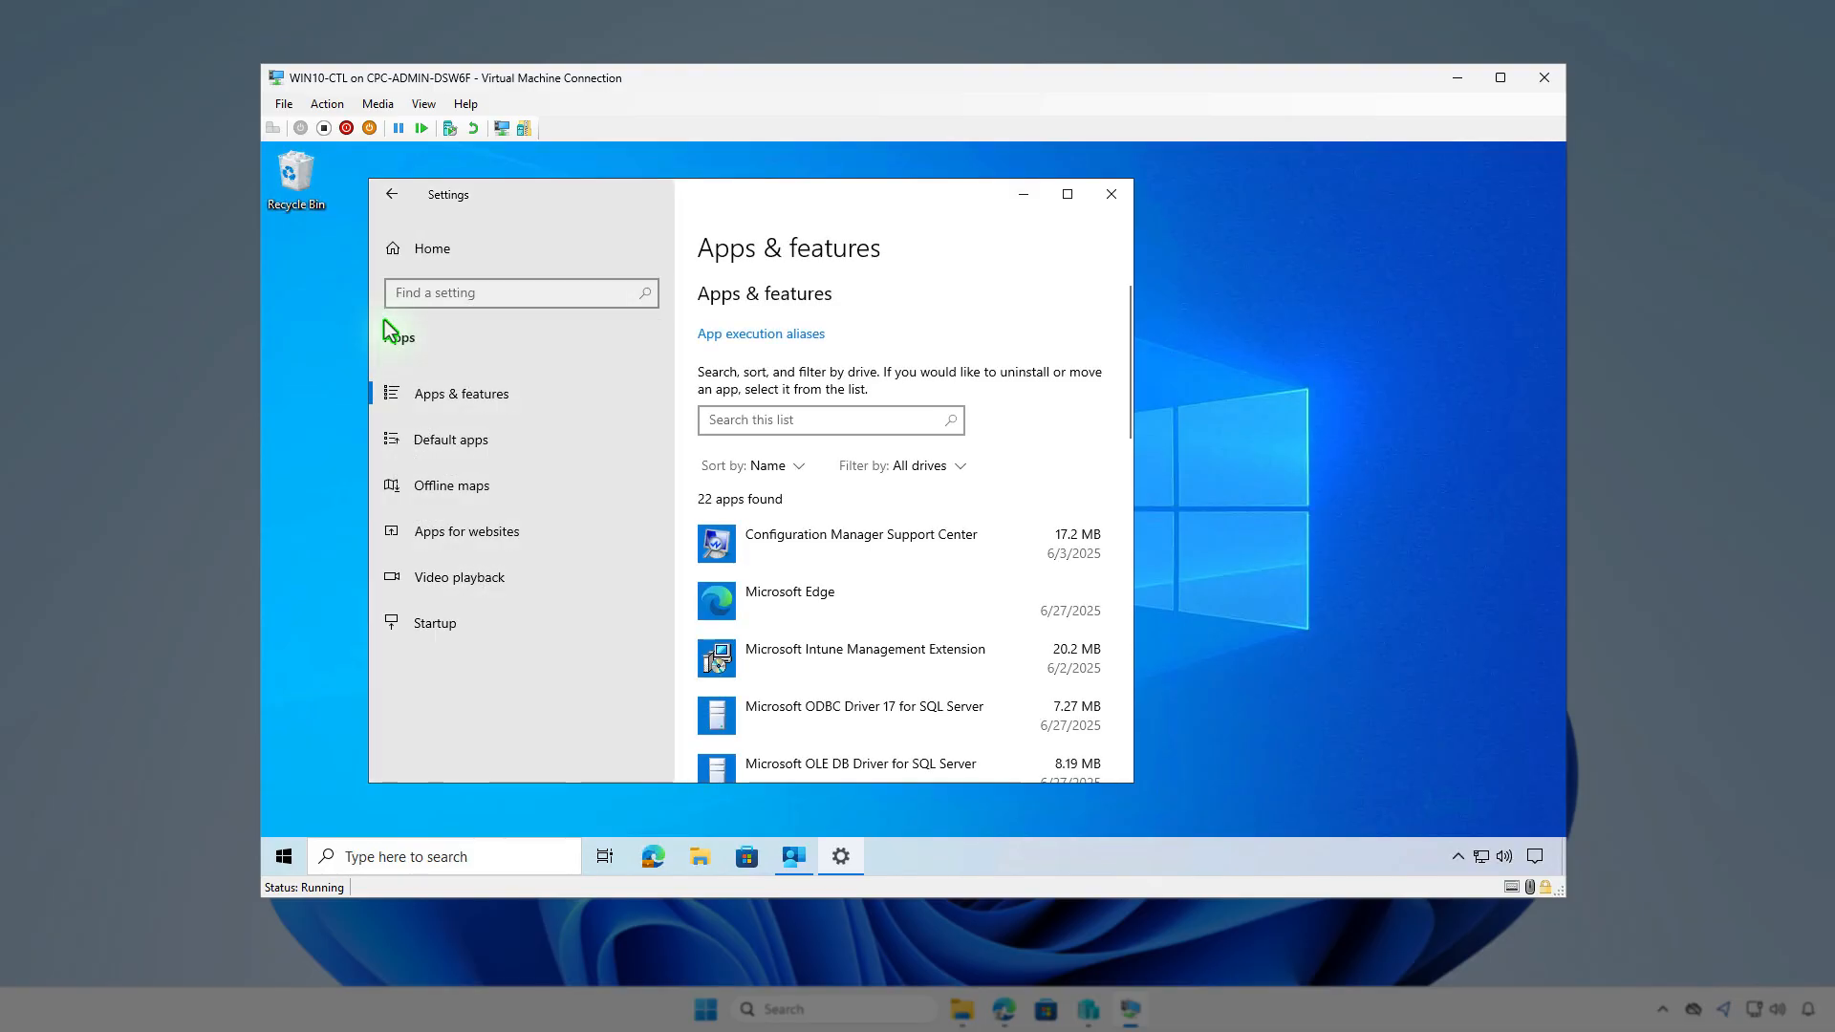
pyautogui.click(875, 420)
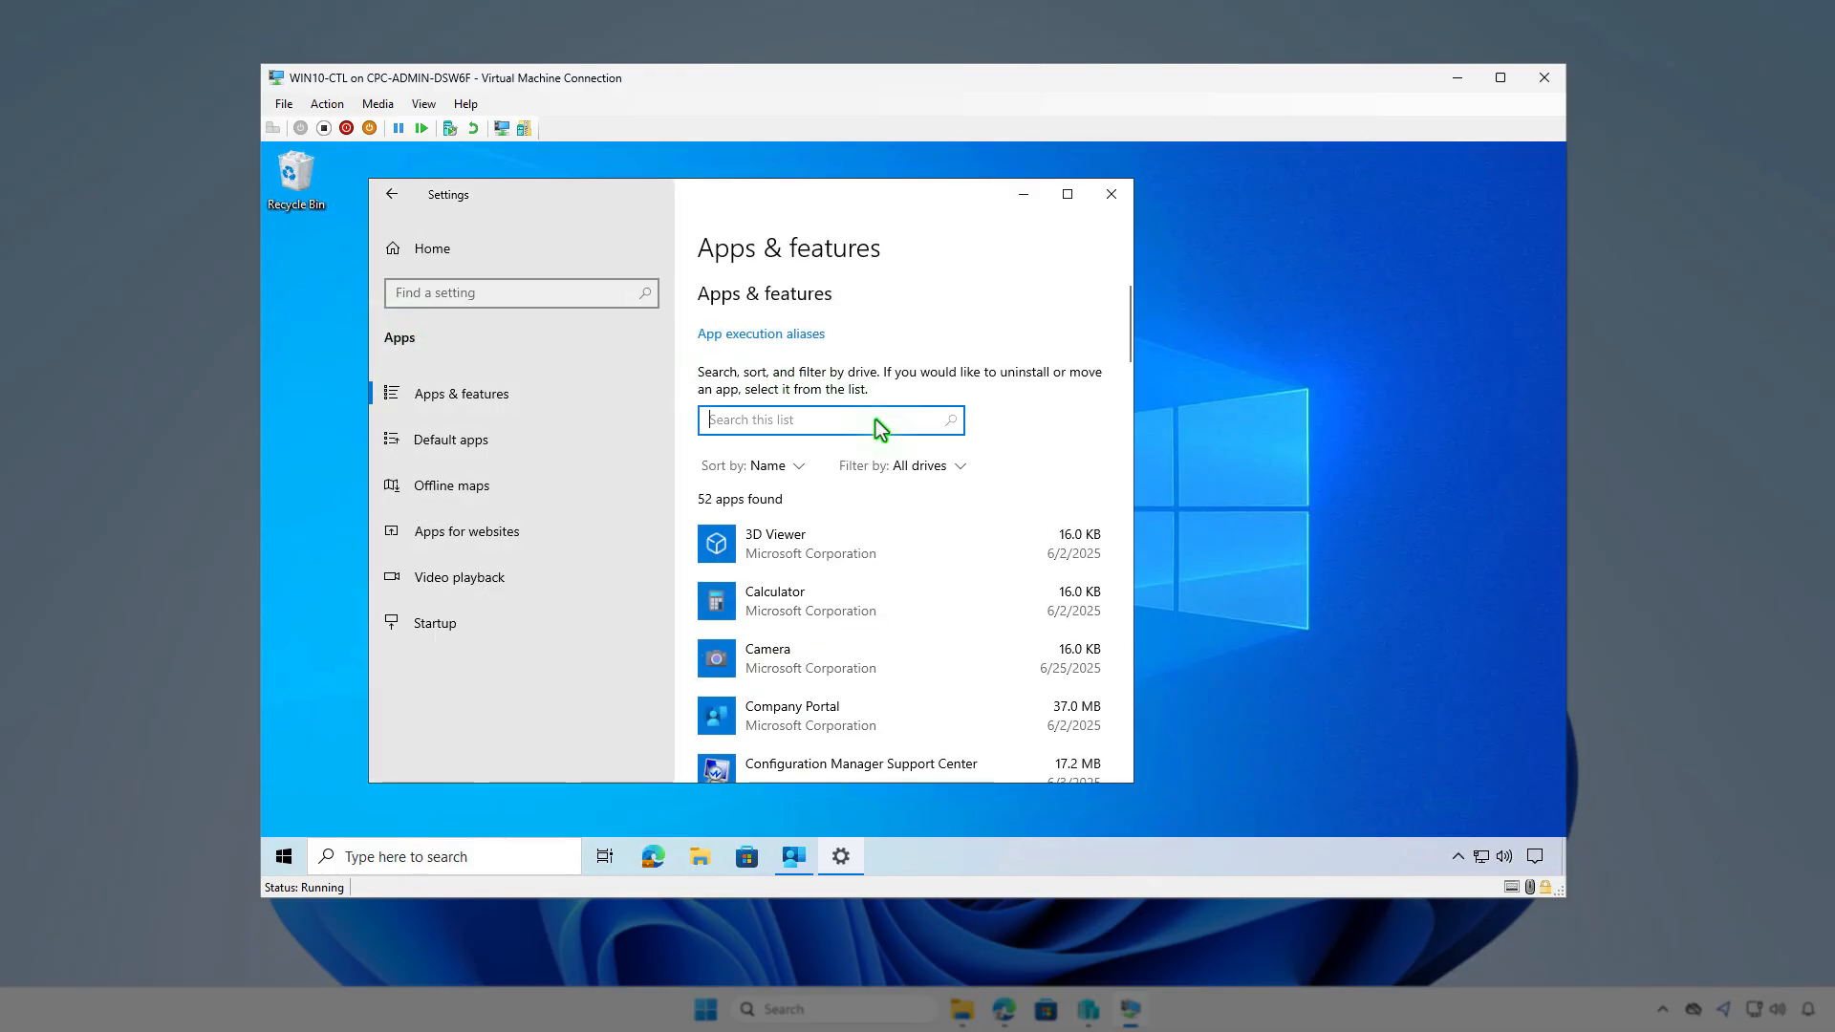
pyautogui.write('sql')
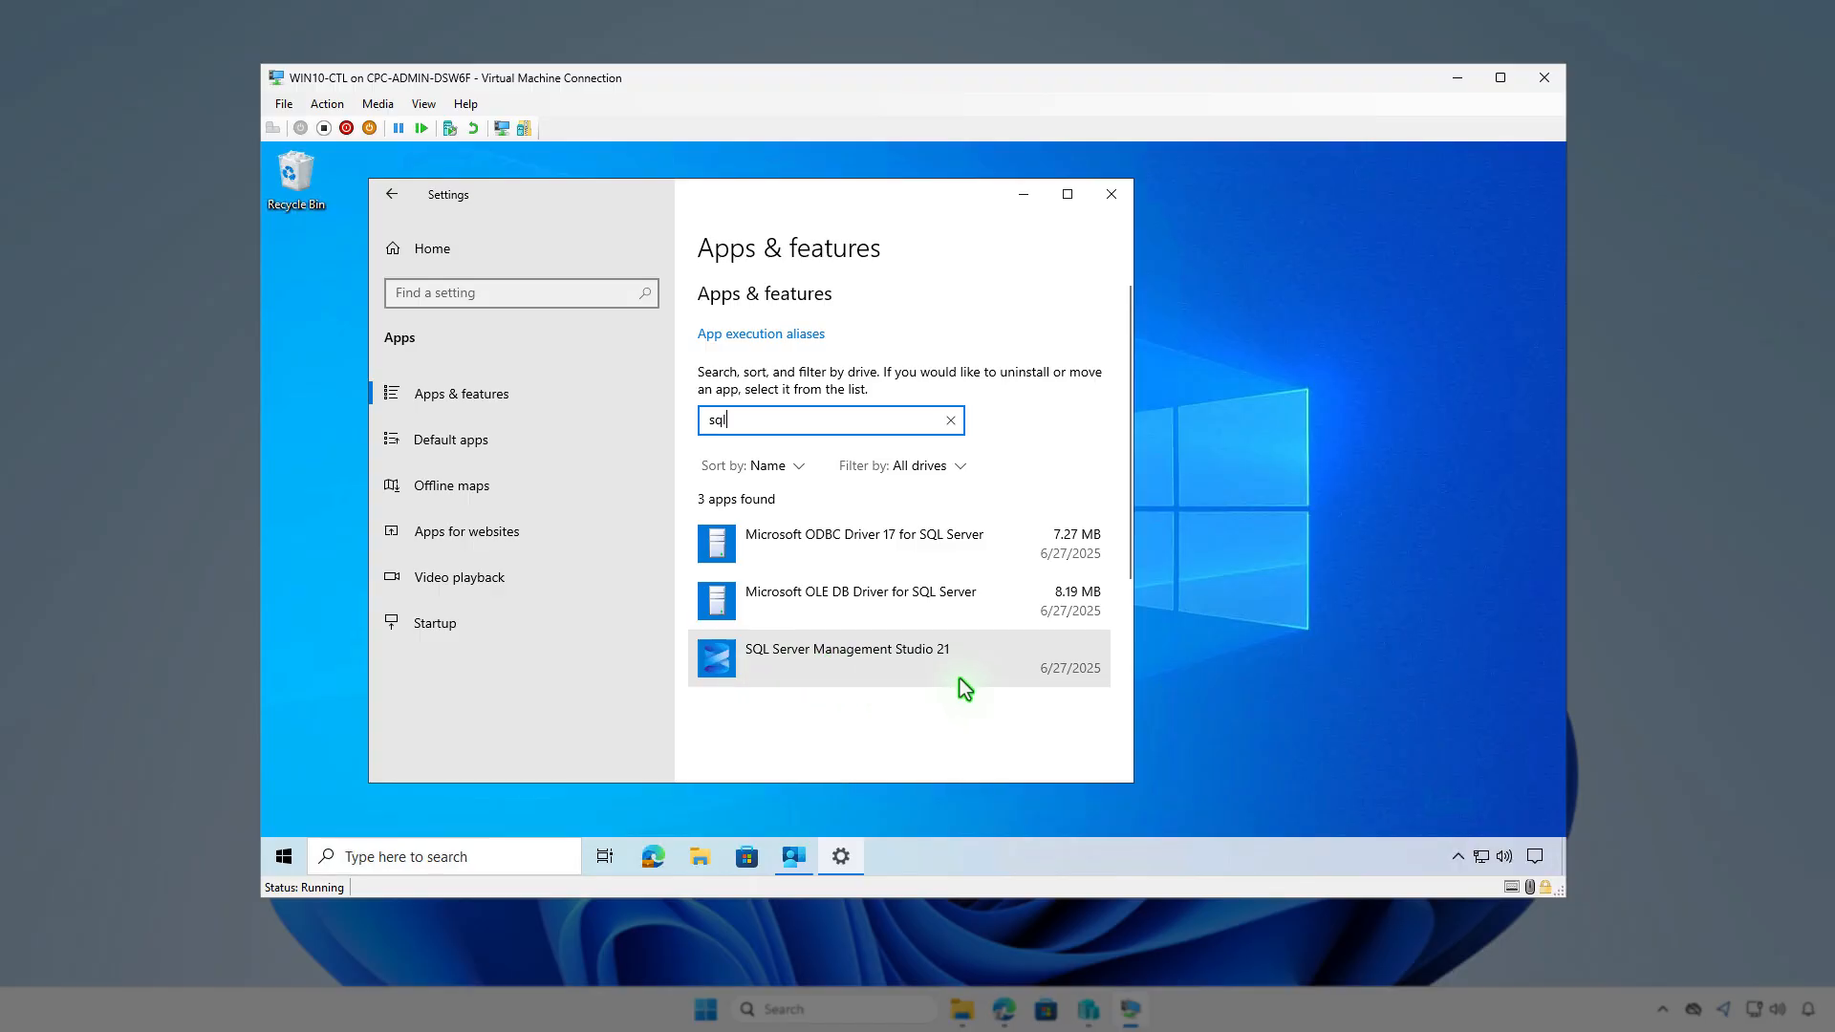
pyautogui.click(1110, 194)
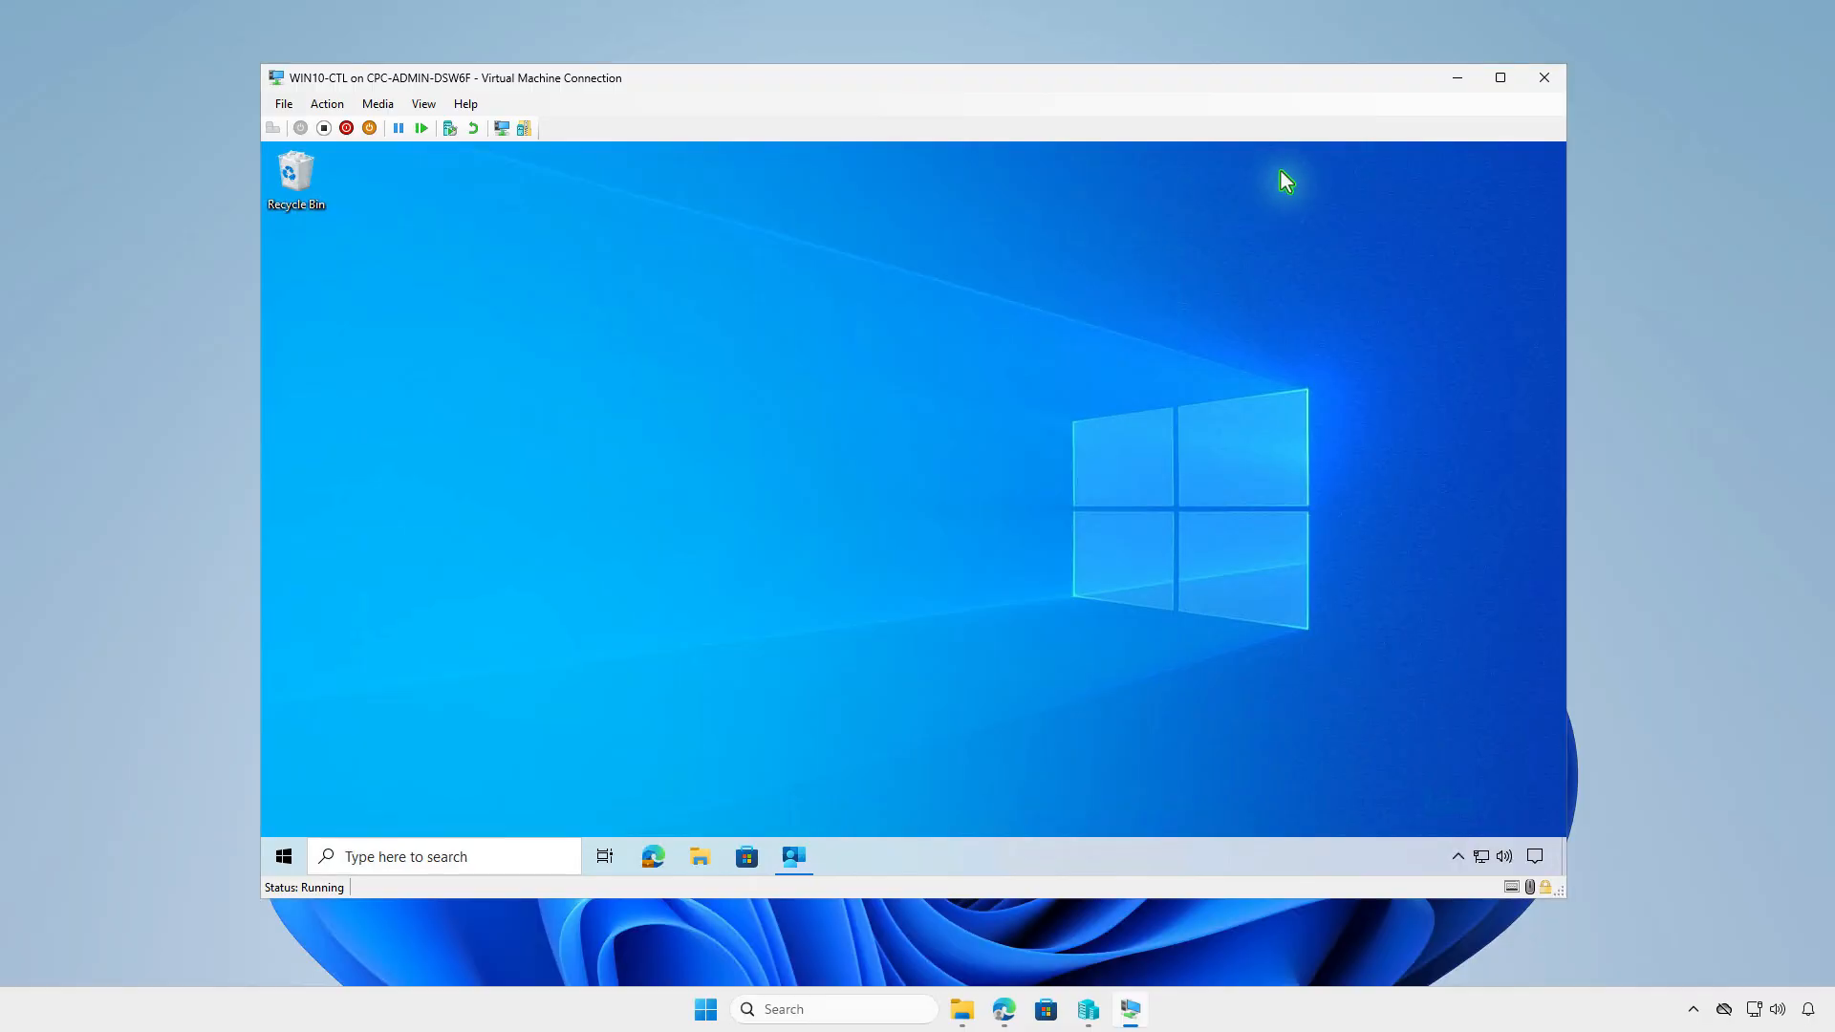
# Switch back to the Intune admin center in Edge, refresh the app overview, and open its device install status.
pyautogui.click(1458, 81)
pyautogui.click(1004, 1010)
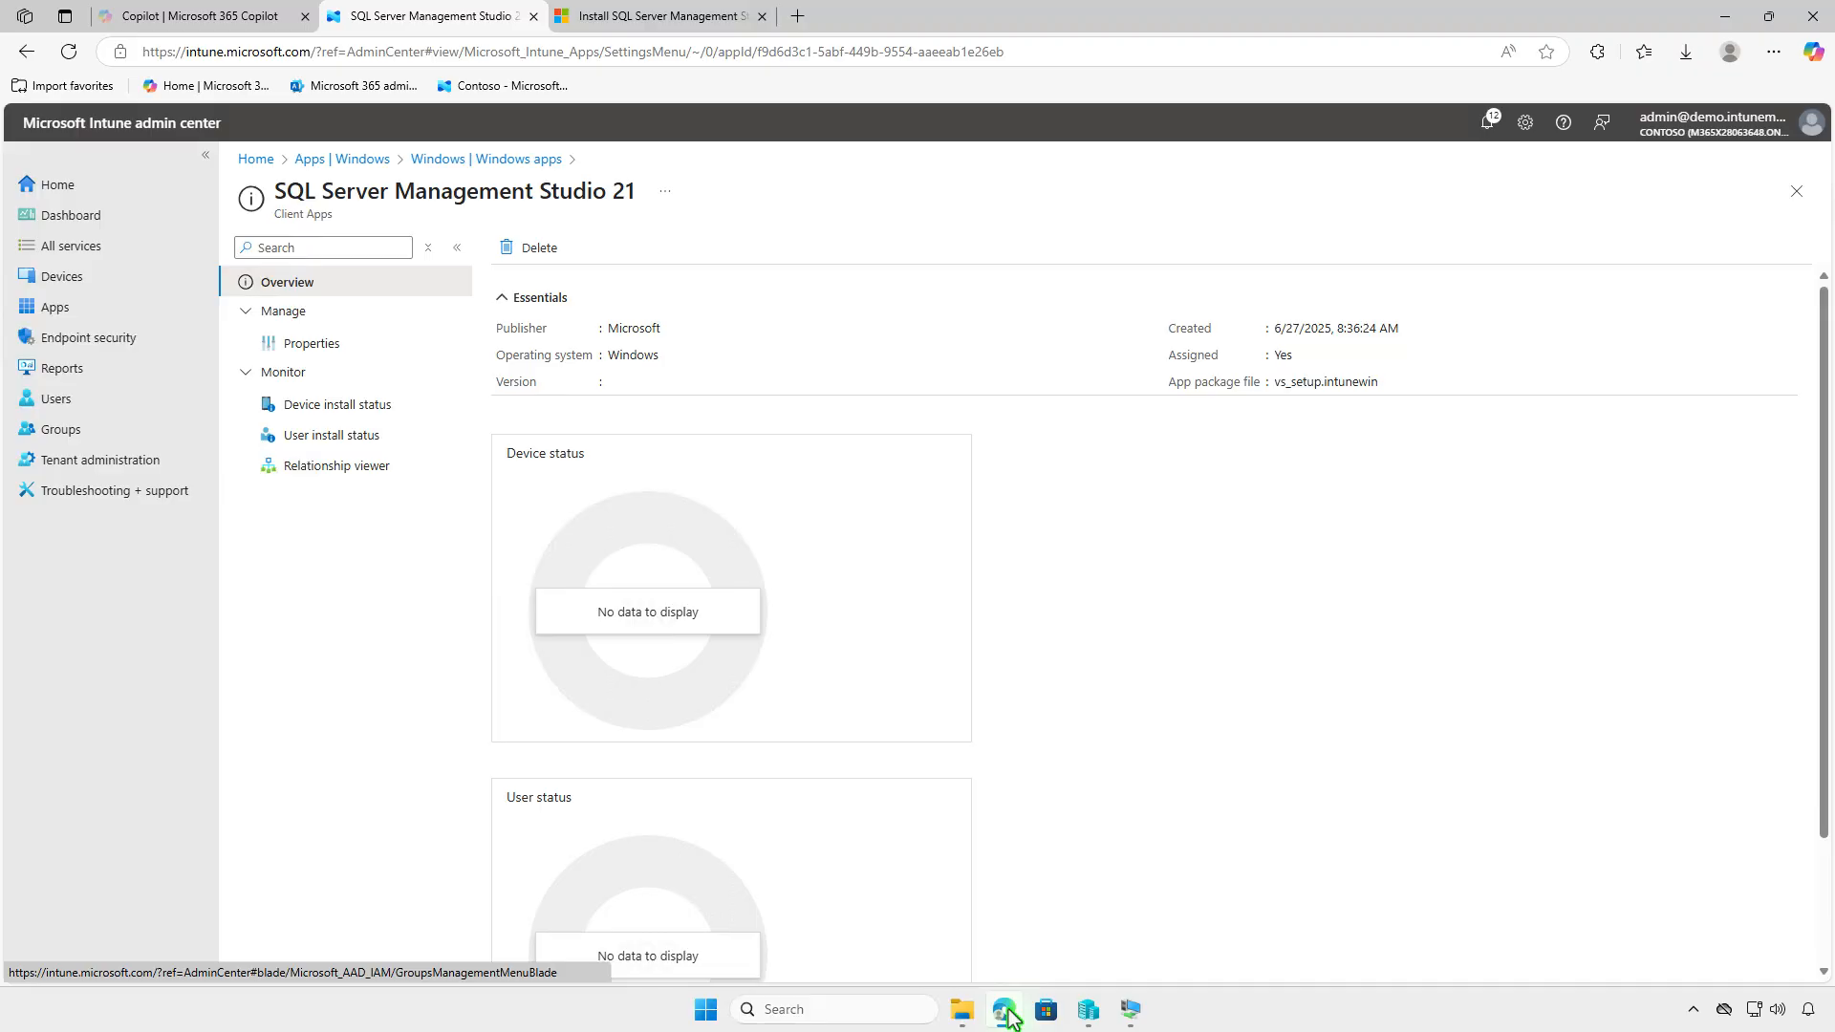
pyautogui.click(69, 52)
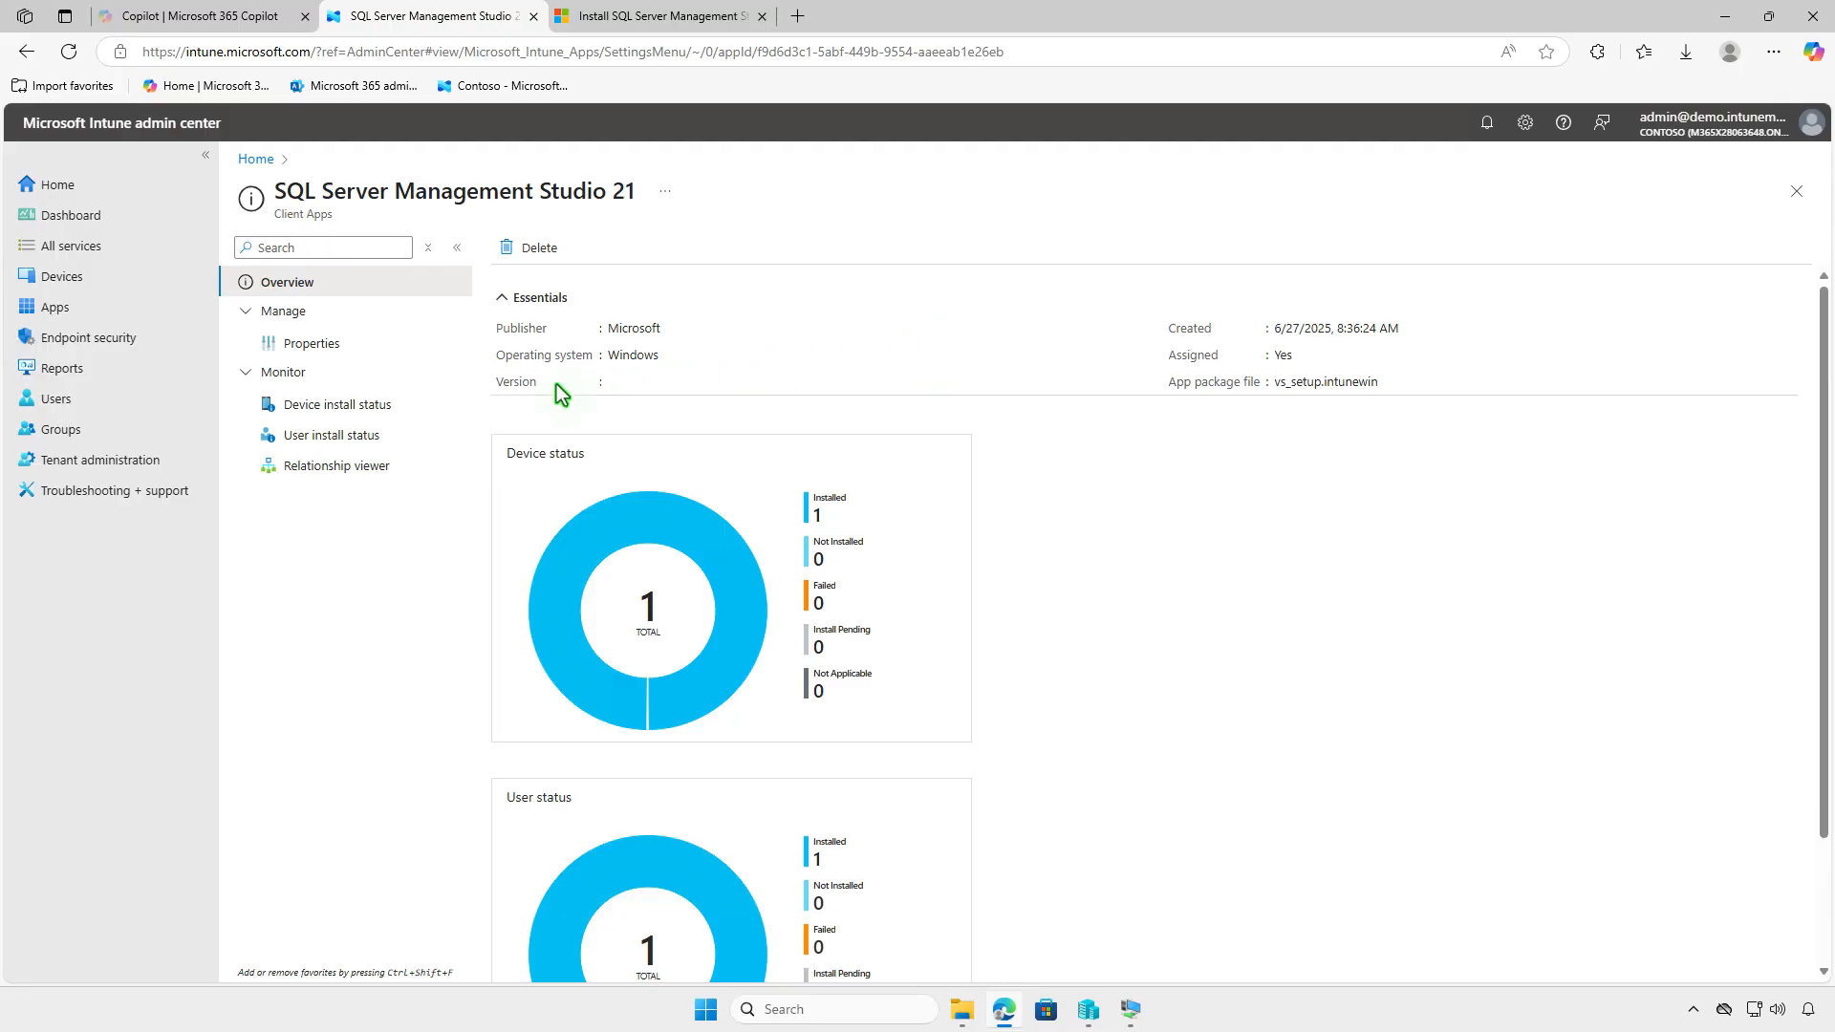
pyautogui.click(388, 401)
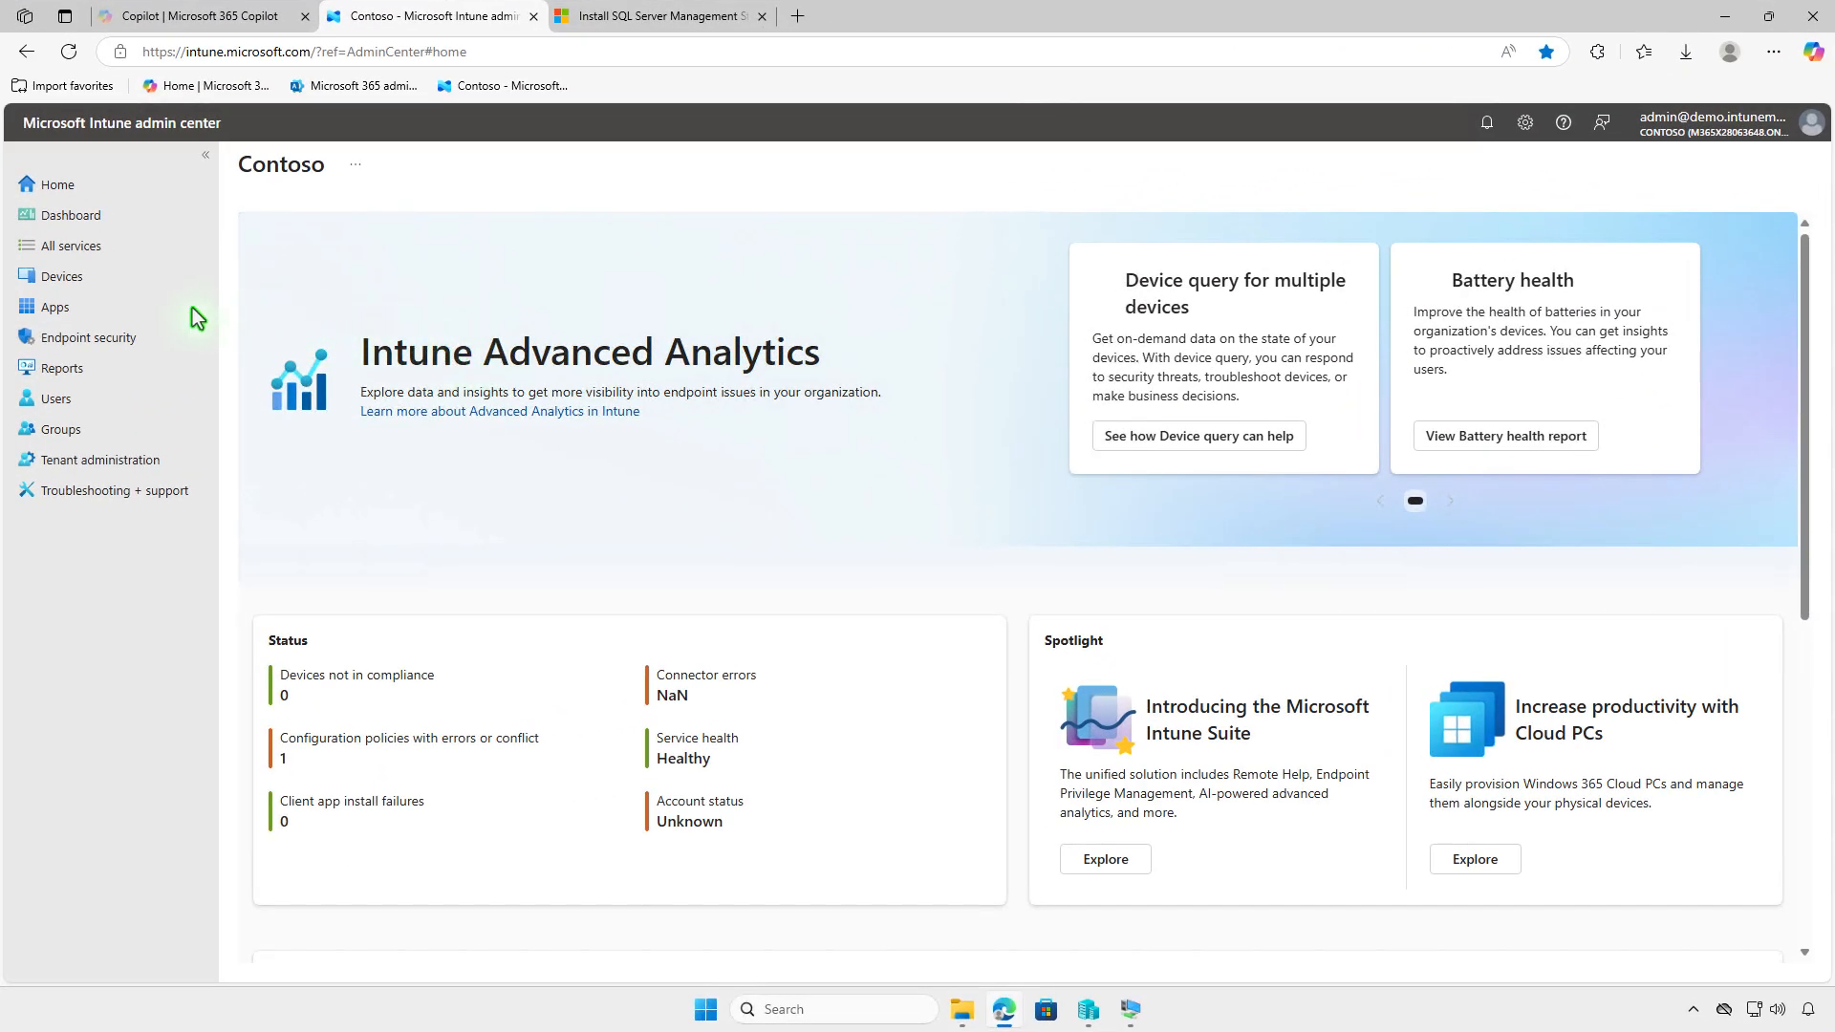
# Open the SQL Server Management Studio 21 app from the Windows apps list in Intune.
pyautogui.click(138, 304)
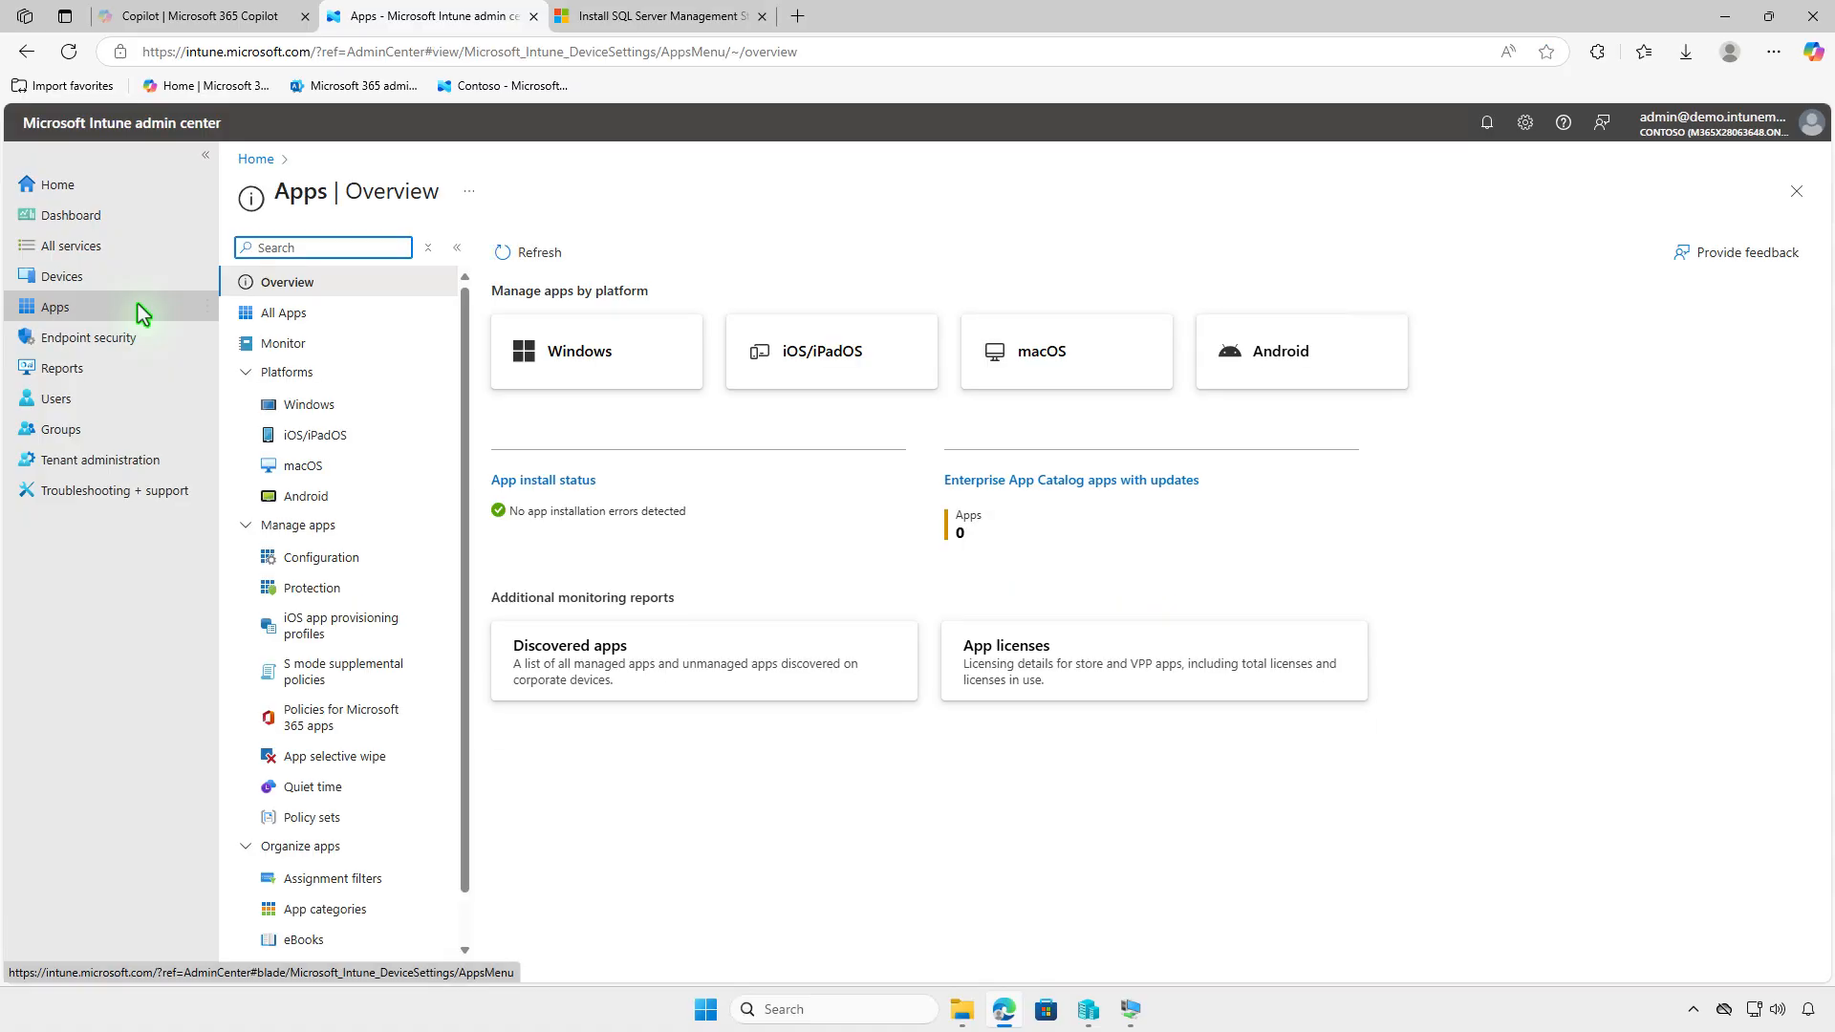
pyautogui.click(365, 397)
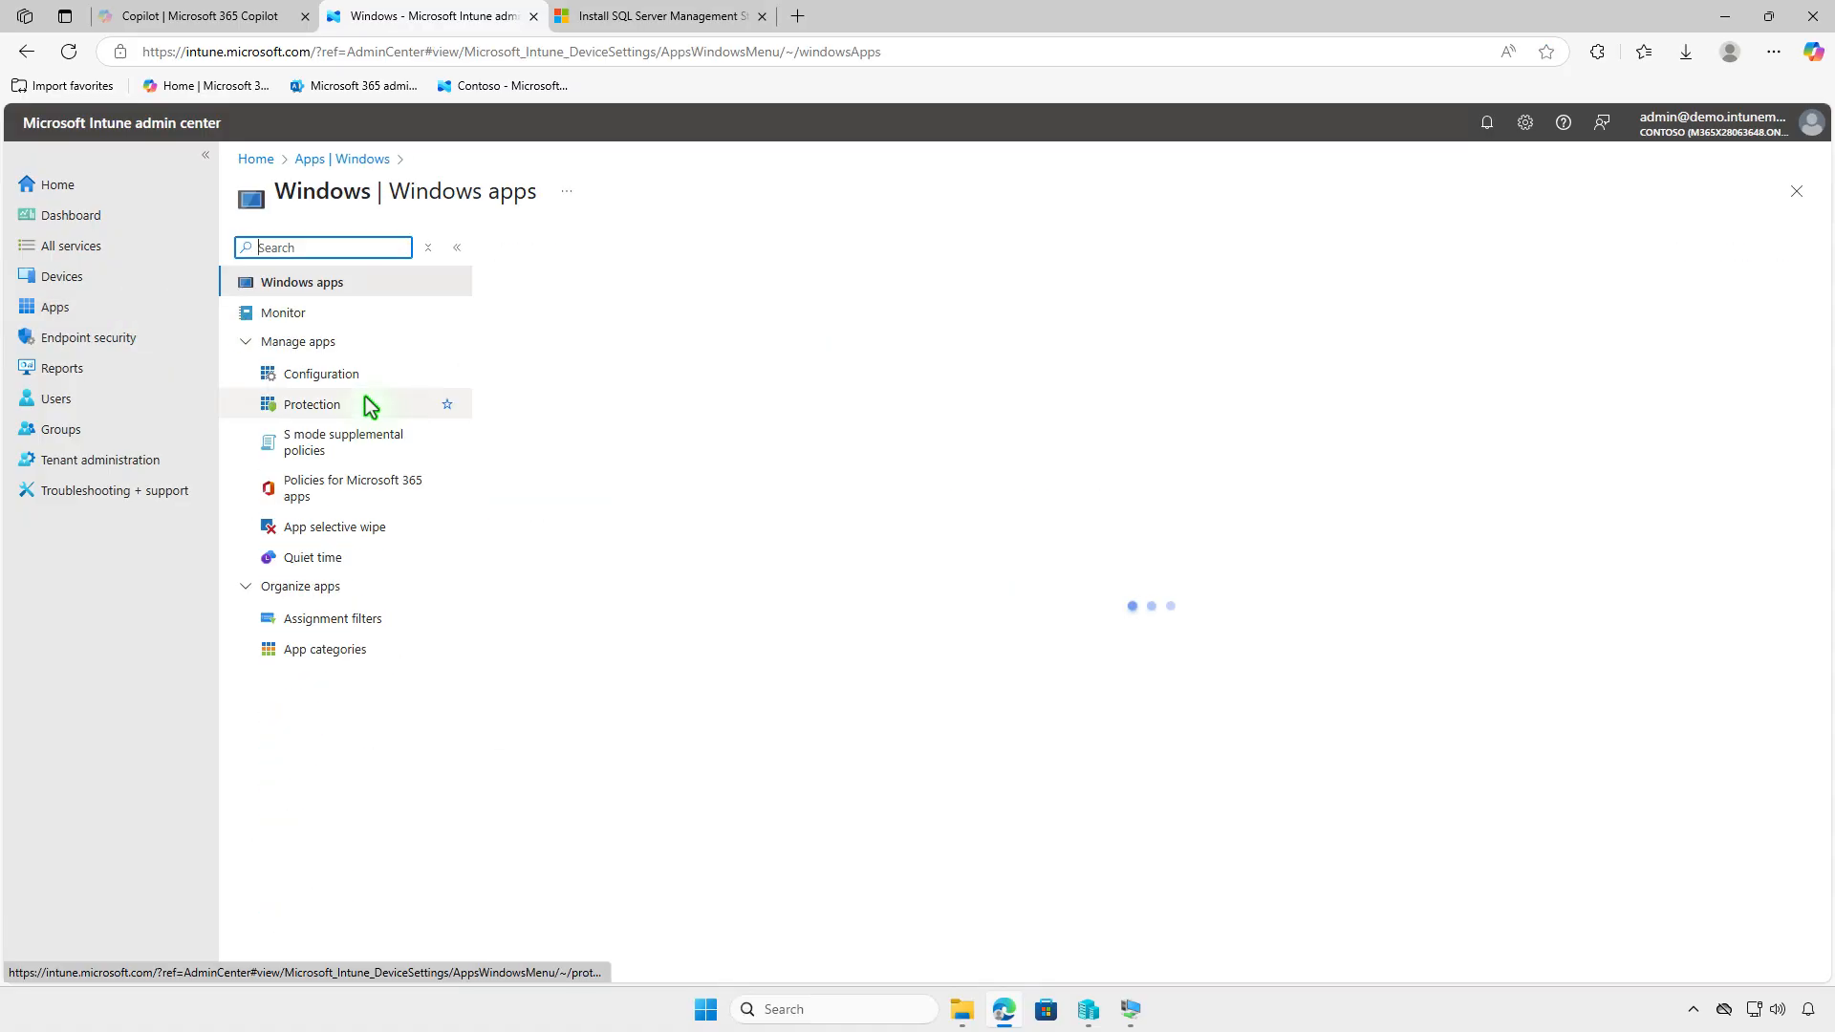
pyautogui.click(635, 427)
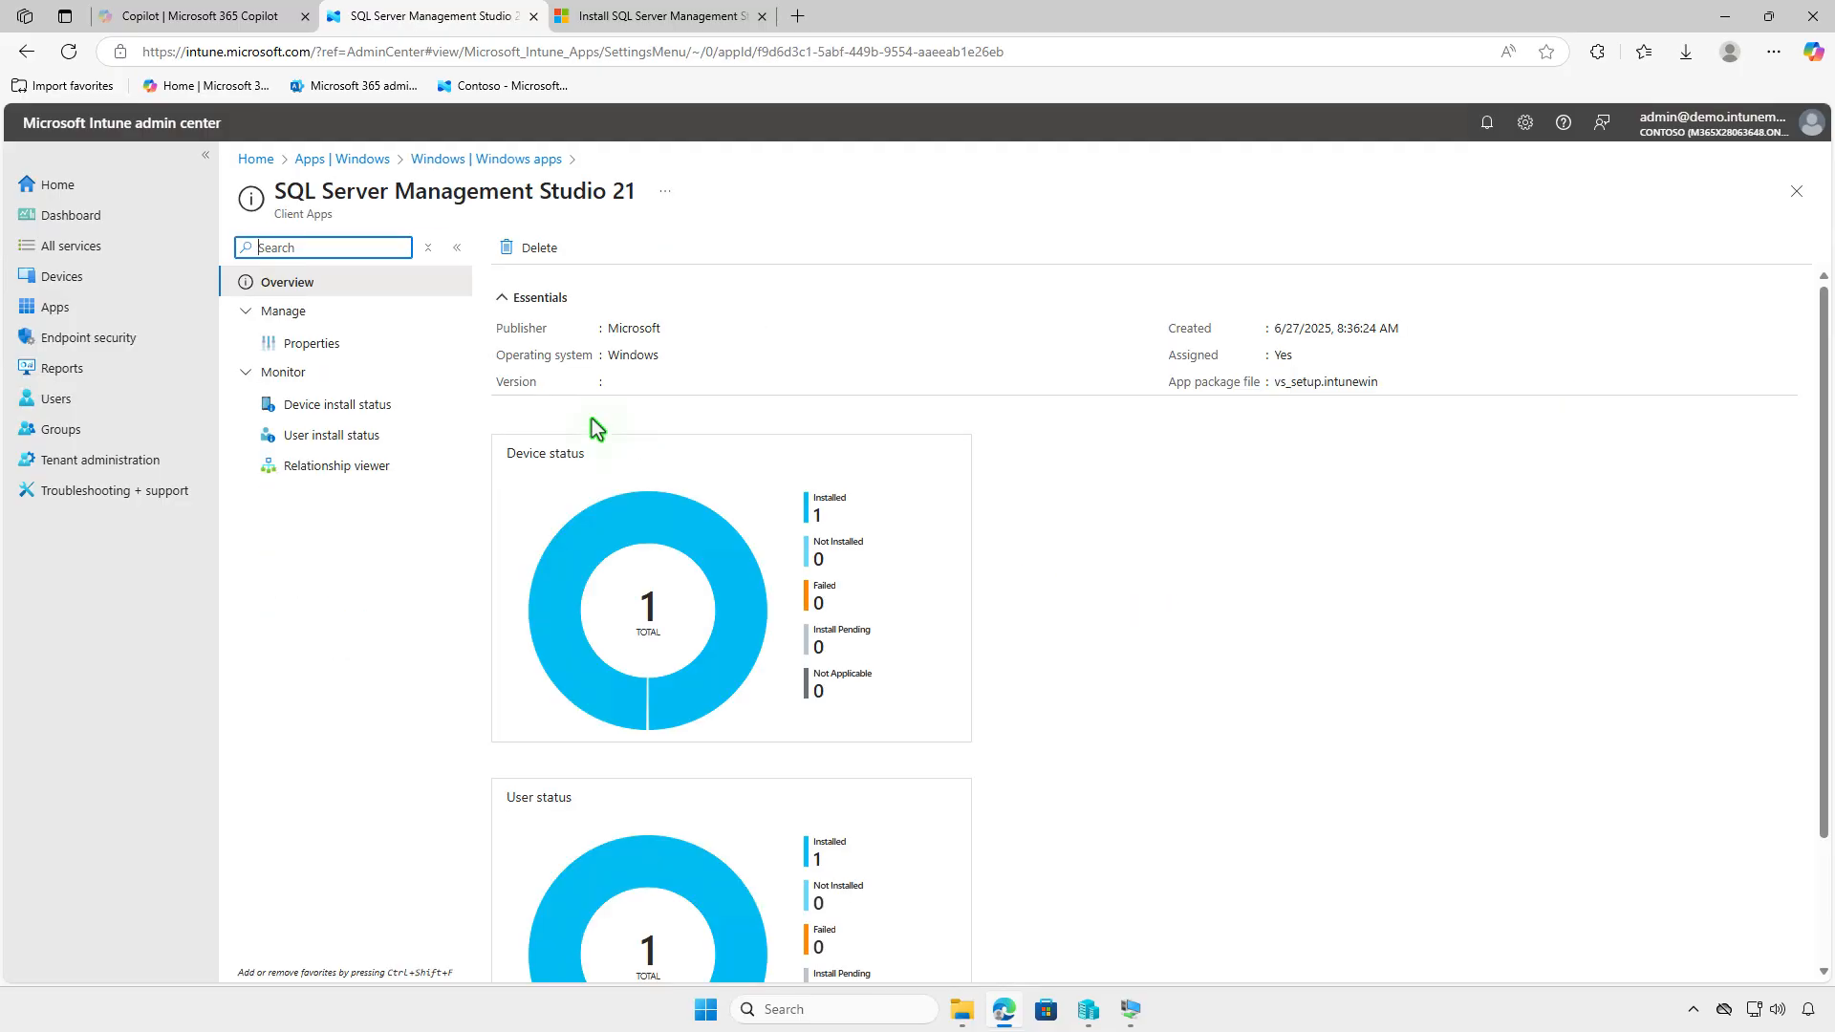
# Edit the assignments in the app's properties and remove the Test_Devices group from Required.
pyautogui.click(359, 346)
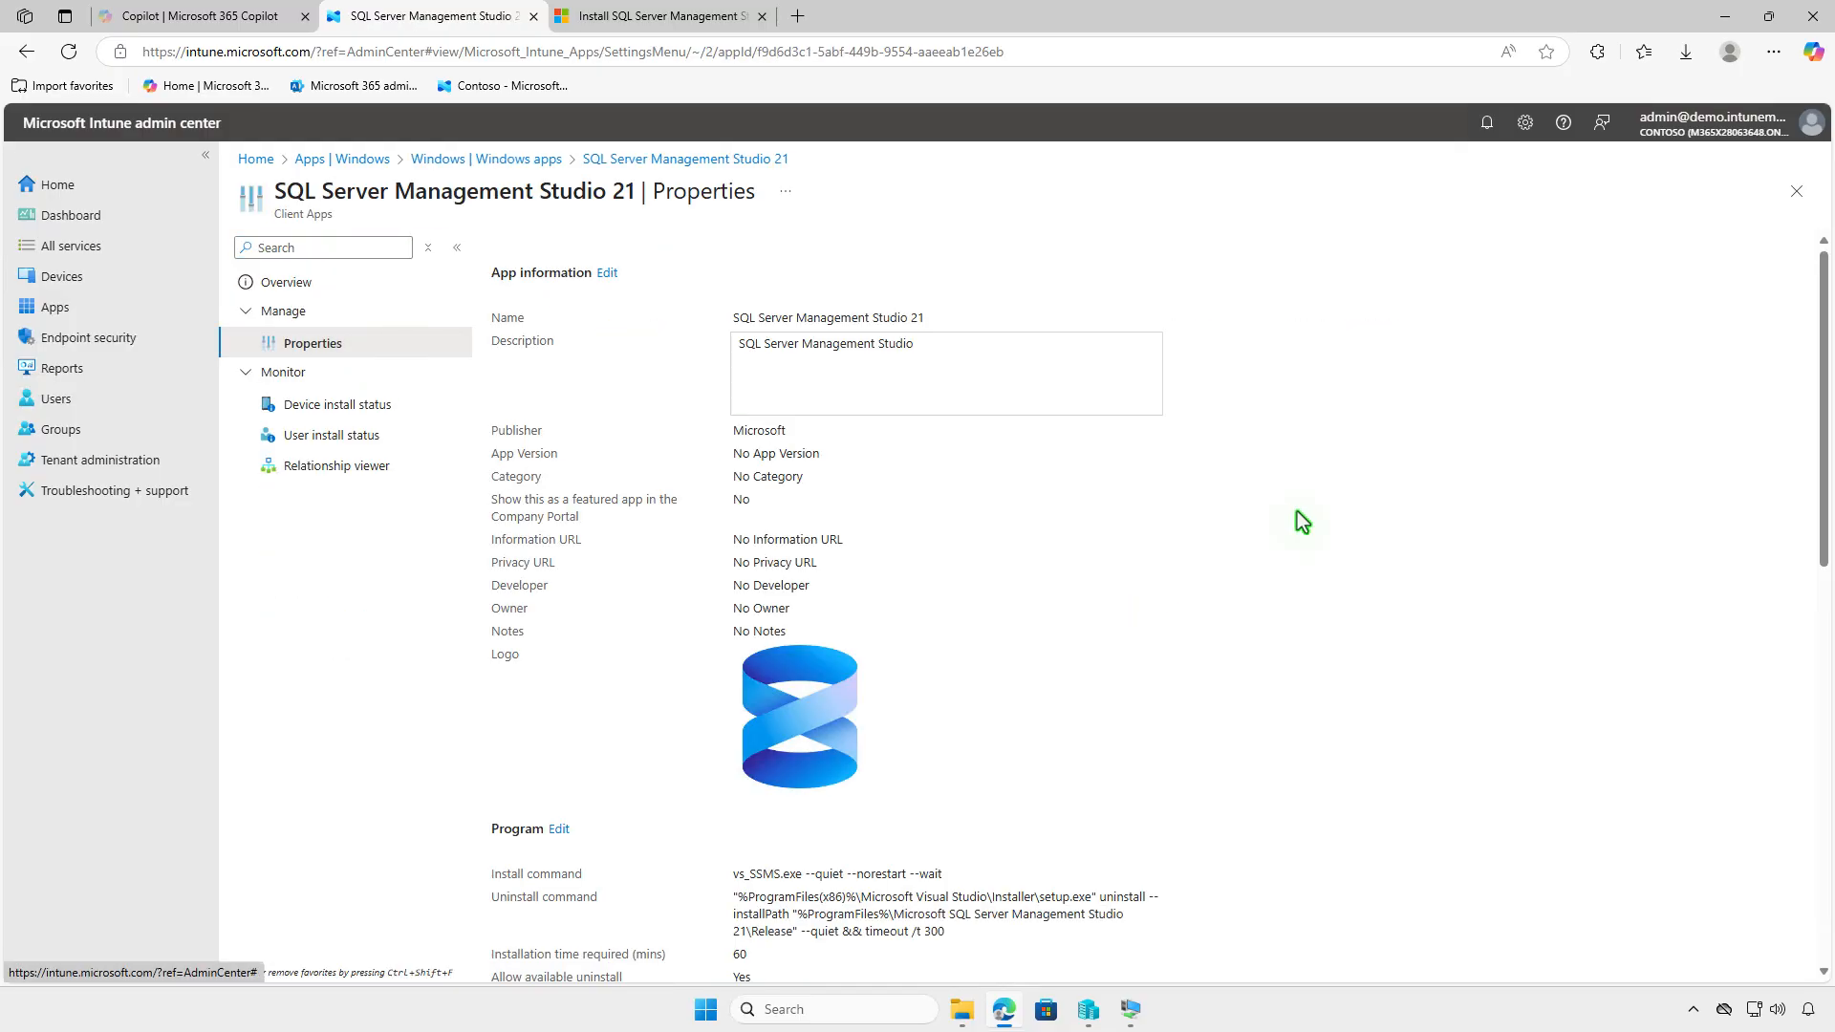
pyautogui.scroll(-10, 1301, 522)
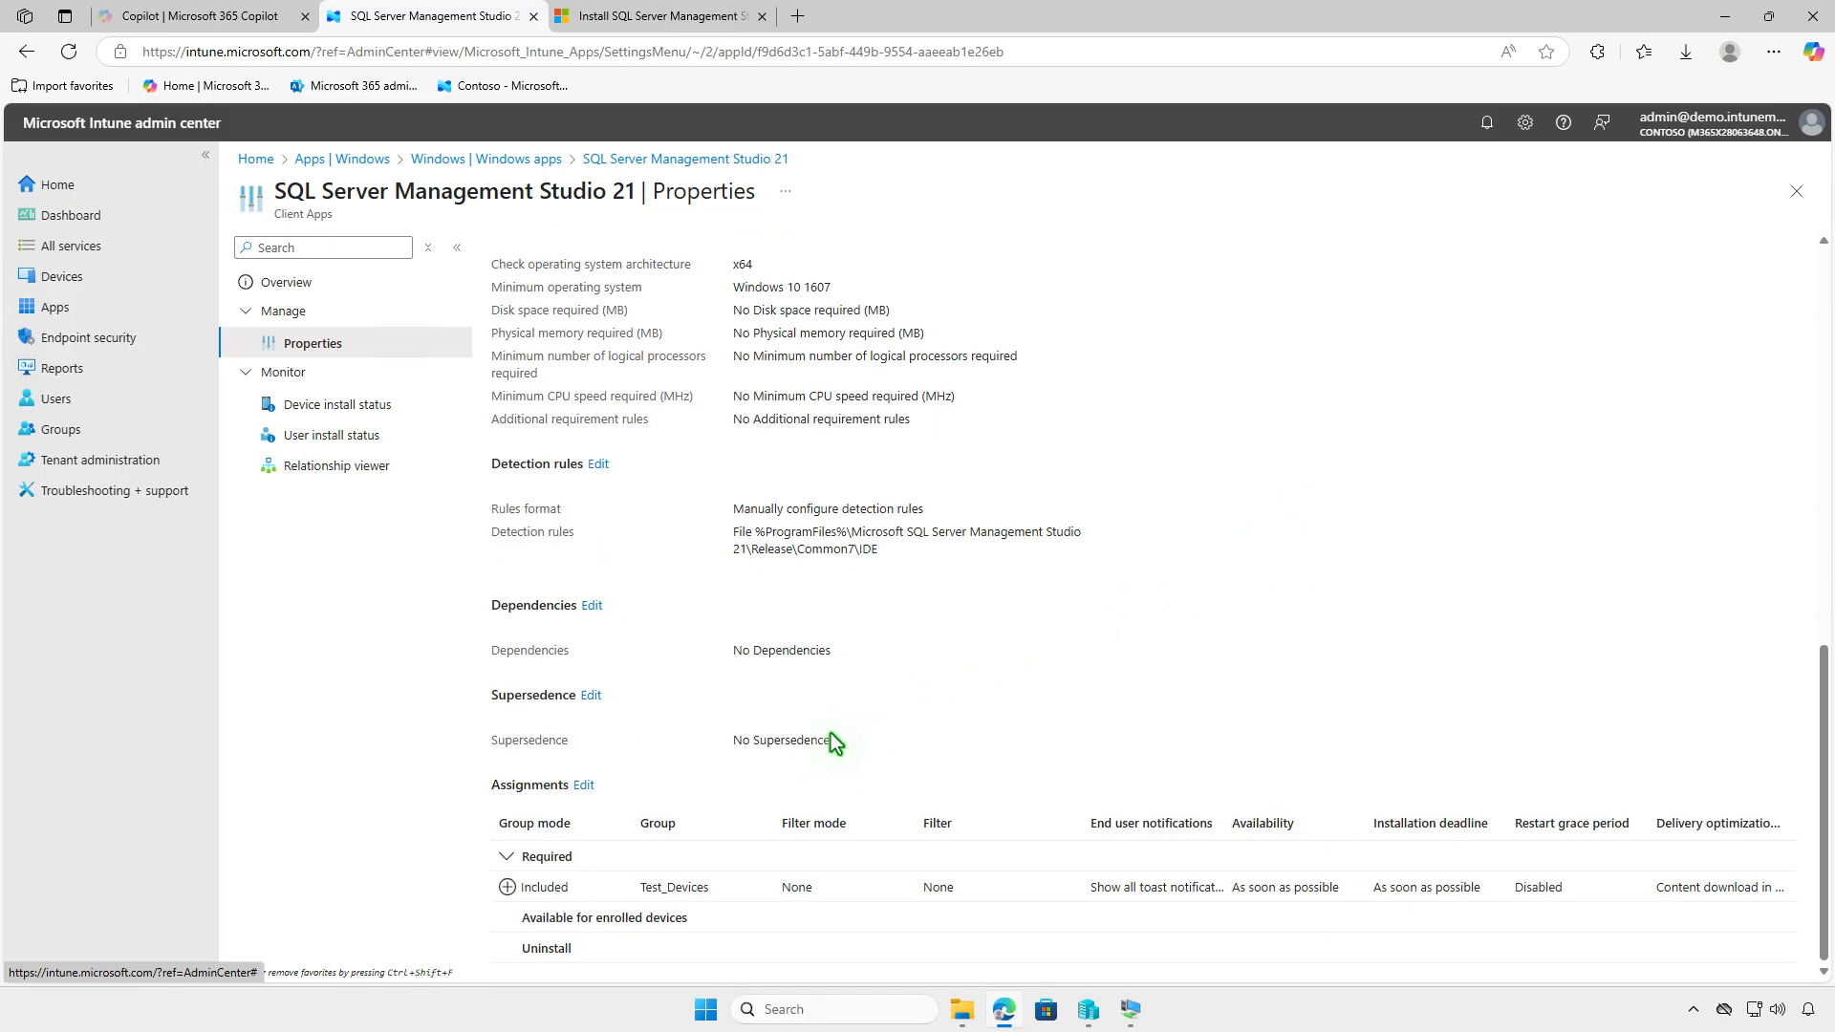
pyautogui.click(584, 784)
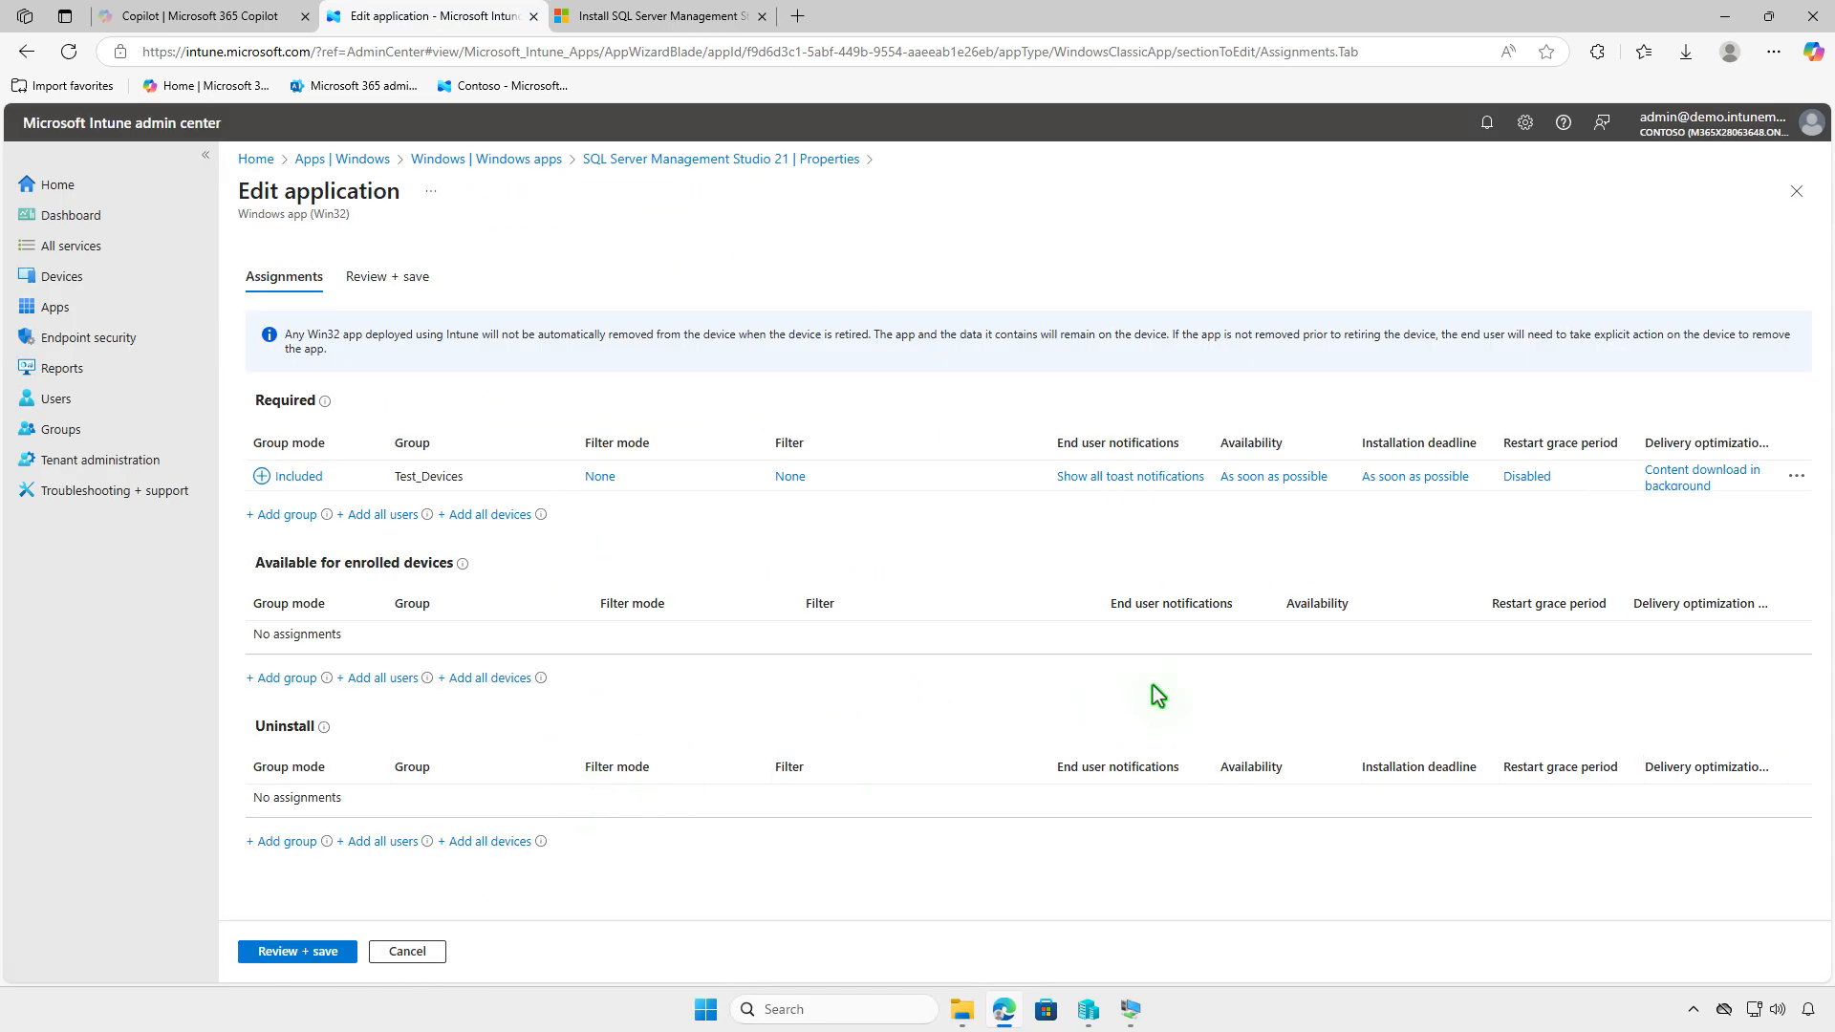
pyautogui.click(1797, 476)
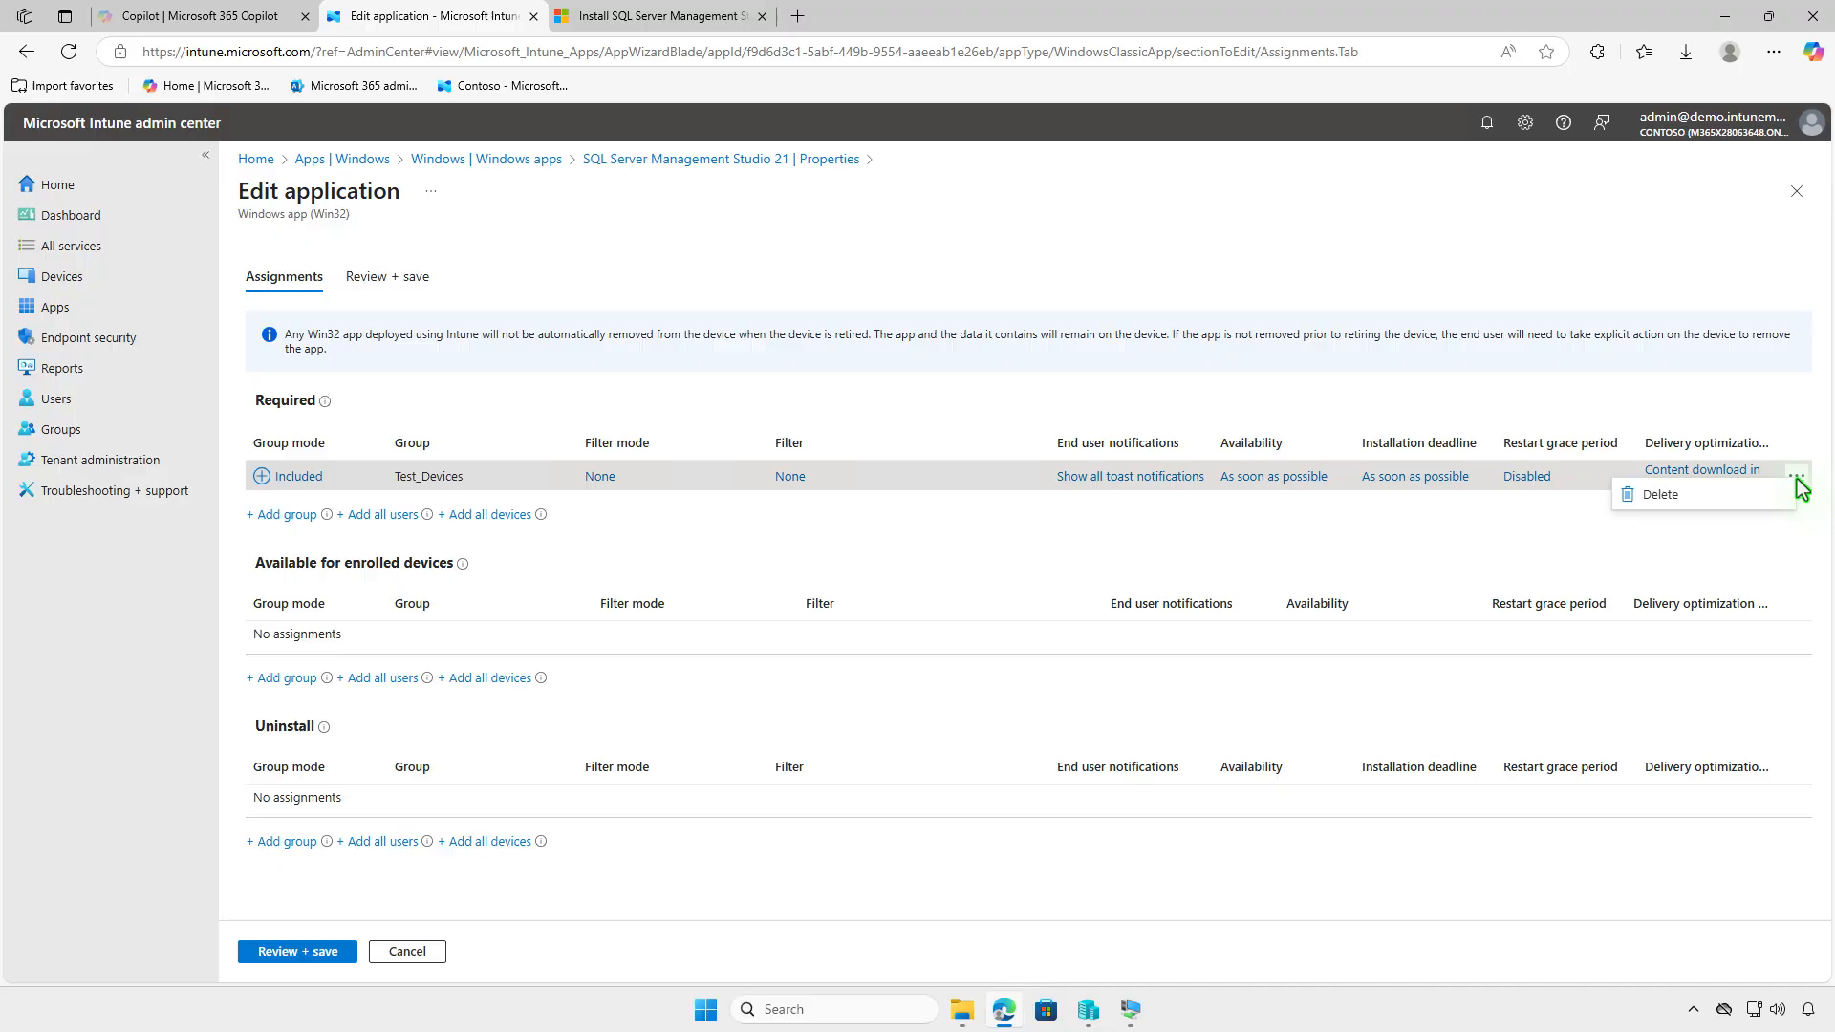
pyautogui.click(1745, 491)
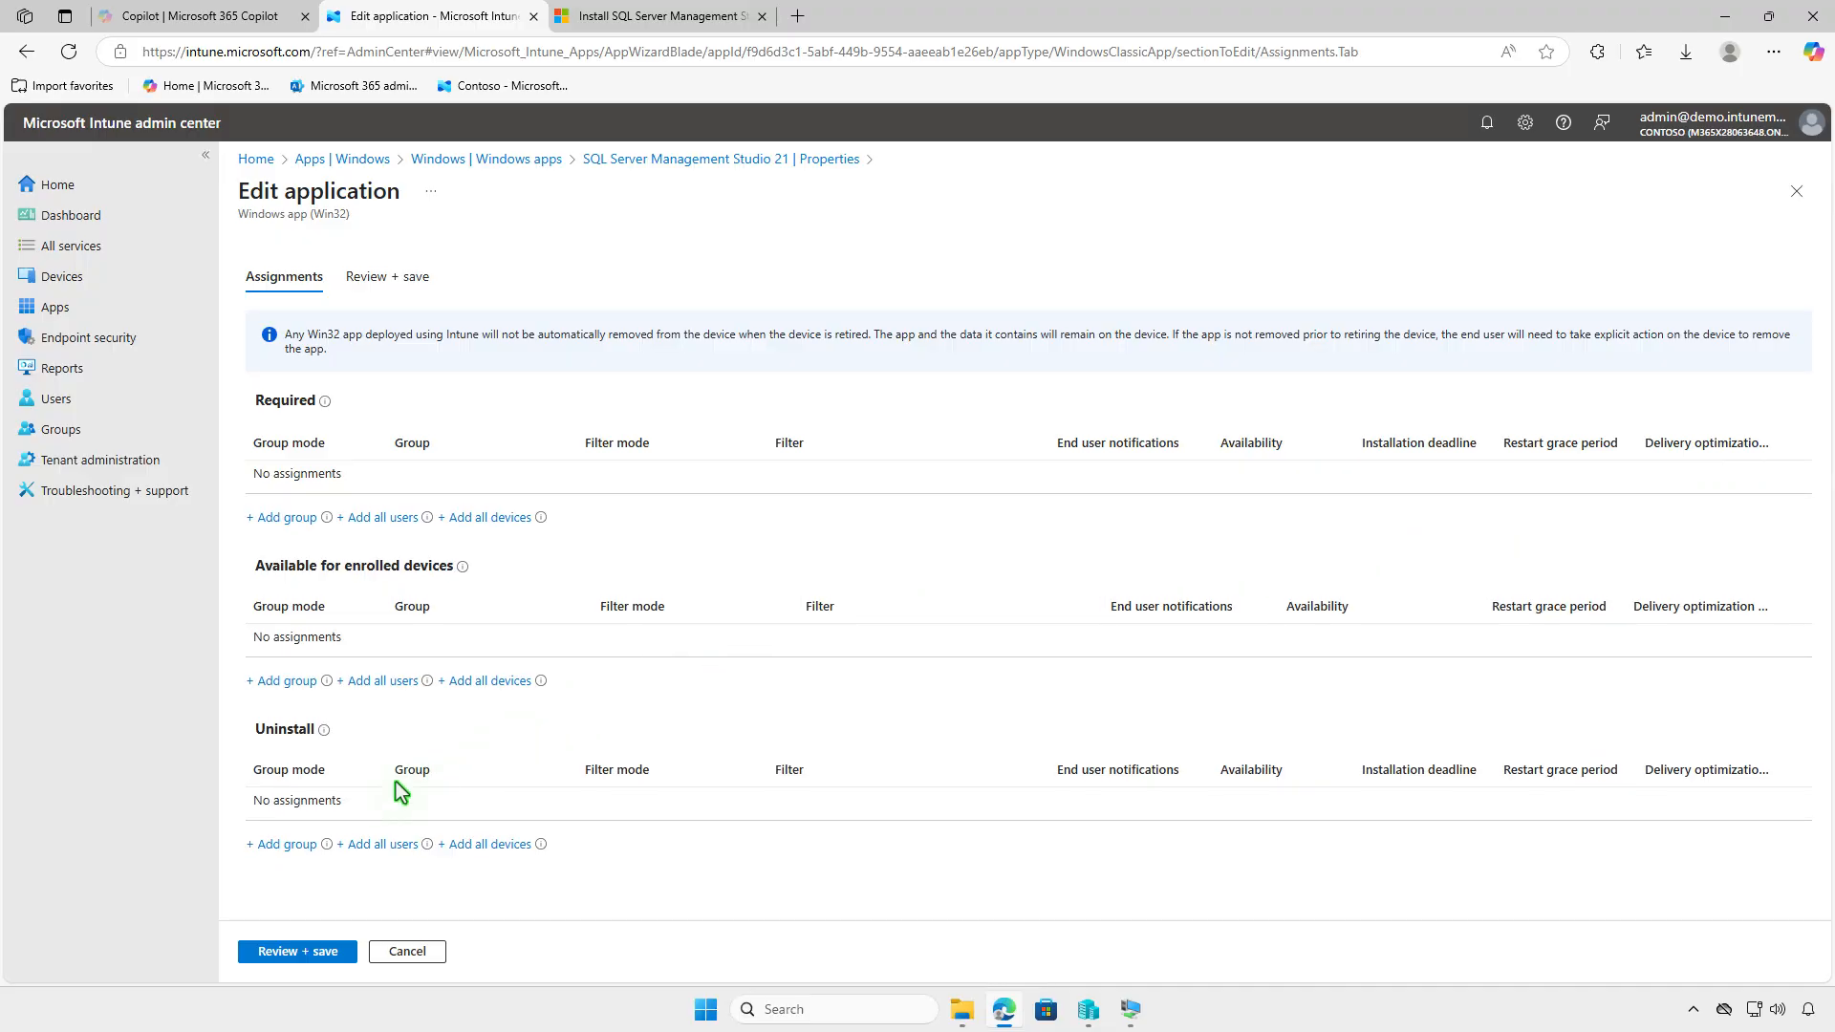
# Add the Test_Devices group to the Uninstall assignments, then review and save the application.
pyautogui.click(302, 845)
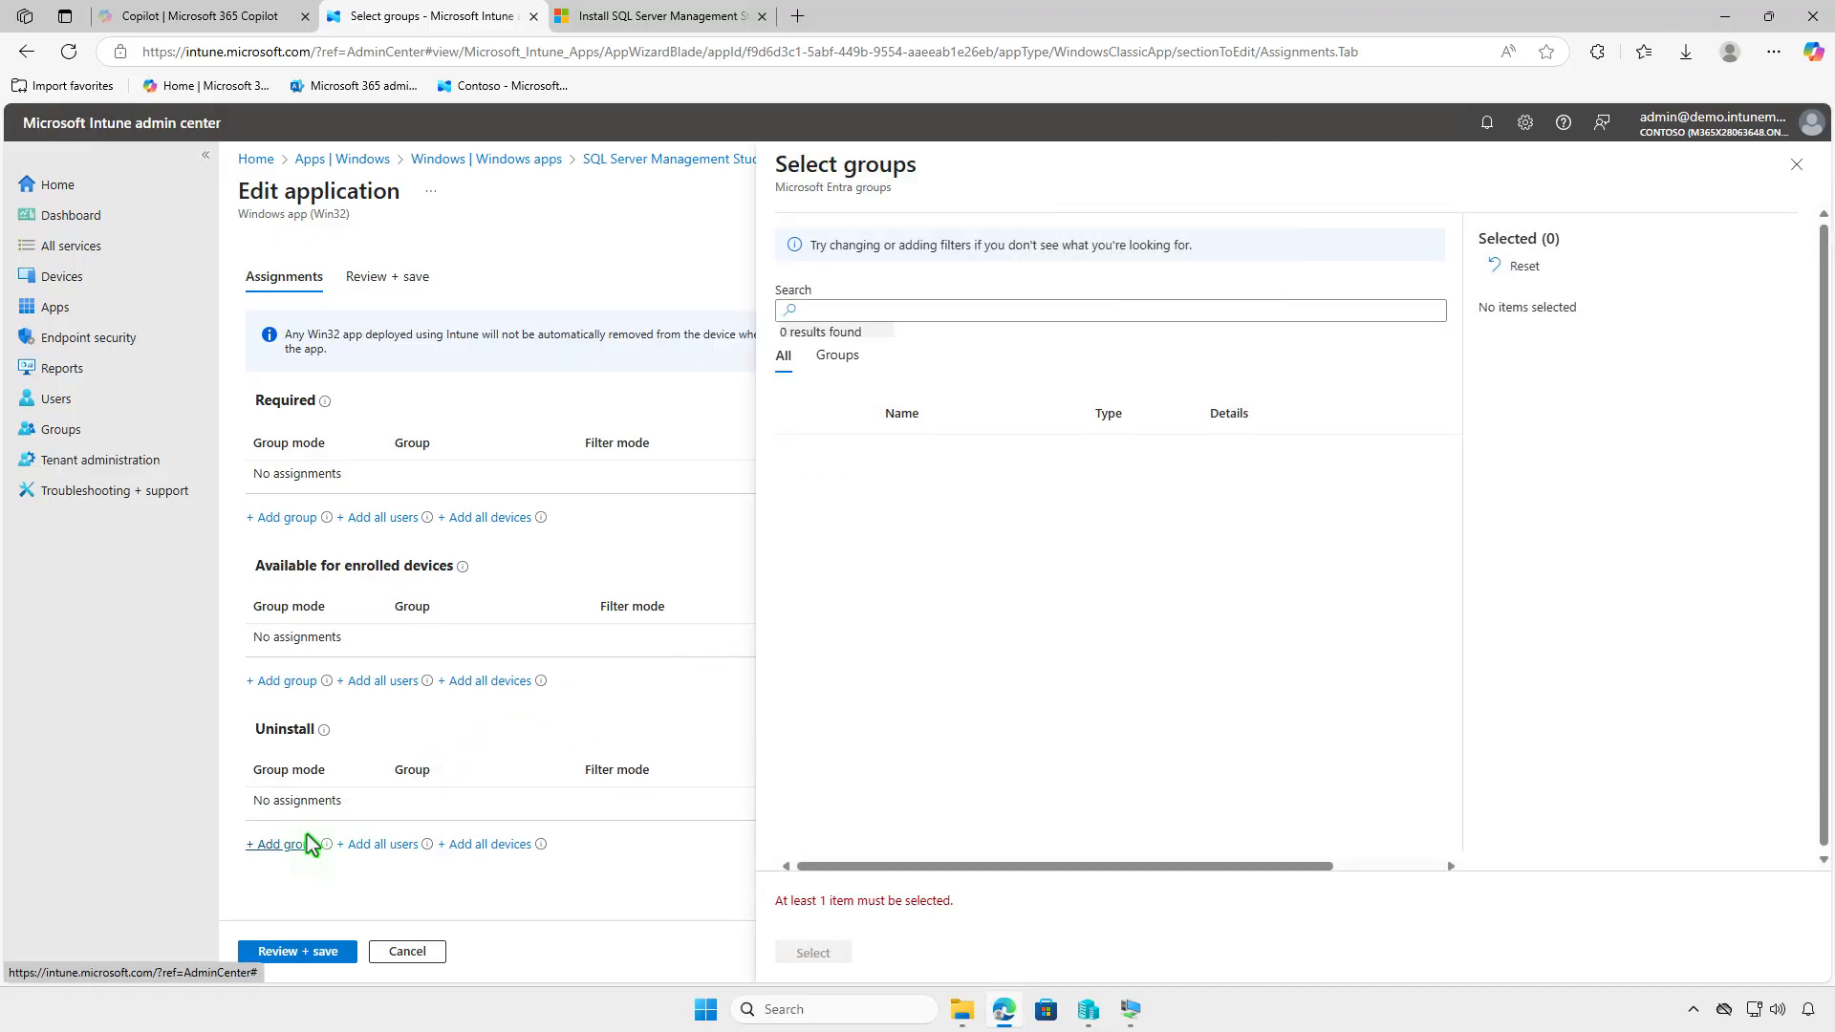
pyautogui.click(798, 455)
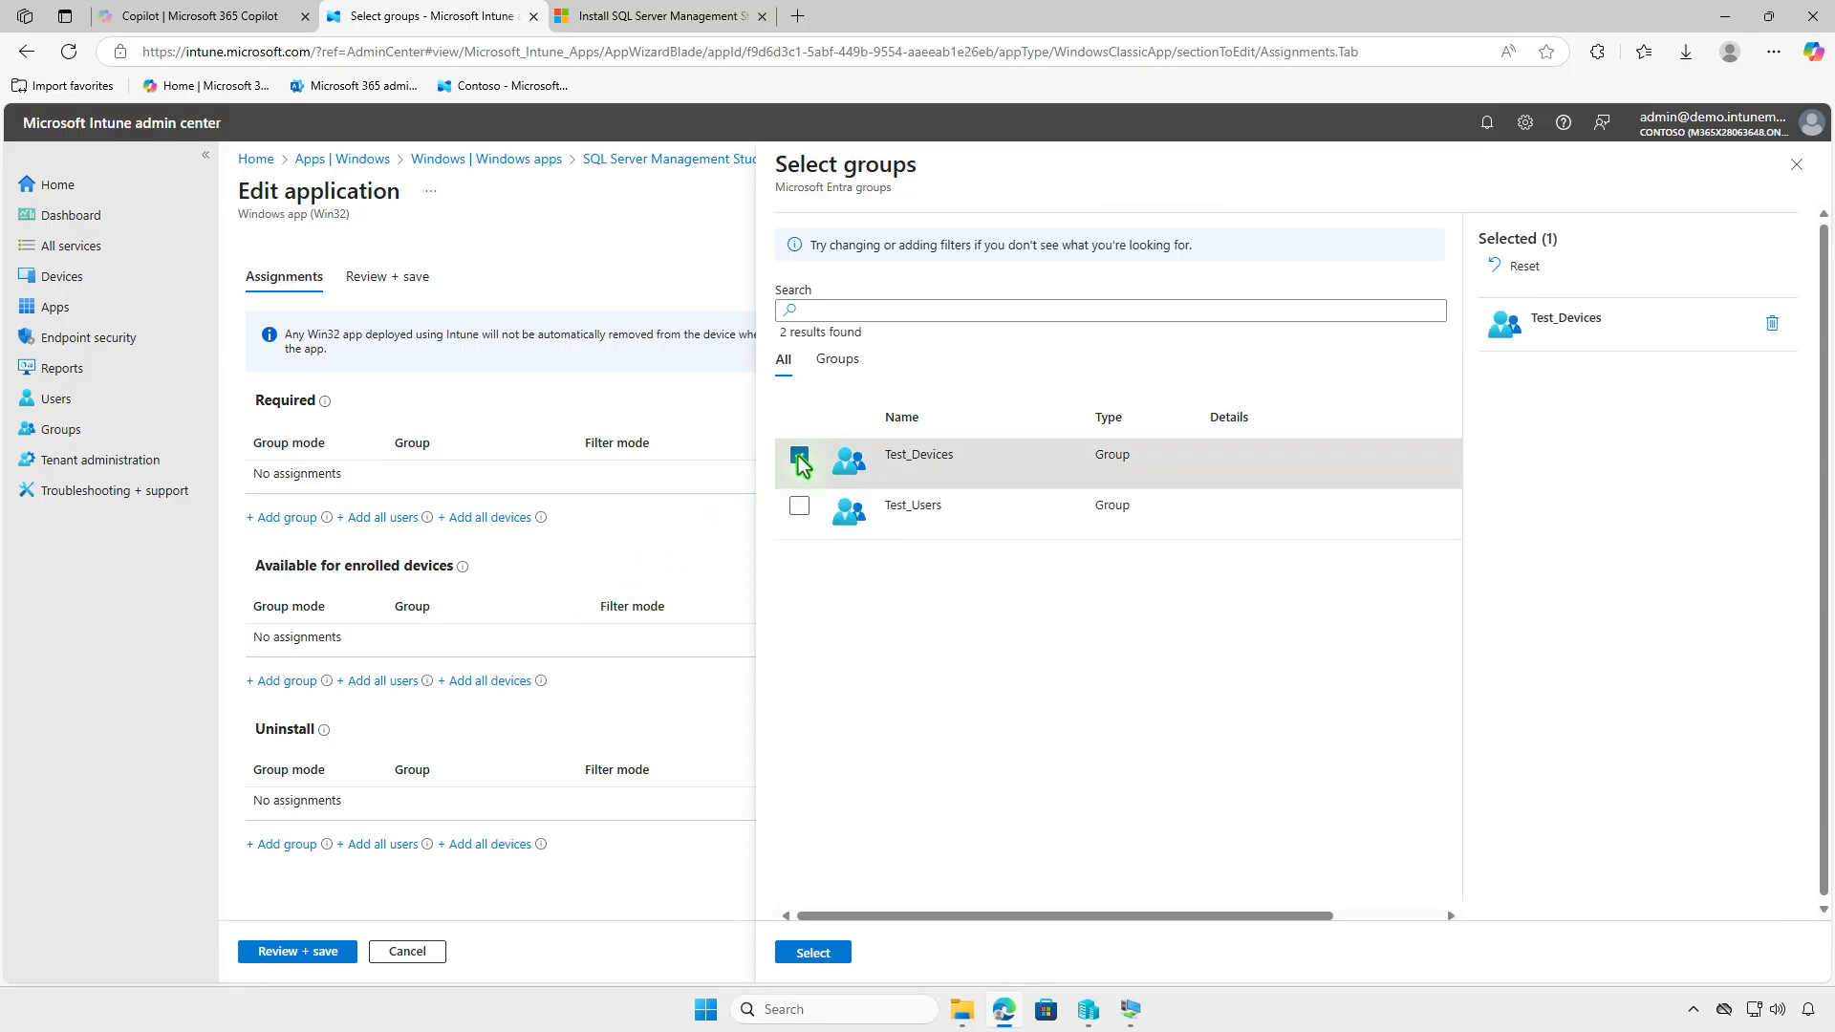
pyautogui.click(823, 952)
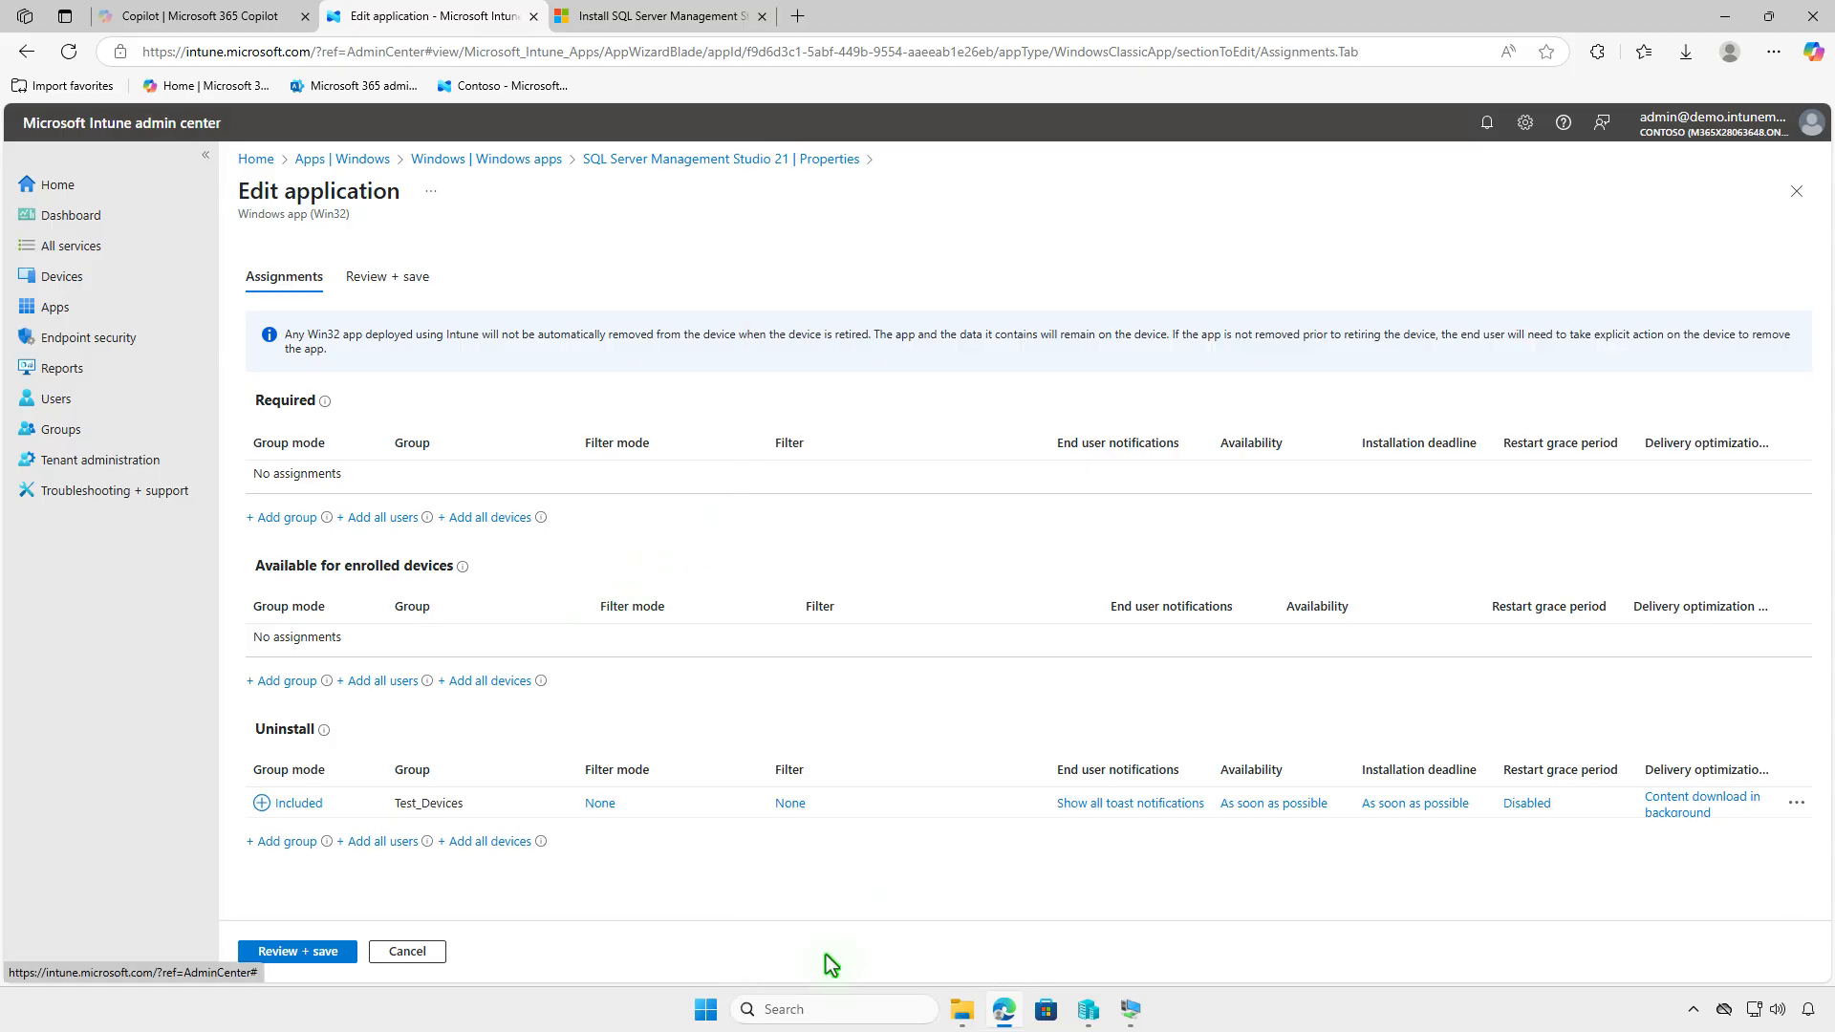
pyautogui.click(302, 950)
pyautogui.click(277, 951)
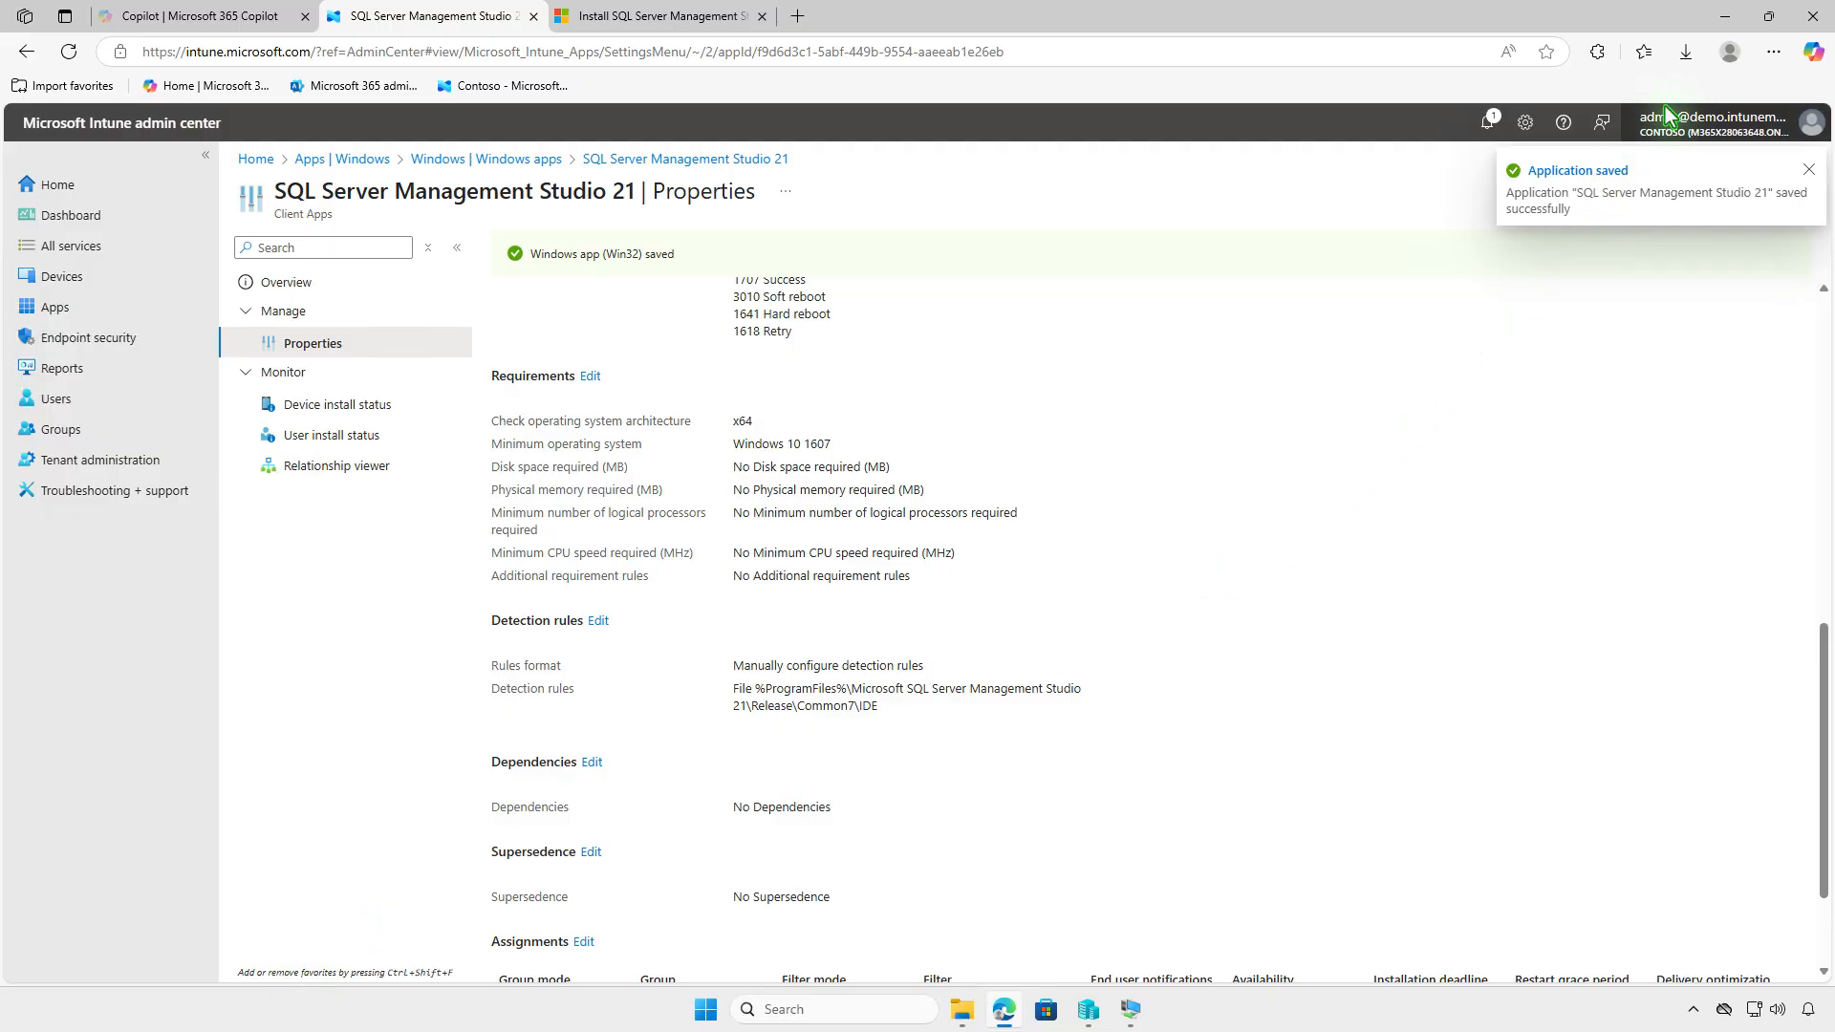
# Switch to the WIN10-CTL virtual machine, sync the device from the Company Portal settings, and check the Windows notifications.
pyautogui.click(1721, 23)
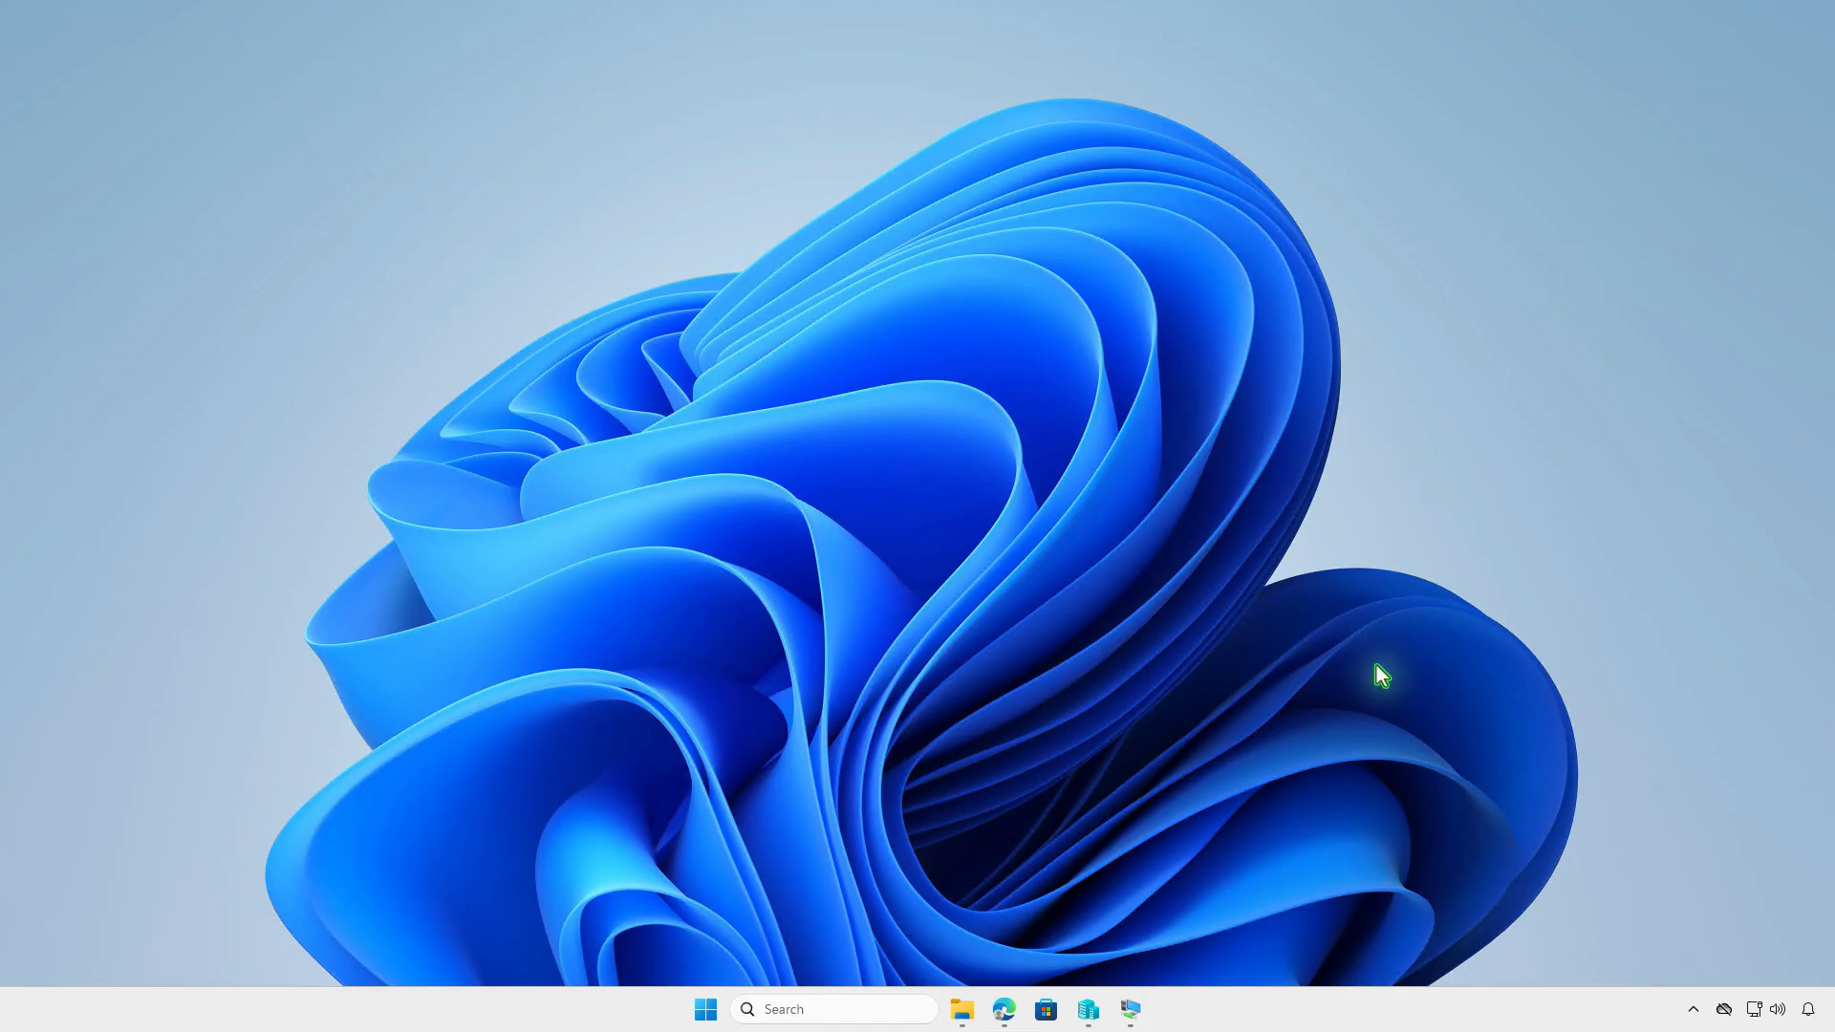
pyautogui.click(1130, 1009)
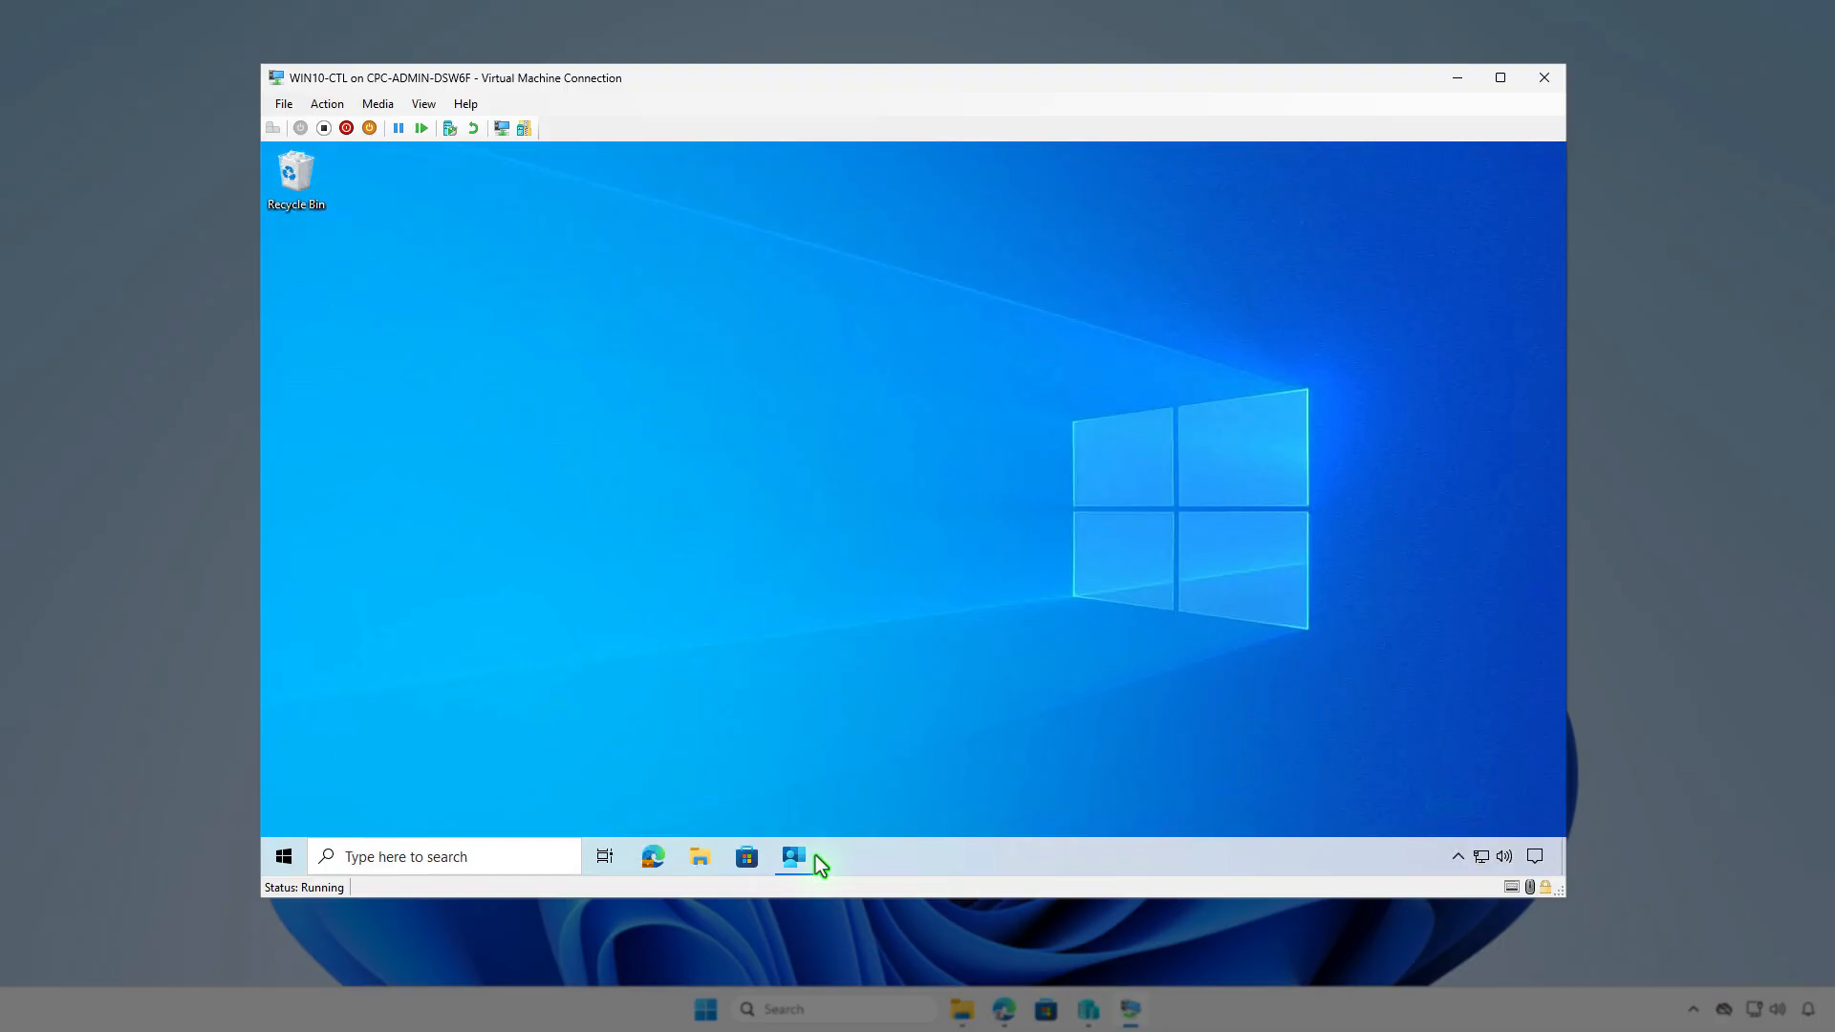
pyautogui.click(794, 860)
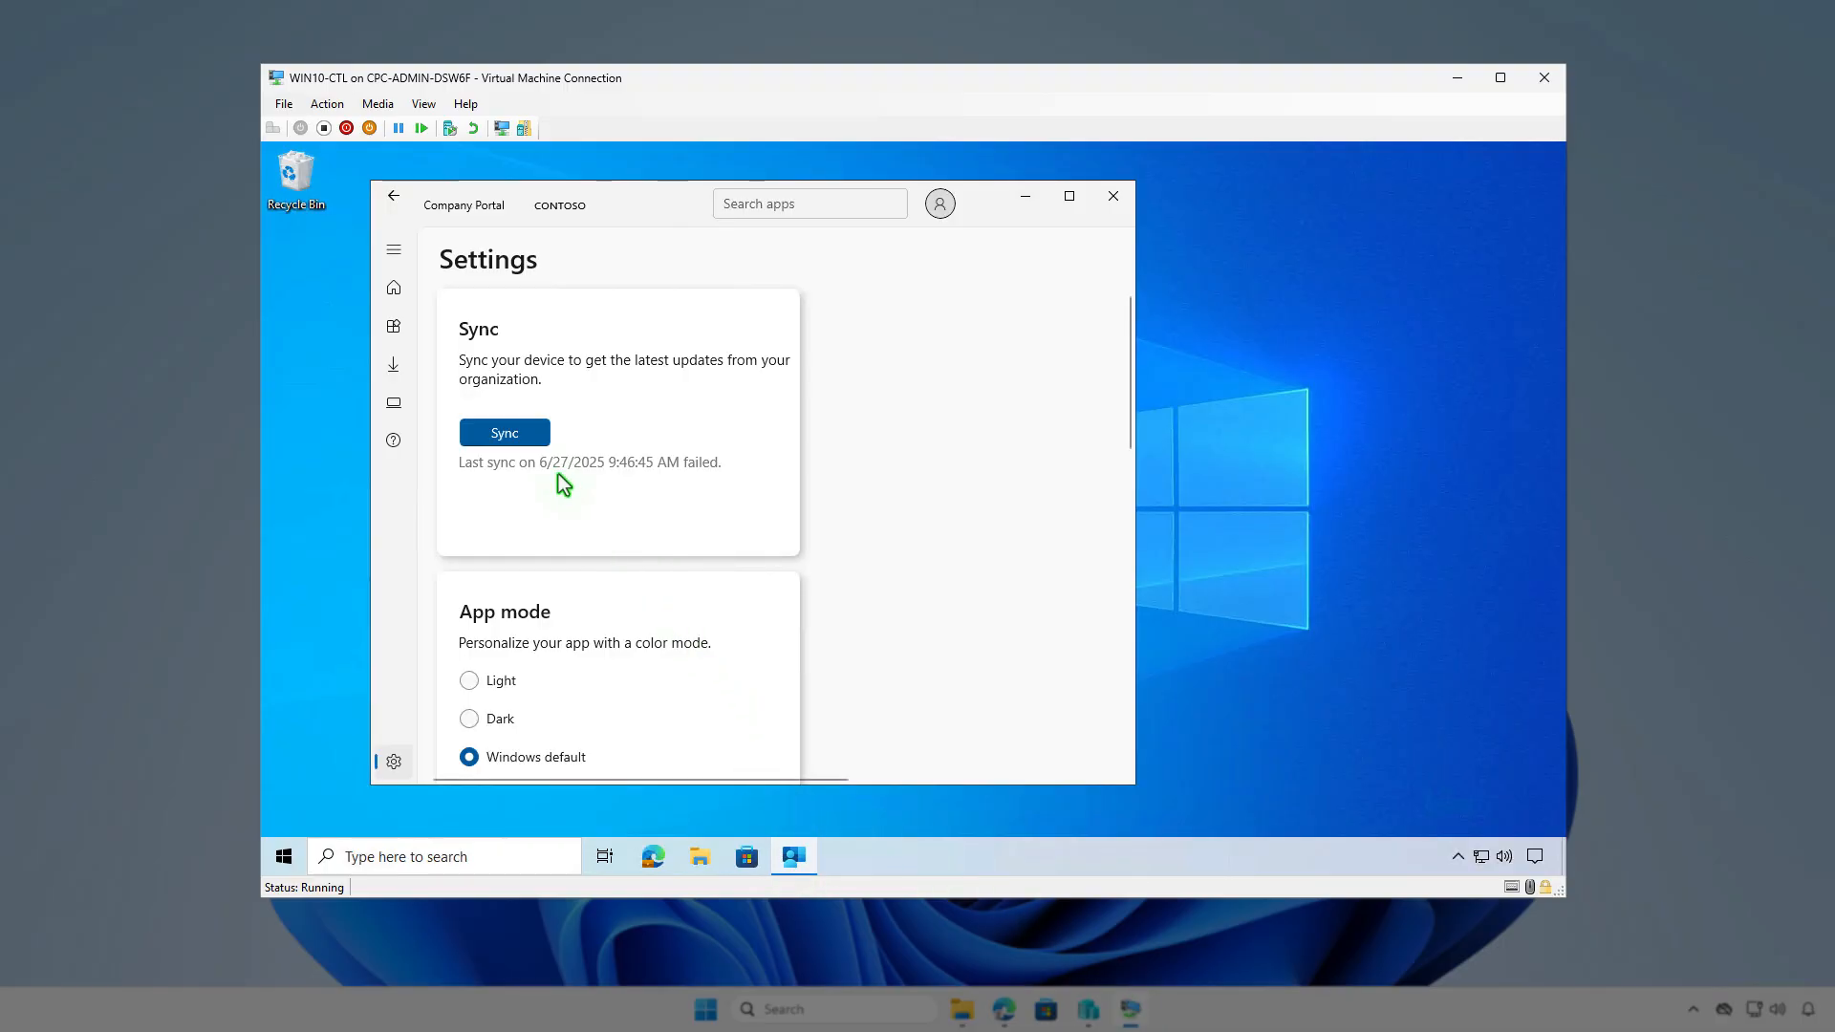
pyautogui.click(521, 437)
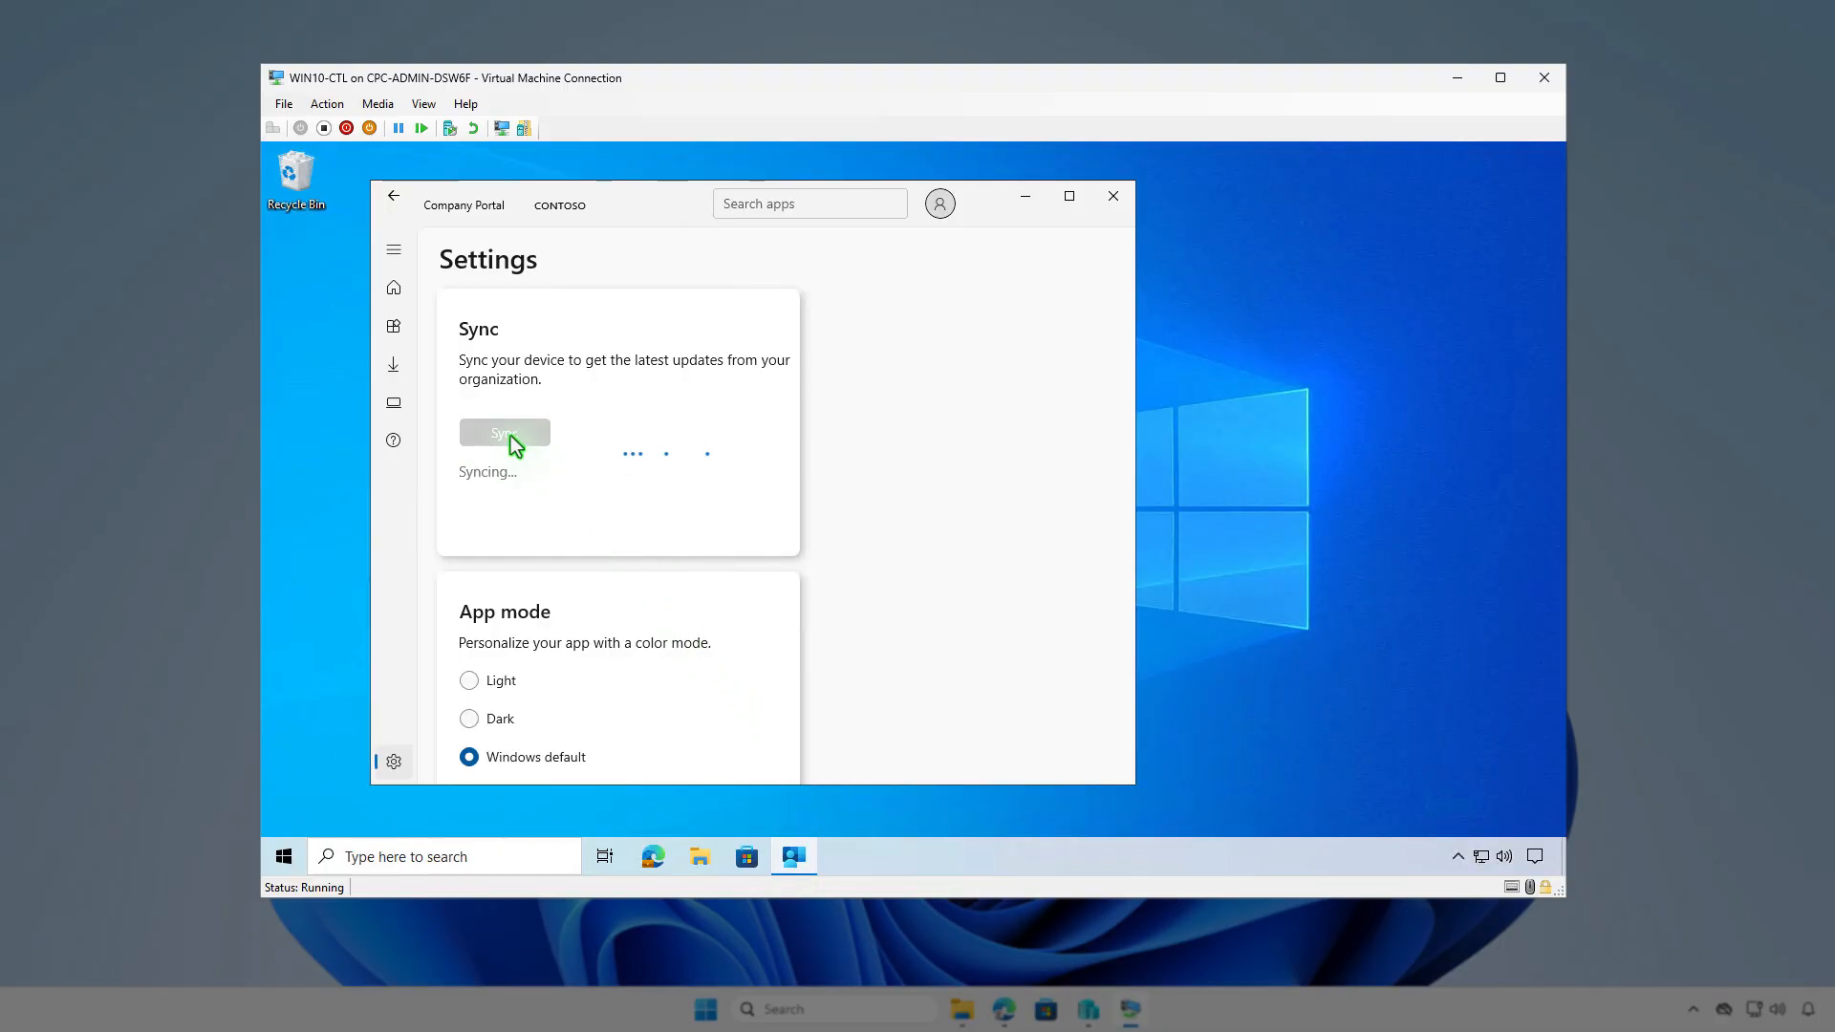
pyautogui.click(1535, 856)
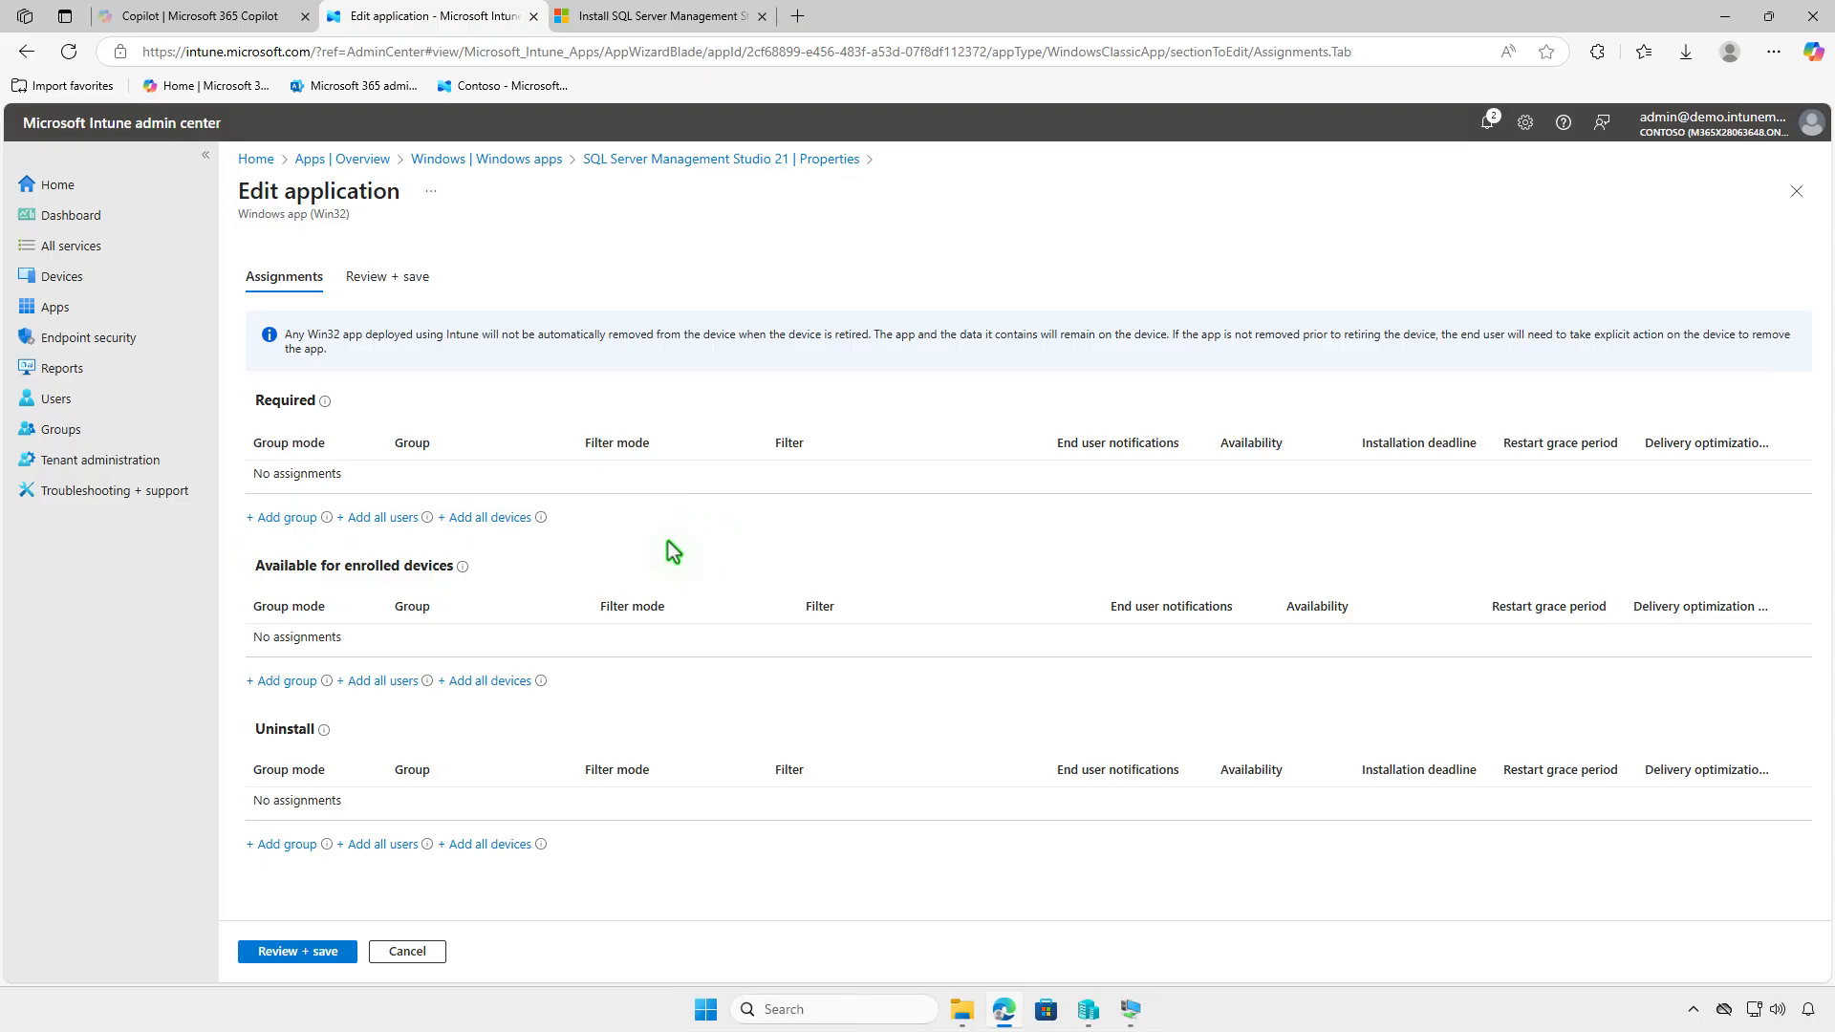
# Add the Test_Users group to the Available for enrolled devices assignments, then review and save the application.
pyautogui.click(287, 681)
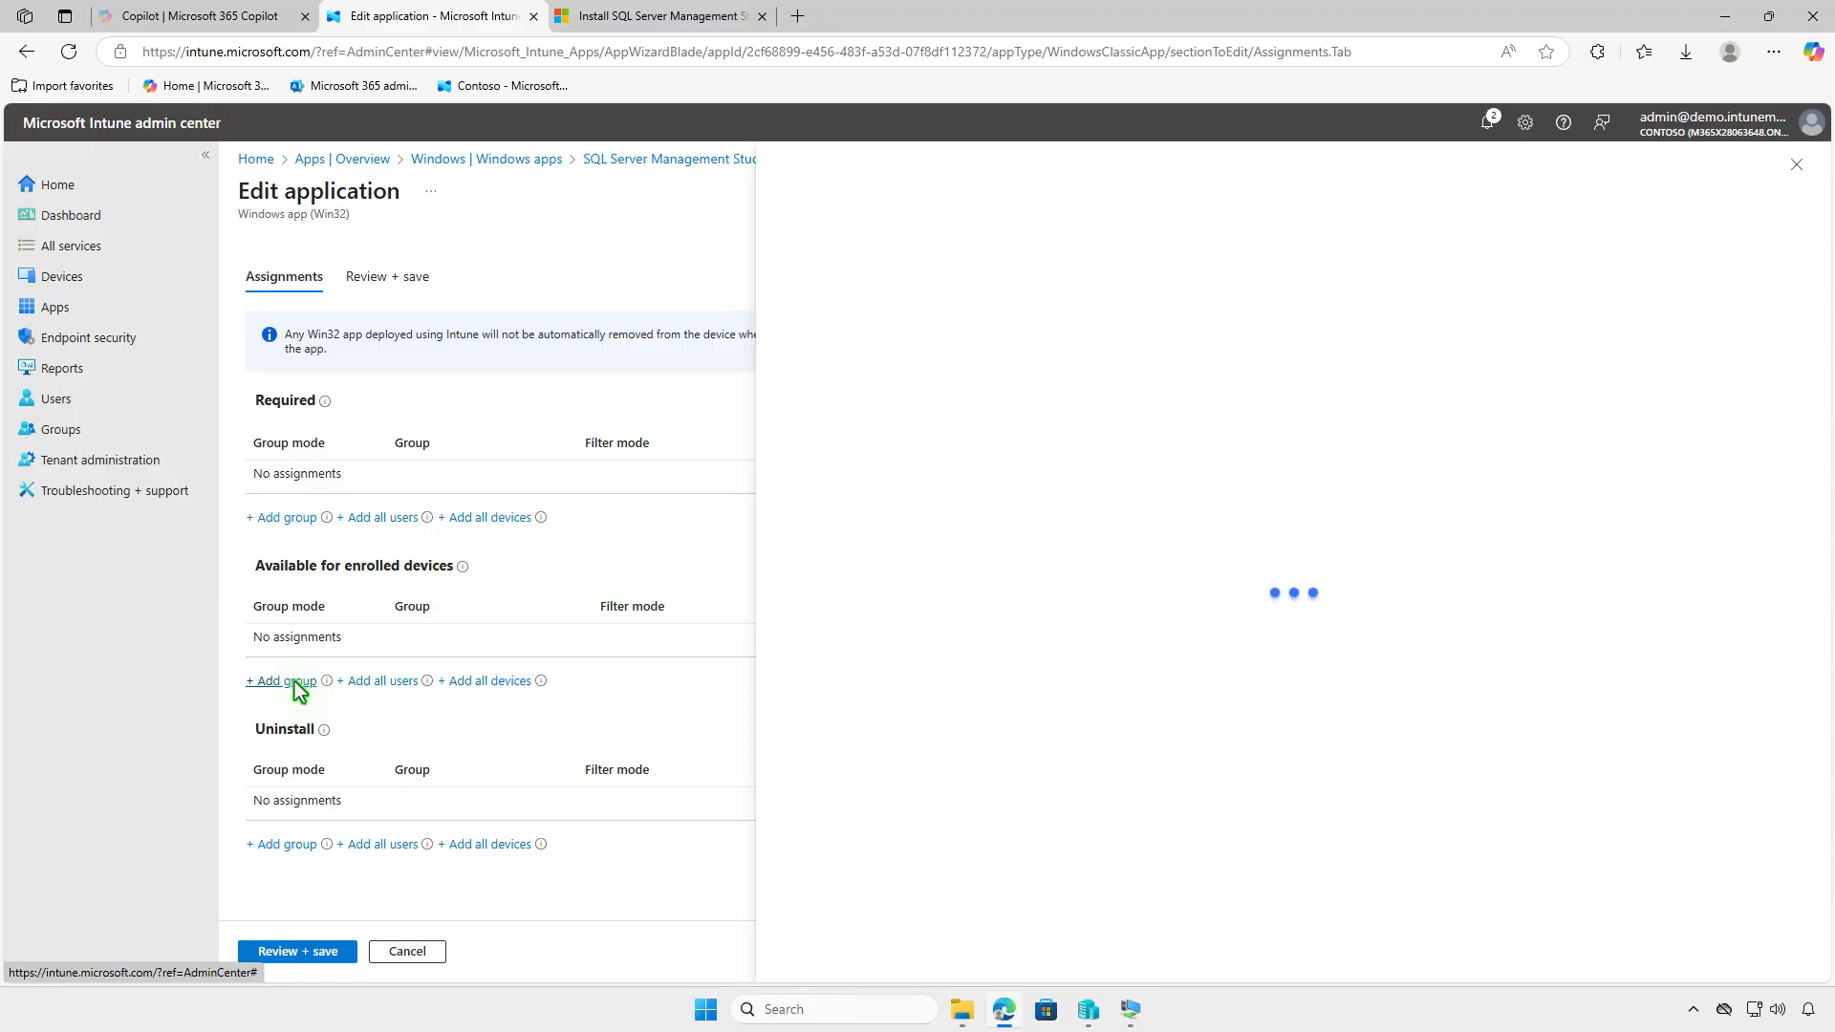
pyautogui.click(796, 512)
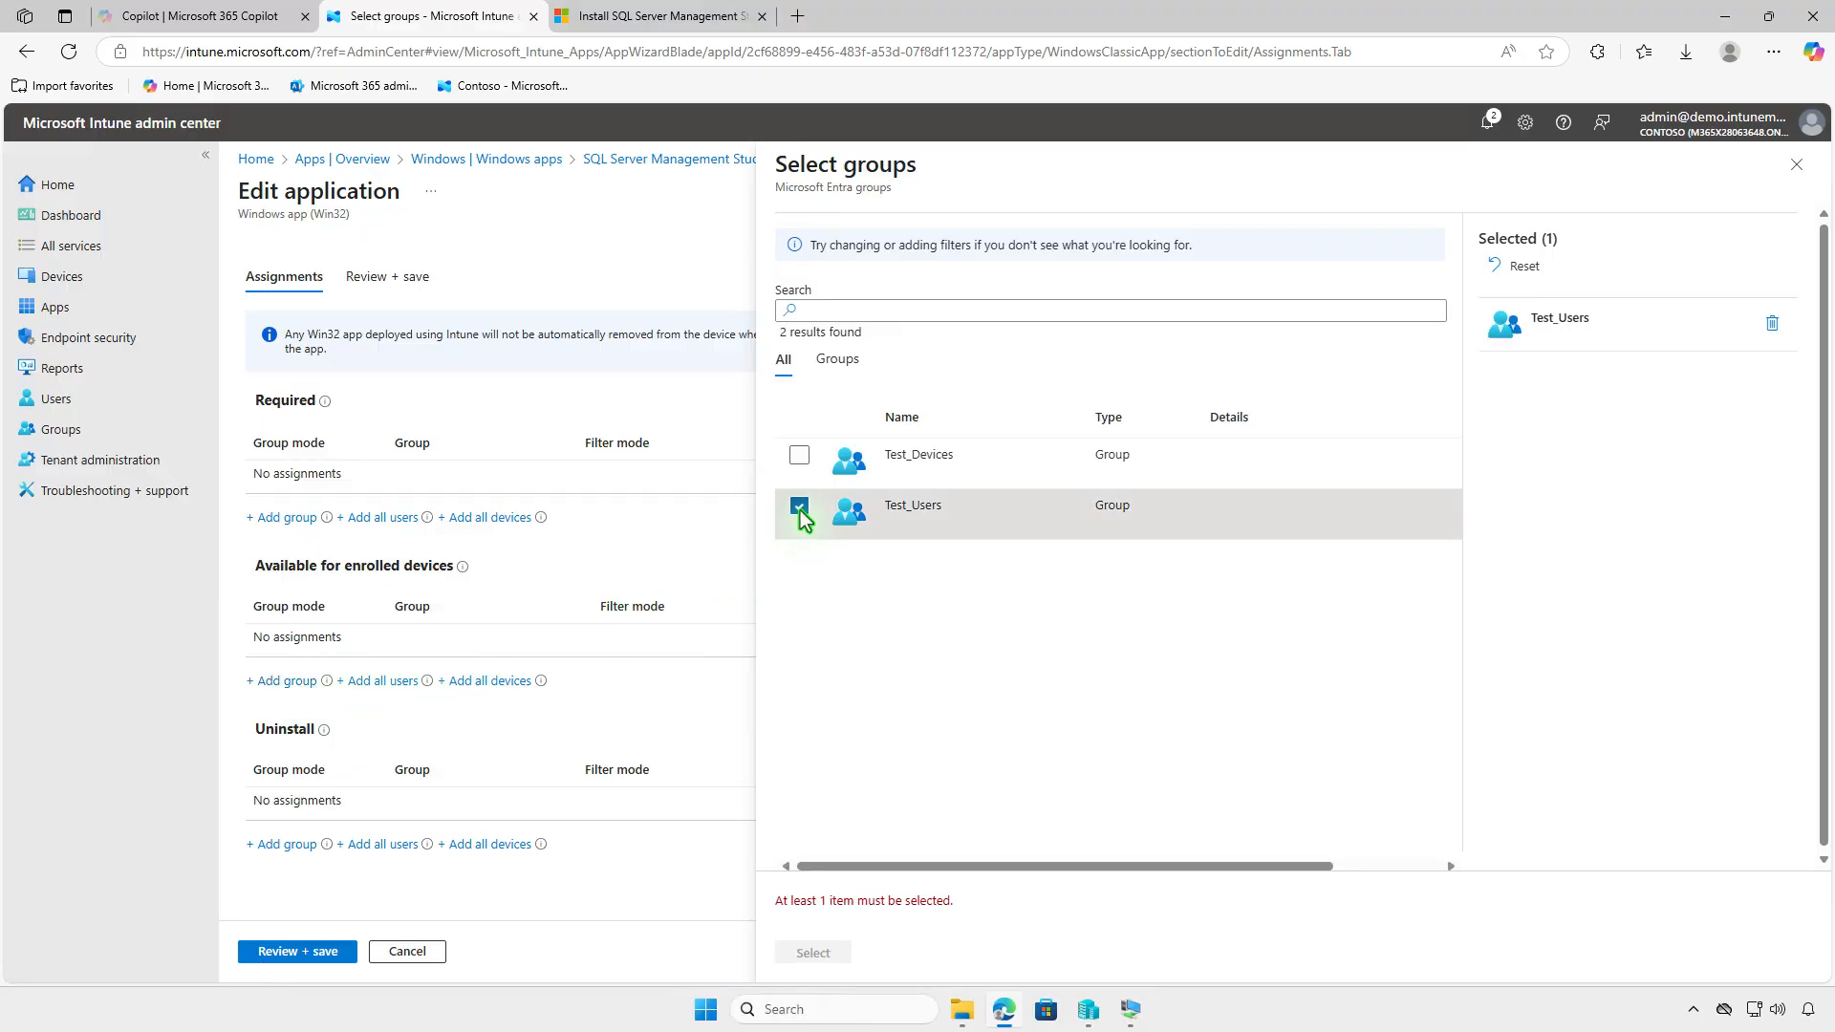
pyautogui.click(813, 952)
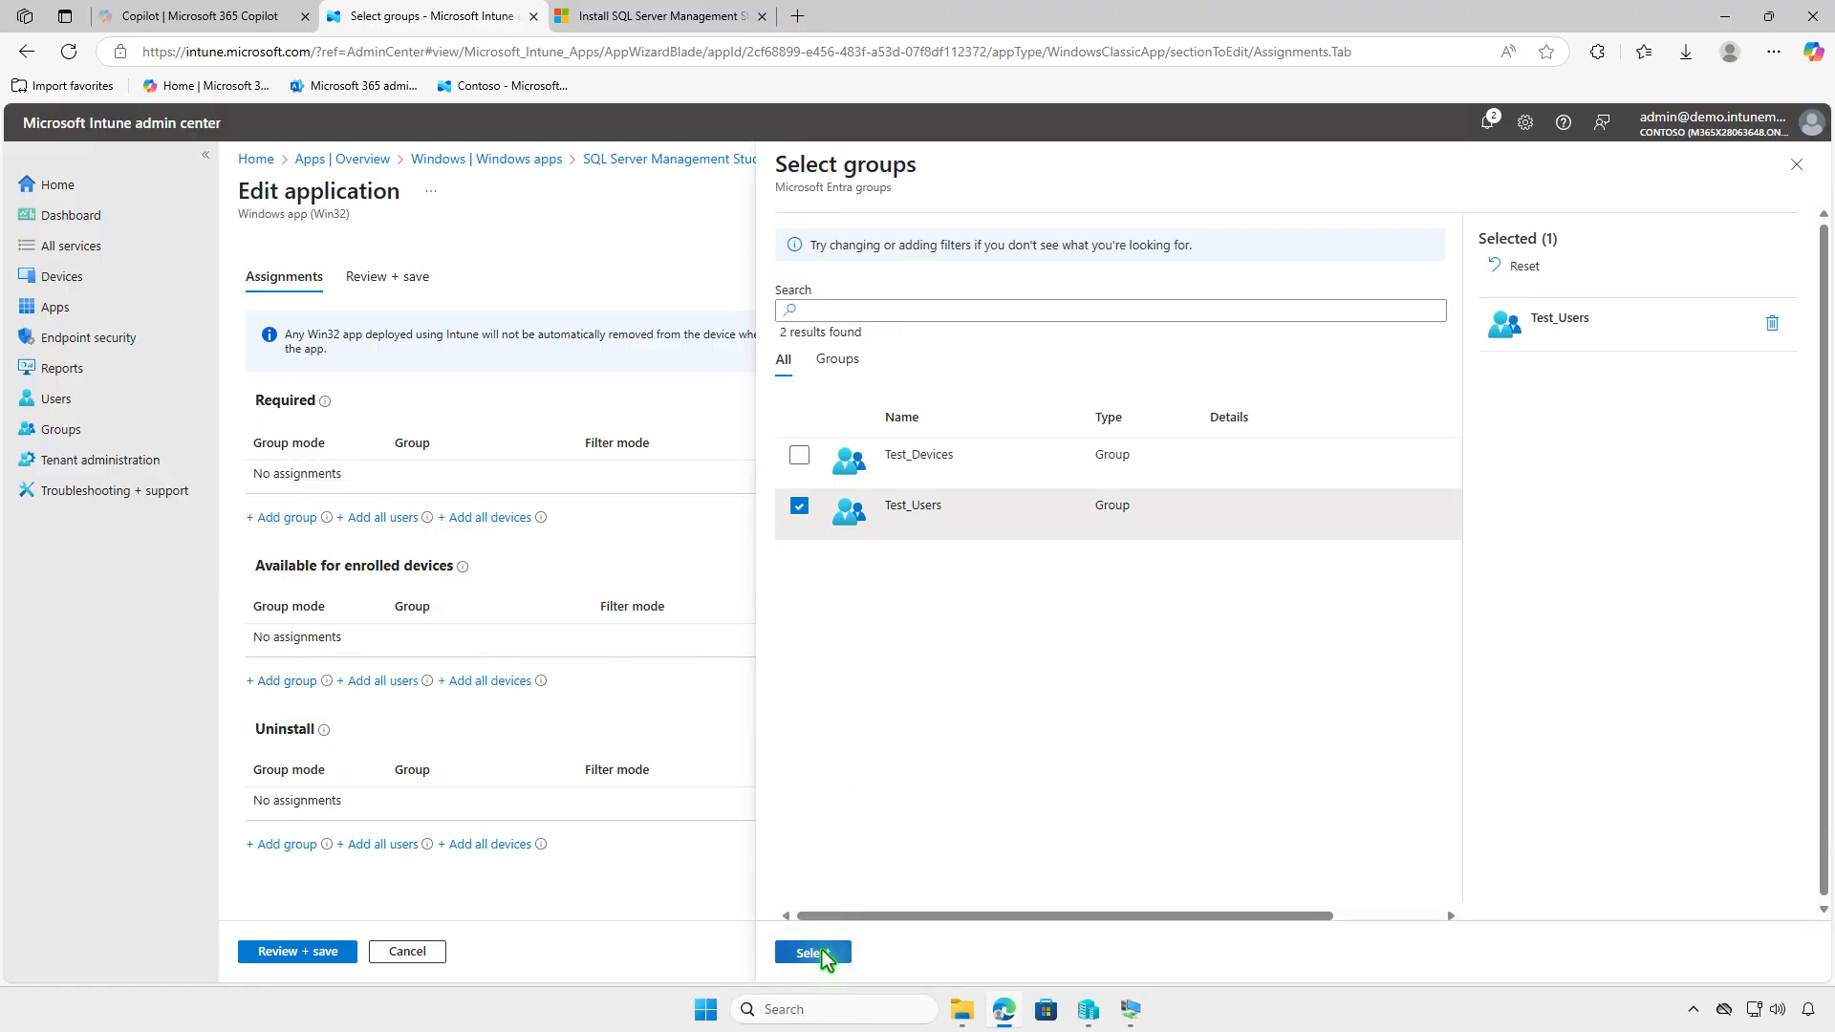
pyautogui.click(301, 950)
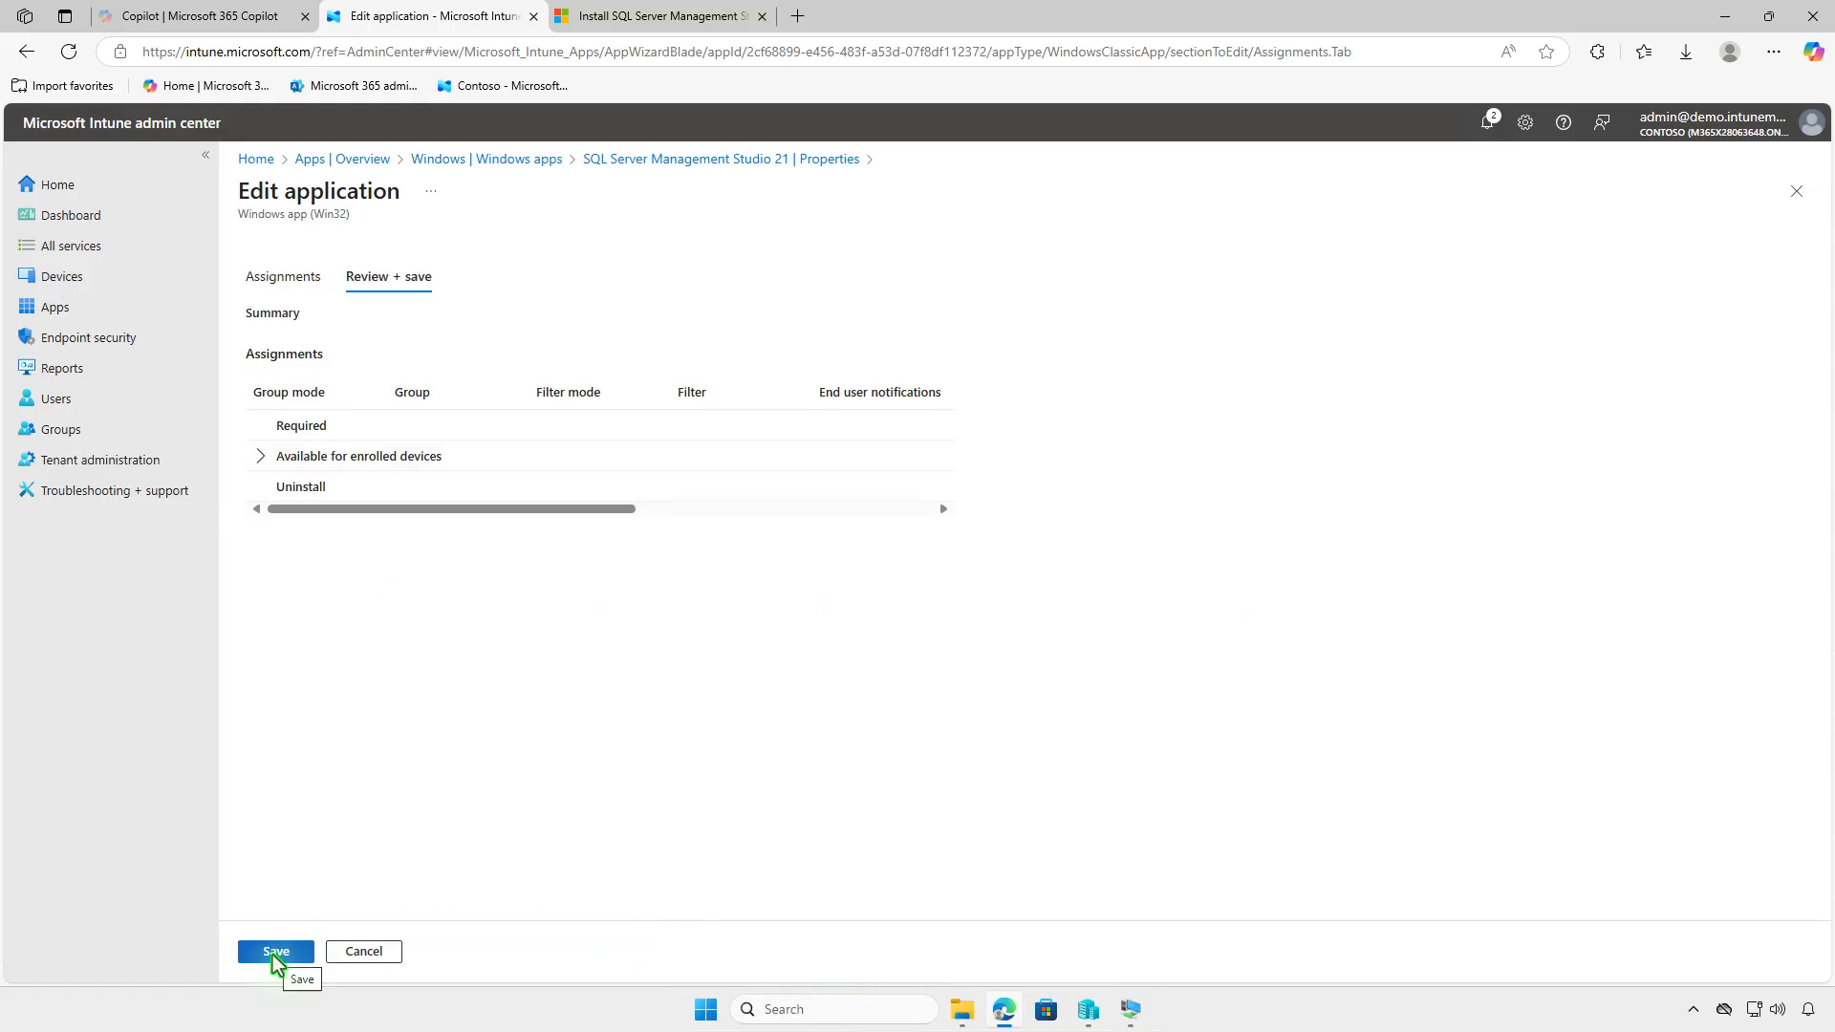
pyautogui.click(275, 952)
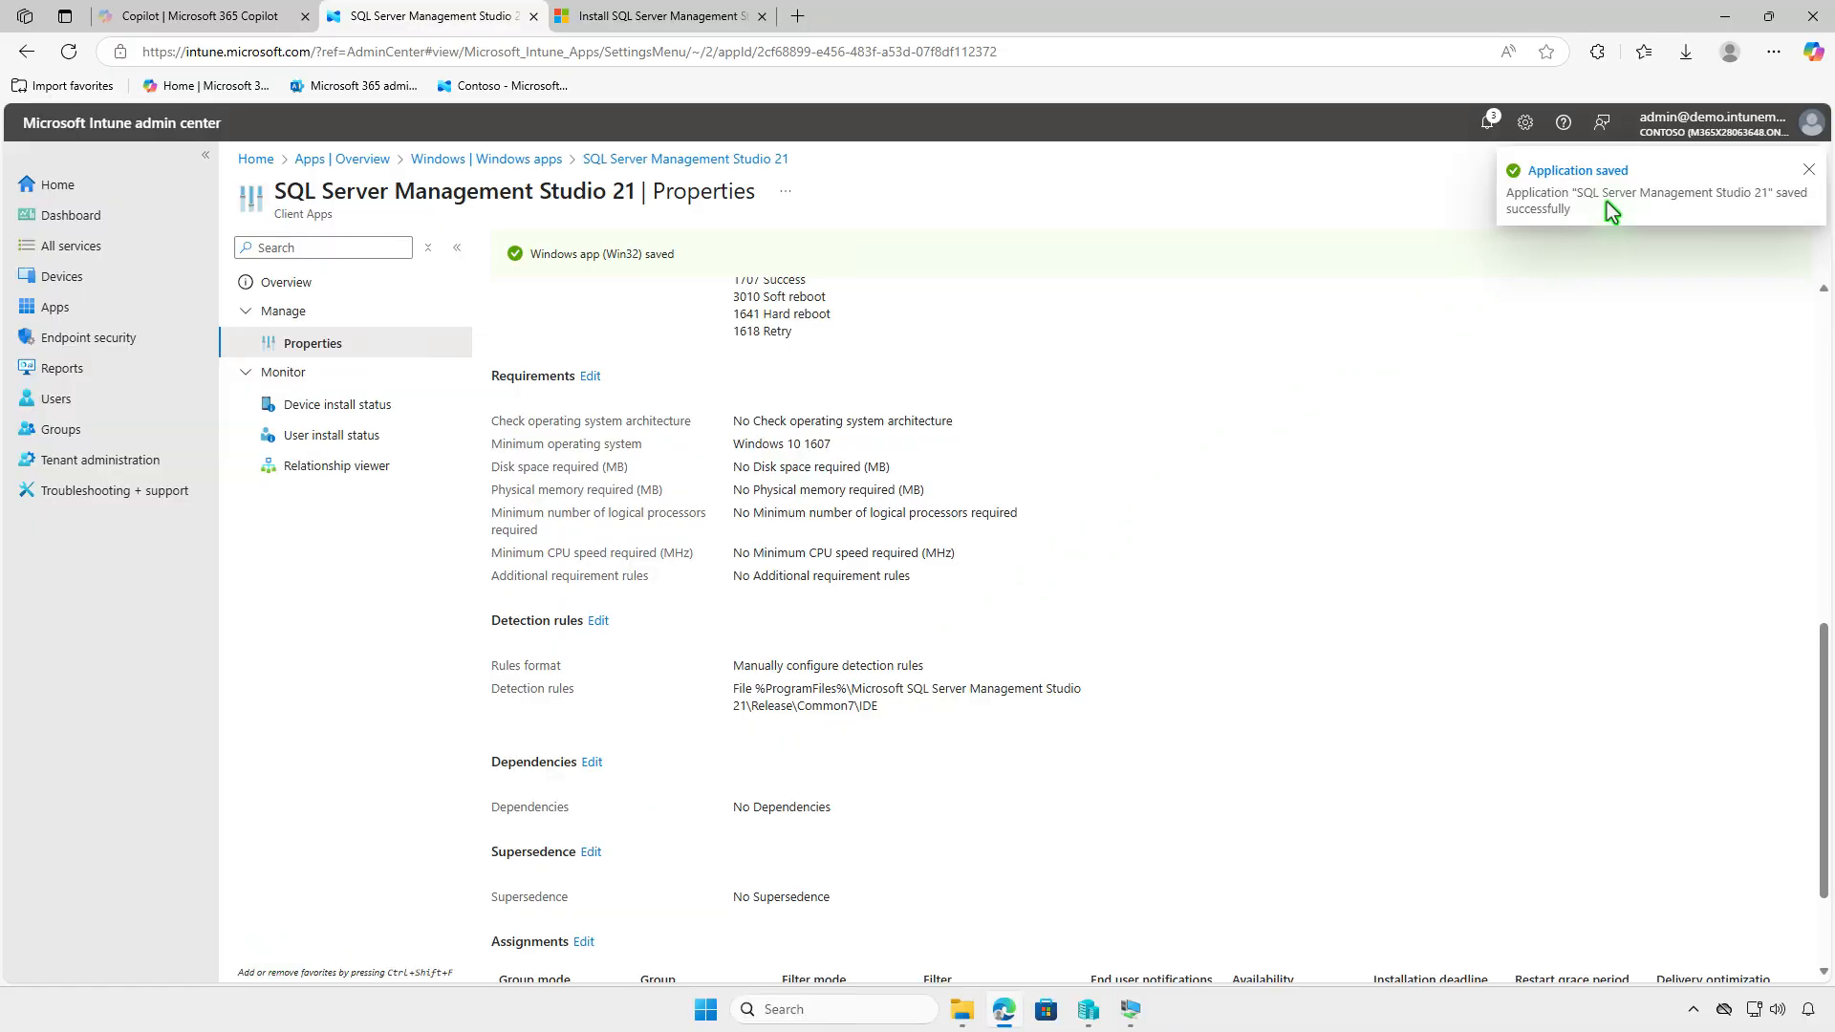
# Switch to the WIN10-CTL virtual machine, install SQL Server Management Studio 21 from Company Portal, and check the Windows notifications.
pyautogui.click(1723, 16)
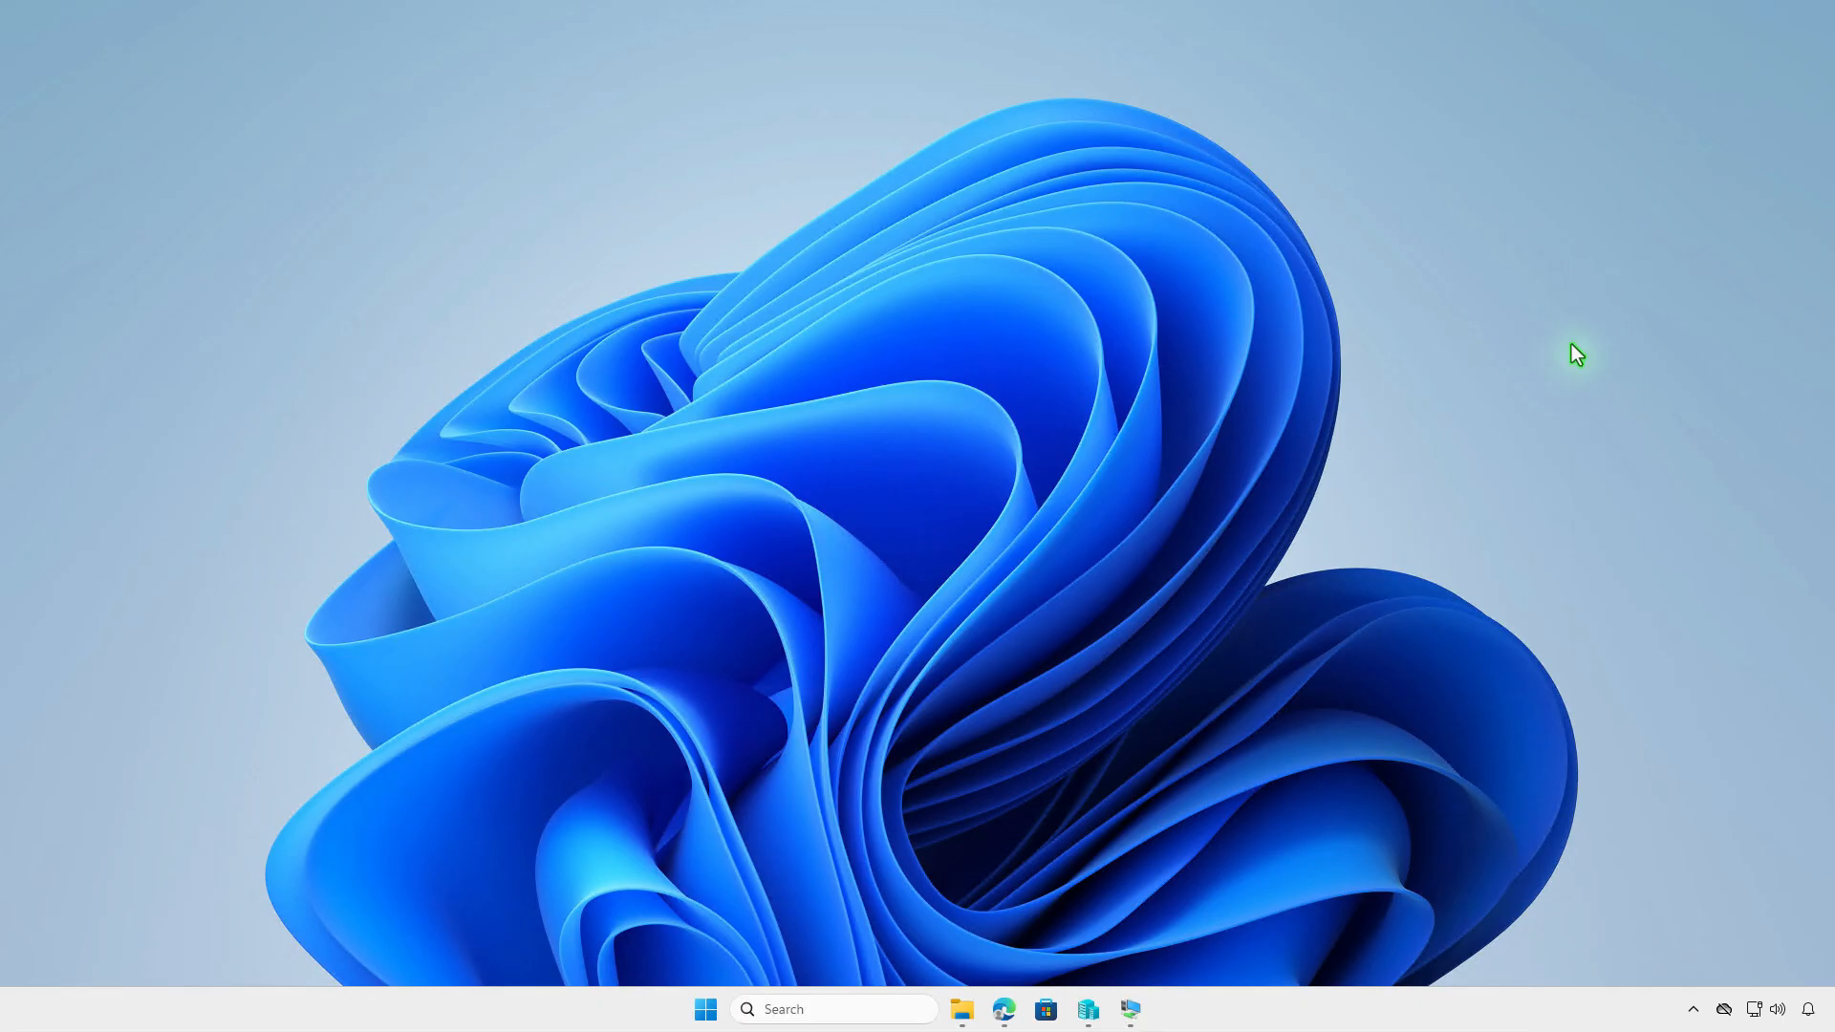
pyautogui.click(1132, 1003)
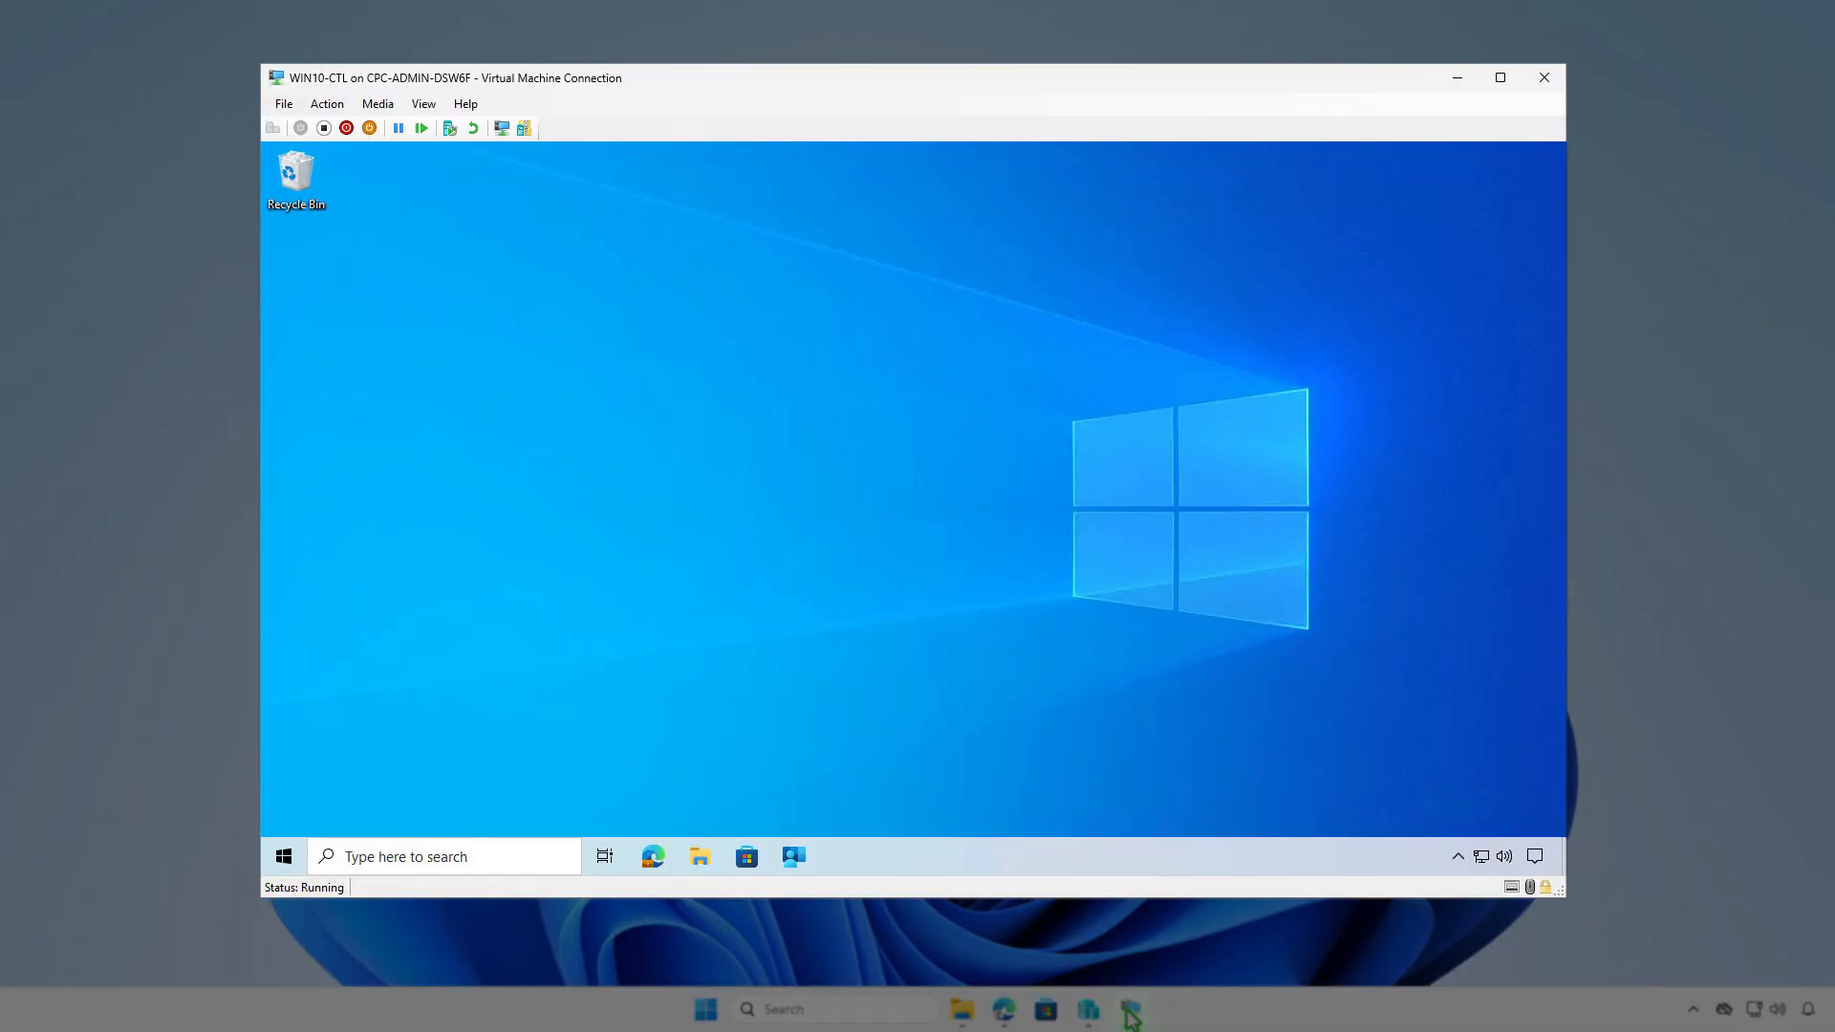
pyautogui.click(794, 868)
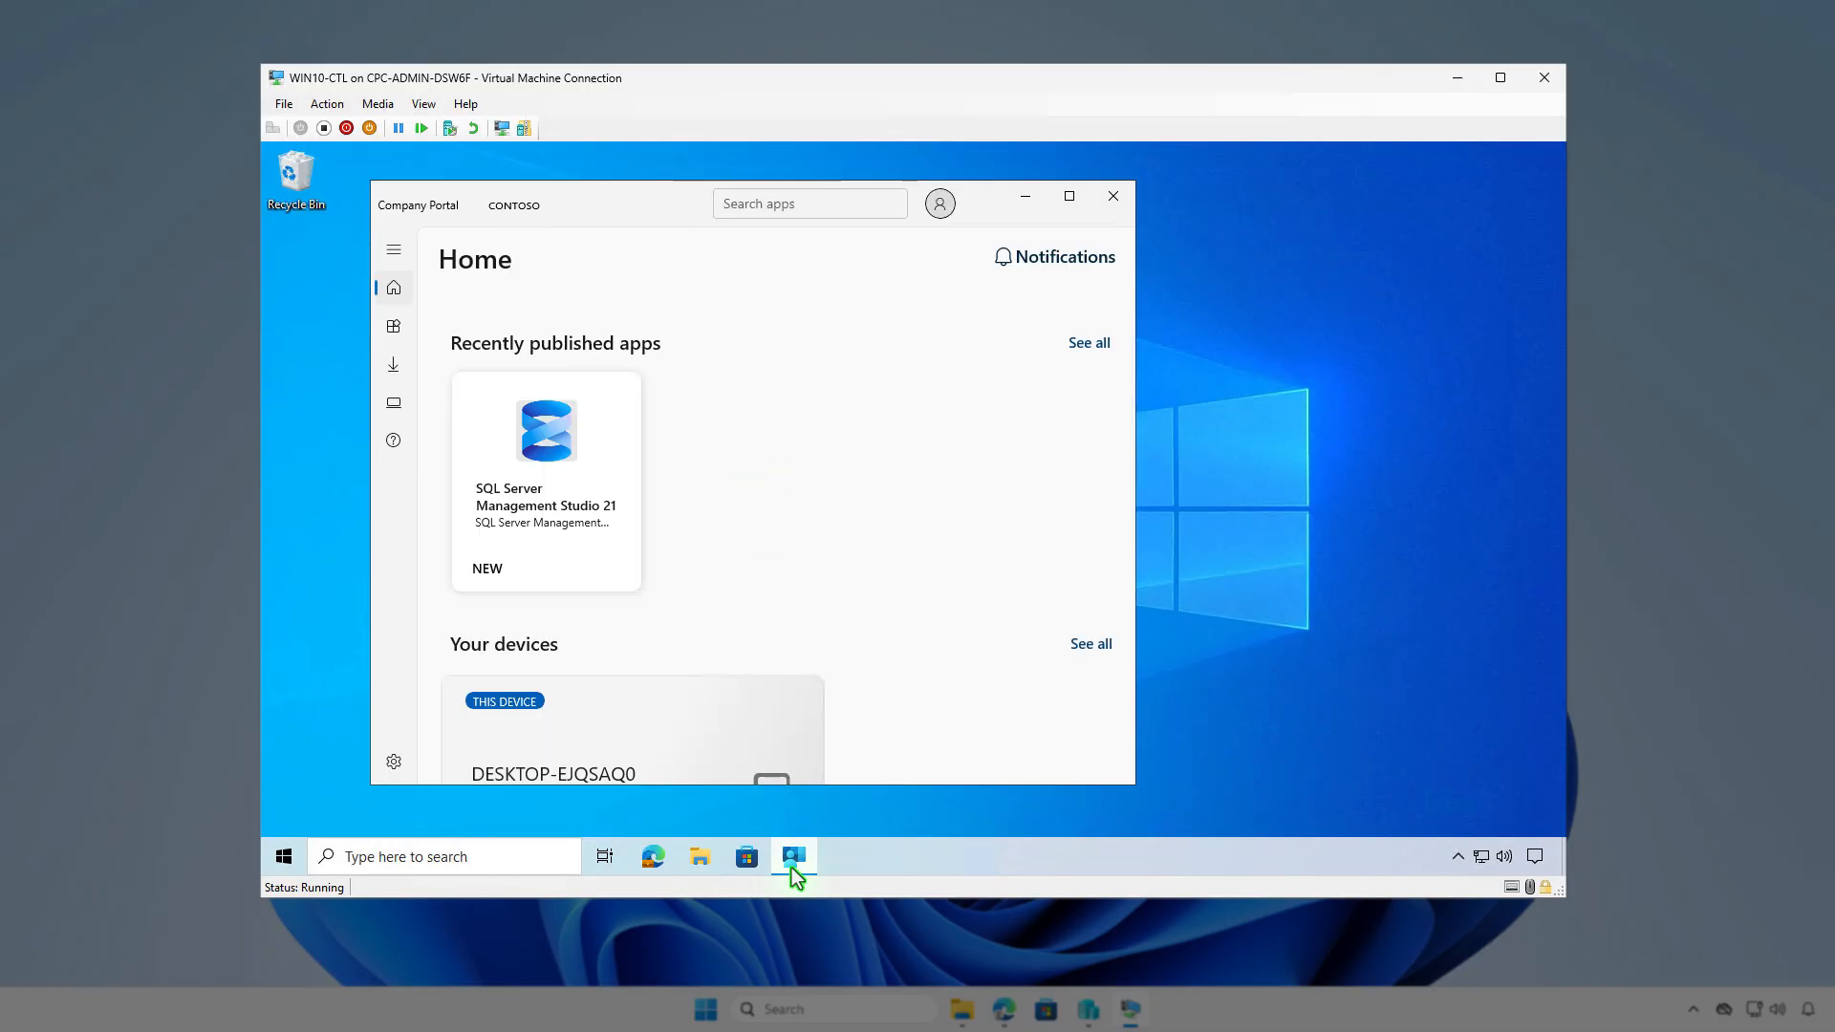
pyautogui.click(558, 452)
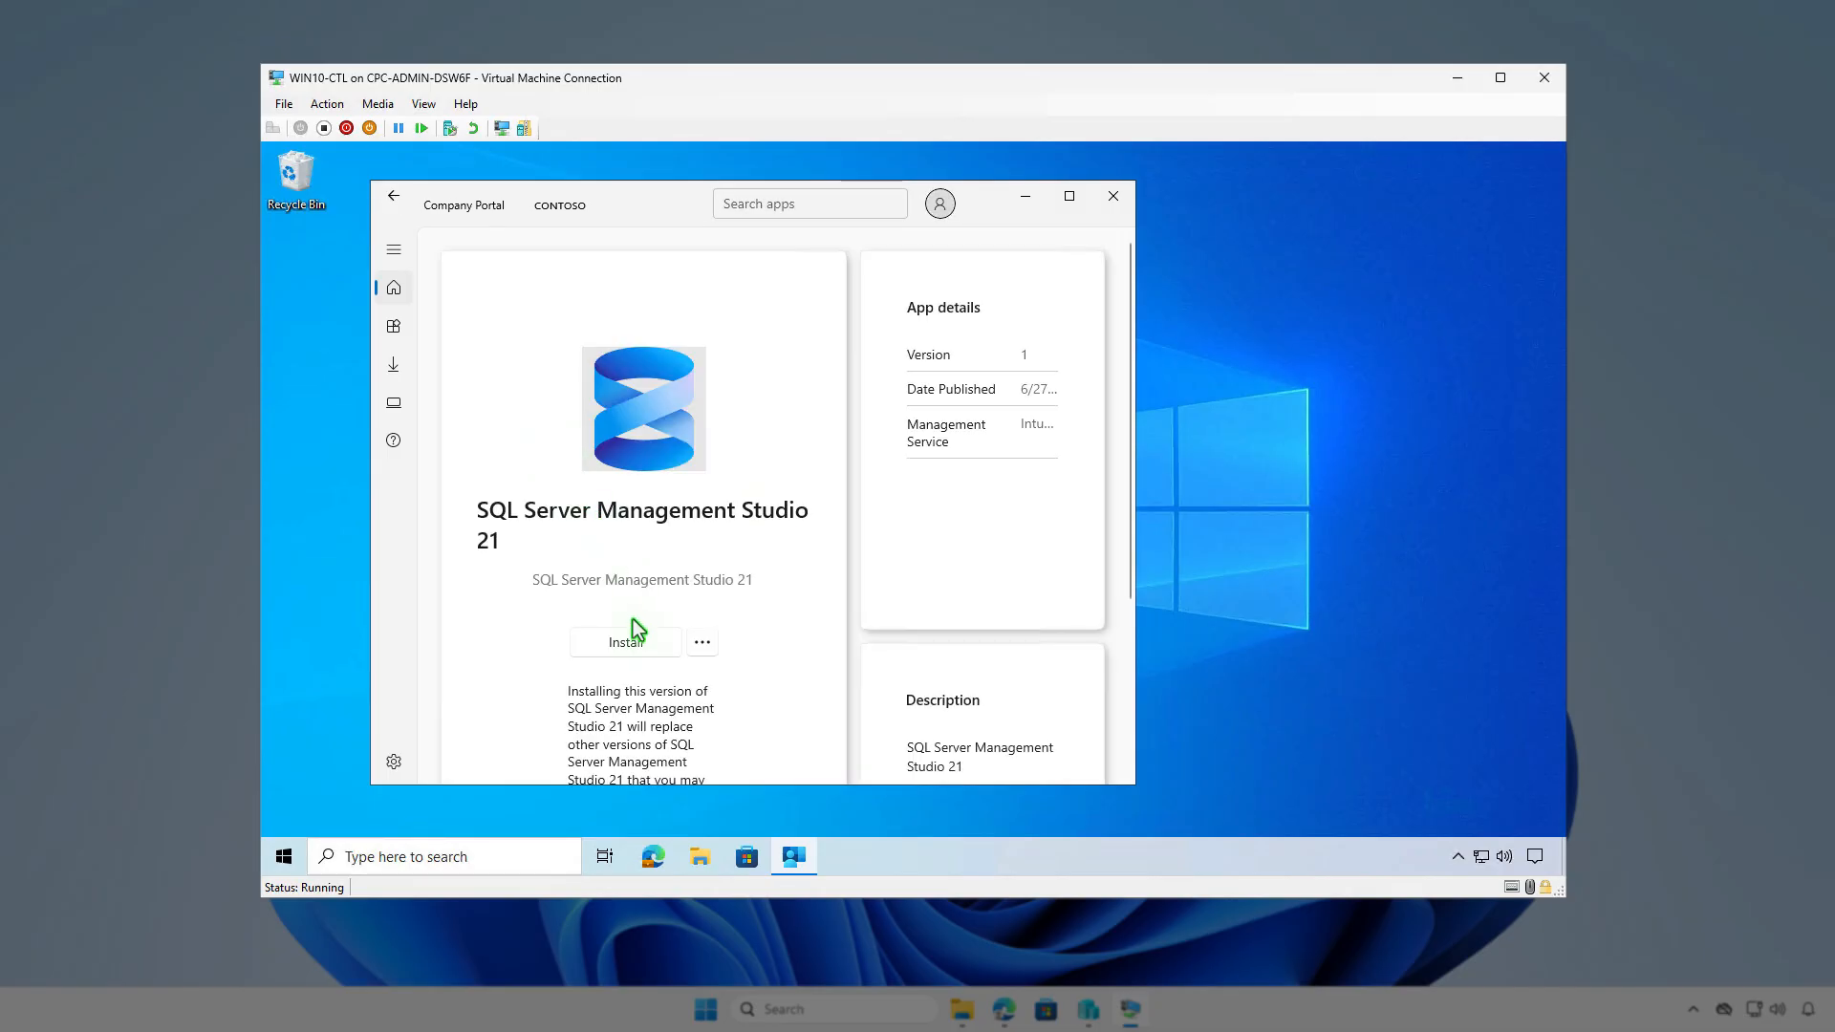
pyautogui.click(634, 646)
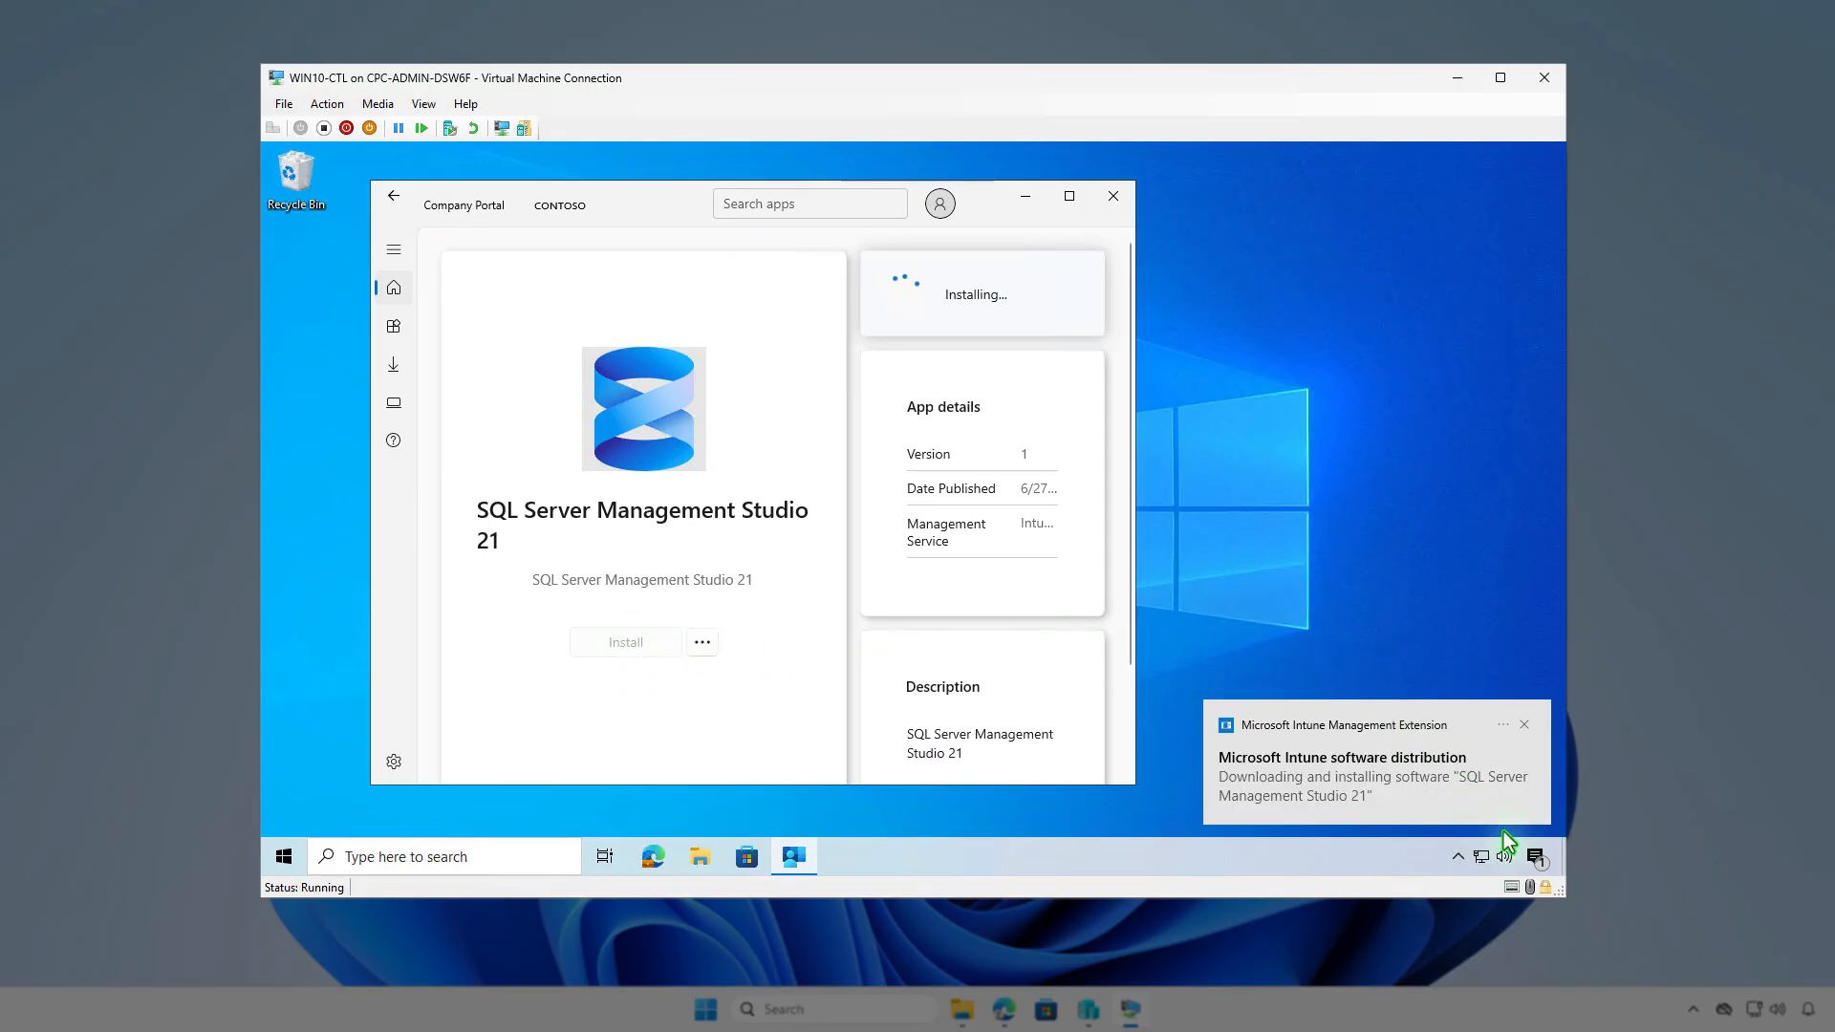
pyautogui.click(1535, 857)
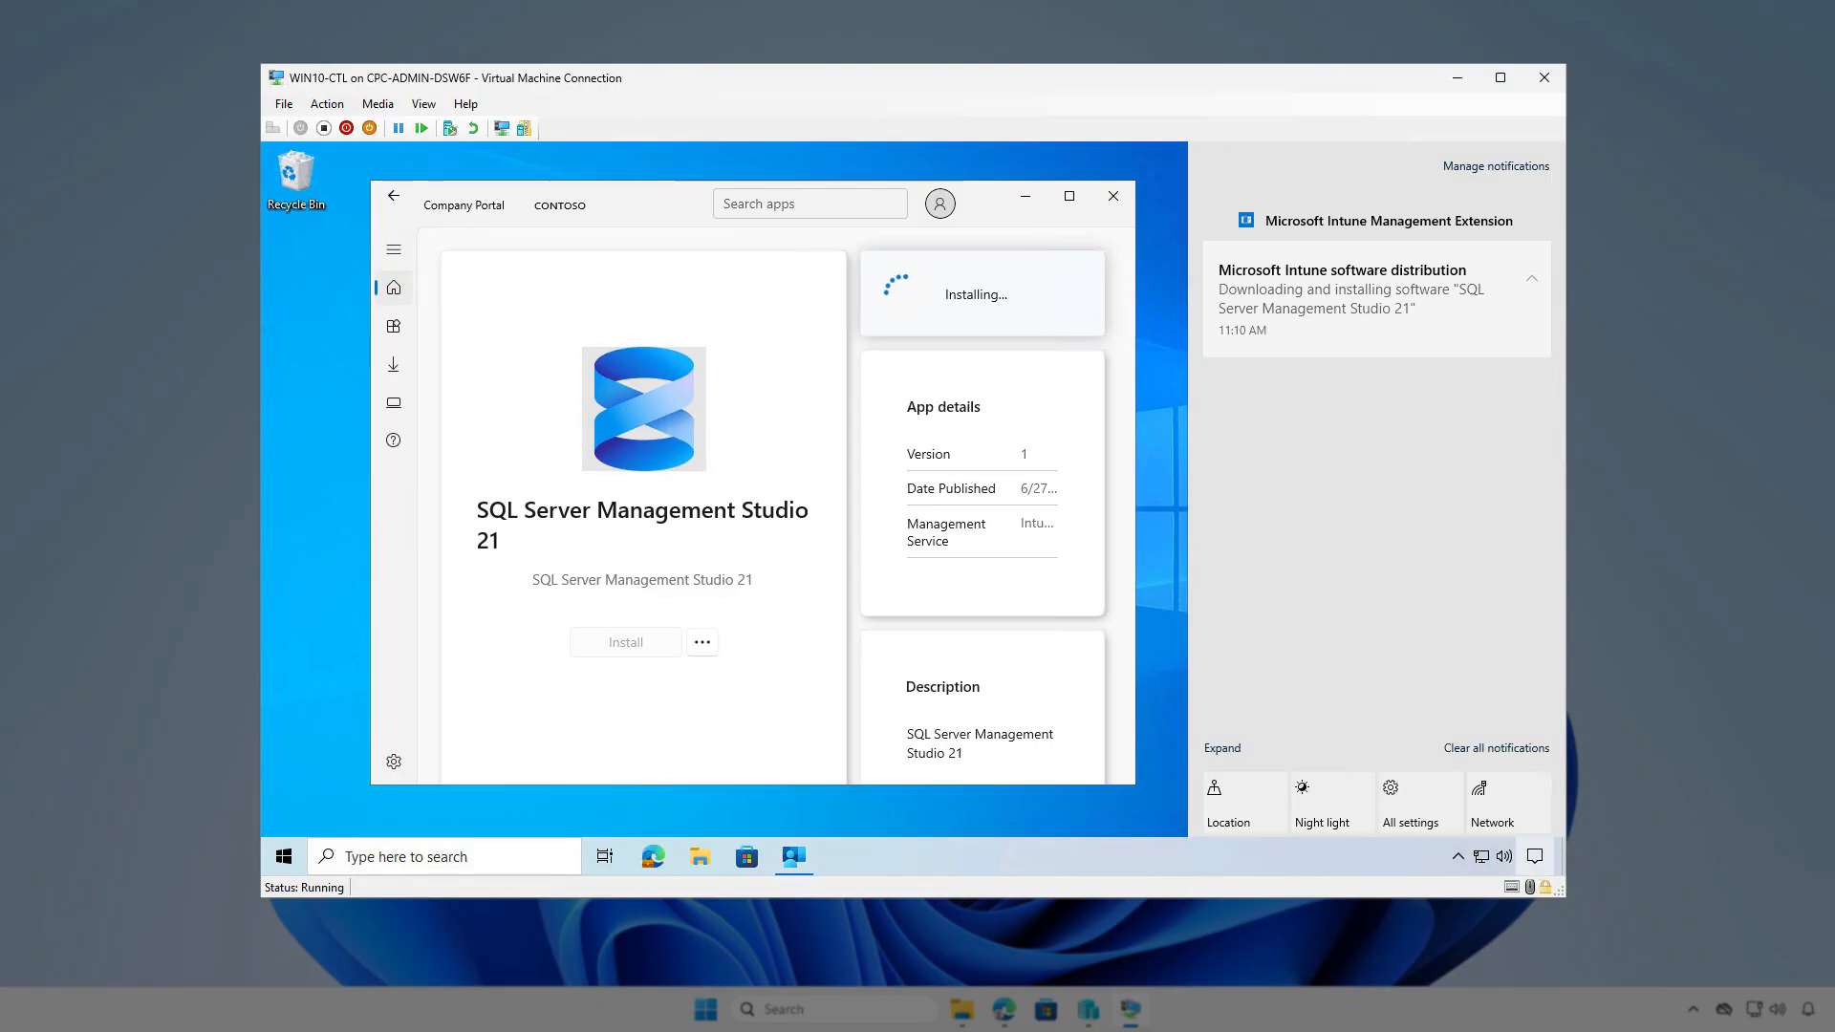